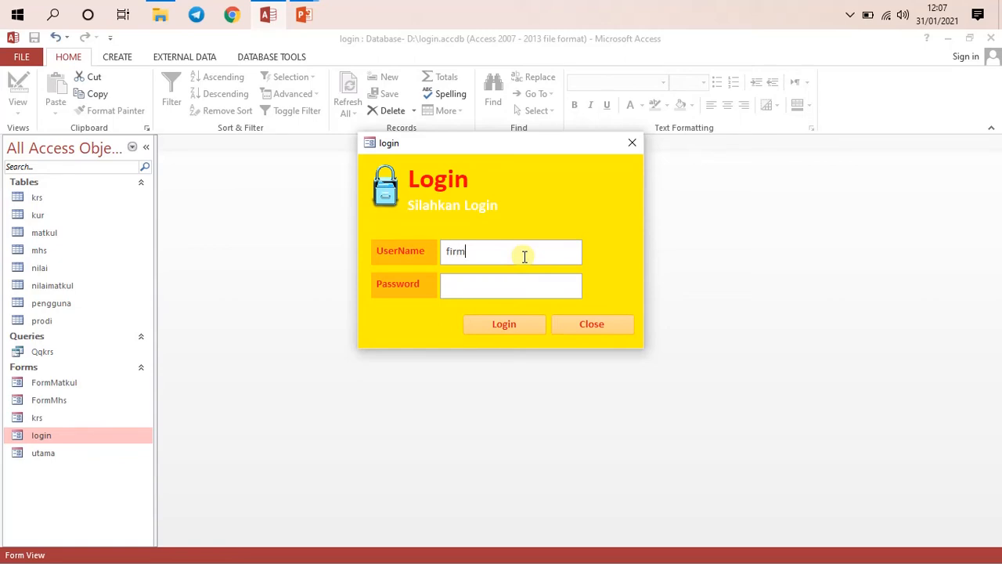
Log in through the login form with the username and account password, dismissing the error message and re-entering the password
click(518, 283)
click(535, 331)
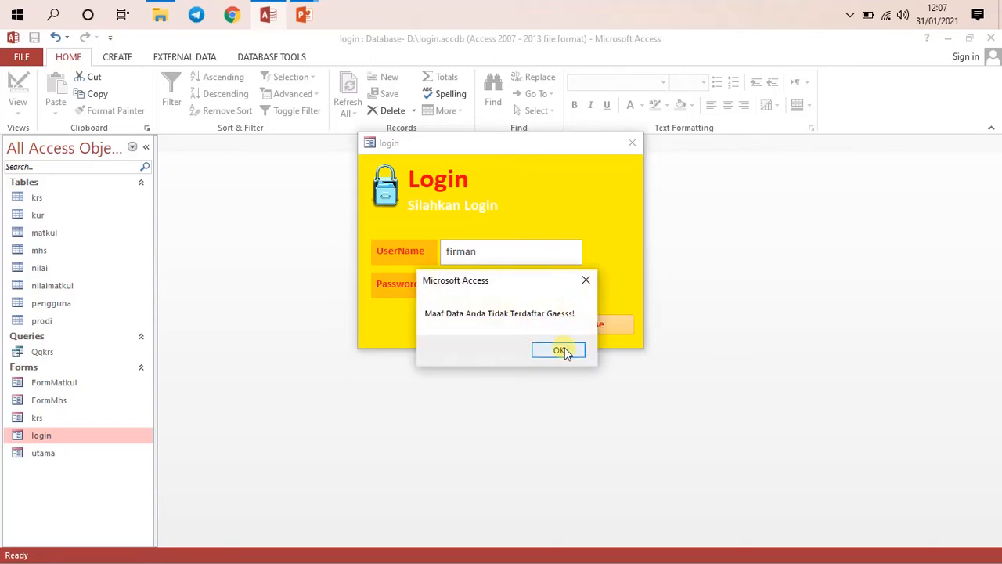
click(561, 350)
click(483, 282)
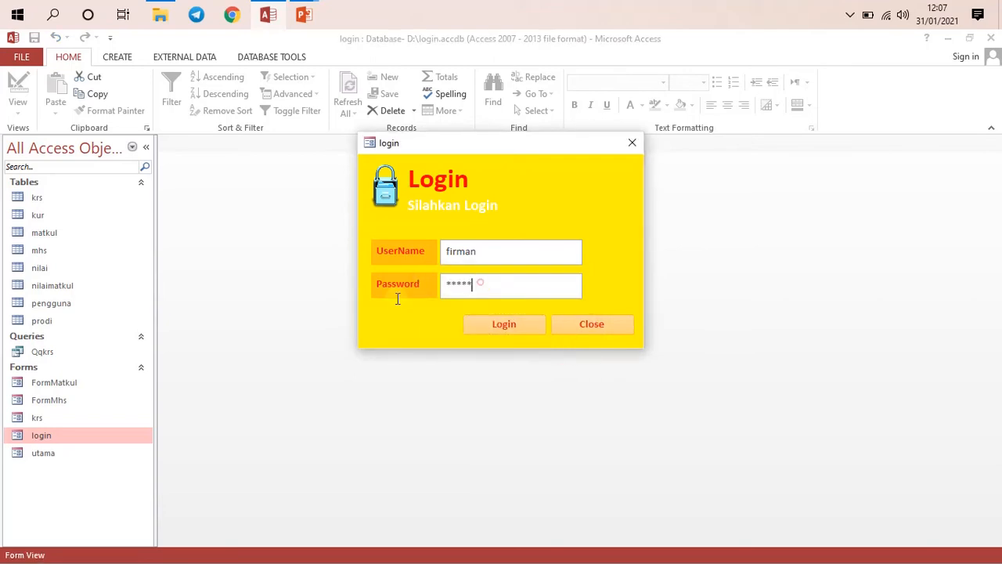
double_click(483, 282)
text(******)
click(530, 324)
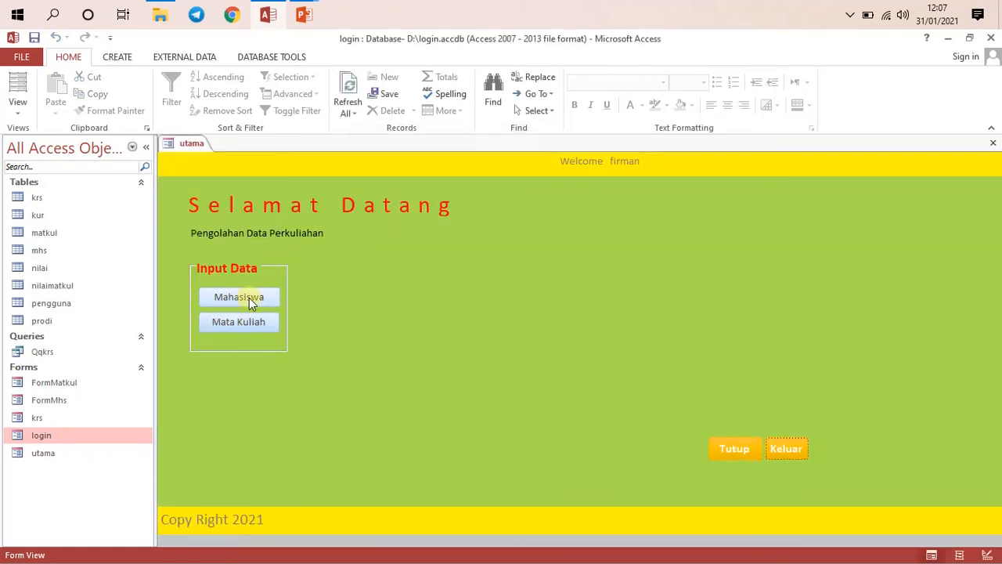
Open the Mahasiswa input form from the utama form and browse forward and back through the student records
click(259, 305)
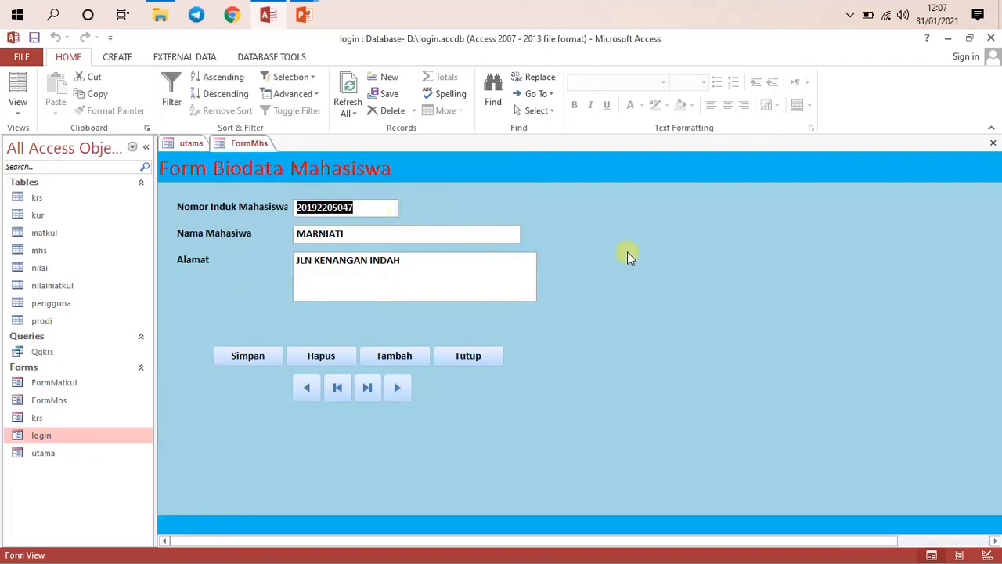
click(335, 209)
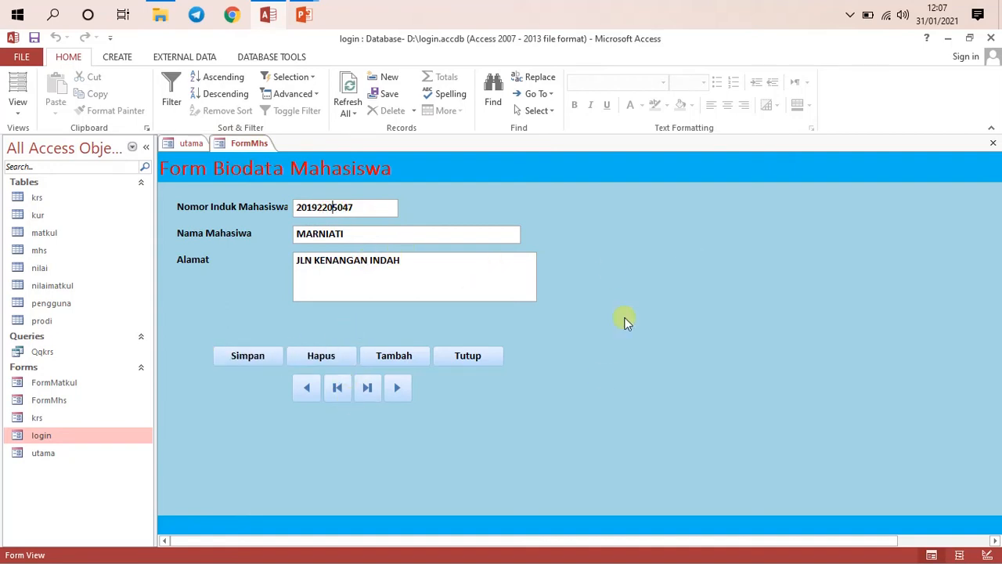
click(399, 389)
click(399, 388)
click(307, 392)
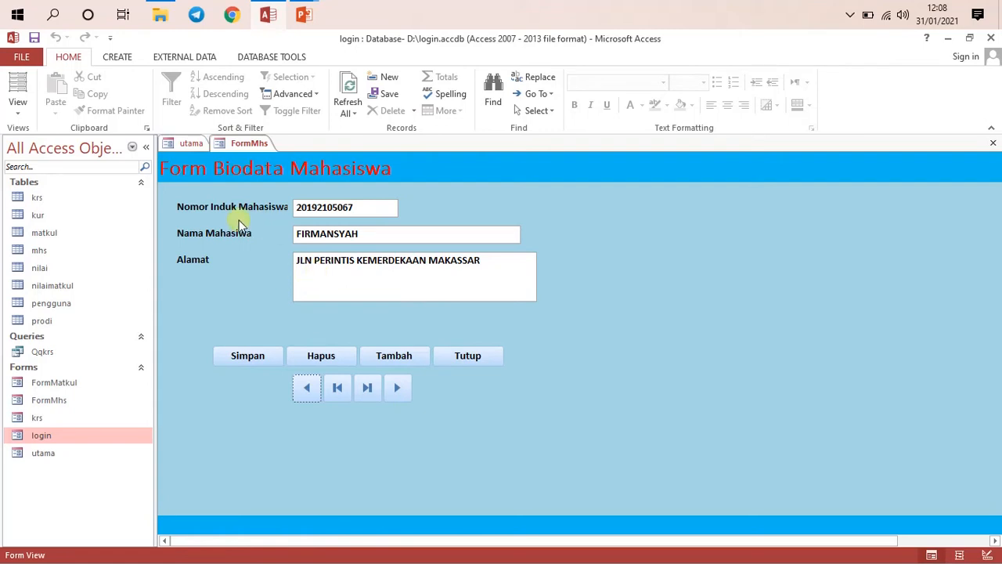
Test the Tutup button of FormMhs and check whether the form still stays open
click(482, 358)
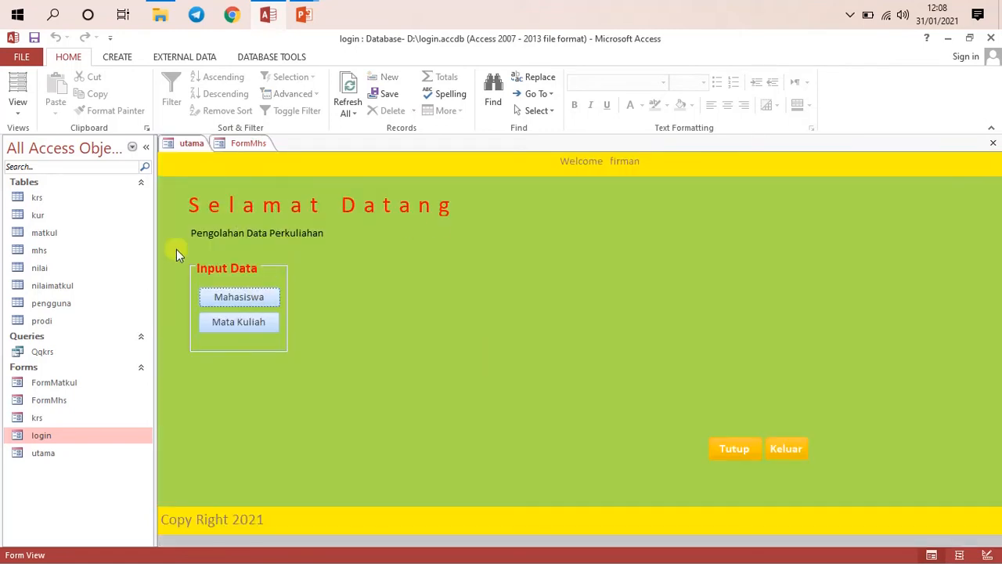
click(49, 252)
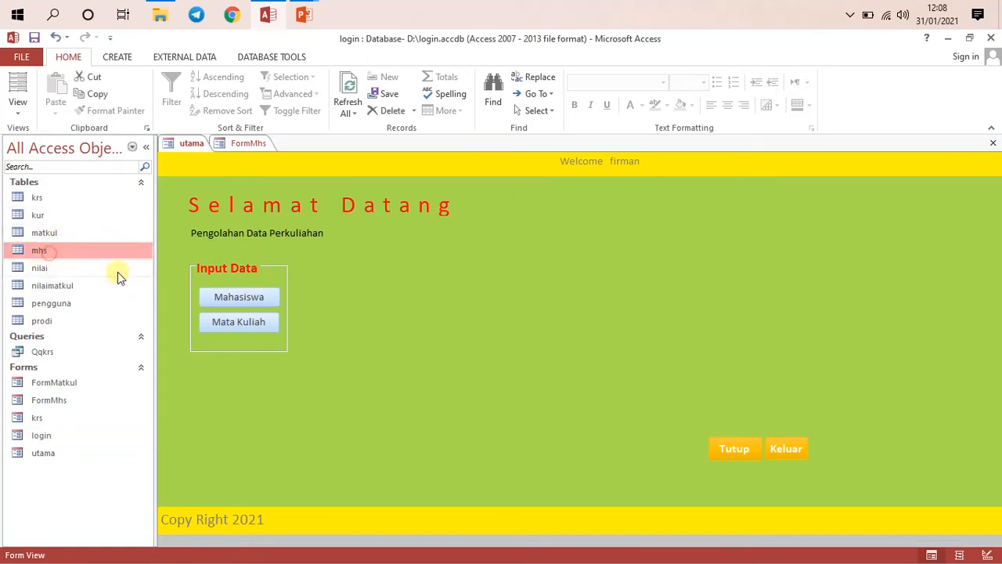
right_click(239, 145)
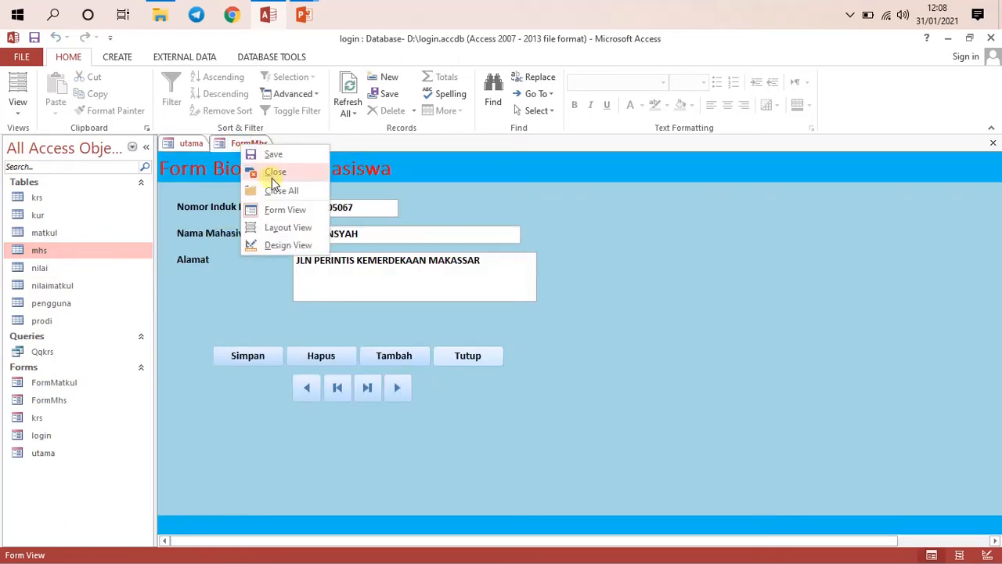
click(478, 365)
click(478, 364)
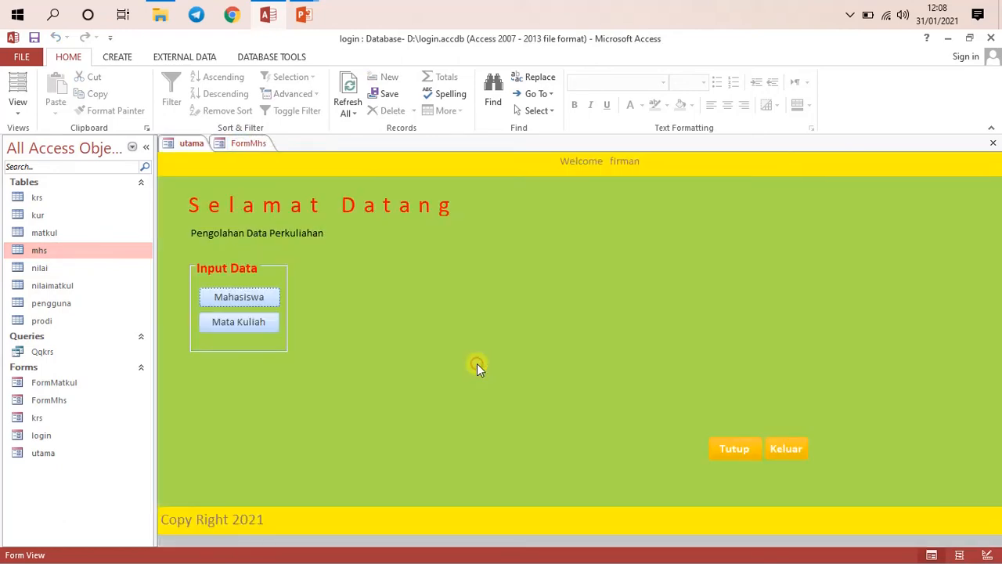
Switch FormMhs to Design View and open the On Click event code of its Tutup button
right_click(242, 149)
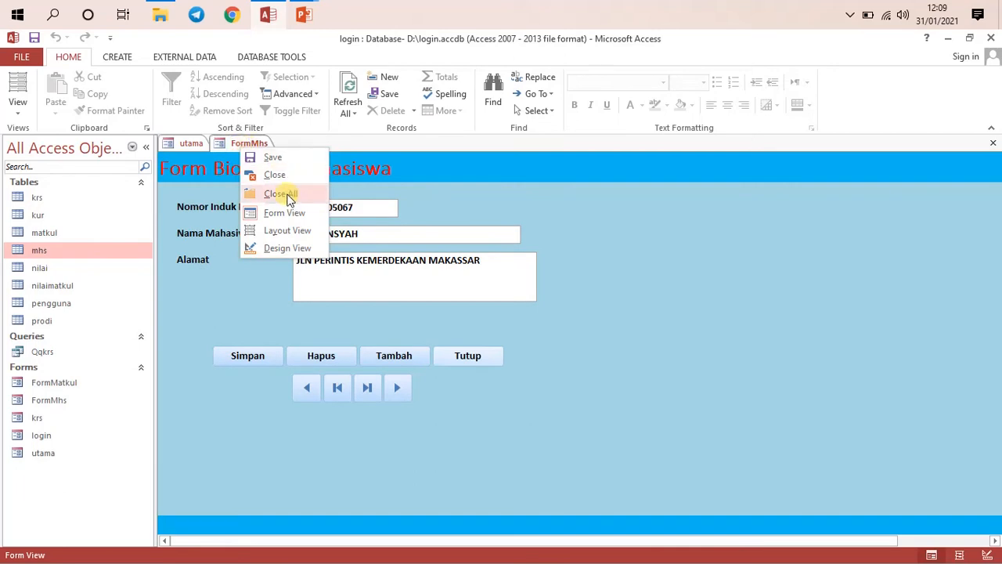
click(287, 247)
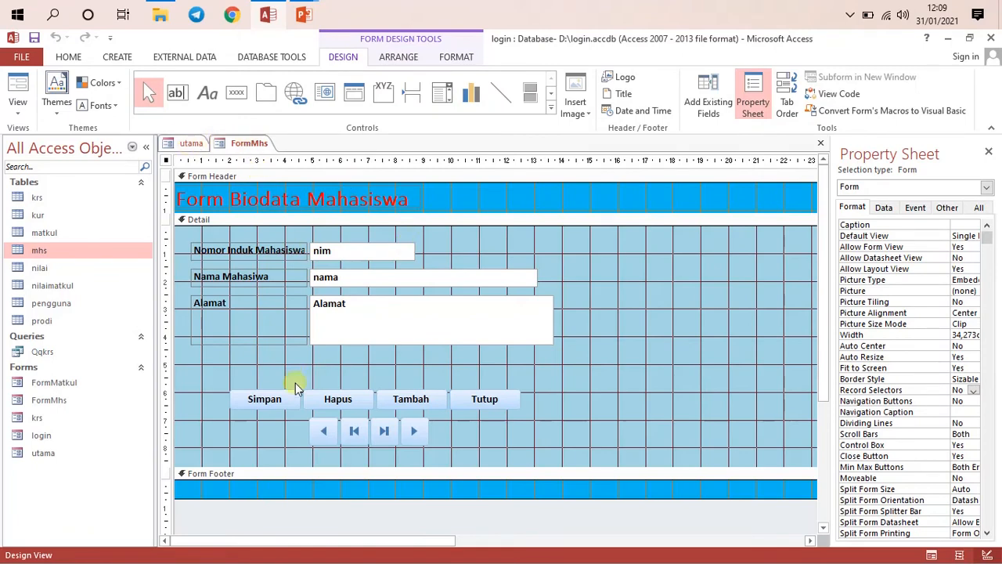
click(486, 400)
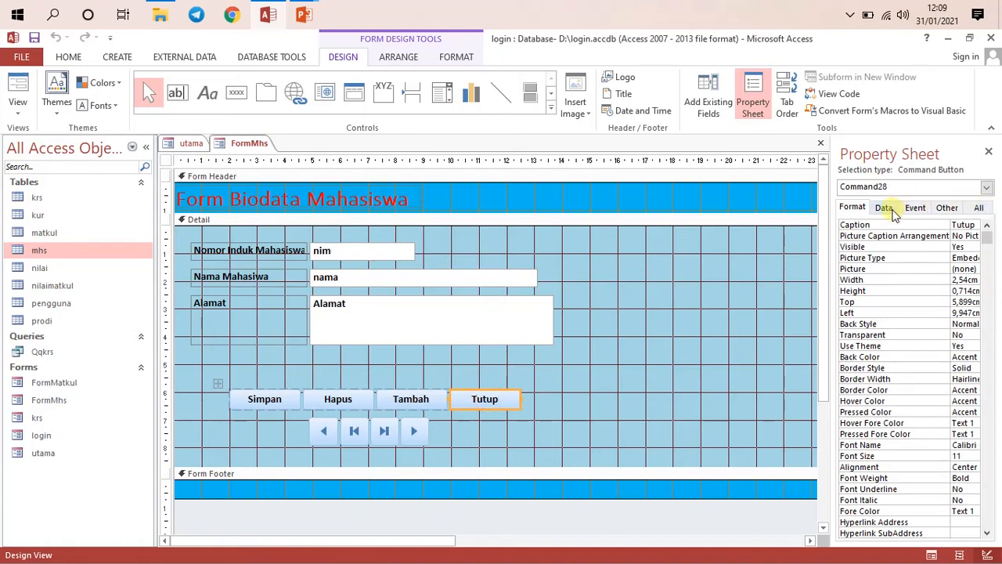
click(915, 207)
click(964, 225)
click(986, 226)
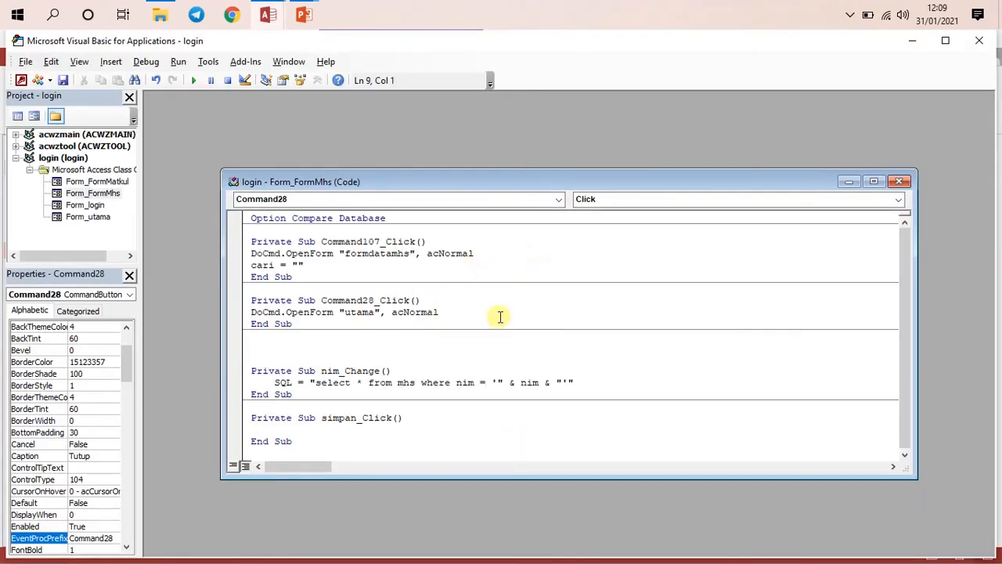
Add a DoCmd.Close line above the OpenForm line in Command28_Click and exit the code editor
key(Return)
click(389, 312)
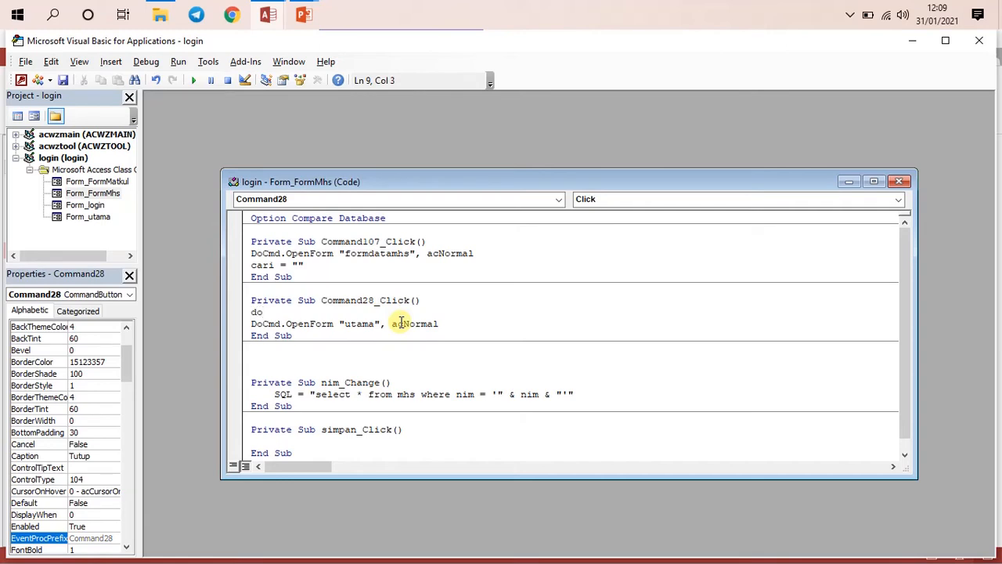
text(docmd.)
double_click(324, 401)
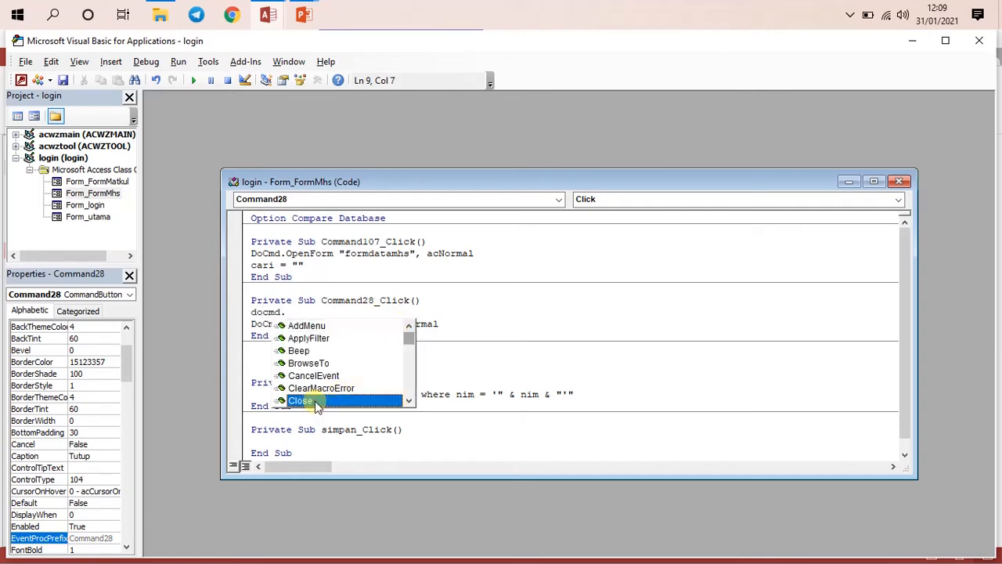
click(899, 181)
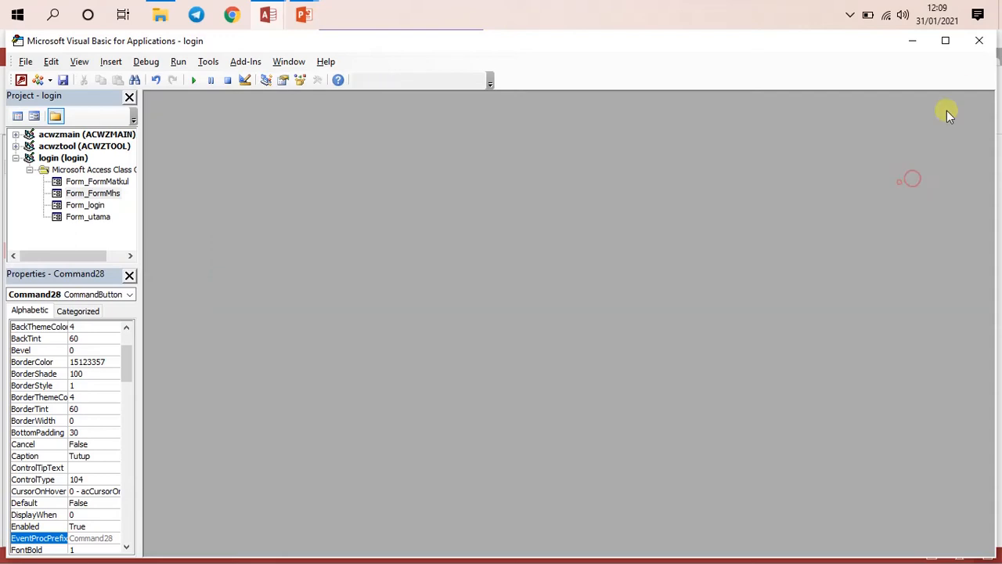
click(978, 41)
Display FormMhs in Form View and close it with its Tutup button to test the new code
right_click(248, 143)
click(257, 154)
right_click(254, 153)
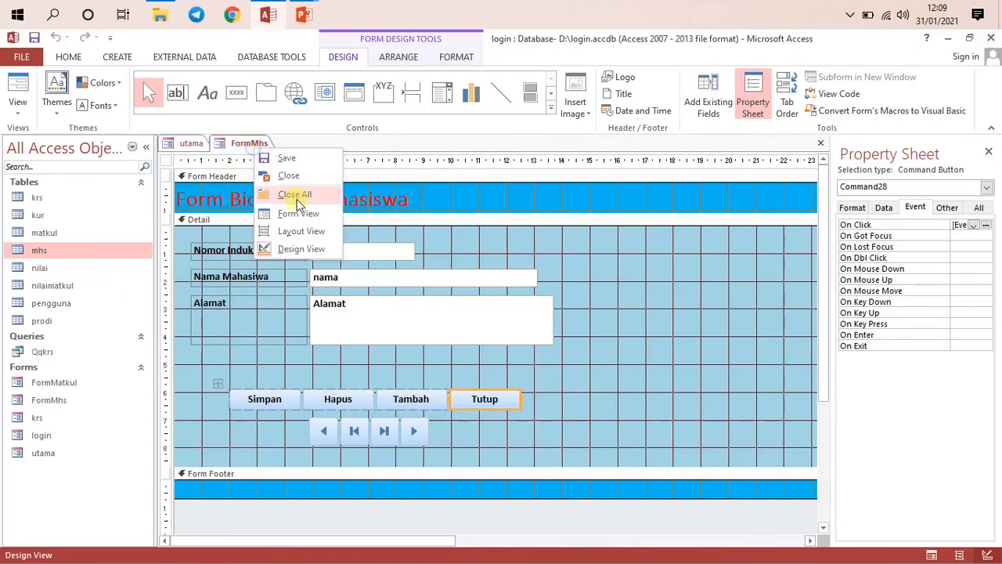
click(292, 248)
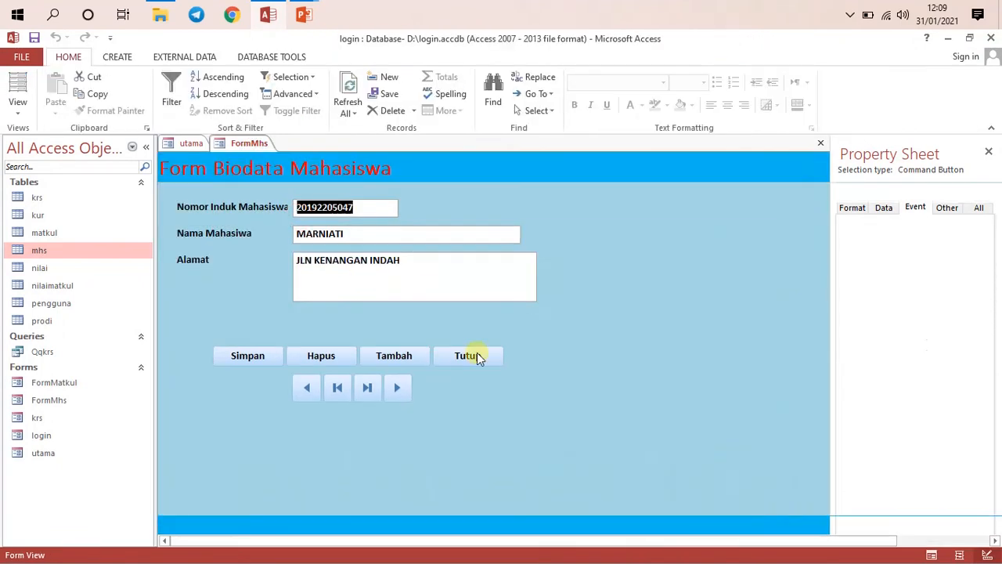
click(475, 354)
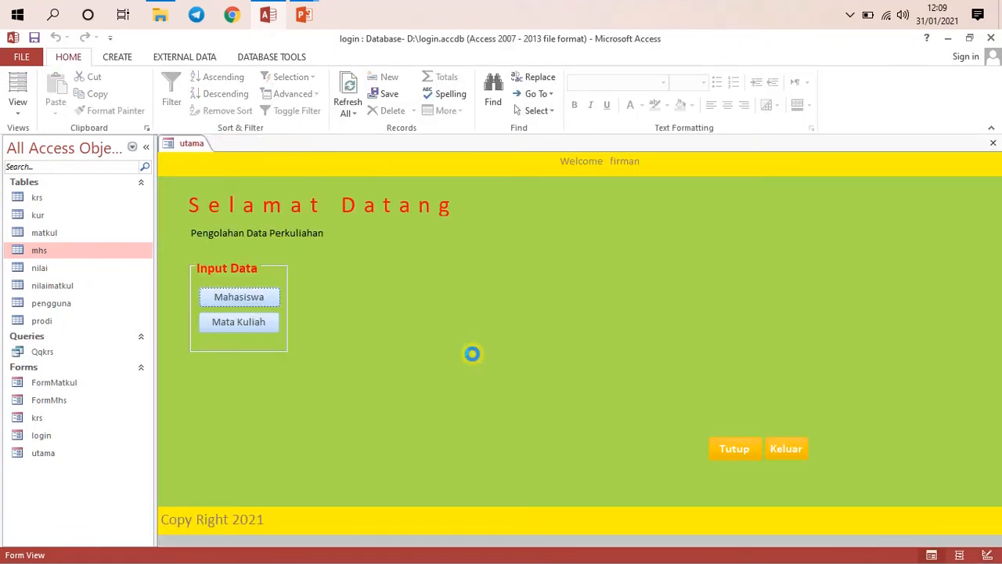
Switch the utama form to Design View and open the mhs table in Design View
right_click(190, 144)
click(221, 244)
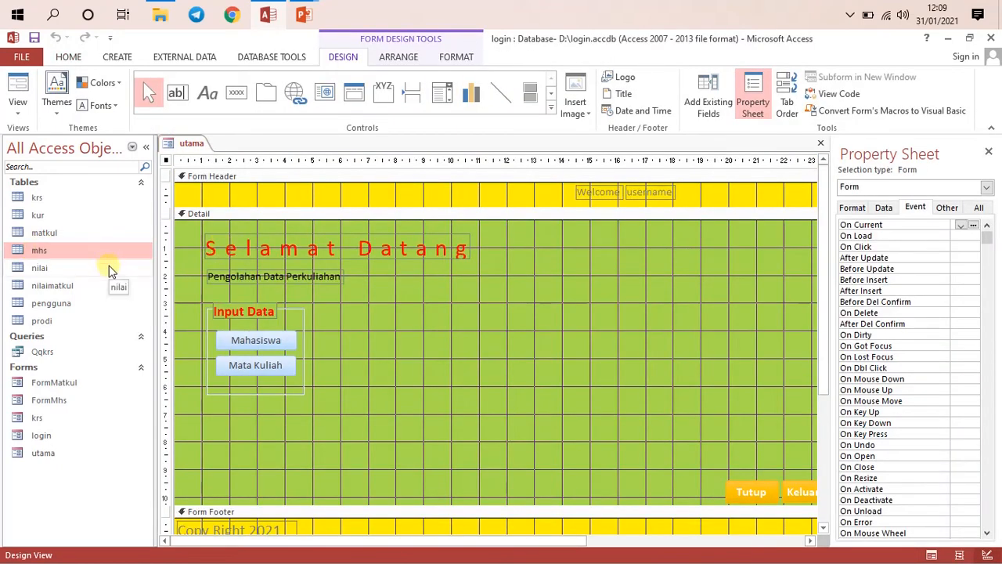
double_click(59, 251)
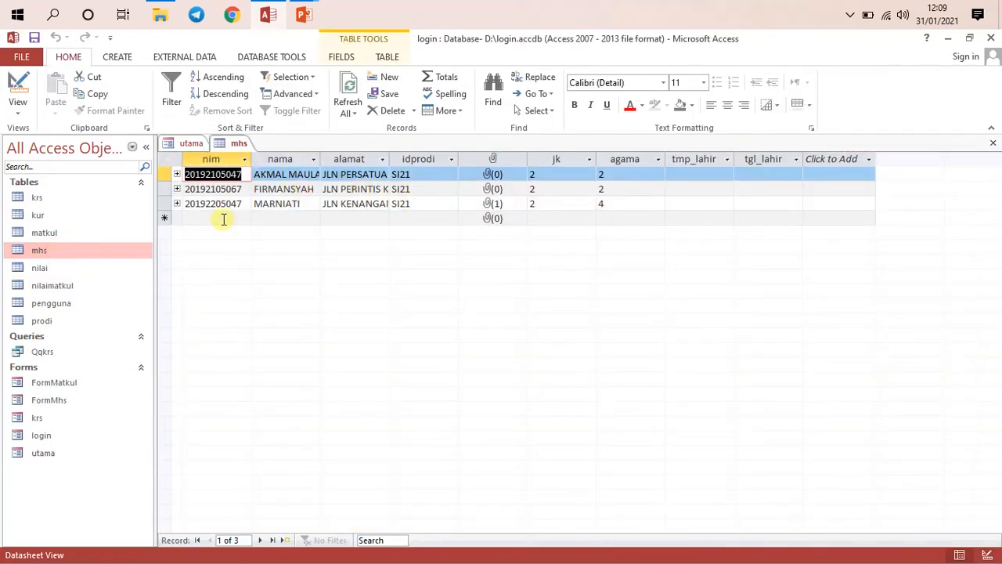
right_click(236, 143)
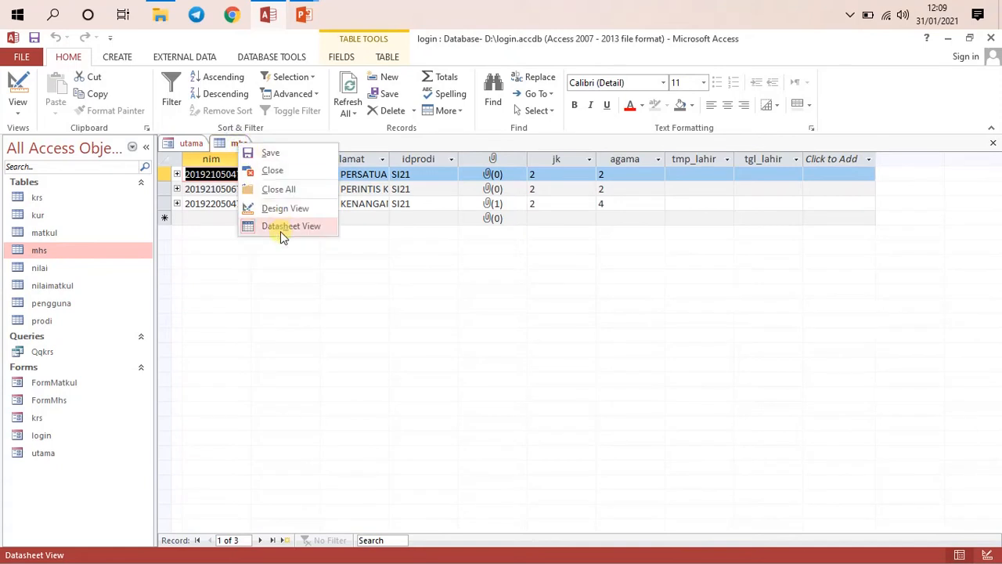
click(283, 212)
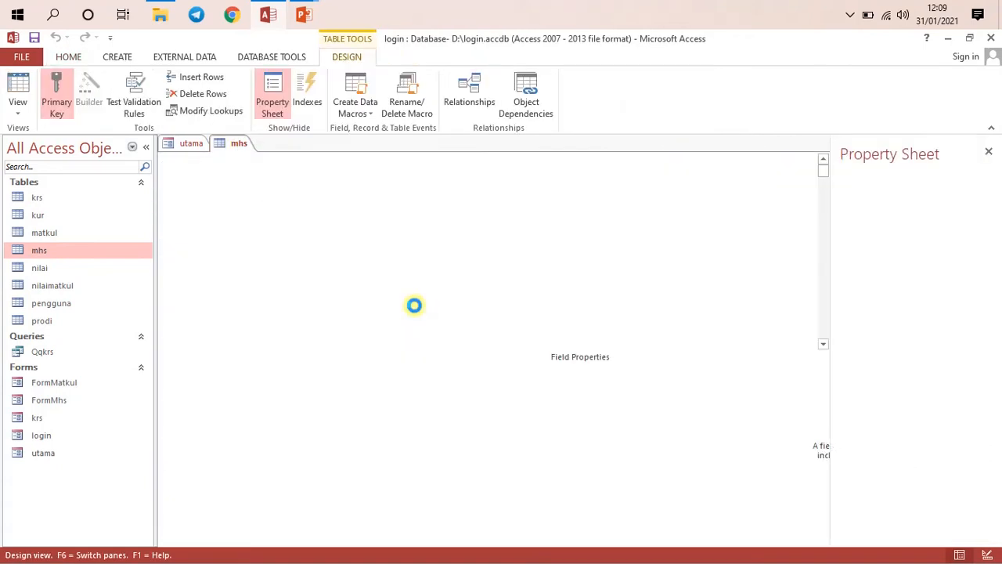
Examine the photo field of the mhs table and the data types available for it
click(231, 215)
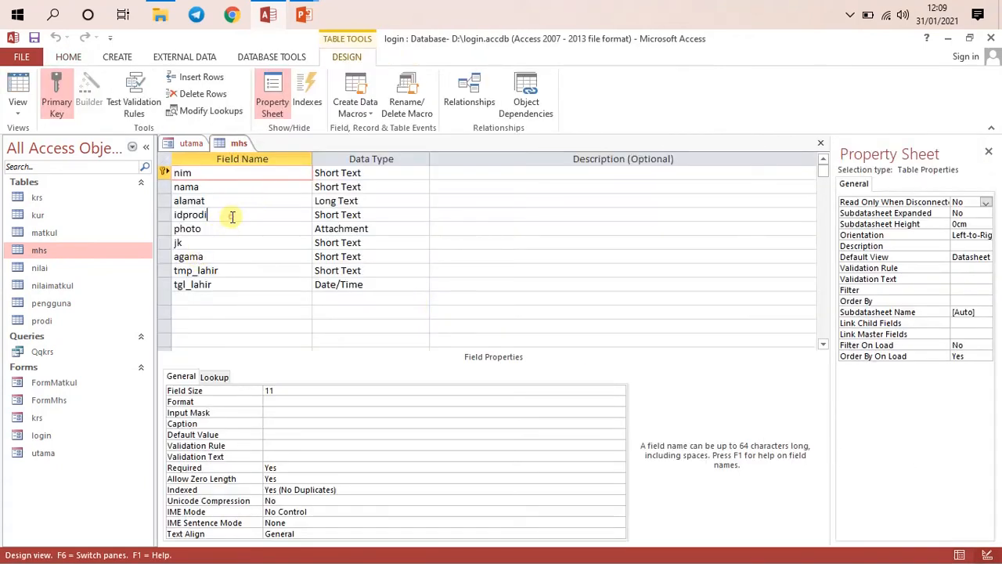
click(224, 229)
click(391, 229)
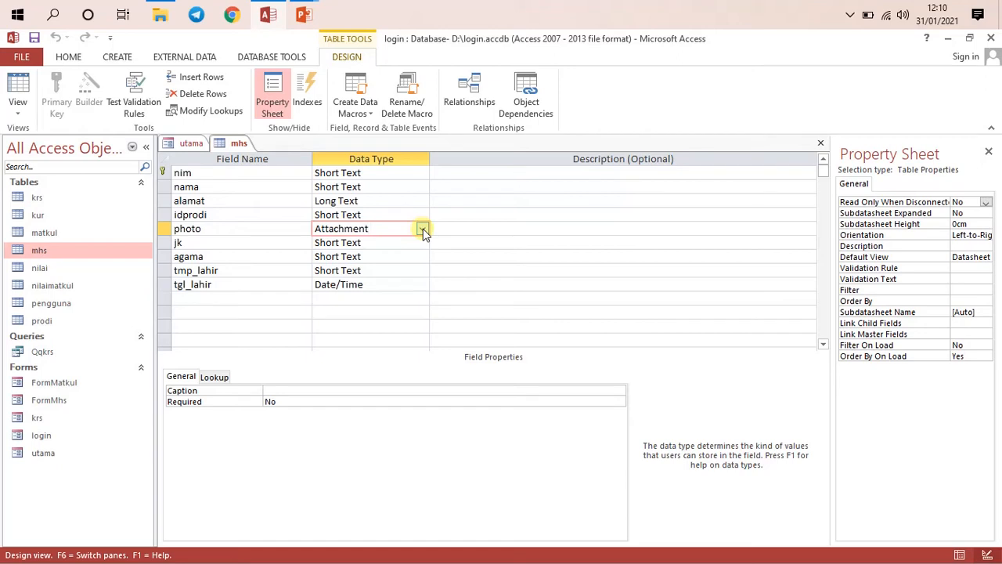
click(423, 229)
click(459, 227)
click(387, 228)
click(423, 231)
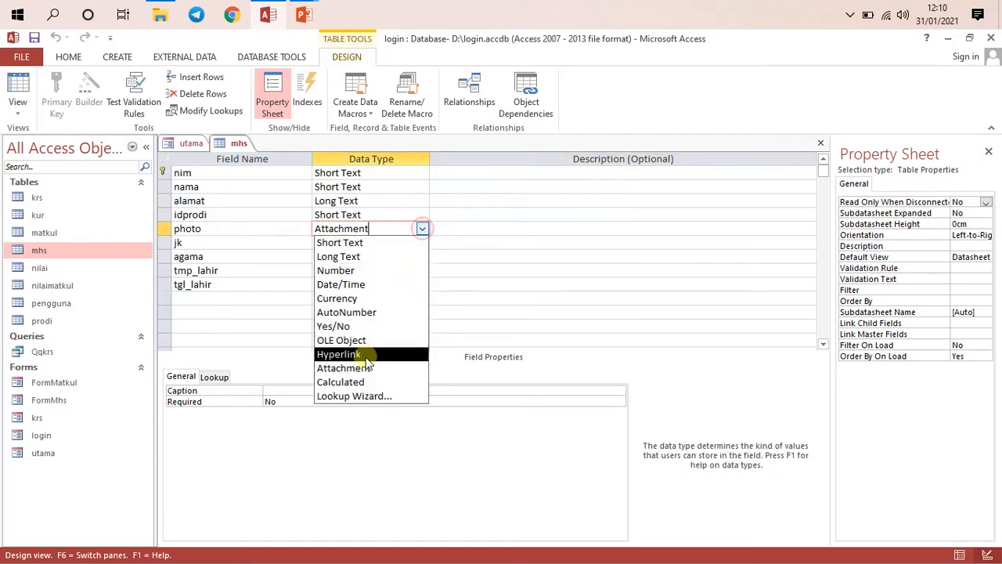
click(397, 213)
click(392, 227)
click(422, 230)
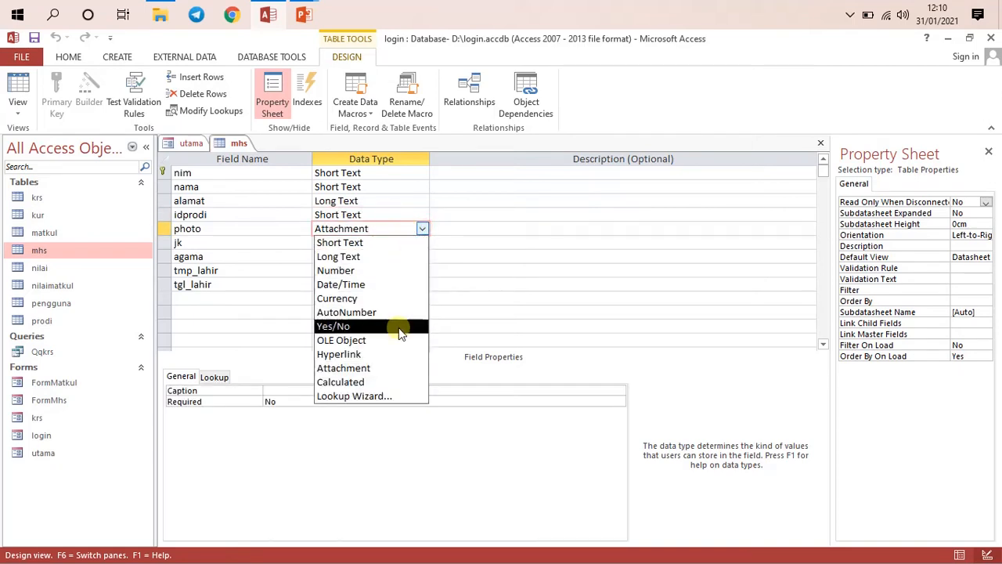
click(235, 232)
click(367, 228)
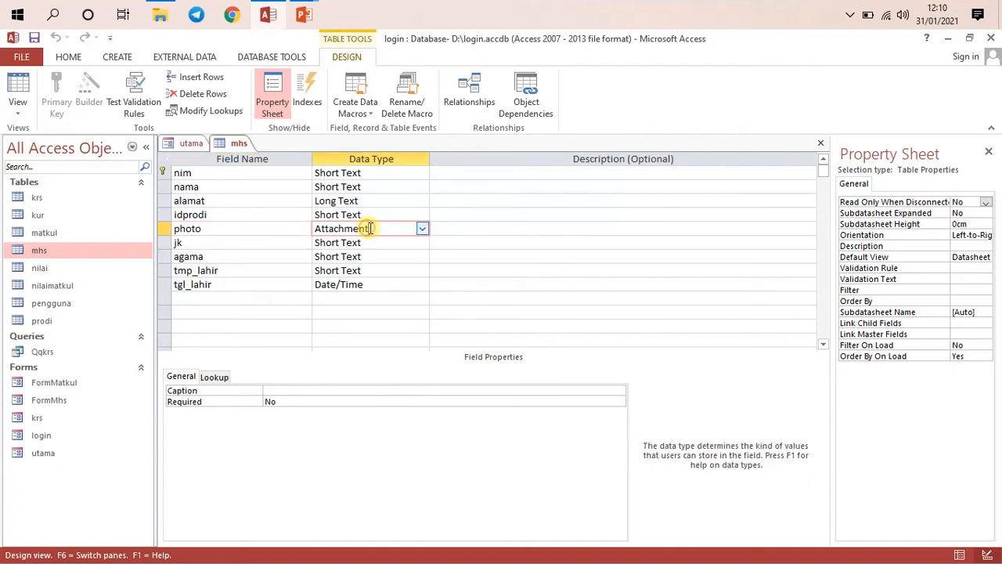
Review the data types of the jk, agama and tmp_lahir fields, and reselect Date/Time for tgl_lahir
click(344, 244)
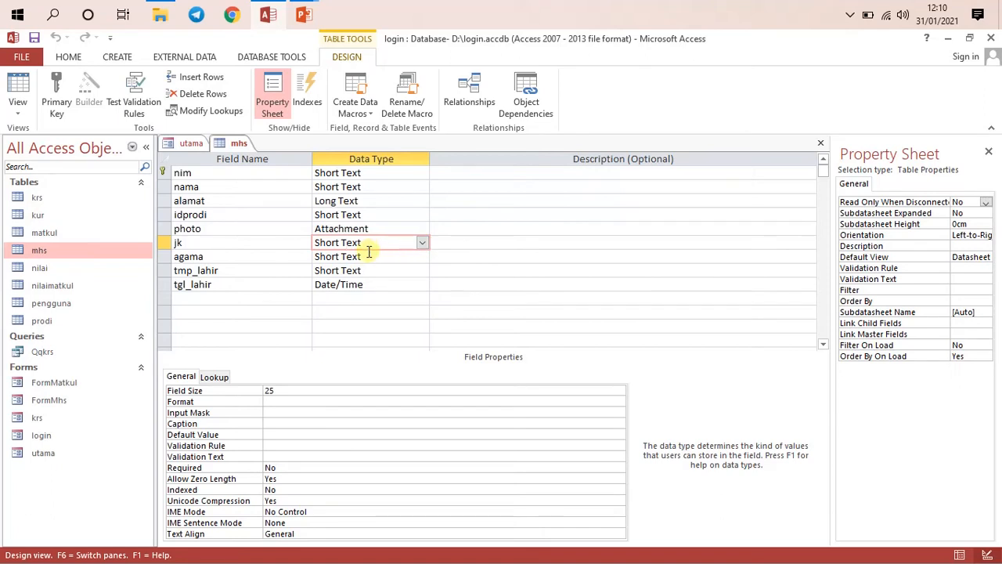
click(367, 257)
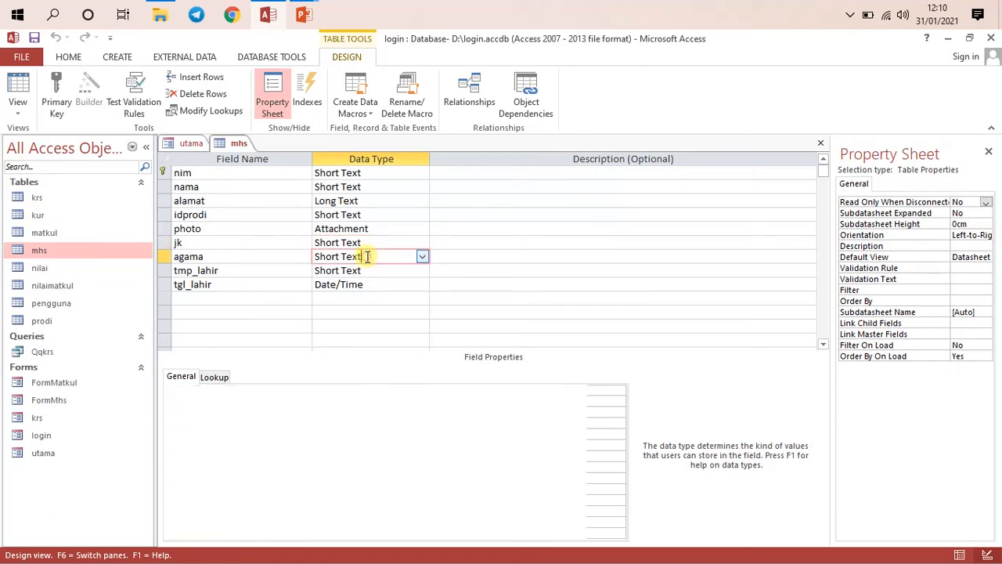
click(367, 270)
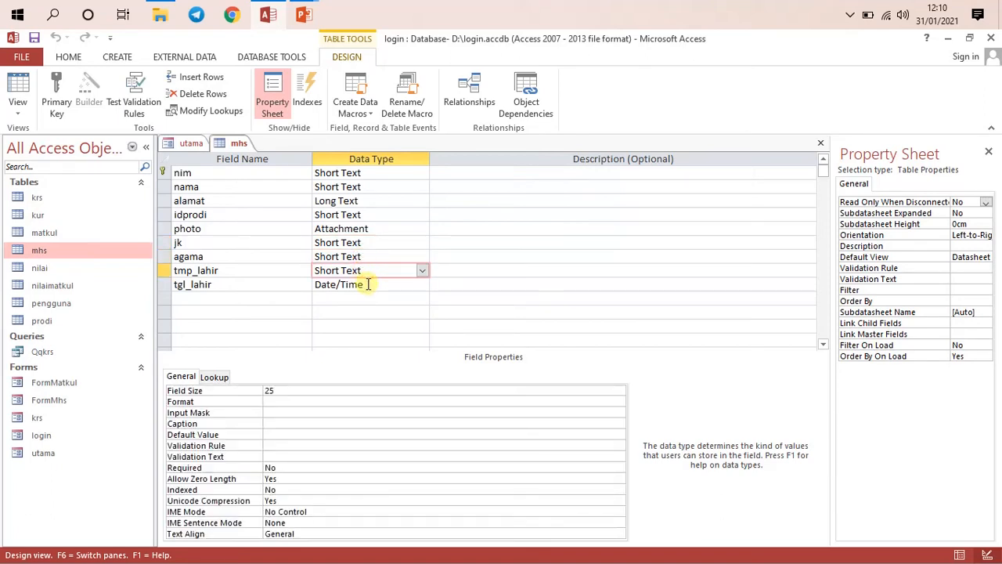
click(369, 285)
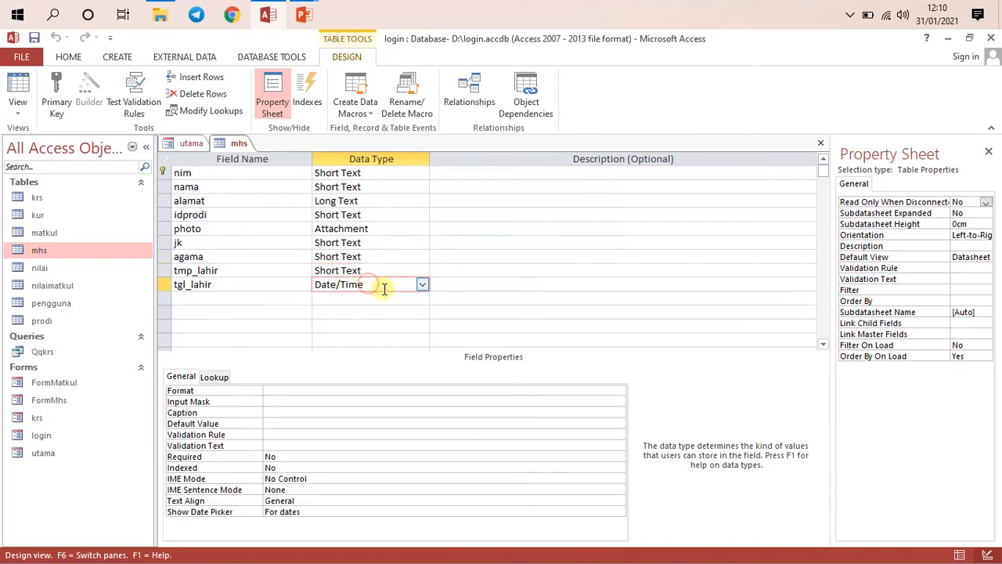
click(422, 284)
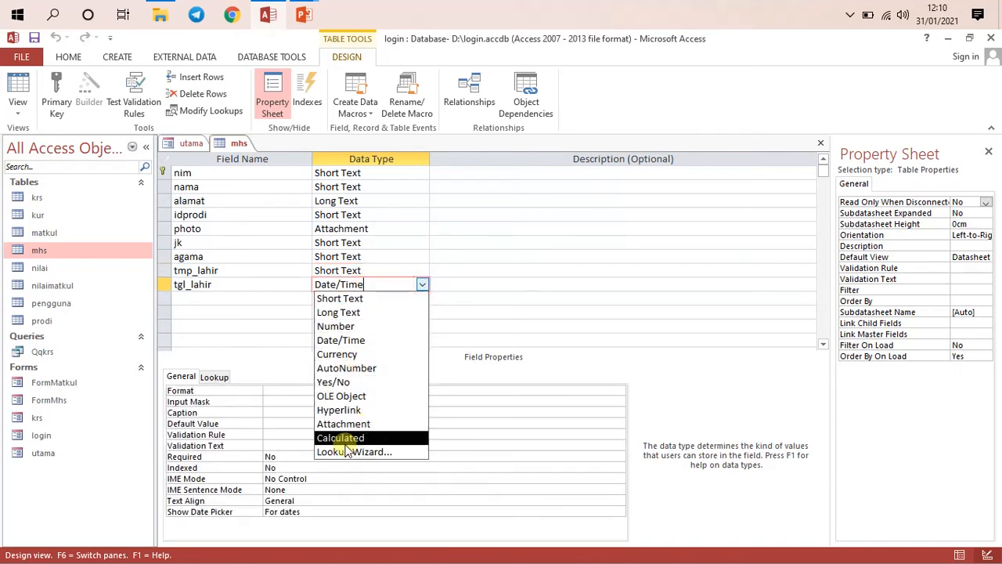
click(362, 345)
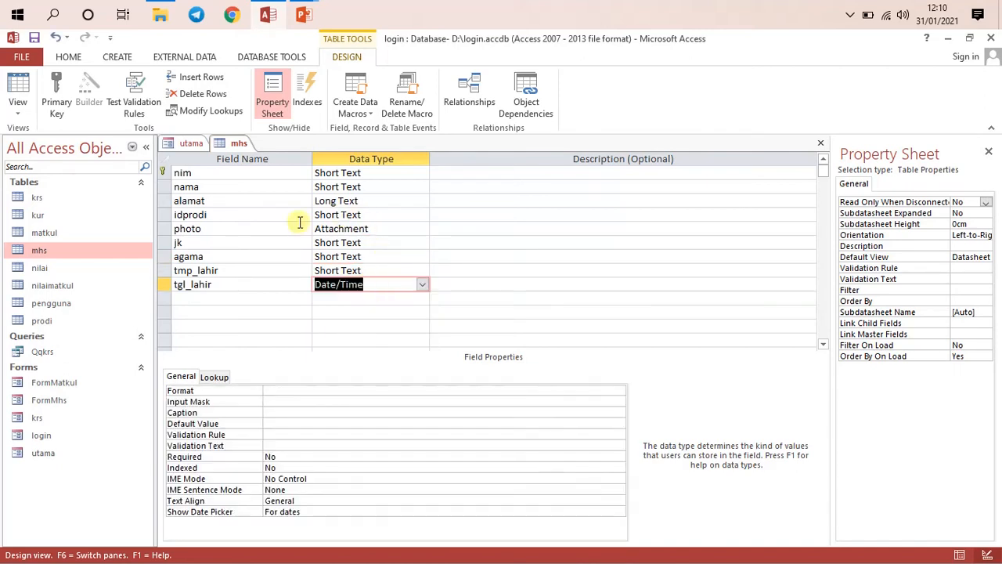
Open the prodi table in Datasheet View and compare its idprodi values with the idprodi field of the mhs table
click(351, 213)
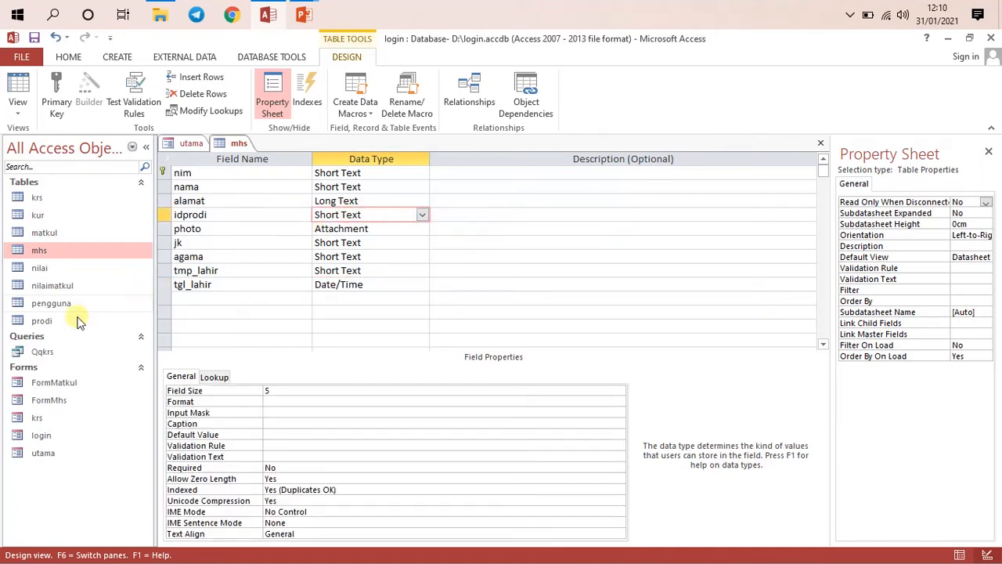
double_click(47, 320)
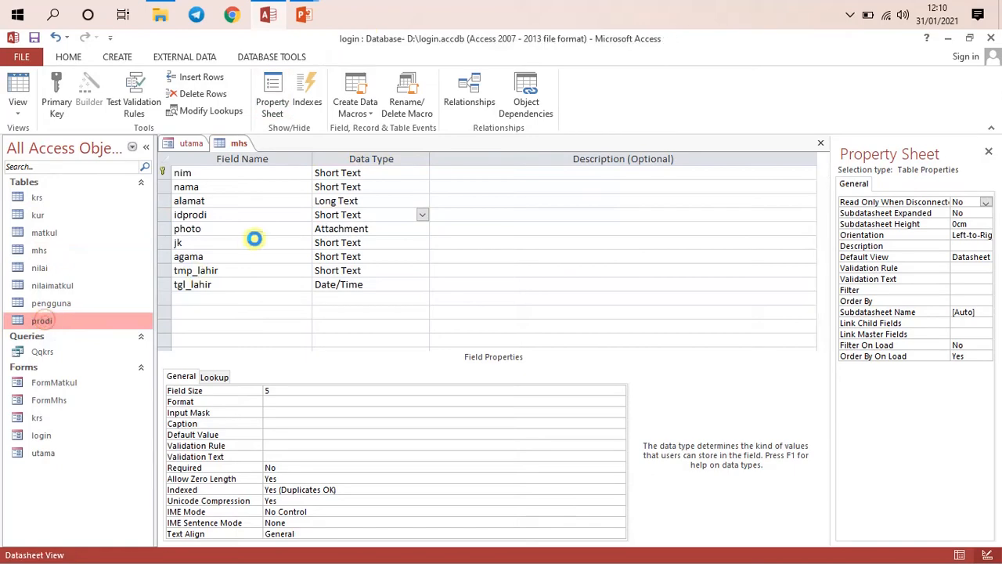
click(238, 143)
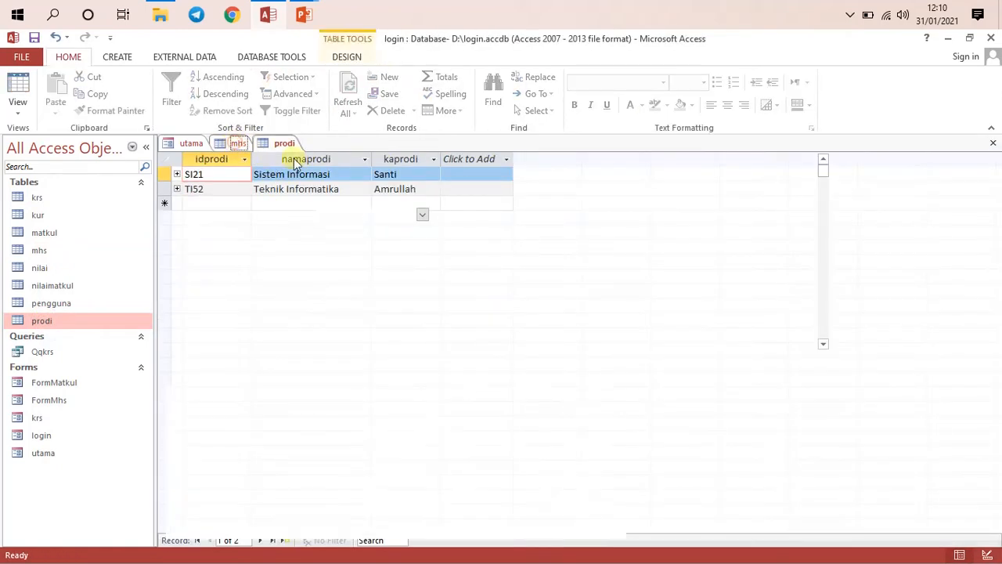
click(286, 144)
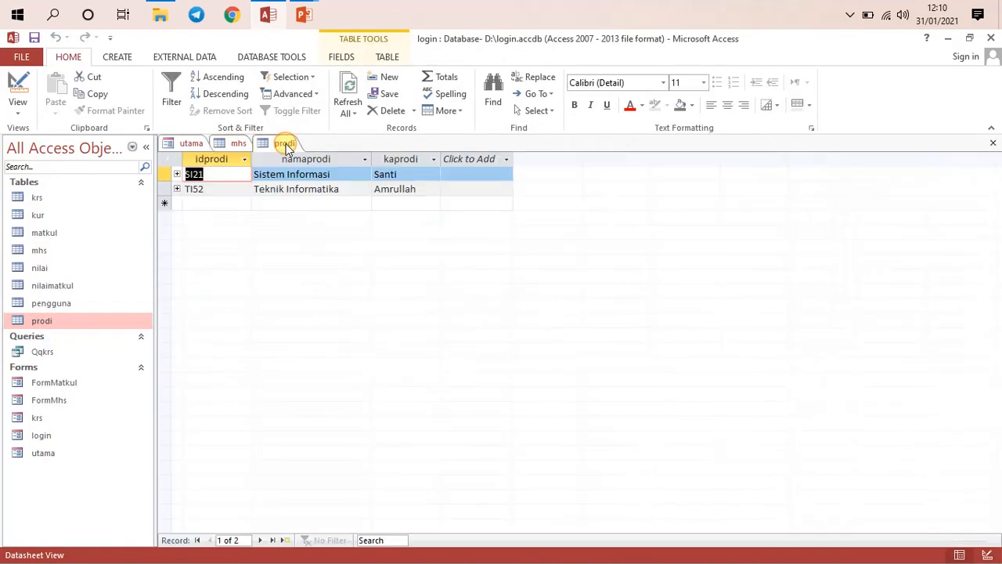
click(235, 144)
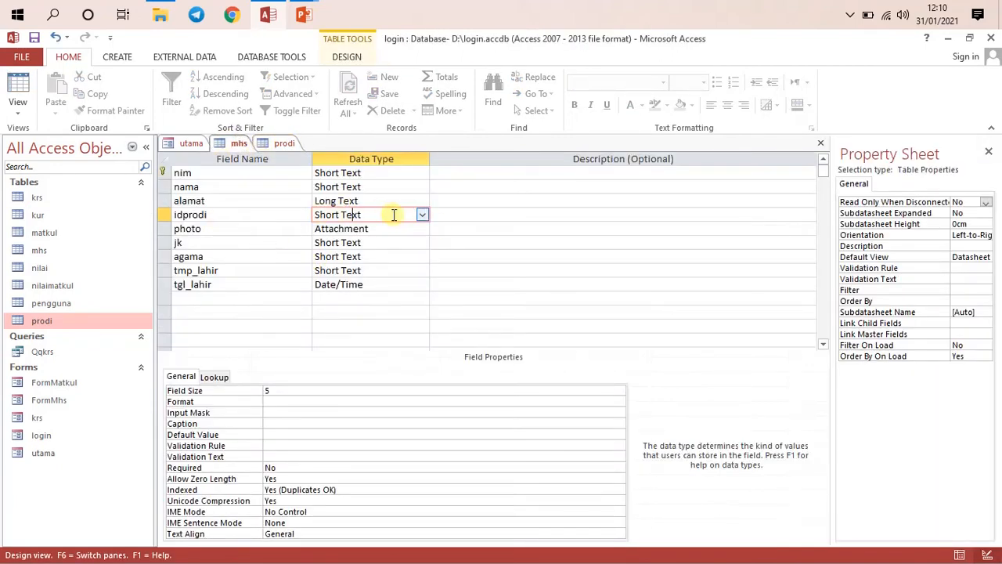
click(262, 213)
drag(213, 215, 173, 215)
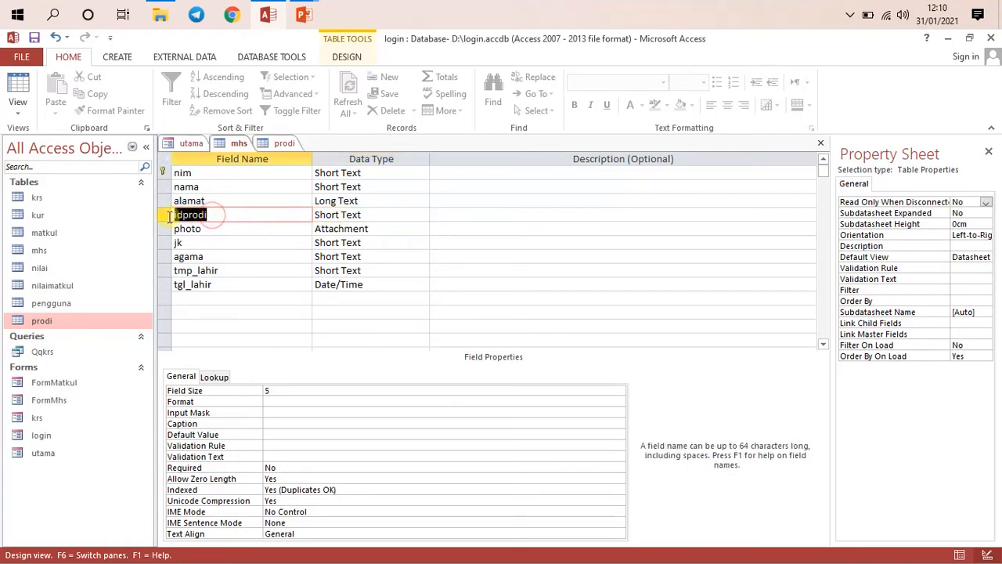
click(229, 214)
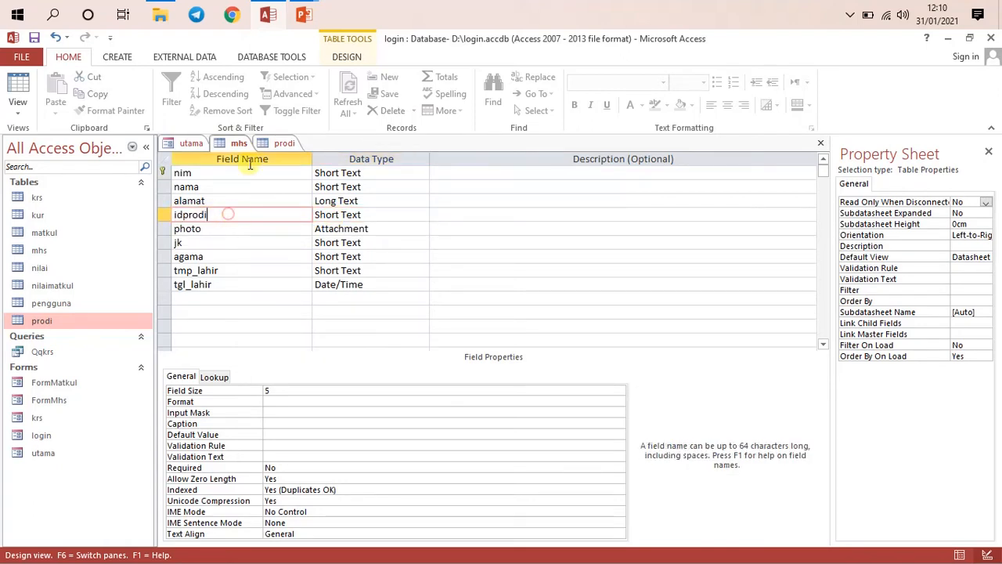
double_click(222, 214)
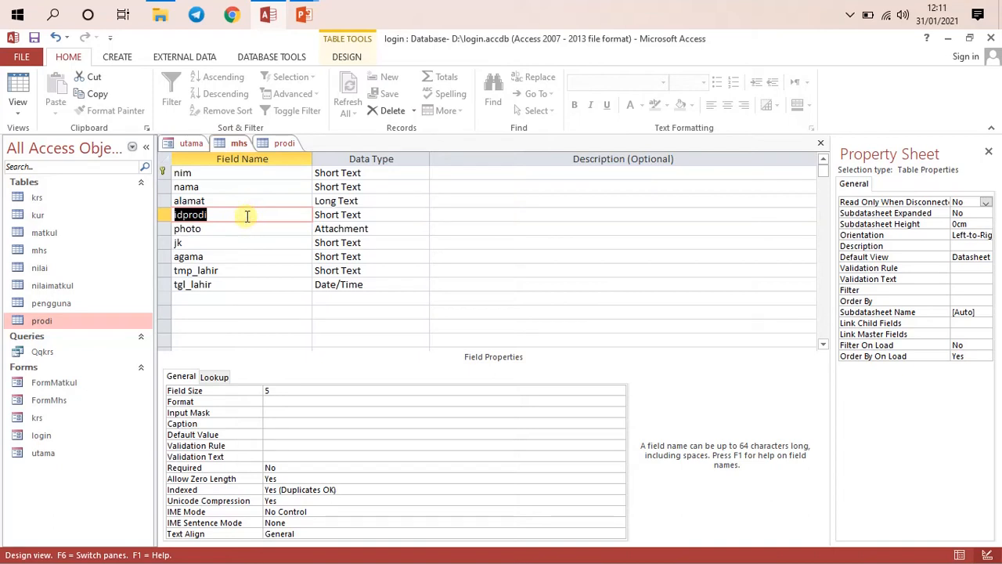
click(249, 213)
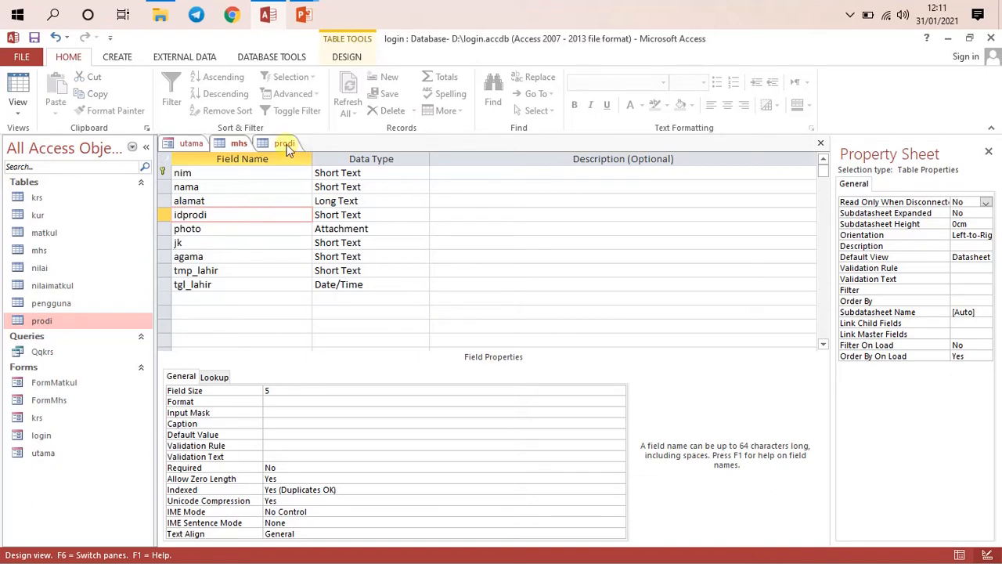
Switch the prodi table to Design View and compare its idprodi primary key with the idprodi field in mhs
click(284, 144)
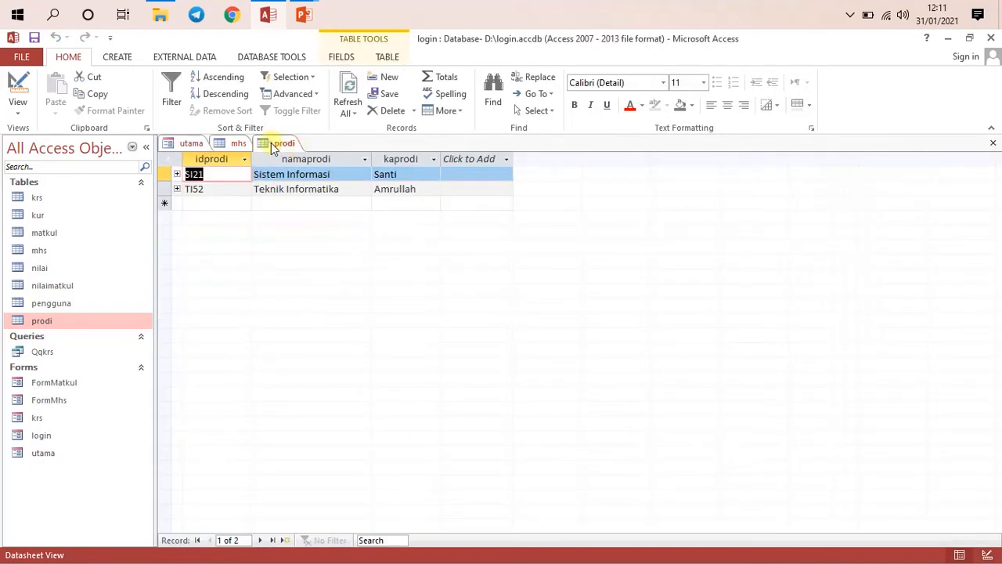
right_click(273, 147)
click(309, 208)
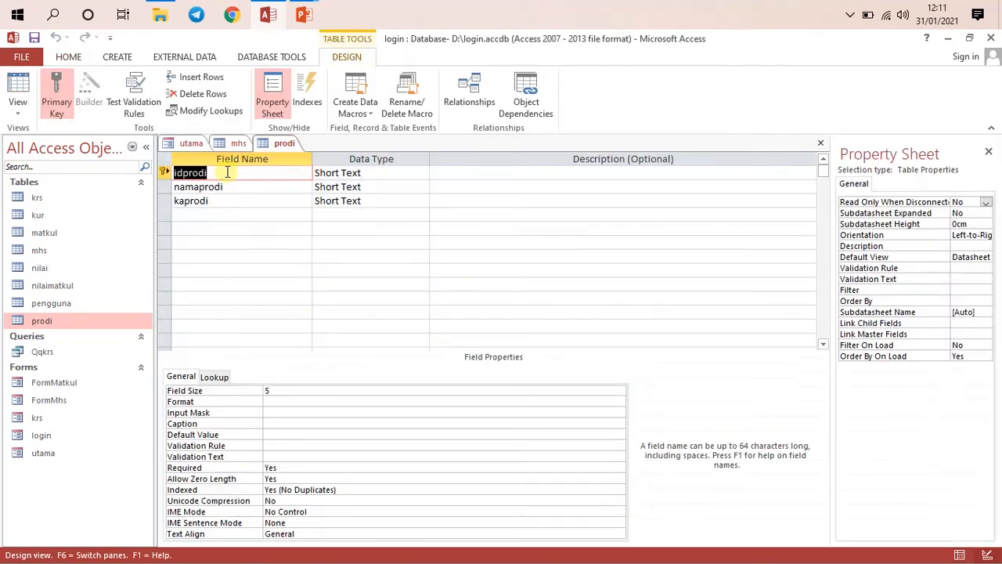
click(238, 144)
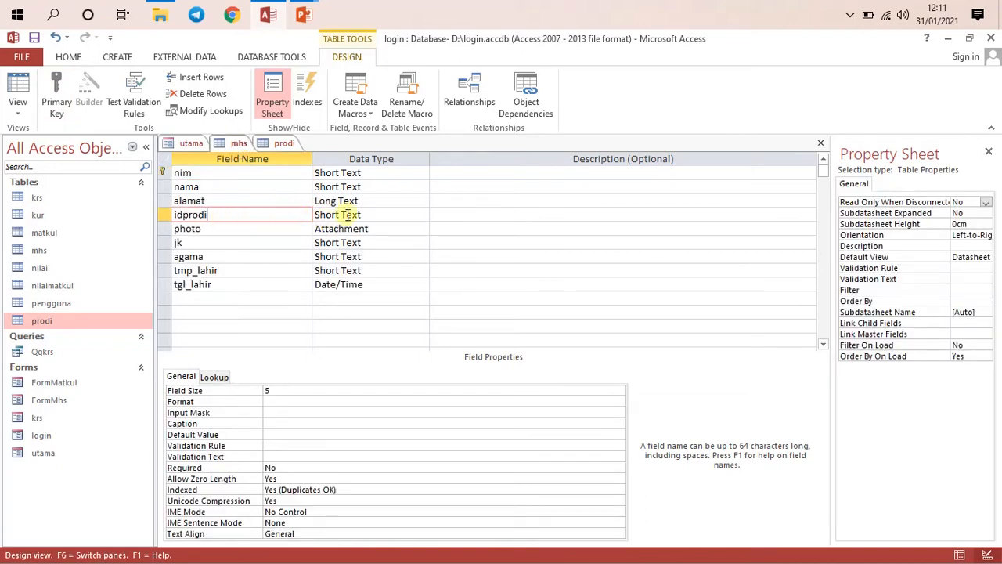
click(348, 214)
click(252, 214)
Save the designs of the mhs and prodi tables
right_click(232, 149)
click(280, 174)
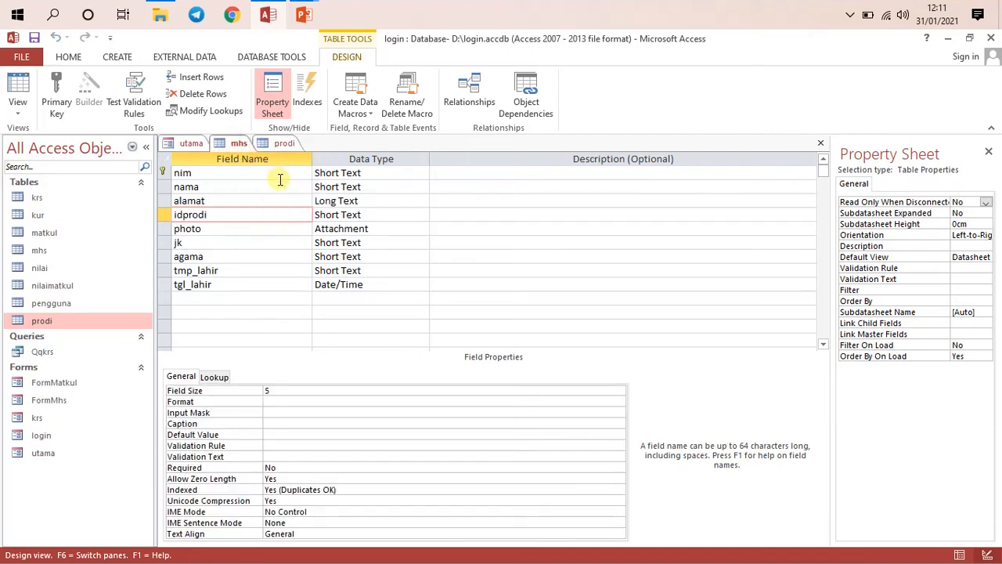
click(284, 146)
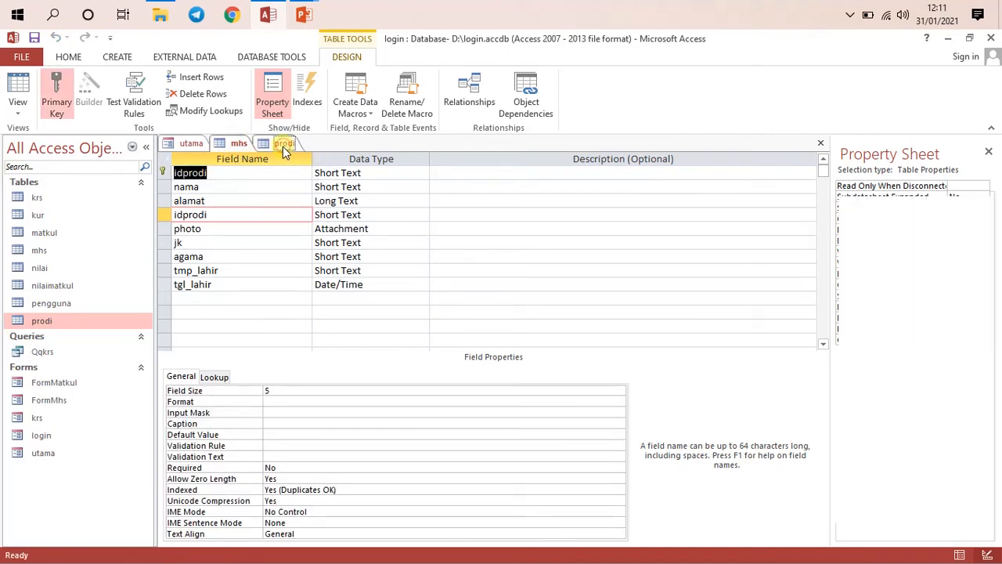
right_click(285, 147)
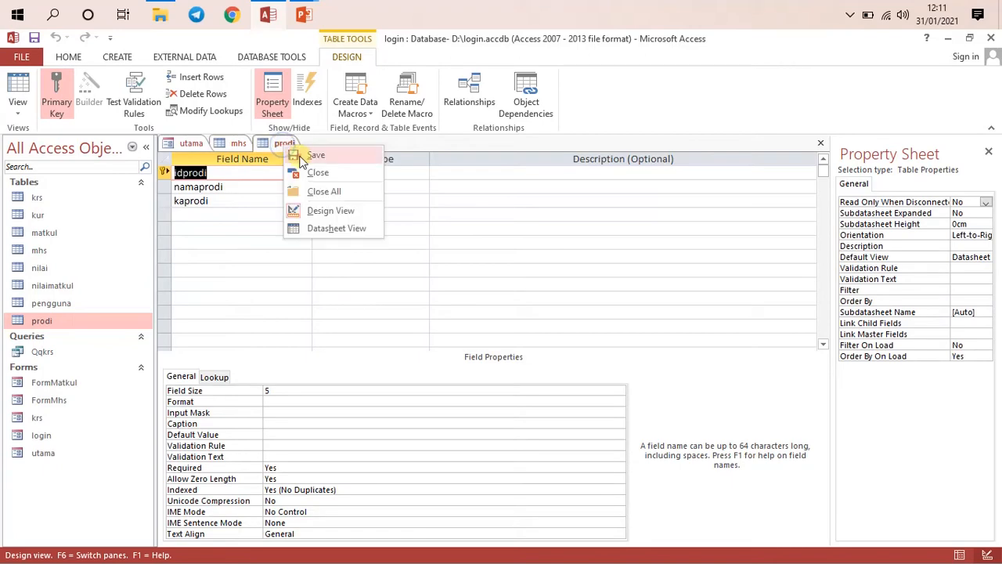
click(298, 155)
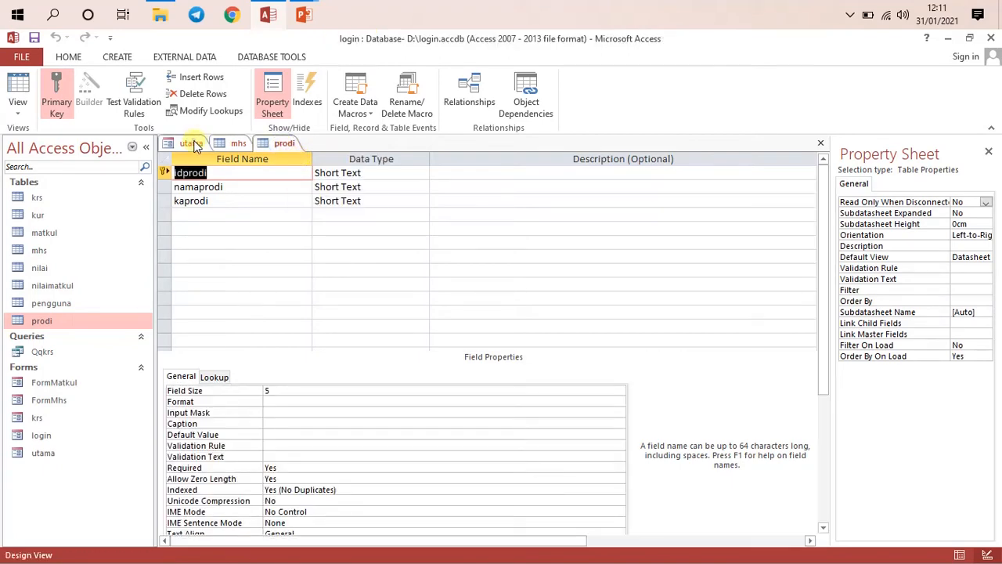
Save the utama form and close it
click(196, 147)
right_click(194, 145)
click(221, 152)
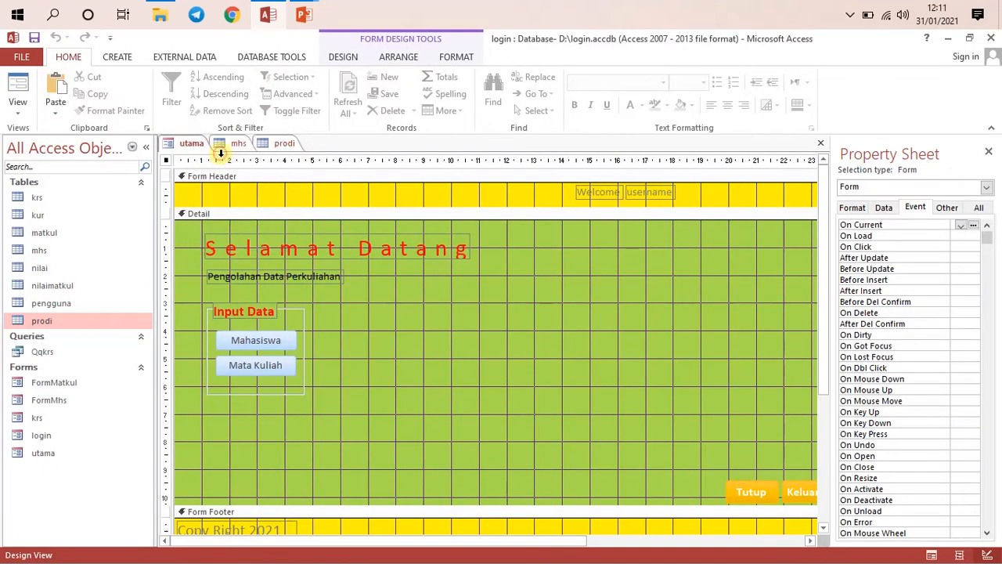
right_click(189, 144)
click(220, 167)
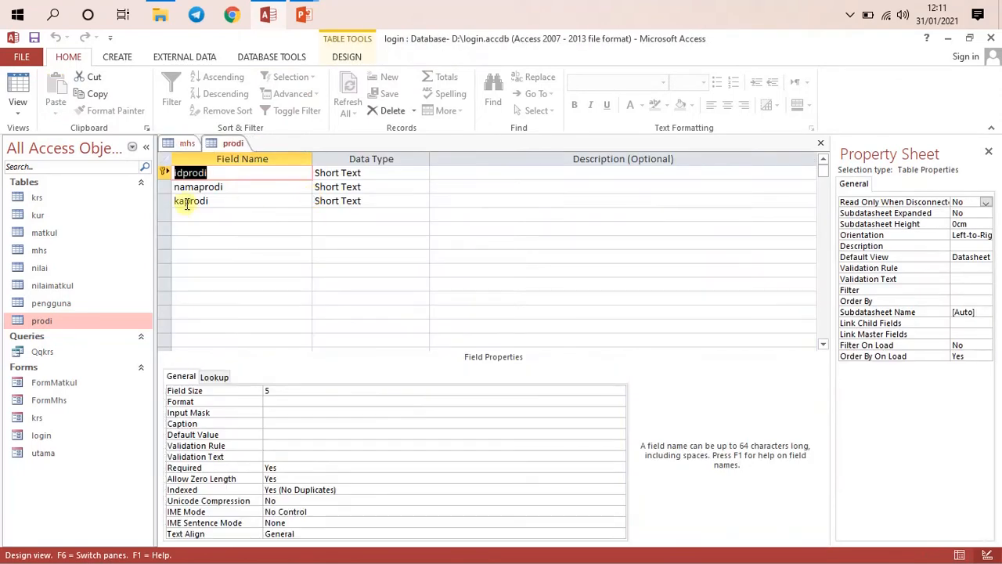
Save the prodi table, and close both the prodi and mhs tables
click(187, 143)
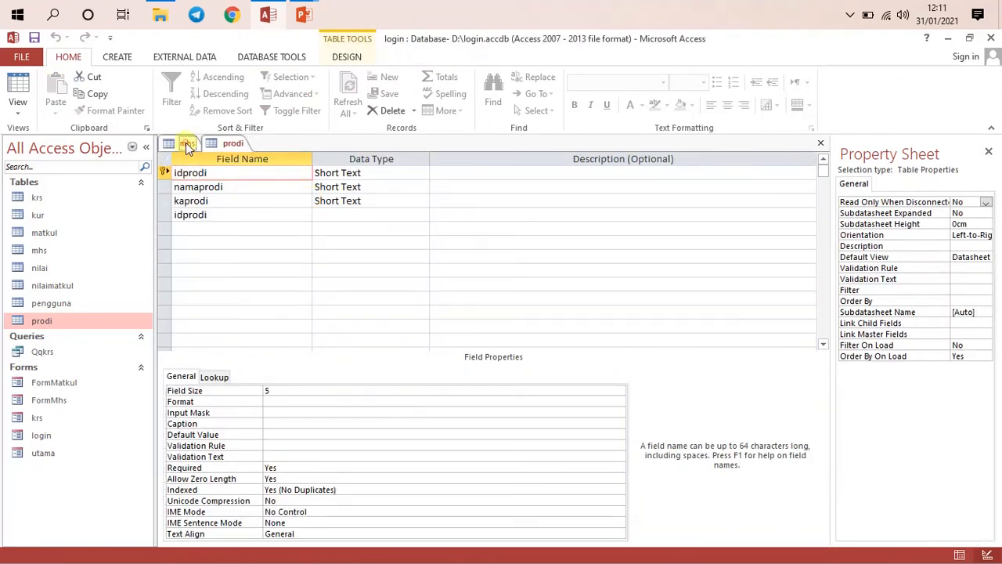
click(232, 145)
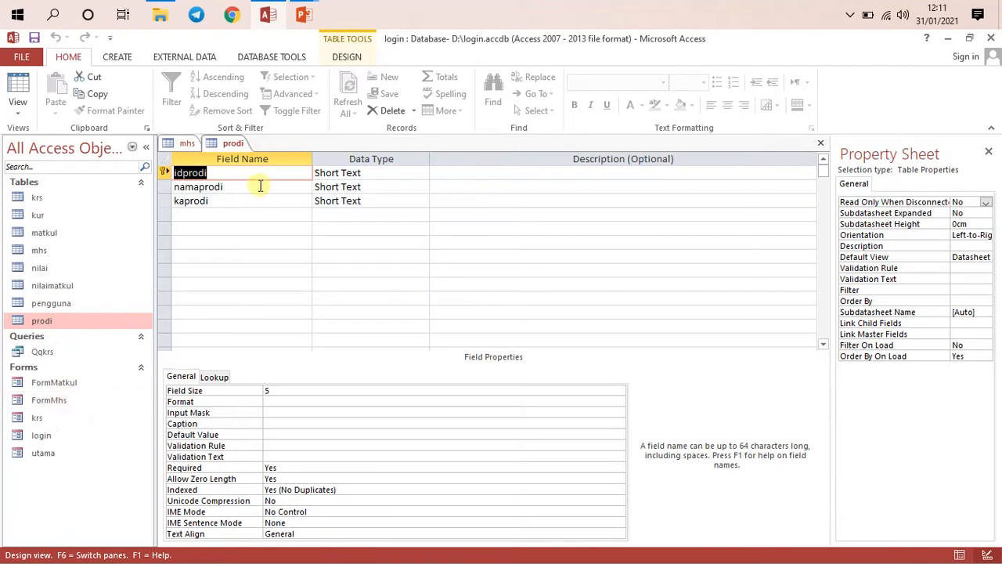
right_click(226, 147)
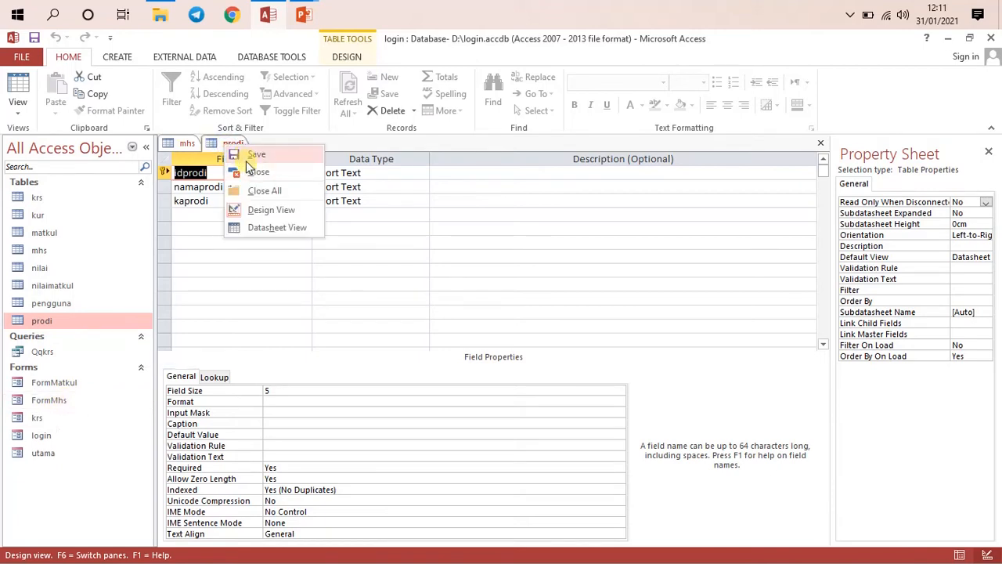
click(238, 153)
right_click(236, 151)
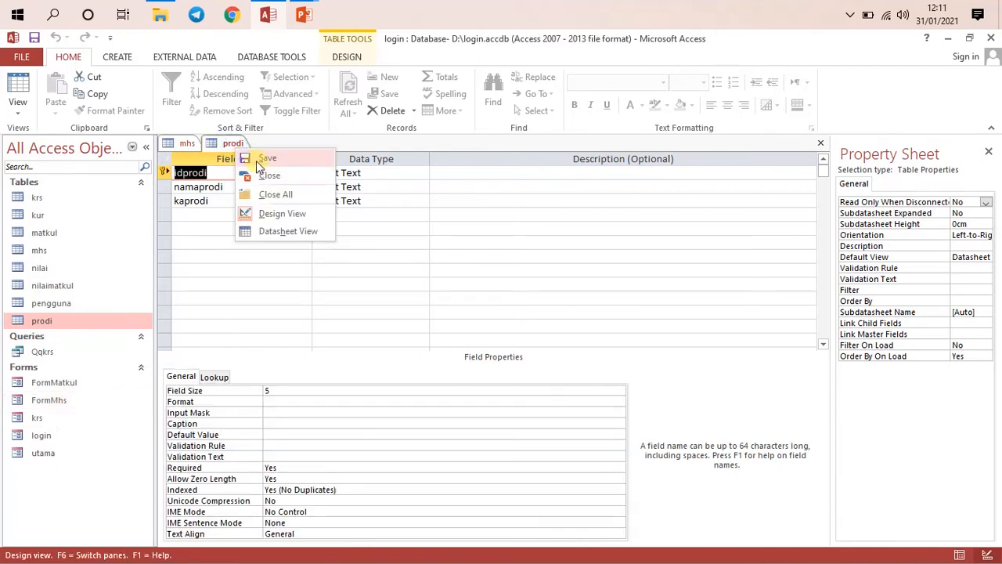
click(261, 174)
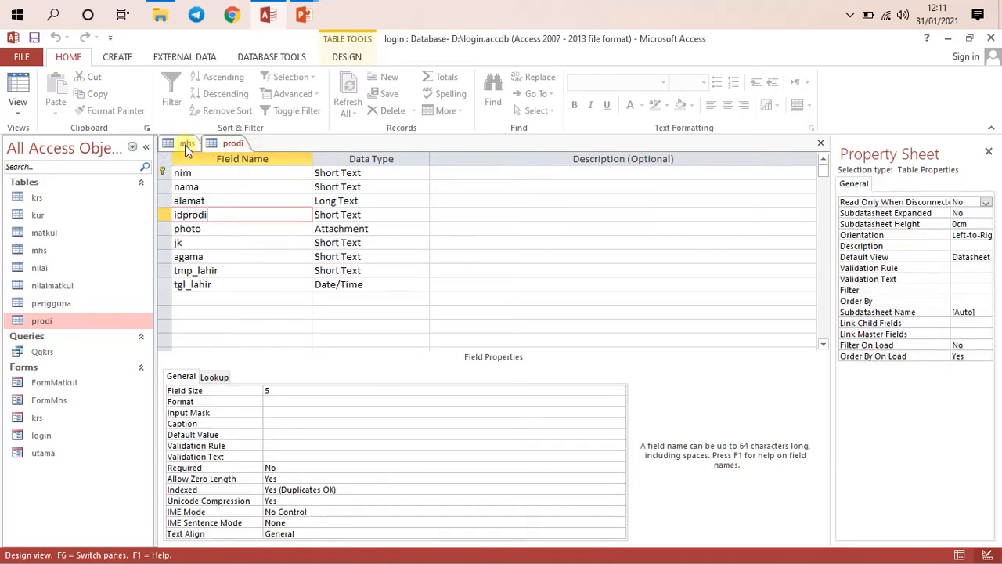
right_click(188, 144)
click(221, 173)
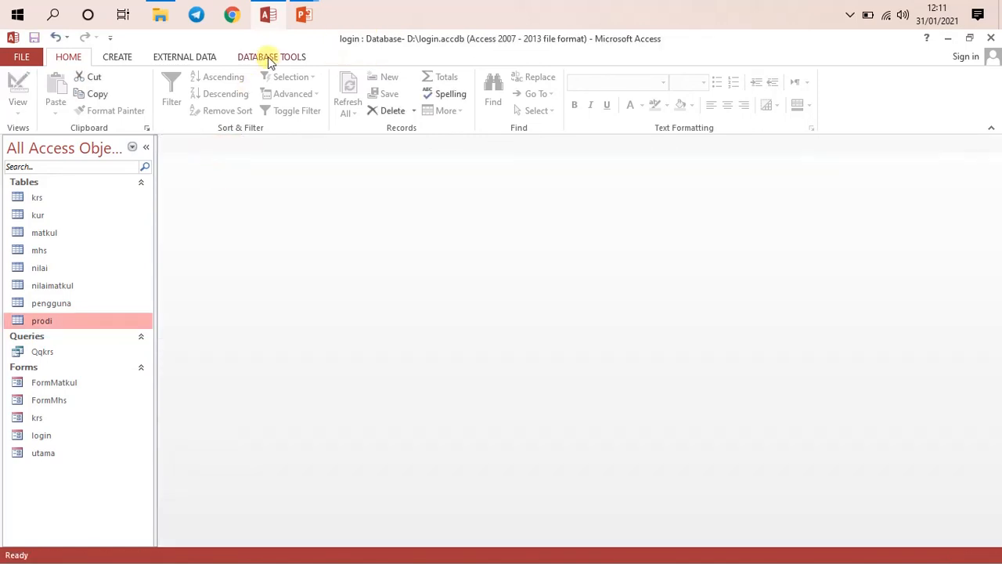
Open the database relationships and rearrange the prodi and mhs tables so the link between their idprodi fields is clear
click(268, 56)
click(170, 92)
drag(557, 266, 534, 217)
drag(335, 247, 387, 202)
drag(581, 214, 554, 242)
mouse_move(632, 287)
mouse_down()
mouse_move(637, 300)
mouse_move(635, 275)
mouse_up()
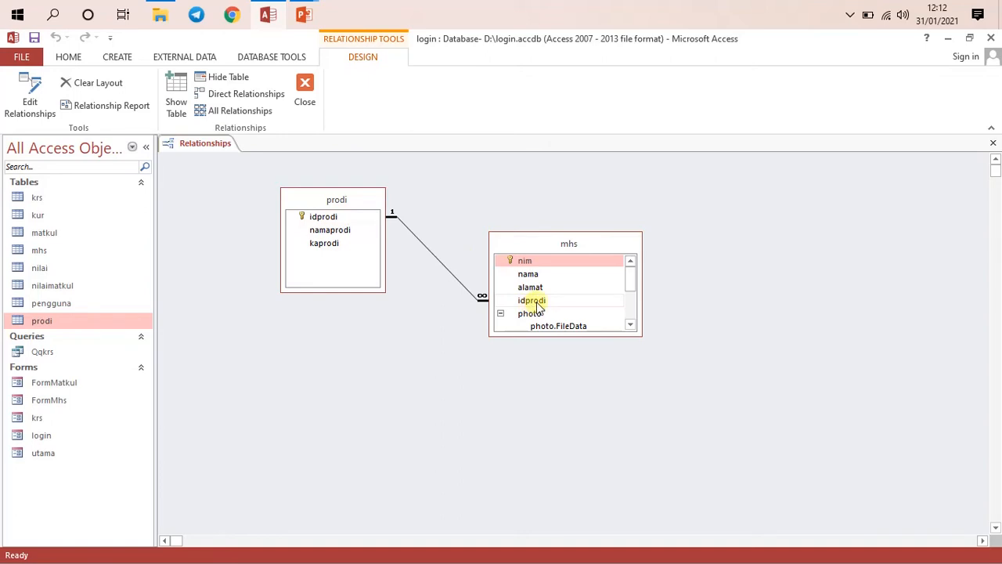
Reposition the prodi table slightly closer to mhs, and close the relationships with the layout changes saved
click(373, 218)
drag(369, 202, 380, 208)
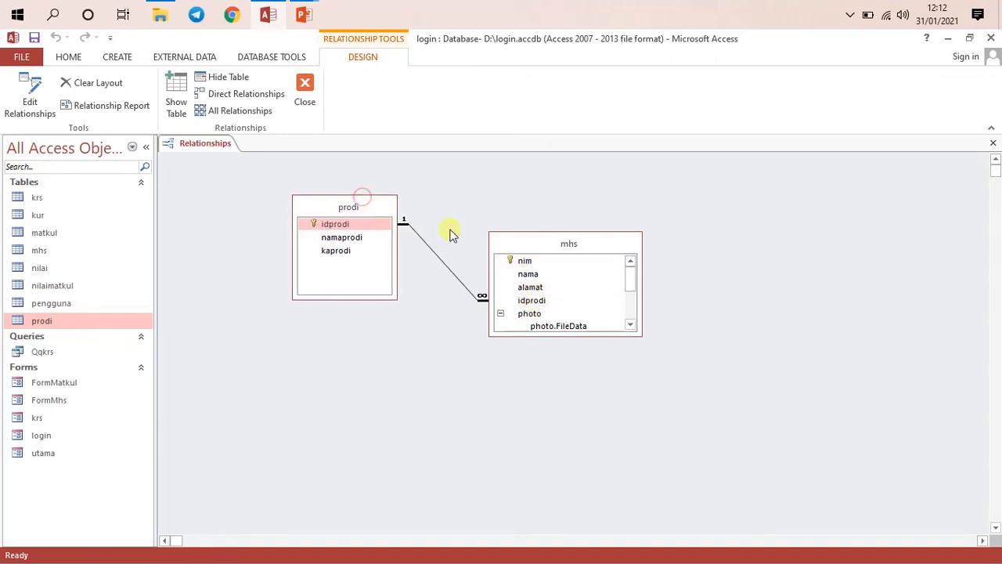
click(308, 98)
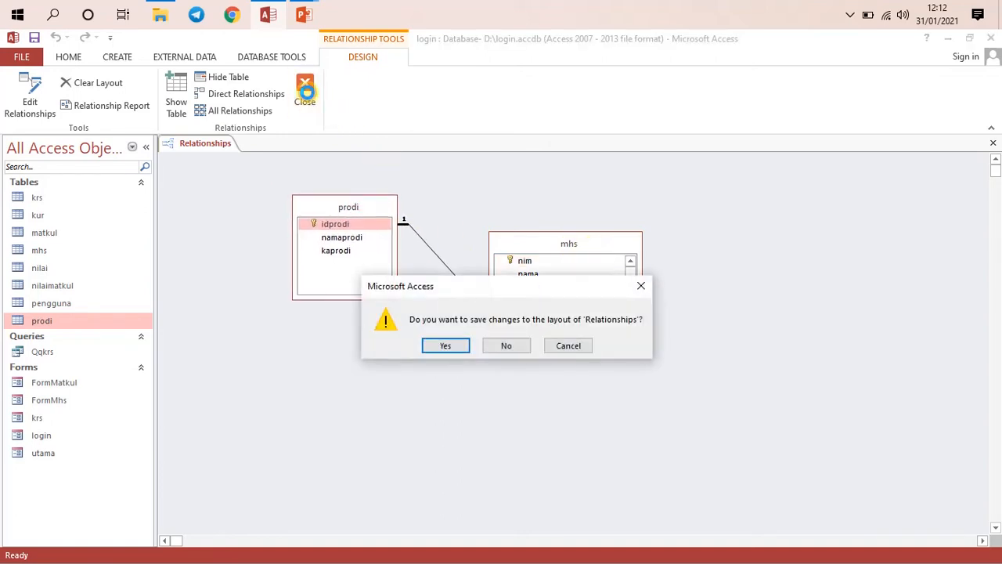
click(445, 345)
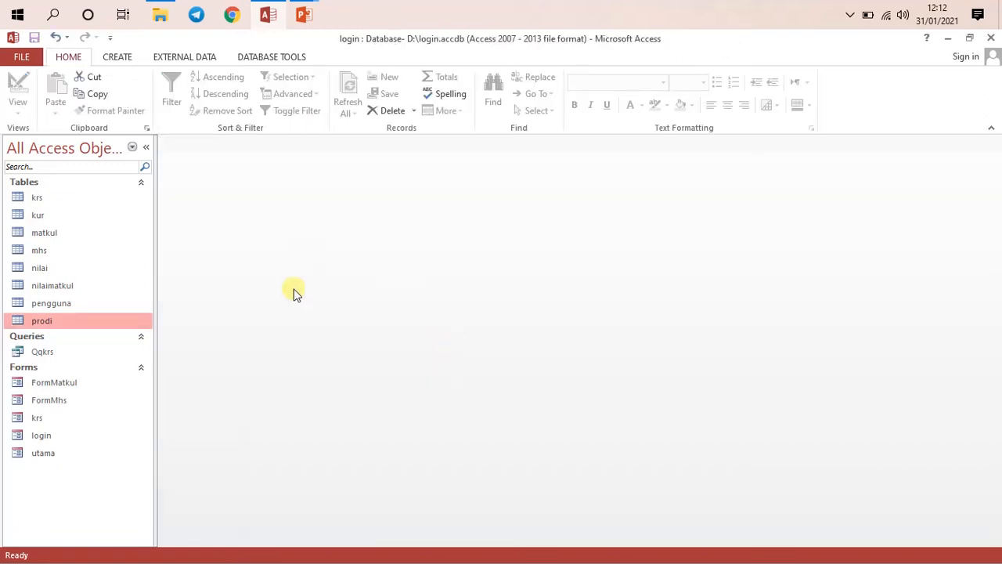
Open FormMhs in Design View and switch it to Form View
click(65, 405)
right_click(65, 405)
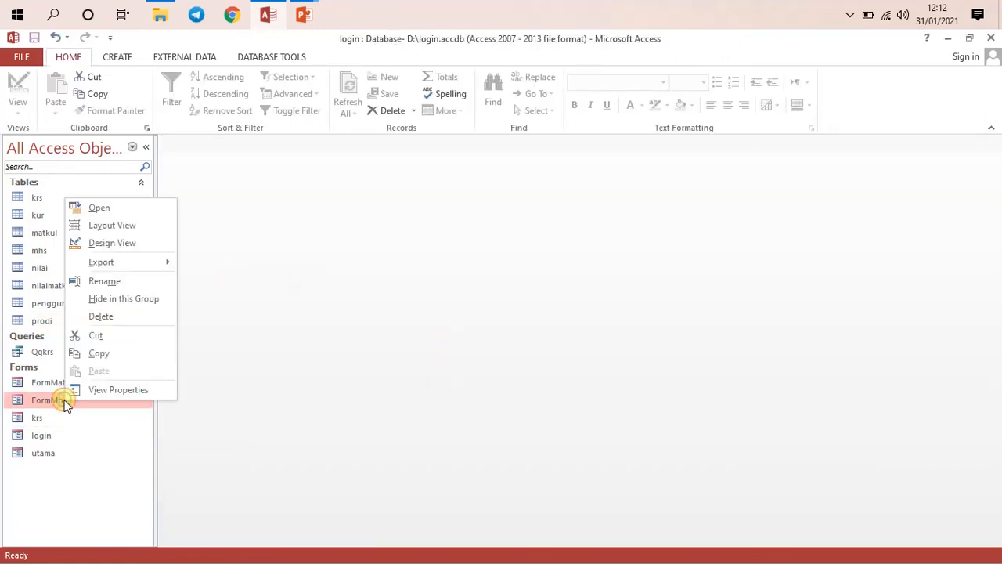
click(100, 243)
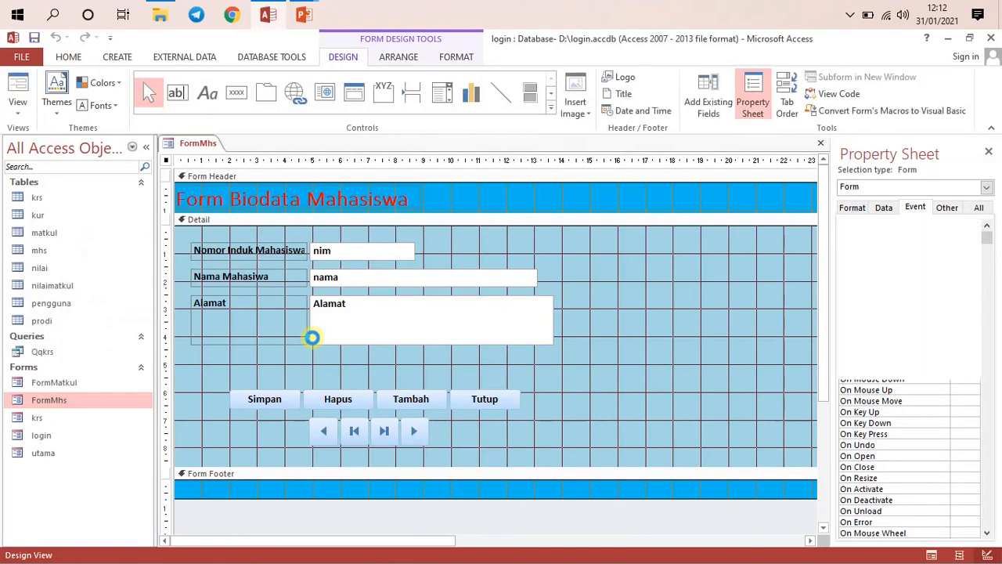
right_click(208, 144)
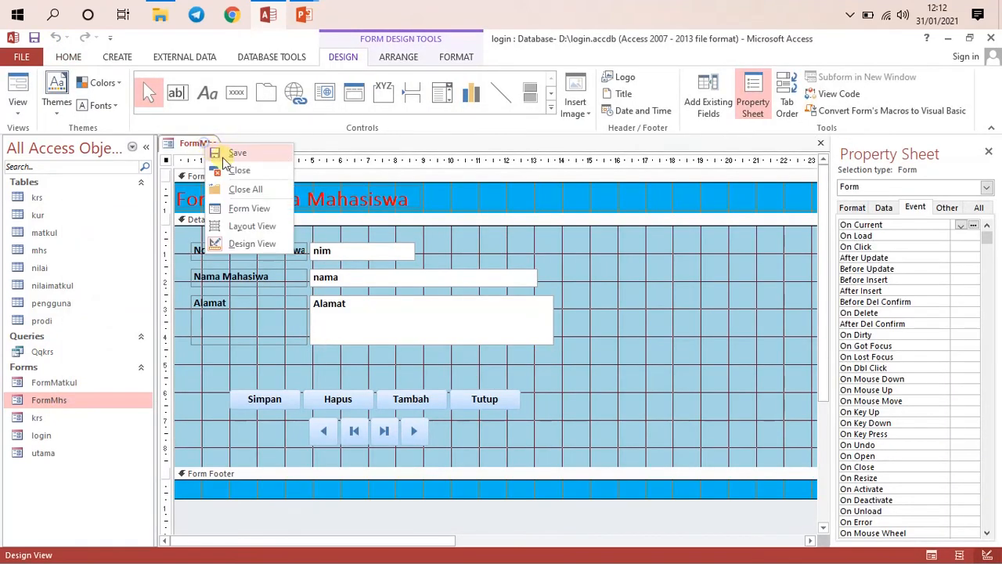
click(251, 209)
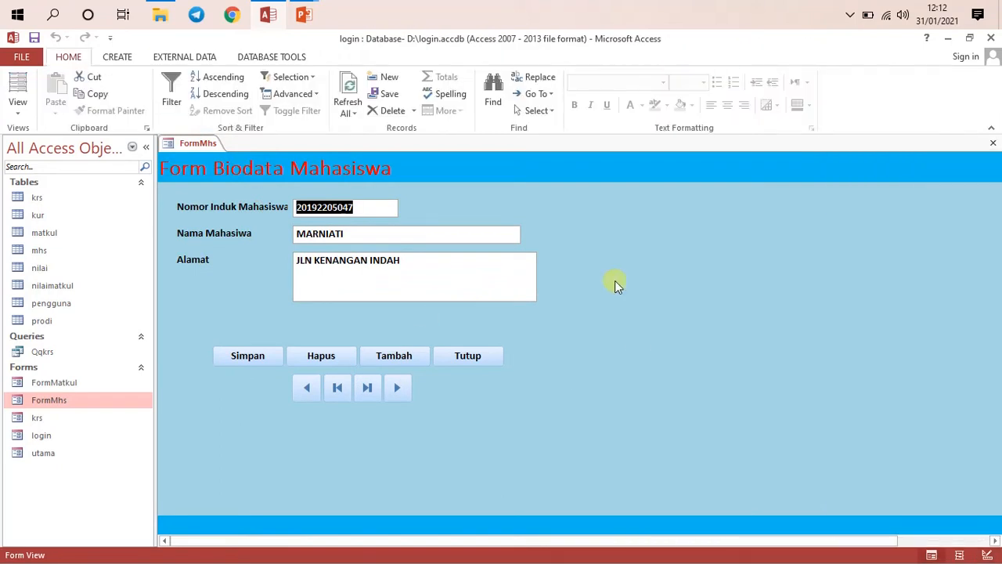
Test FormMhs's previous-record and next-record buttons by moving back and forth through the student records
click(397, 386)
click(397, 386)
click(309, 392)
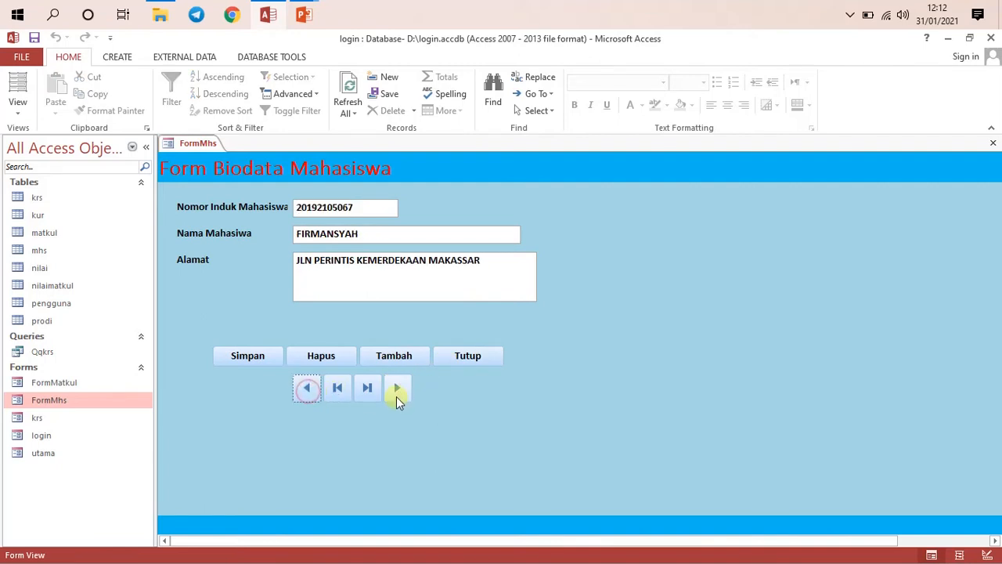
click(397, 389)
click(308, 396)
click(401, 391)
click(309, 394)
click(401, 388)
click(306, 395)
click(398, 389)
click(302, 397)
click(393, 391)
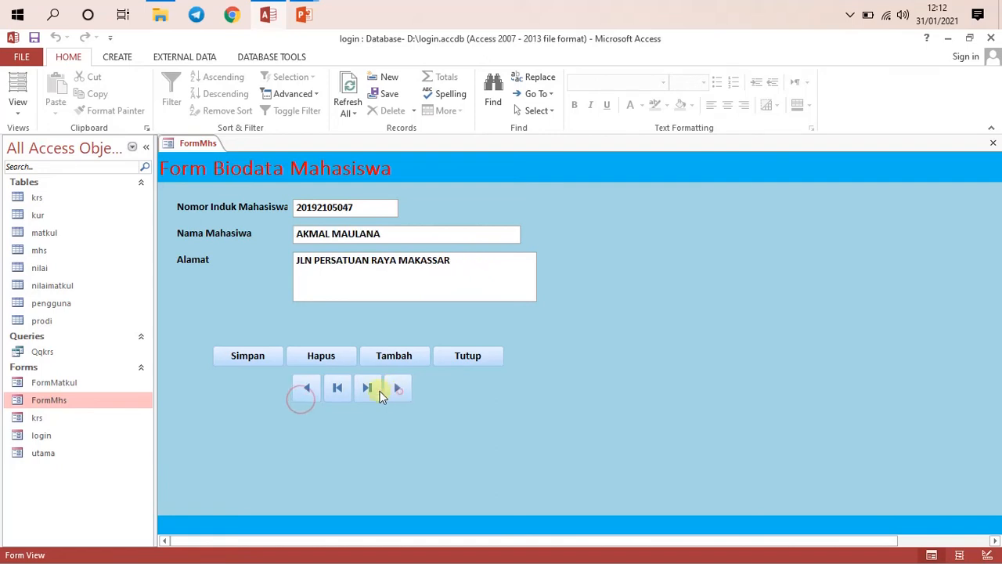
click(313, 388)
Switch FormMhs to Design View and extend the Detail section to about 11 cm high
right_click(192, 149)
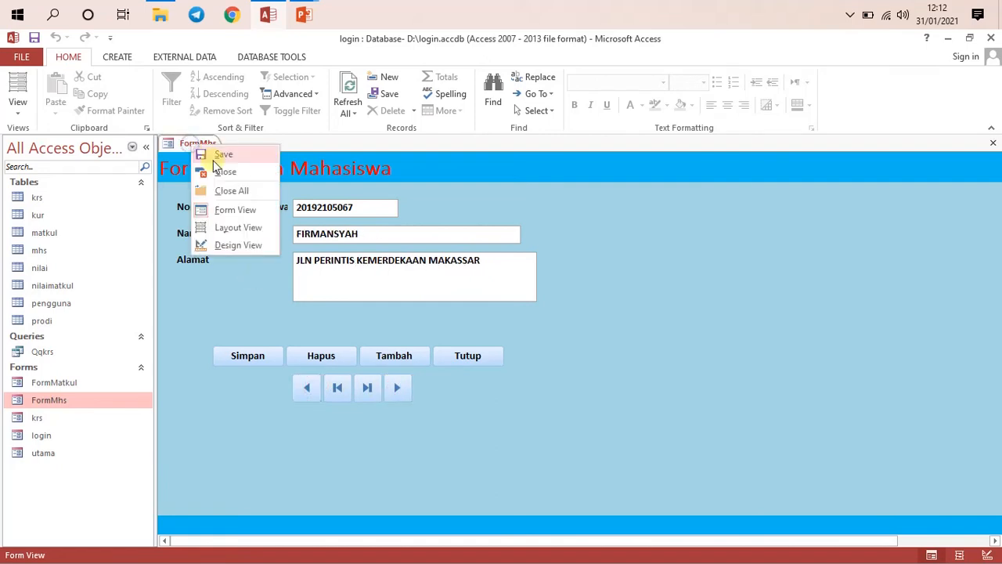
click(238, 245)
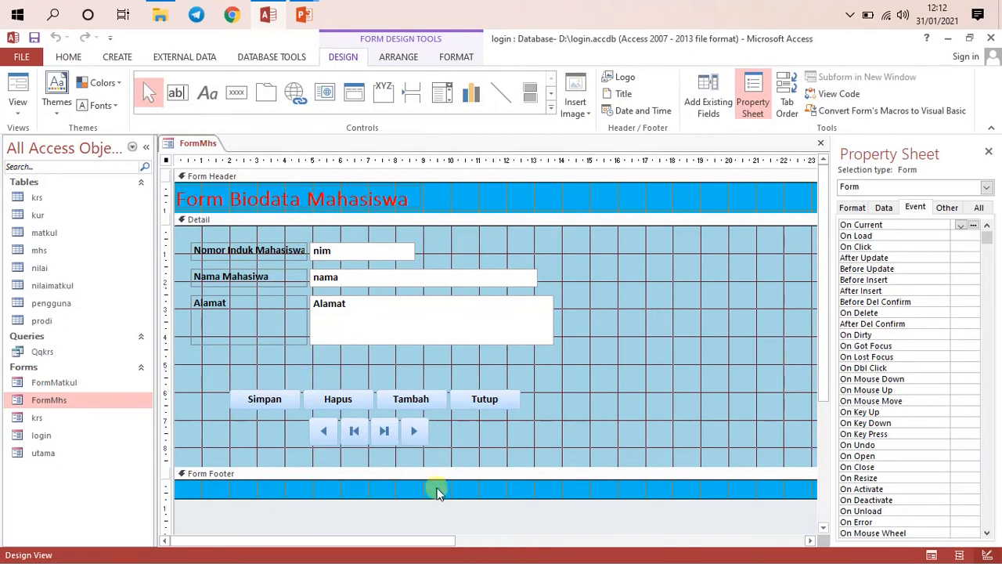
drag(440, 467, 435, 534)
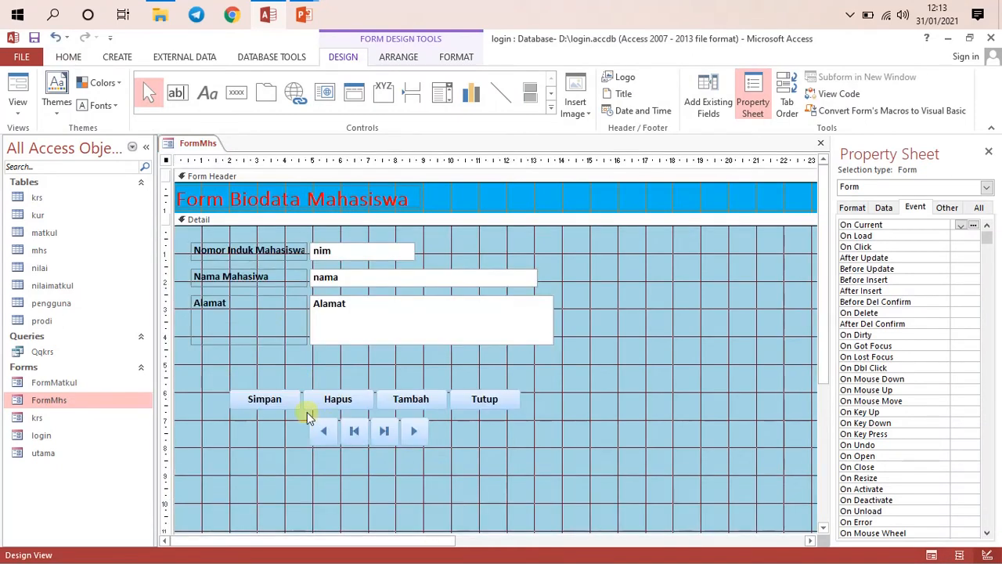
Move the Simpan, Hapus, Tambah, Tutup and record navigation buttons lower, extending the Detail section to about 13 cm to fit them
drag(235, 385, 502, 440)
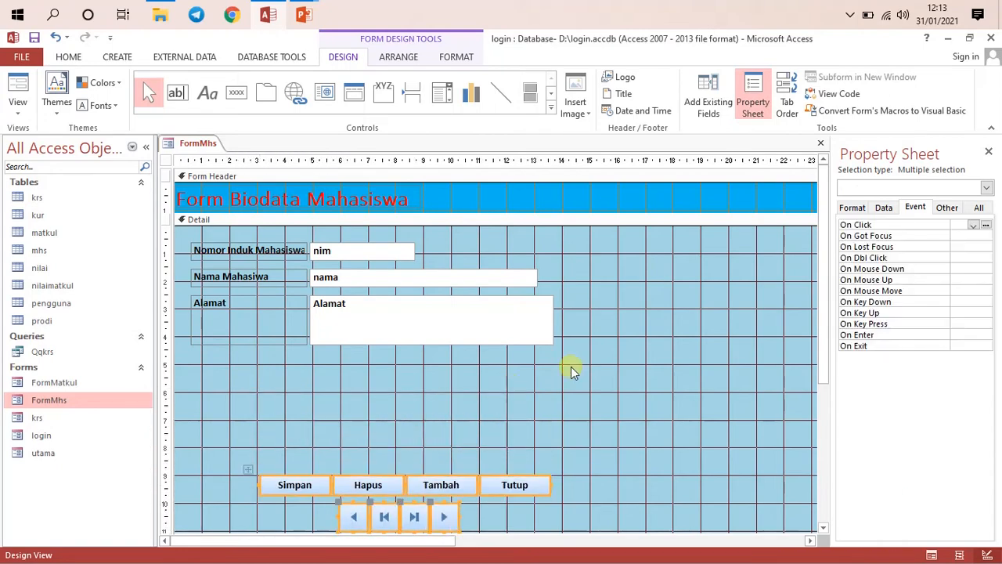
scroll(572, 369, down, 5)
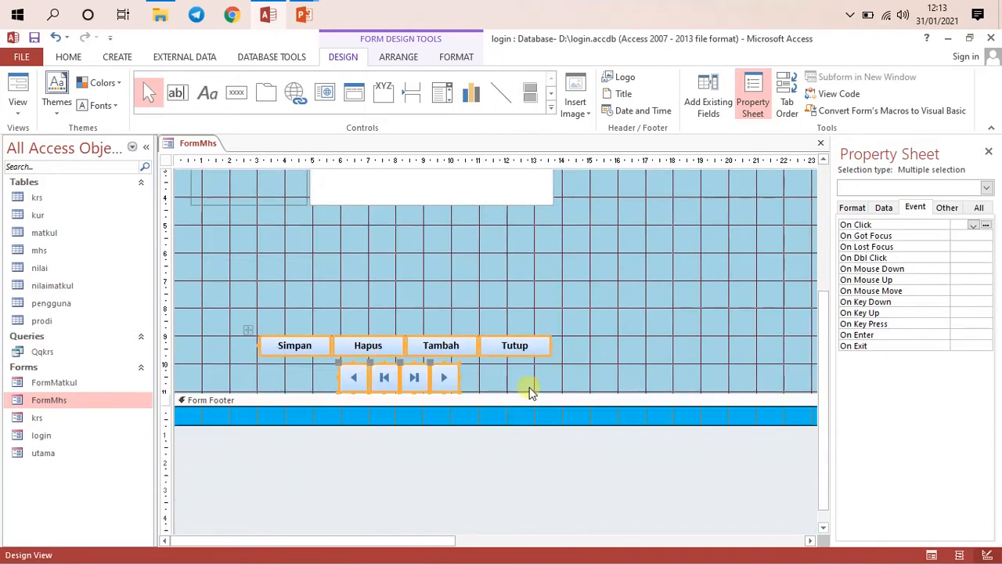
drag(516, 393, 516, 452)
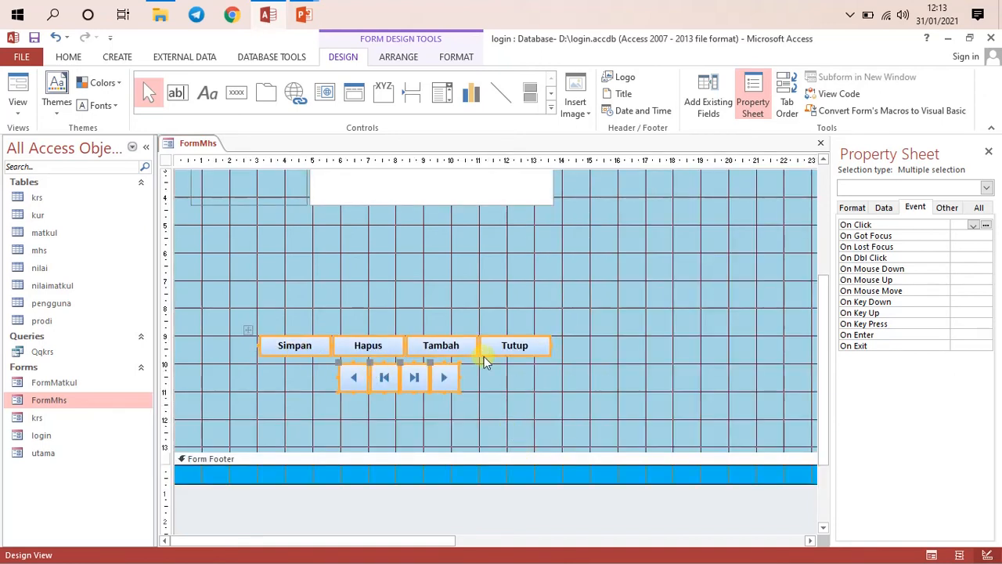
drag(484, 356, 488, 407)
scroll(610, 337, up, 2)
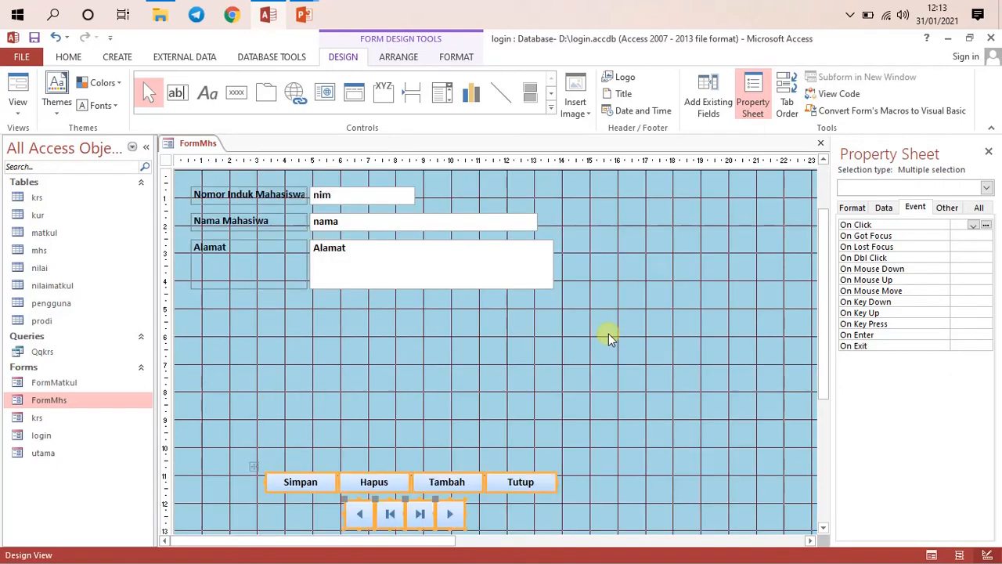
Move the Alamat label and text box down to just above the command buttons, and save the form
scroll(610, 337, up, 2)
drag(184, 296, 406, 513)
scroll(454, 418, down, 3)
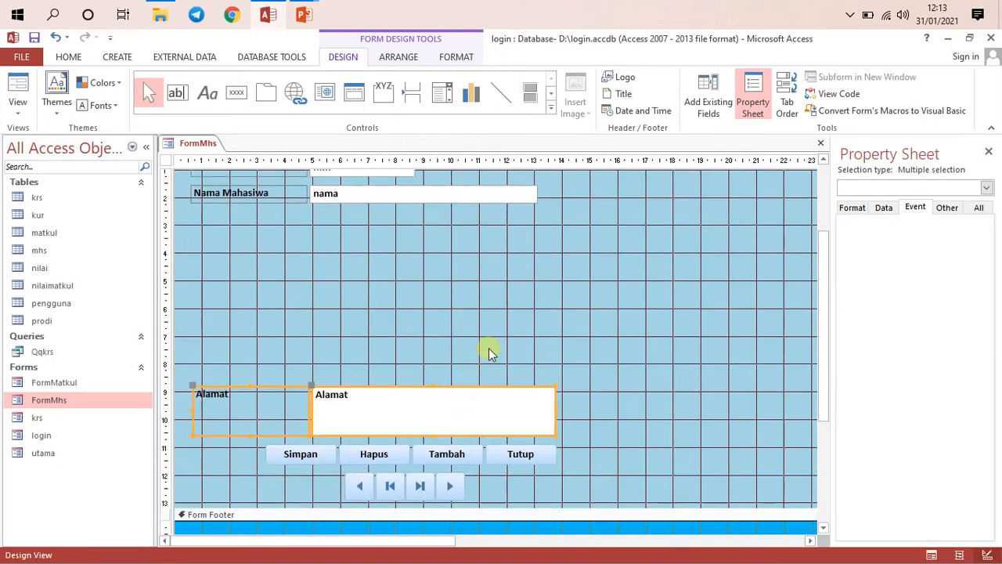
scroll(488, 352, up, 3)
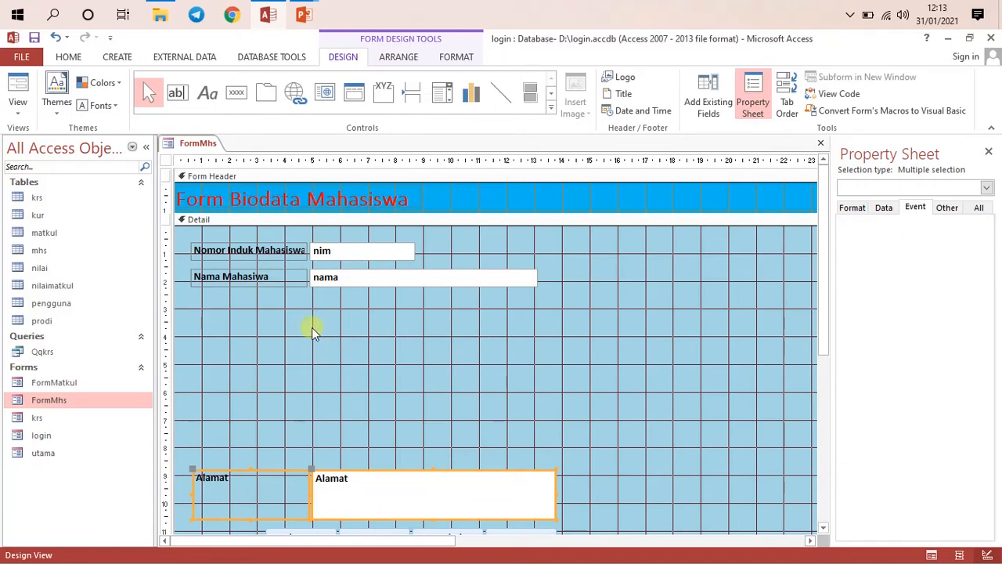
right_click(198, 144)
click(215, 156)
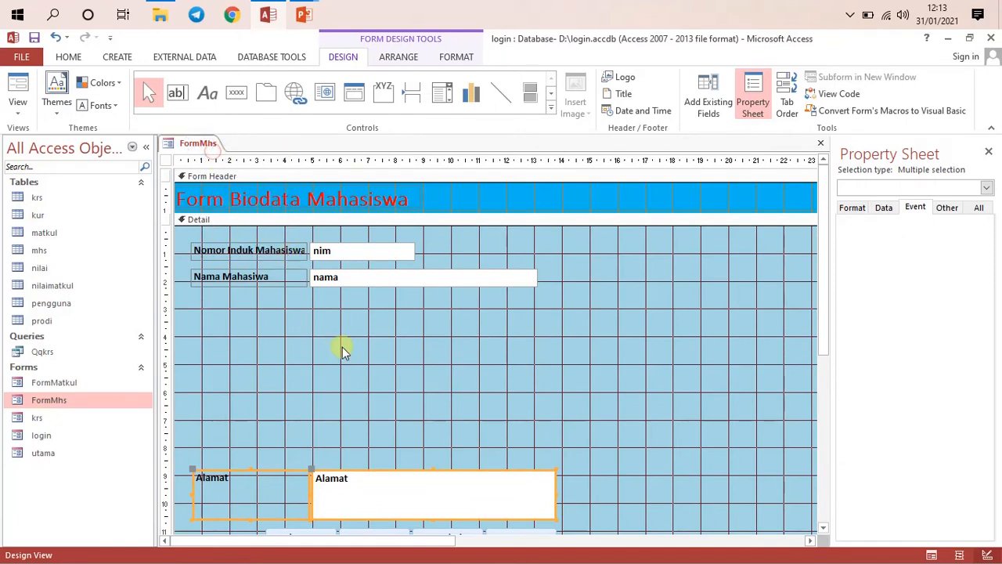
Switch FormMhs to Layout View and display the list of existing fields
click(298, 325)
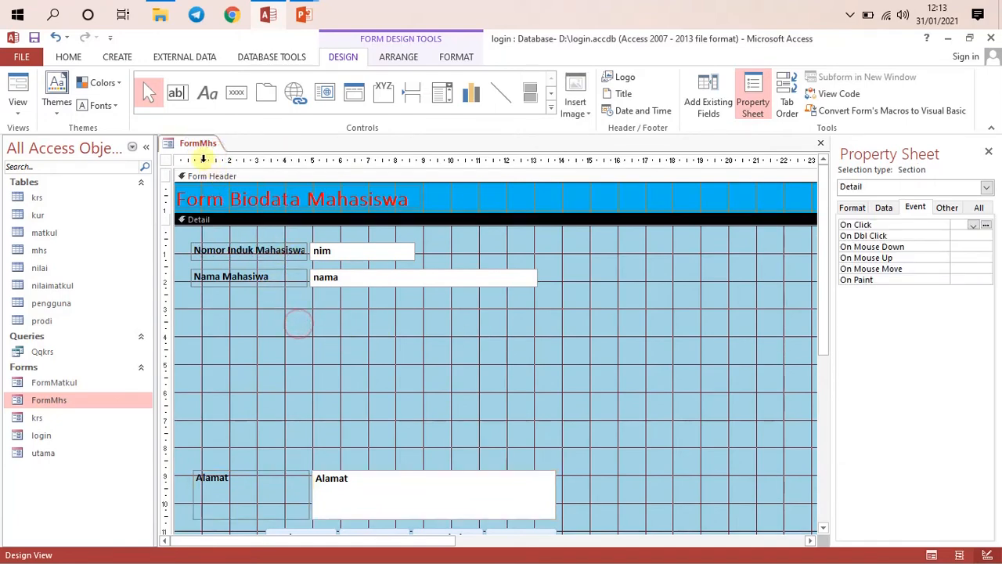
right_click(197, 144)
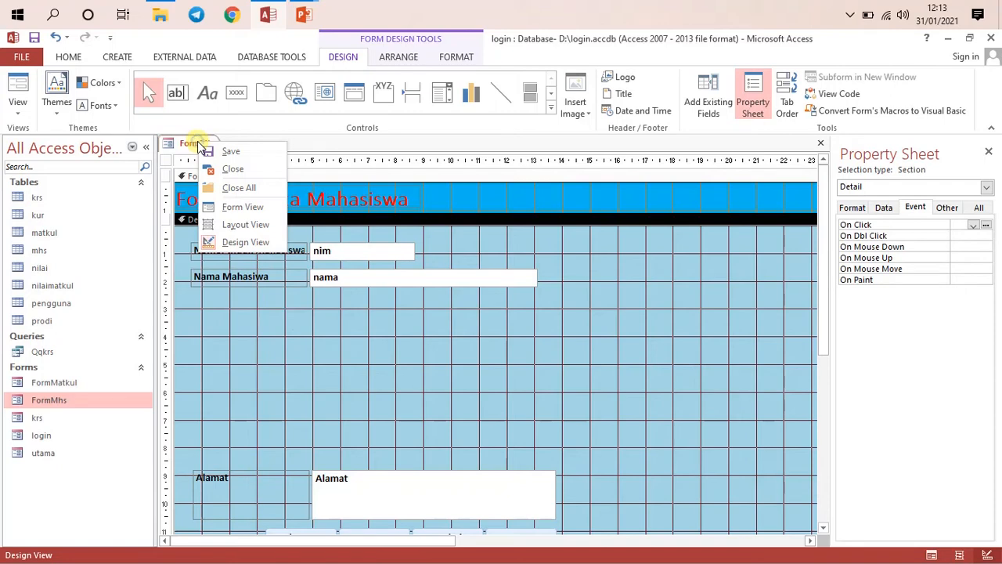
click(249, 224)
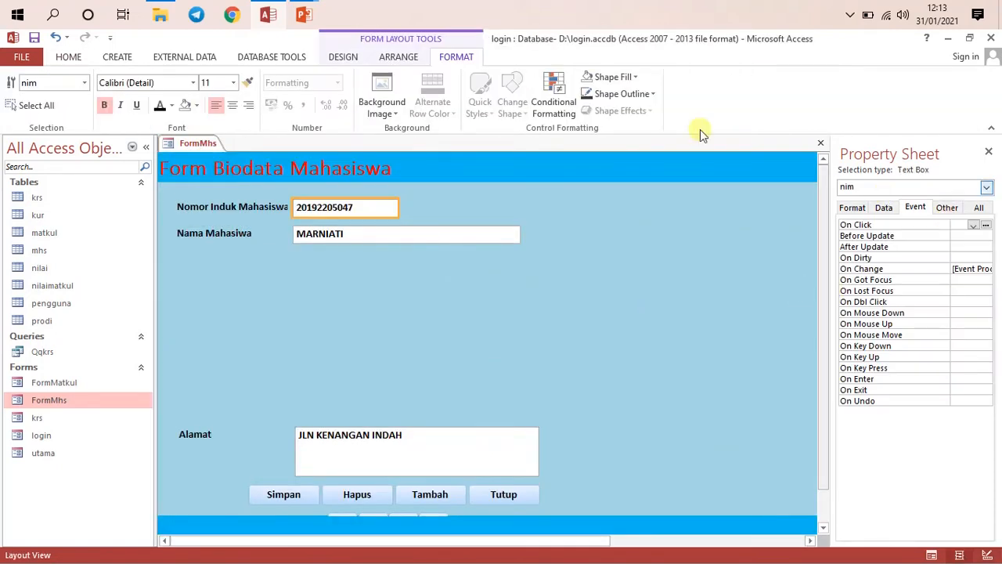
click(345, 57)
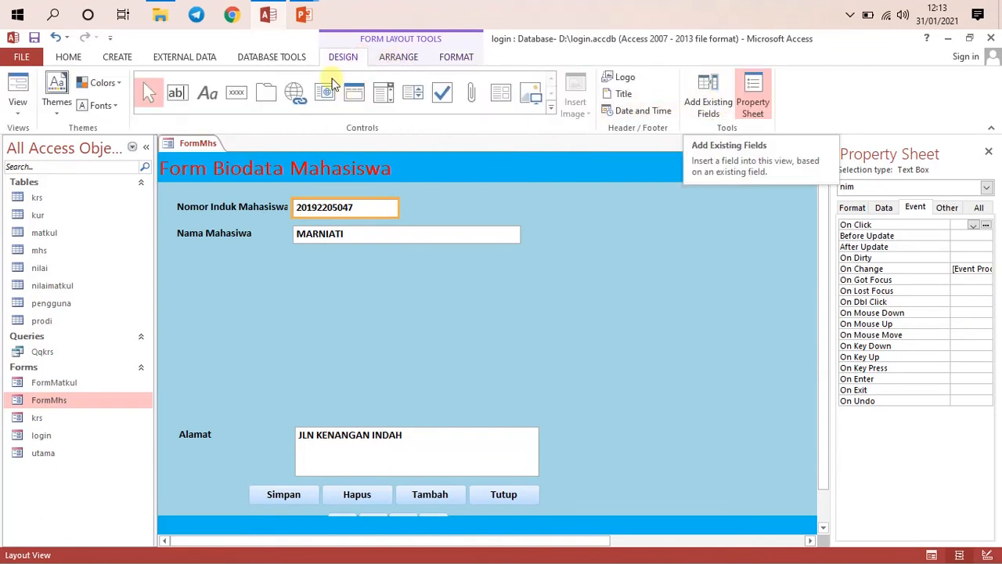
click(709, 108)
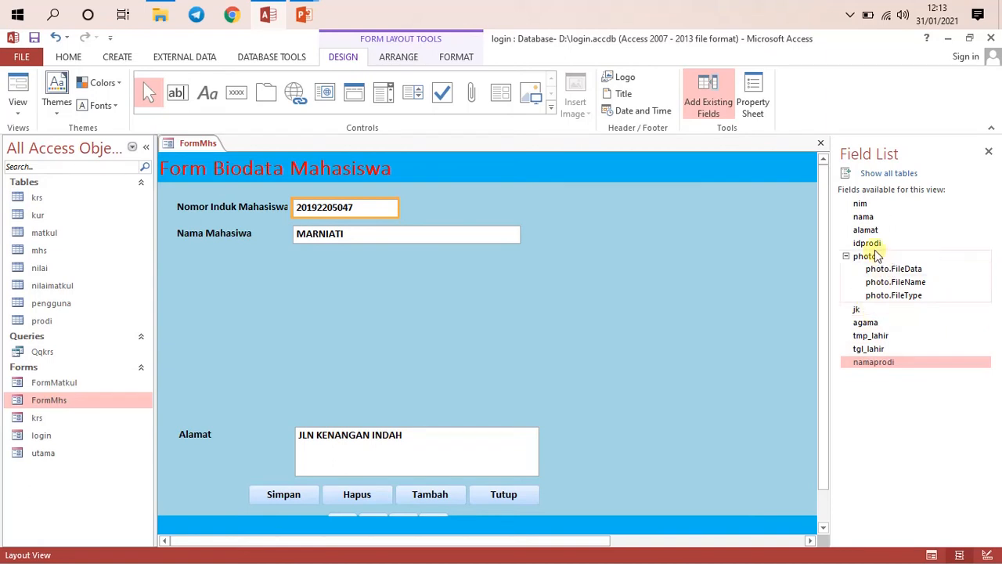
Add the photo field from the field list to the form and save it
drag(871, 261, 582, 292)
drag(399, 296, 399, 296)
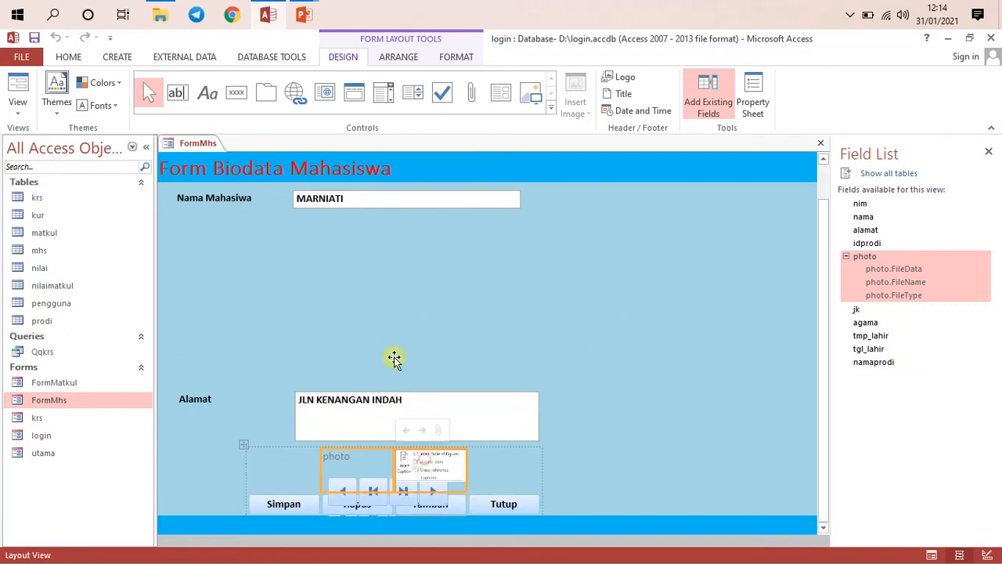
right_click(200, 144)
click(205, 151)
In Design View, move the photo control below Nama Mahasiswa and arrange Simpan, Tambah, Hapus, Tutup and the navigation buttons in separate rows below Alamat
right_click(200, 143)
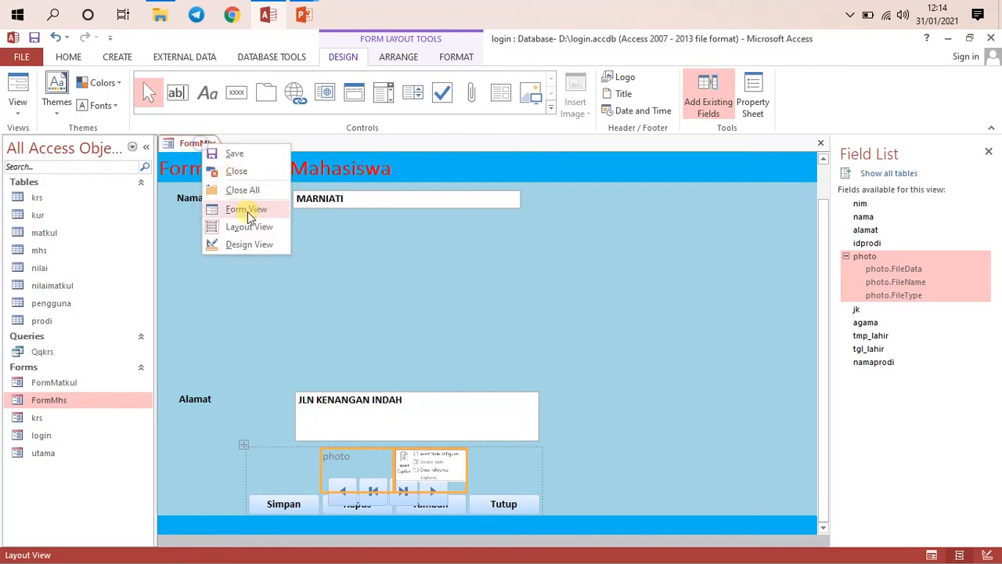
click(244, 244)
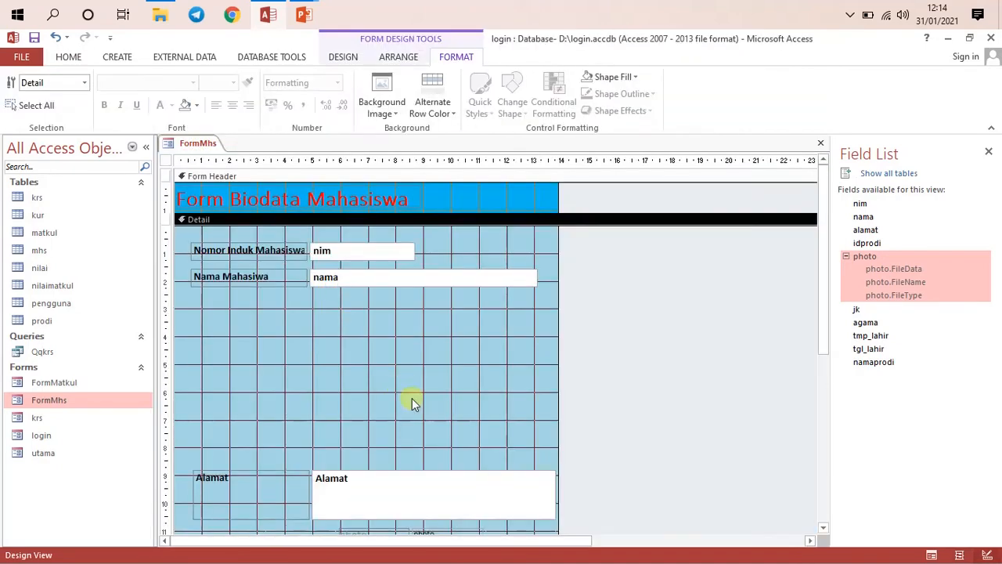
scroll(430, 416, down, 3)
click(400, 452)
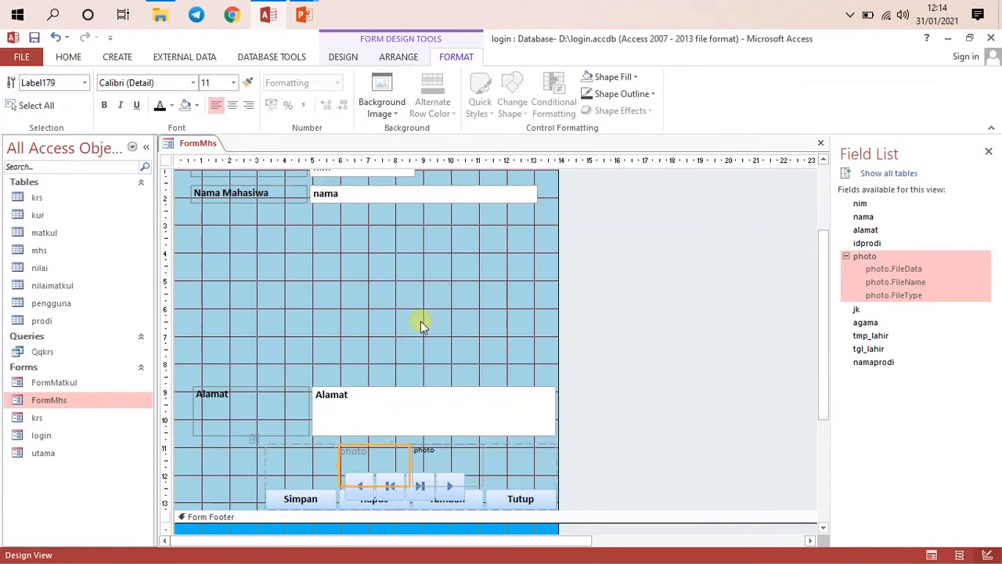
click(332, 58)
click(375, 58)
drag(382, 445, 372, 219)
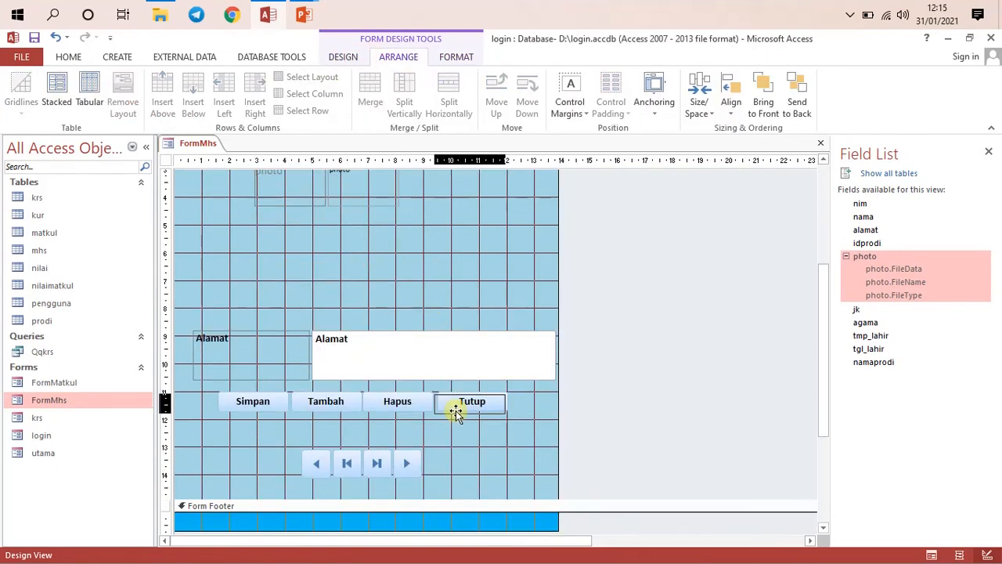
click(470, 443)
scroll(485, 453, up, 5)
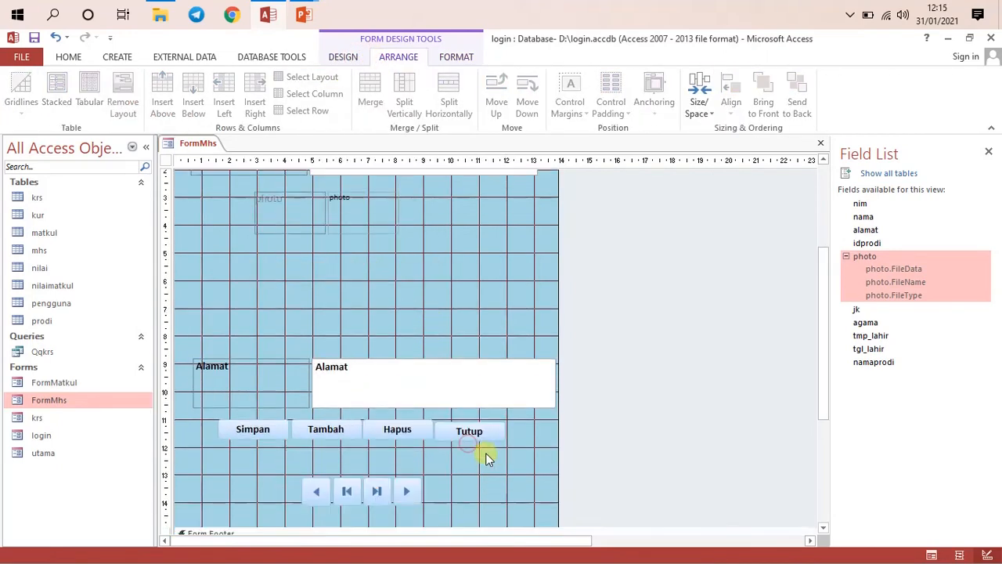
Widen the form to about 22.5 cm and delete the photo control's label
drag(300, 337, 300, 337)
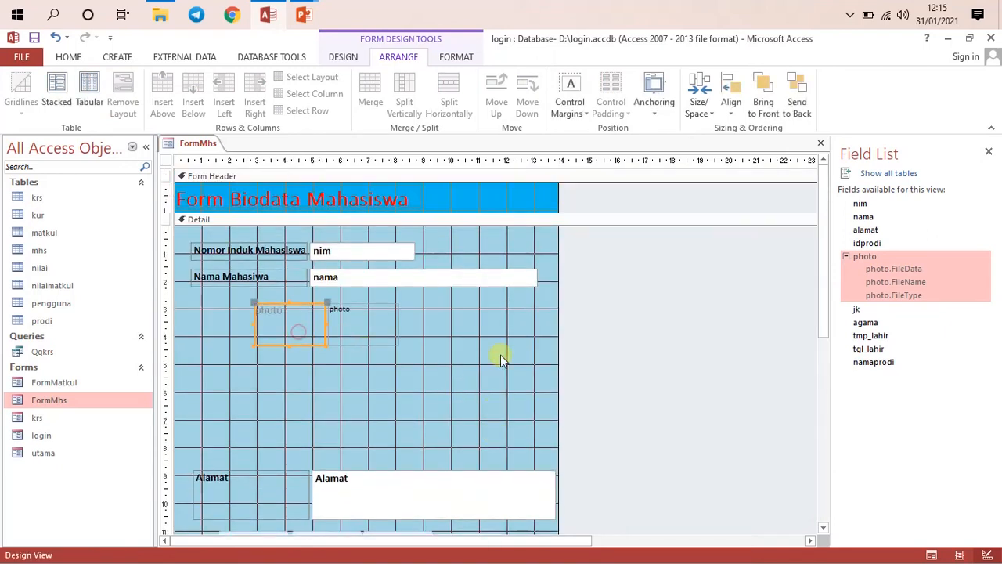
drag(559, 331, 799, 353)
click(317, 332)
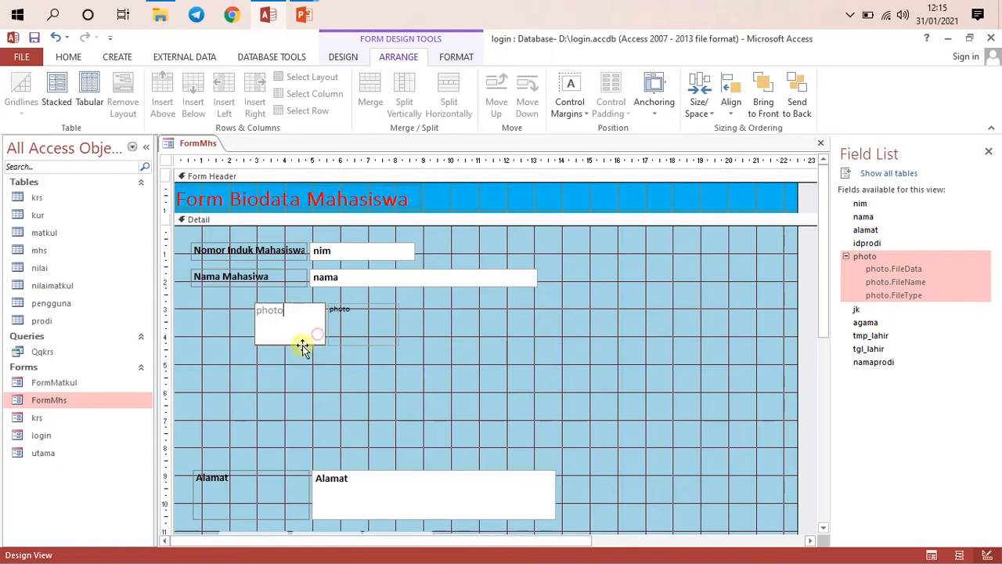
click(294, 343)
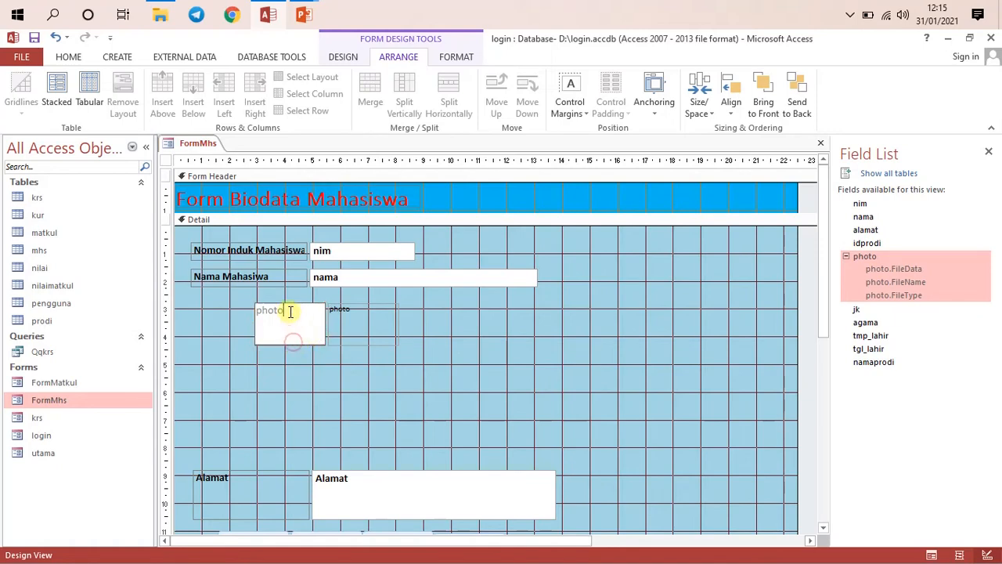
click(287, 304)
click(290, 299)
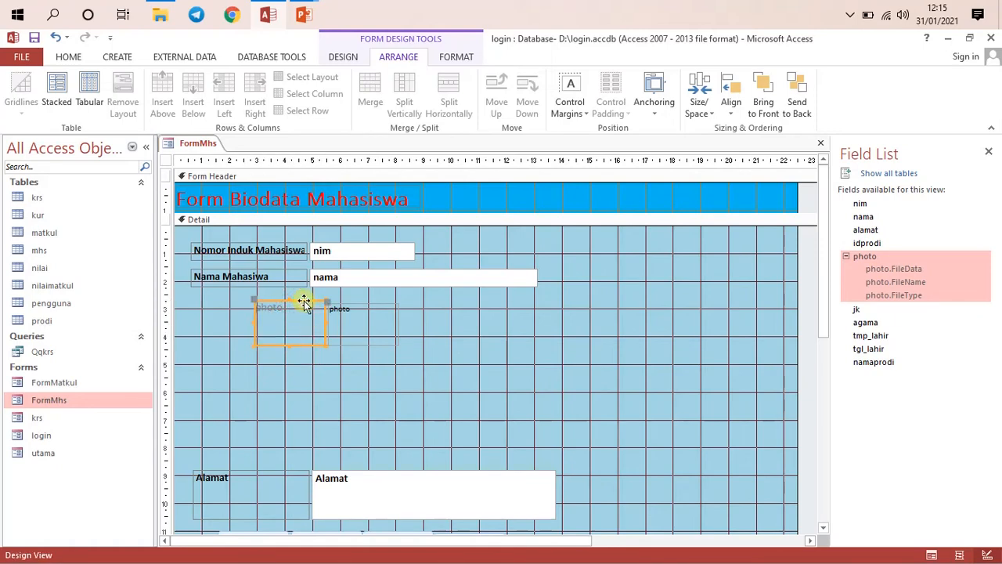
key(Delete)
Move the photo attachment frame beside the nim and nama fields and enlarge it to about 5.4 by 4.2 cm
click(374, 345)
click(374, 343)
click(369, 331)
drag(376, 342, 704, 264)
drag(629, 282, 634, 357)
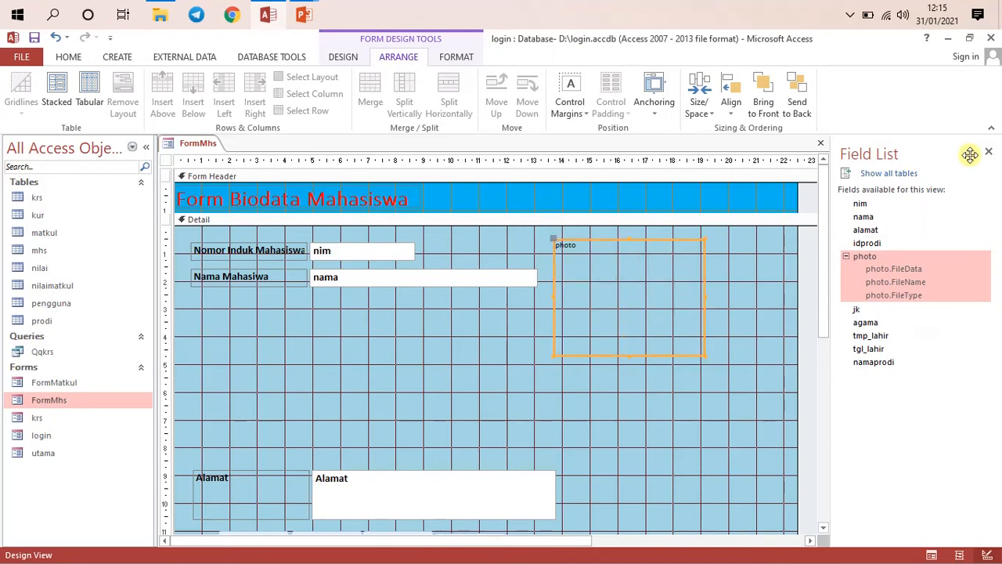
Open the photo control's format properties and set Picture Alignment to Center
click(350, 56)
click(751, 105)
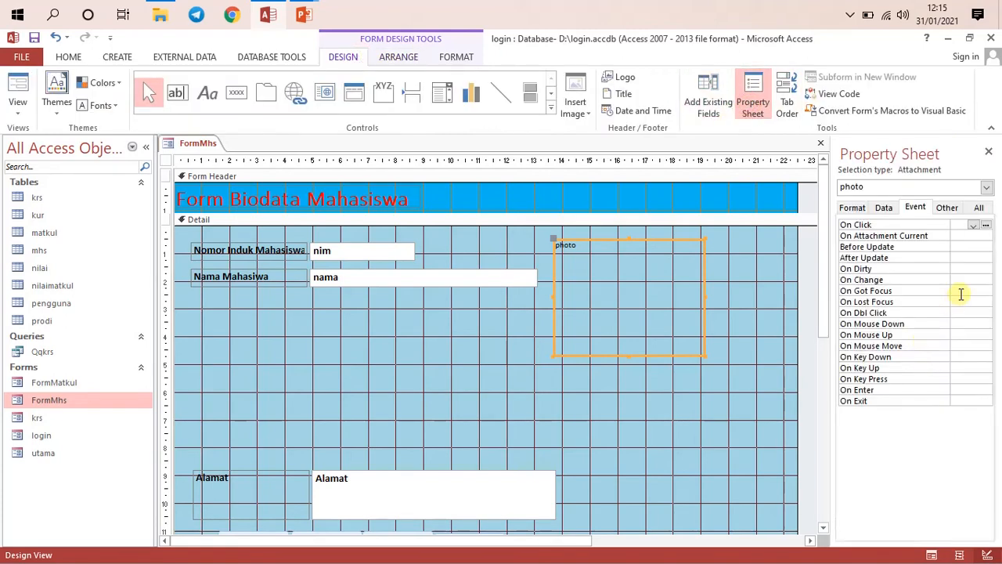
click(852, 207)
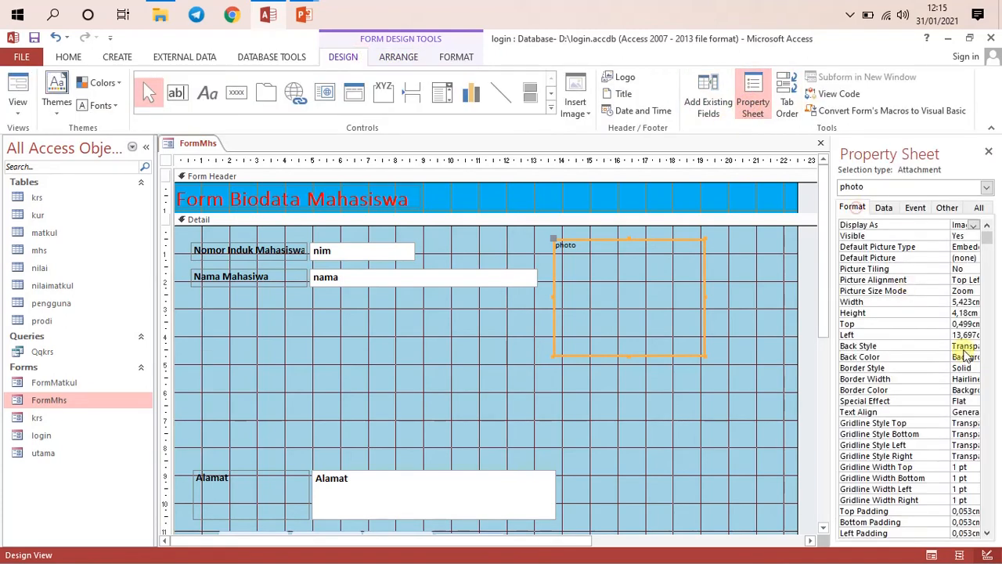
double_click(969, 280)
double_click(969, 280)
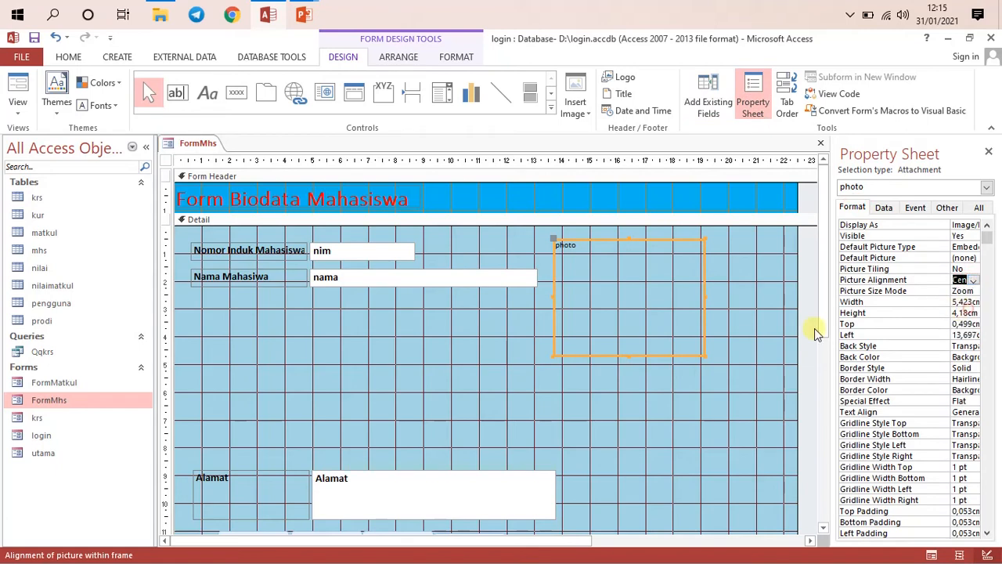
Resize the photo frame to about 4.7 cm wide and 3.6 cm high
drag(629, 355, 628, 316)
drag(704, 279, 686, 279)
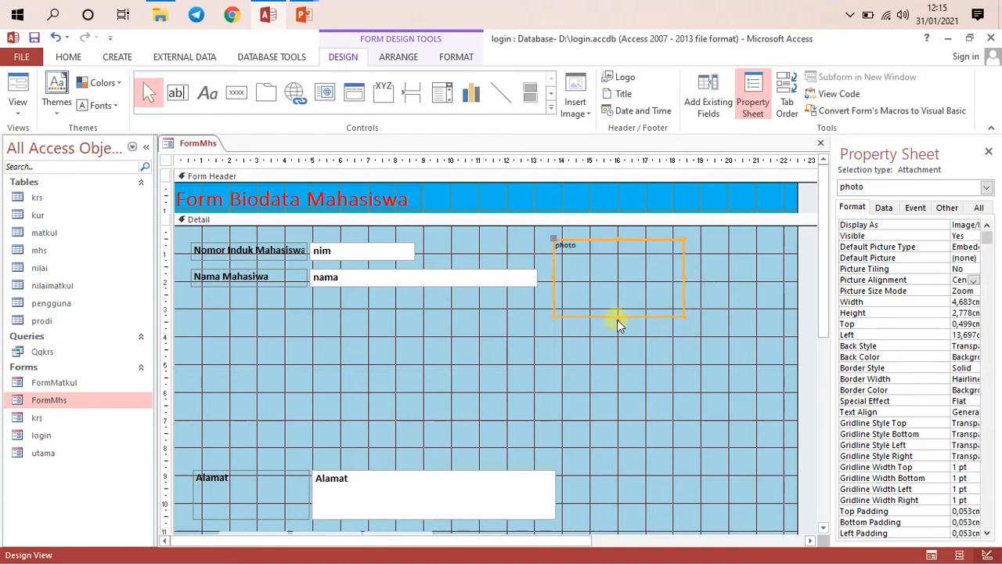
drag(619, 316, 625, 340)
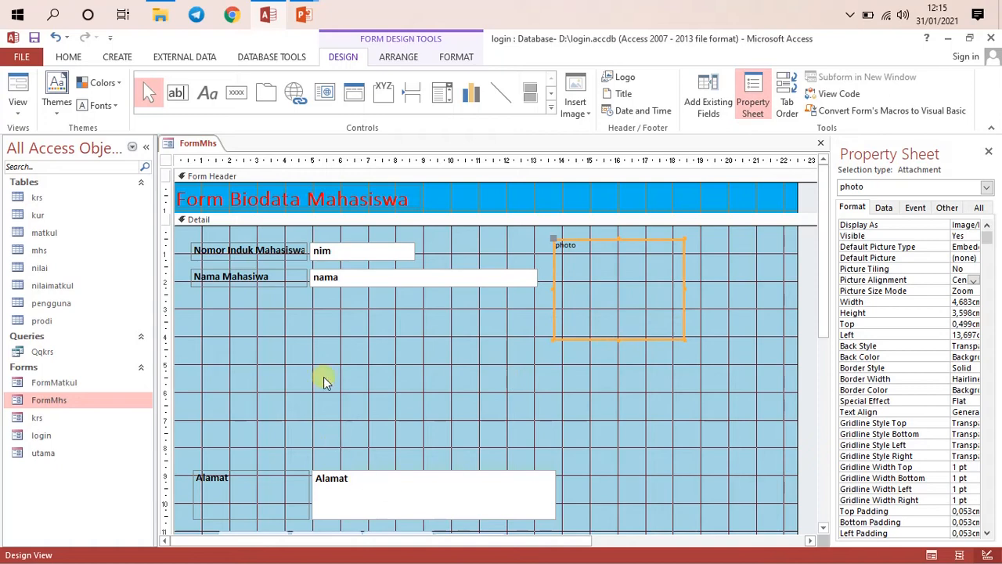
Draw an option group below the nama field, about 3.5 cm wide and 1.2 cm high
click(279, 325)
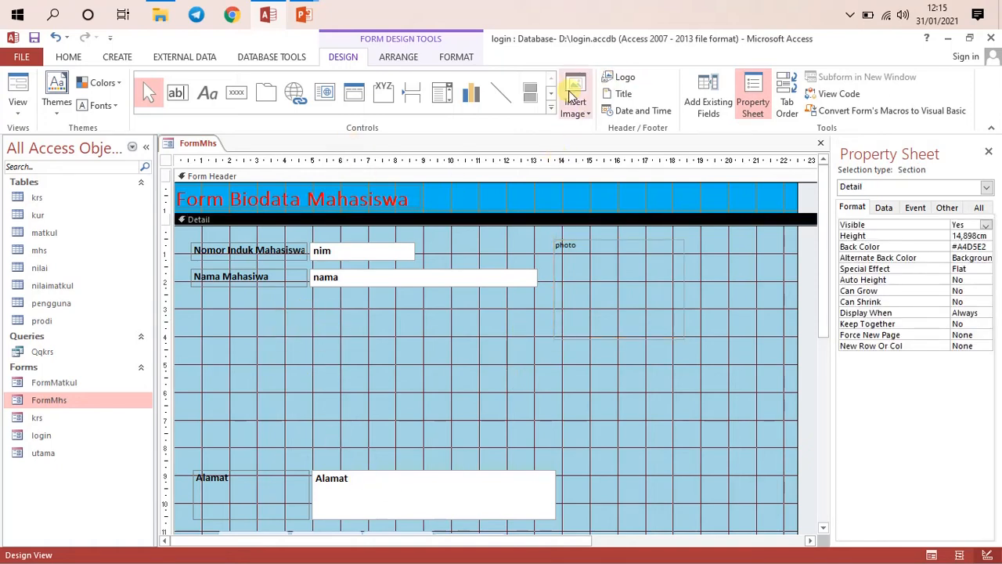
click(552, 107)
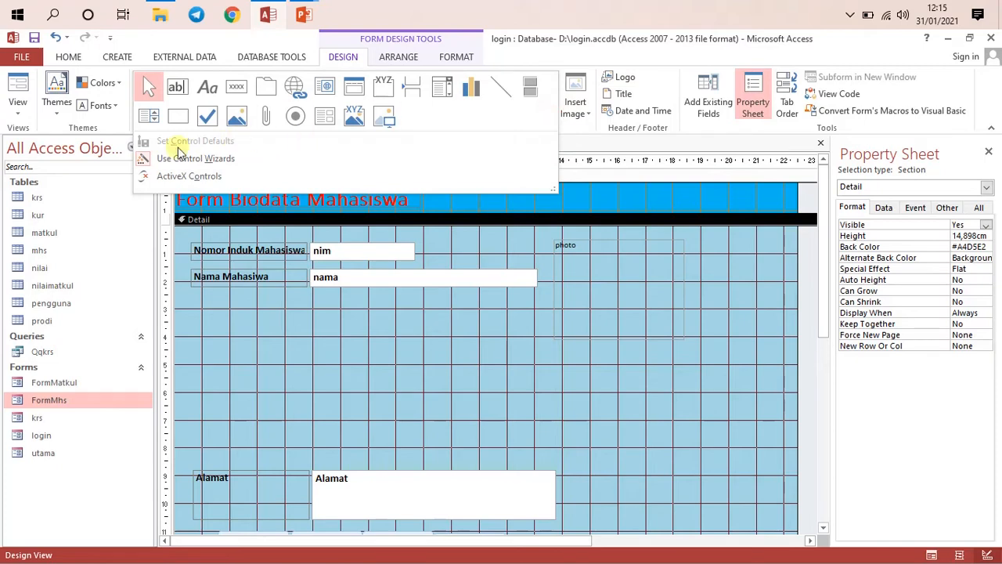
click(386, 90)
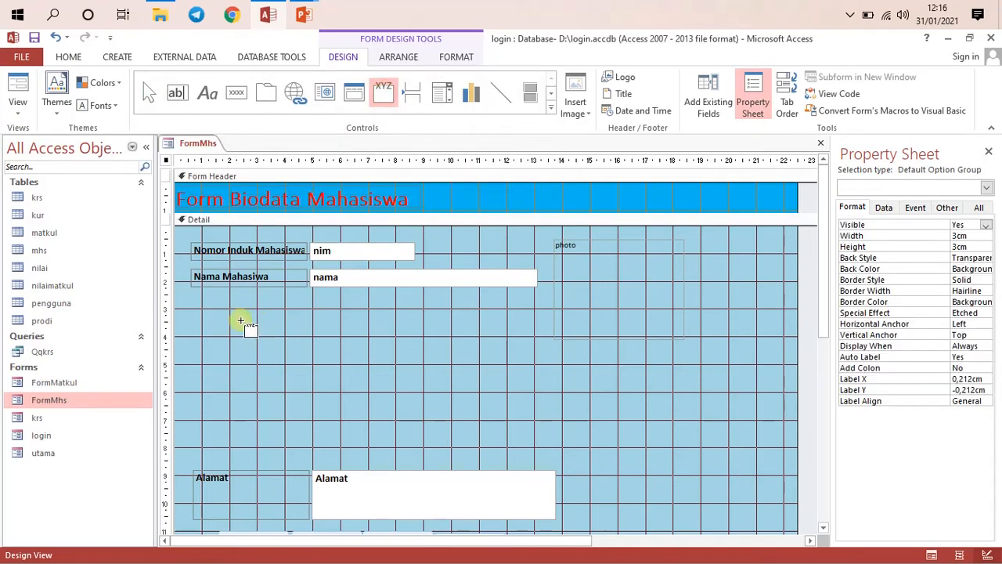
drag(310, 299, 407, 332)
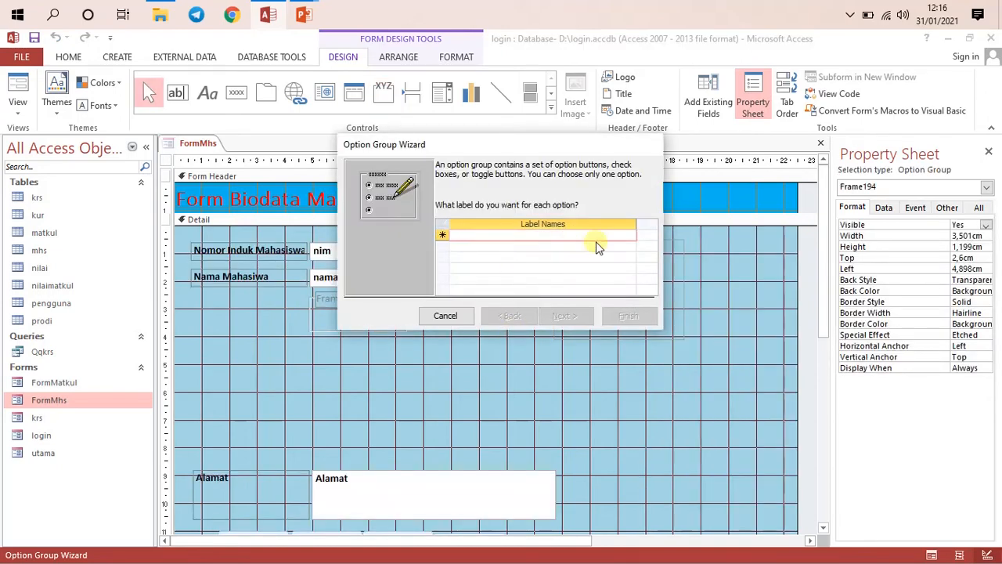
Label the option group's two choices Laki-Laki and Perempuan
key(Caps_Lock)
text(LK)
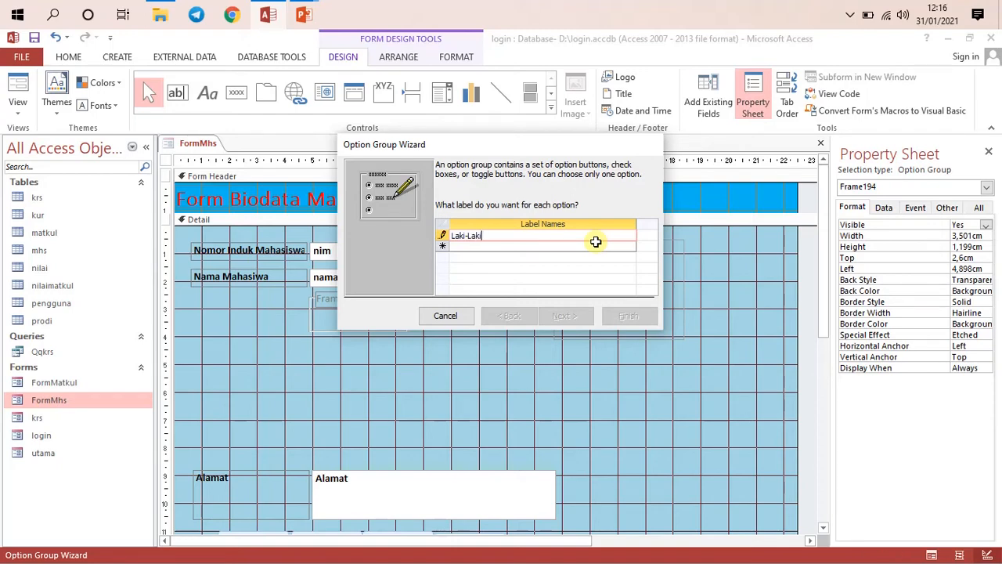
click(591, 247)
text(Perempuan)
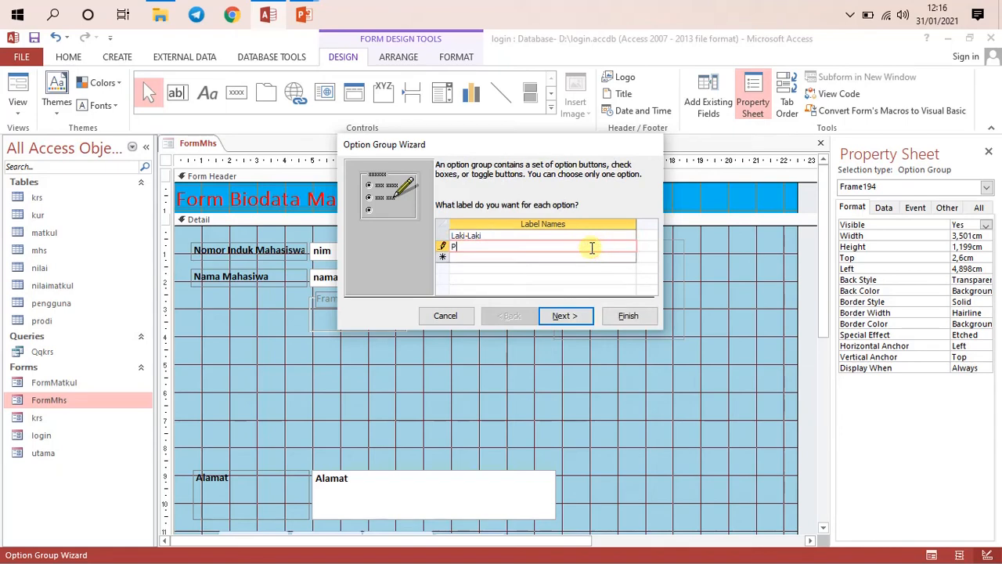
click(567, 317)
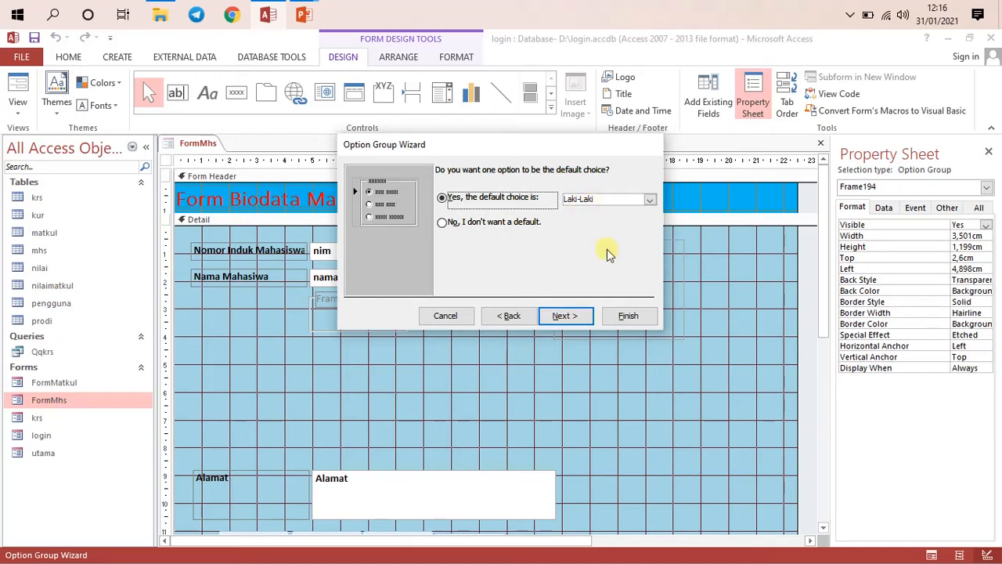
Keep Laki-Laki as the default choice with option values 1 and 2, and save the selected value for later use
click(583, 316)
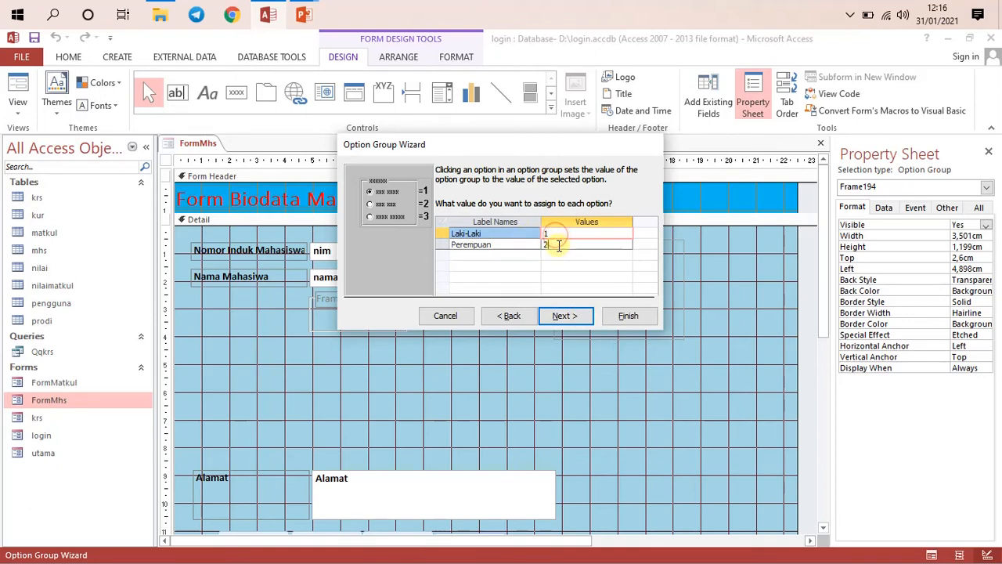
click(557, 245)
click(570, 317)
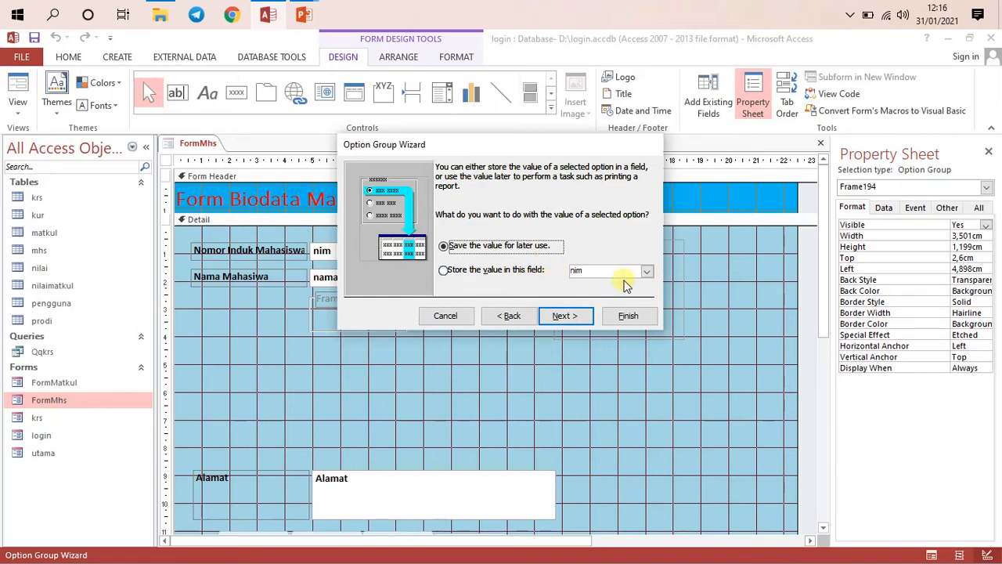
click(582, 322)
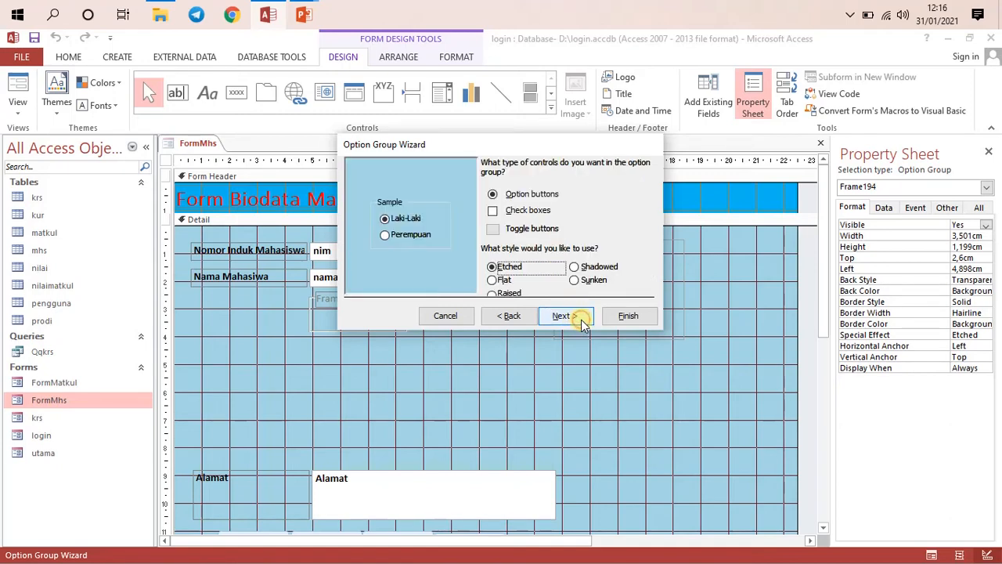
Try the Raised and Sunken styles and compare check boxes with option buttons for the option group
click(509, 293)
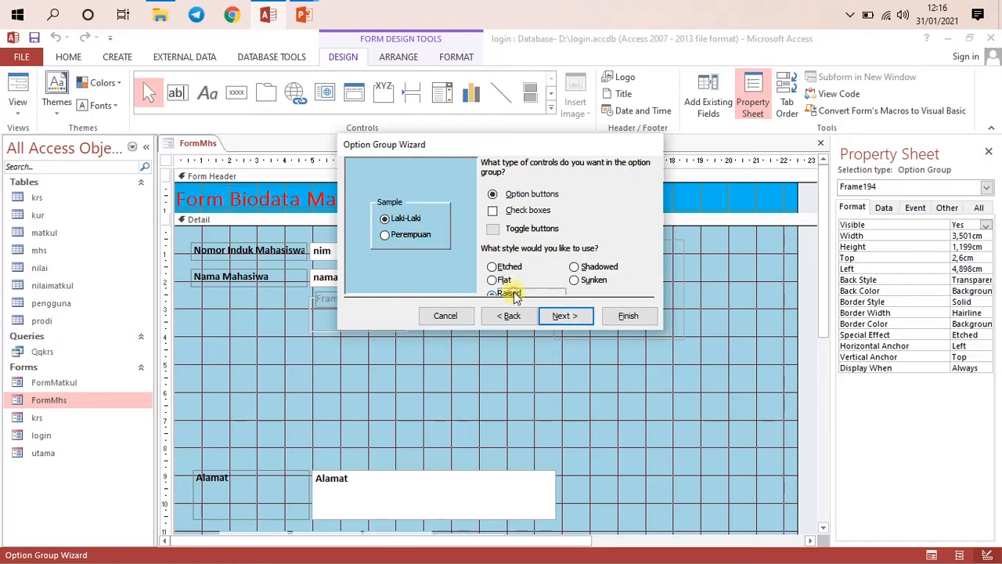
click(597, 281)
click(499, 211)
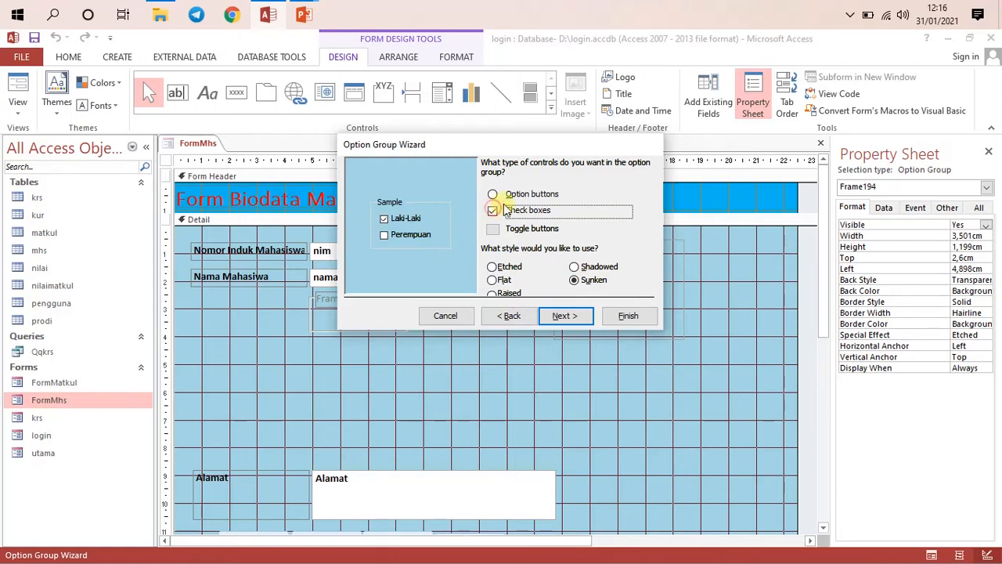
click(494, 195)
click(494, 212)
click(493, 194)
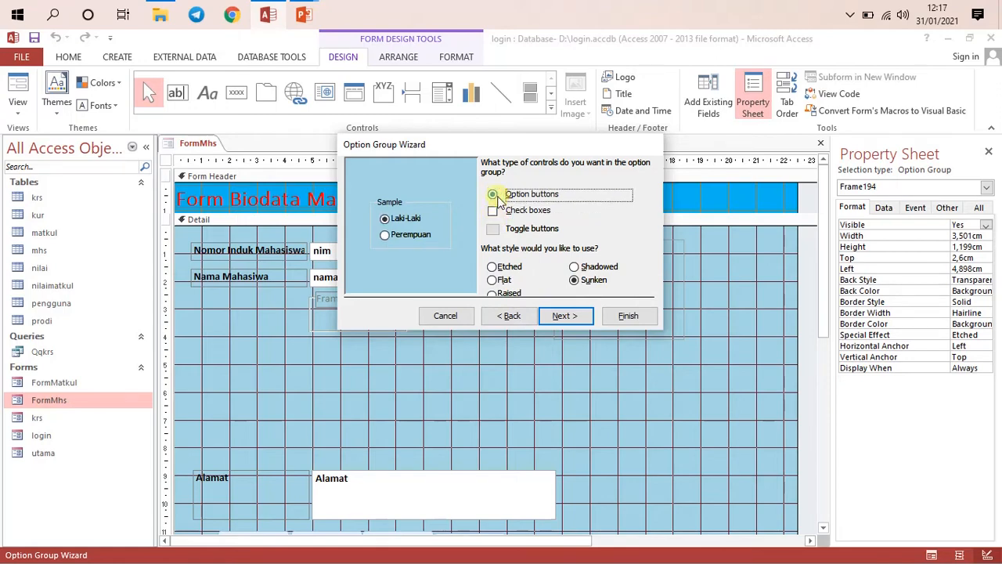
click(493, 211)
click(492, 194)
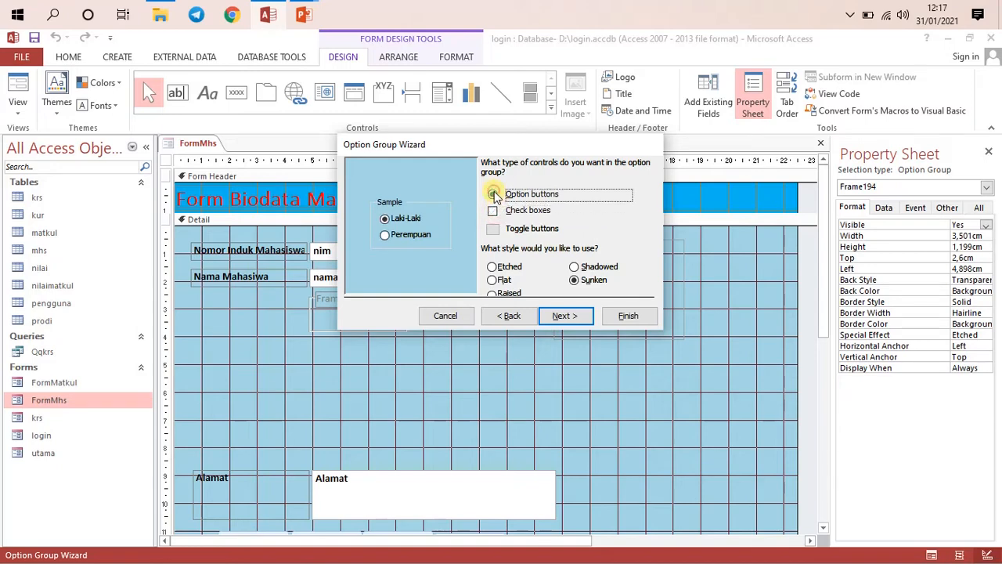
Compare the remaining frame styles, choose Shadowed, and create the option group with the caption Jenis Kelamin
click(501, 280)
click(501, 267)
click(577, 280)
click(577, 268)
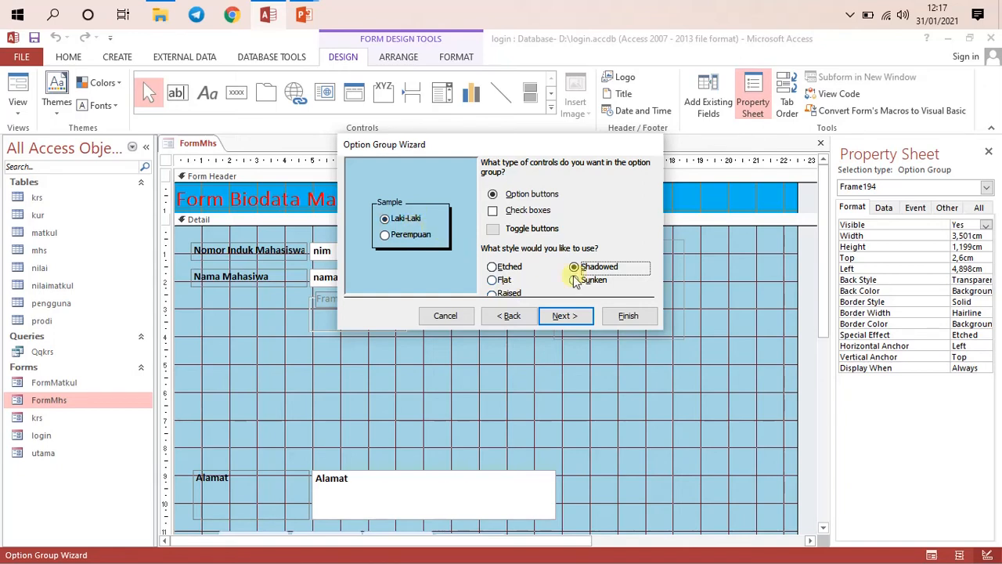
click(566, 317)
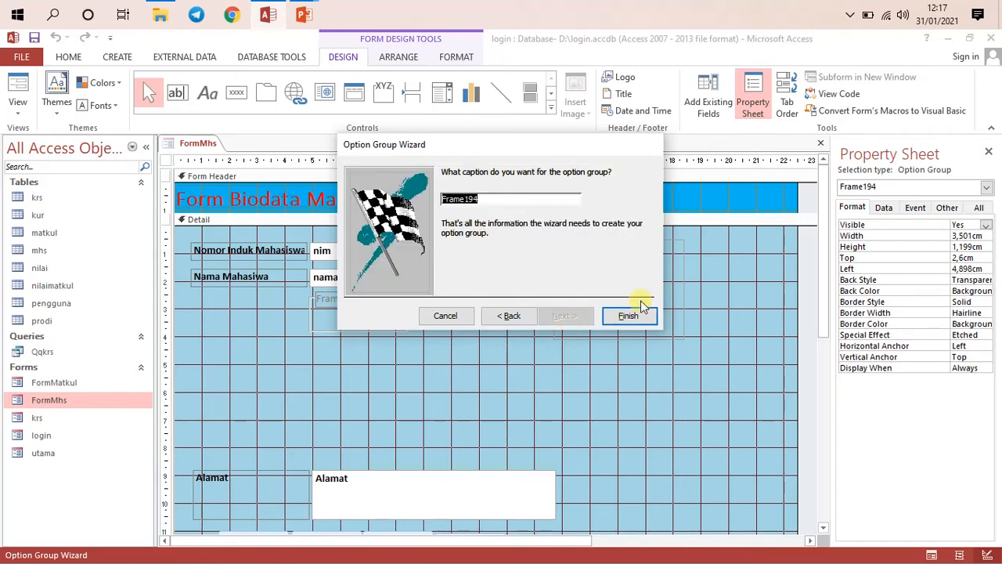
text(Jenis Kelamin)
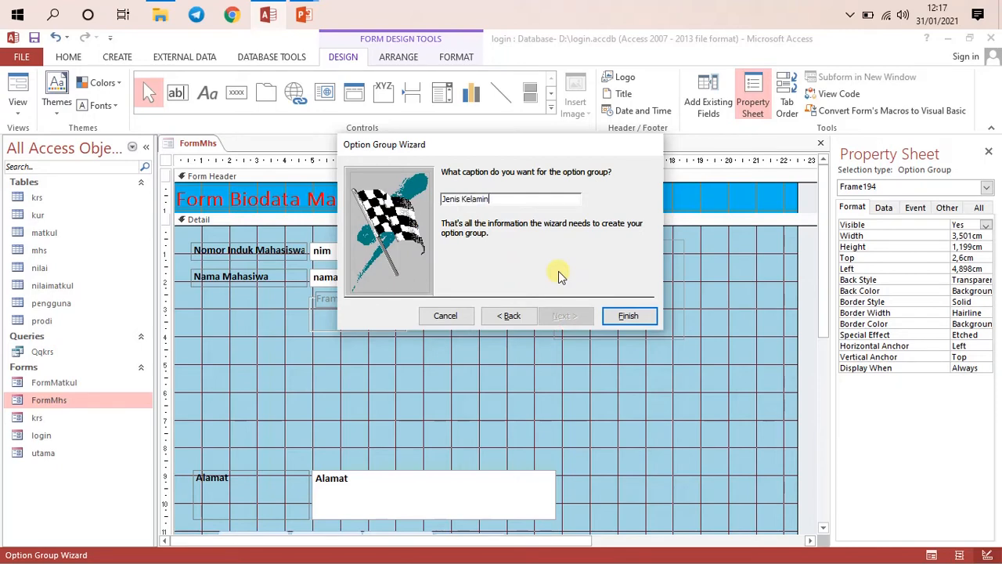
click(628, 315)
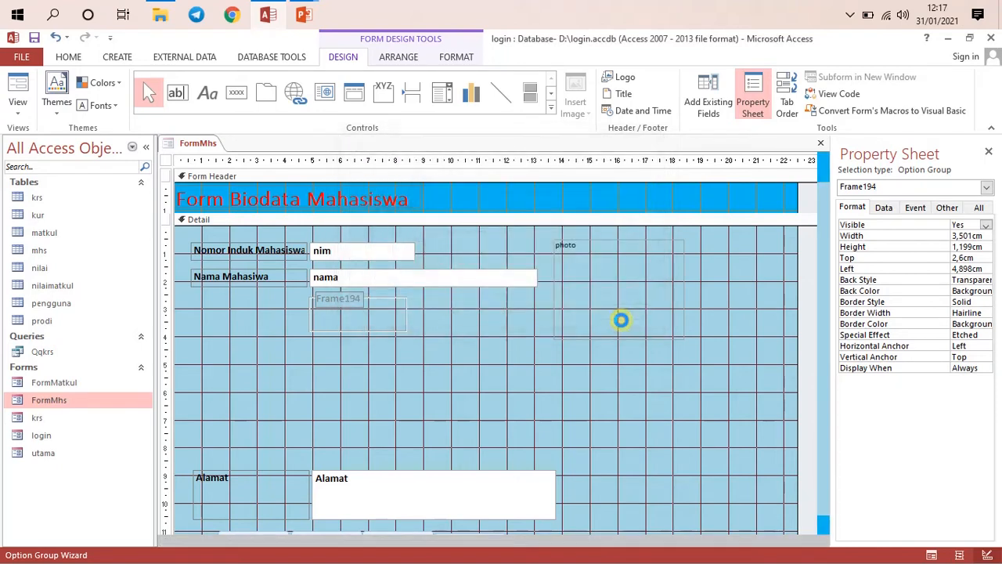
Make the text of the Jenis Kelamin option group bold and shift the whole group slightly on the form
drag(278, 297, 427, 349)
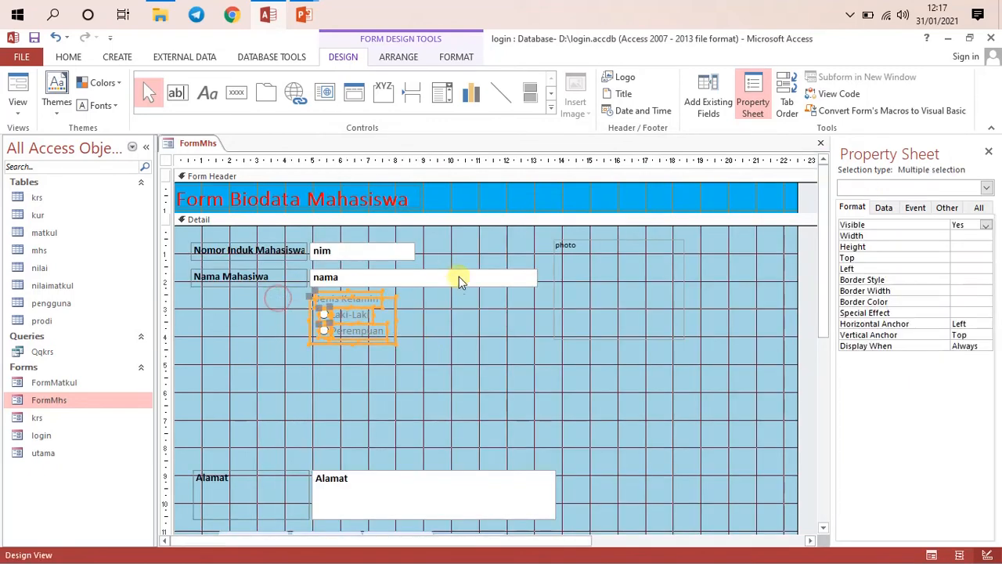
click(71, 58)
click(574, 105)
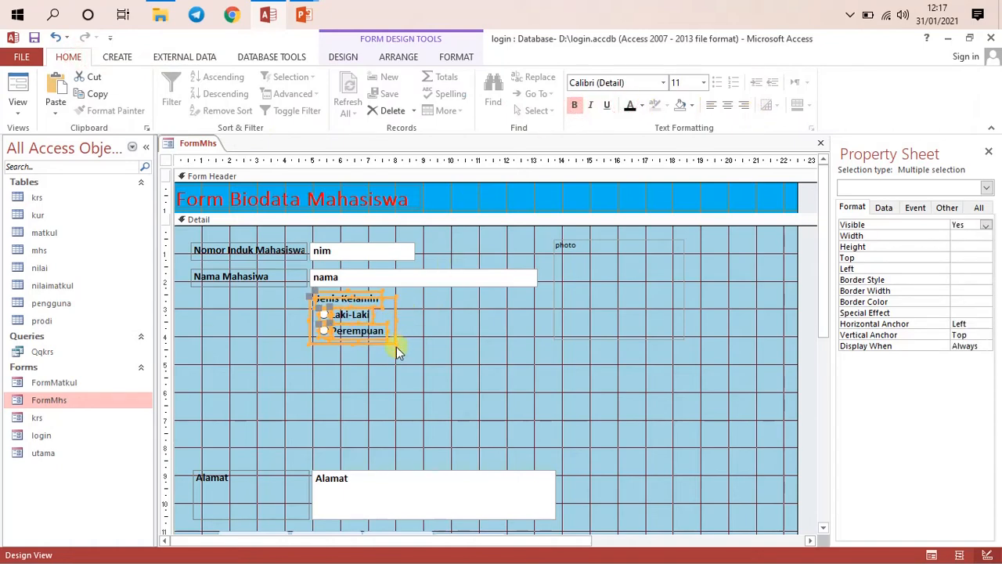
drag(381, 342, 390, 351)
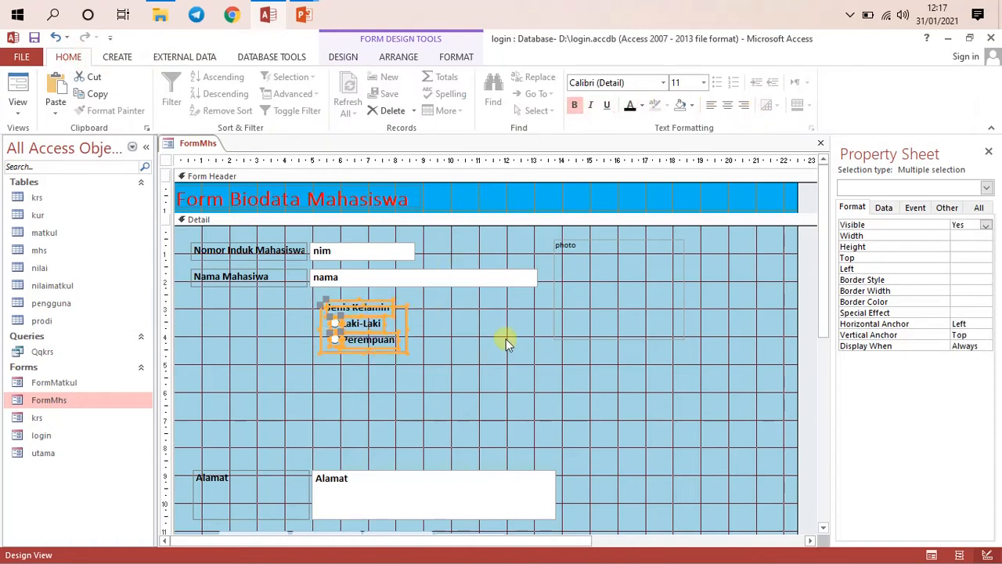
Try arranging the Laki-Laki and Perempuan option controls in a stacked layout
click(383, 57)
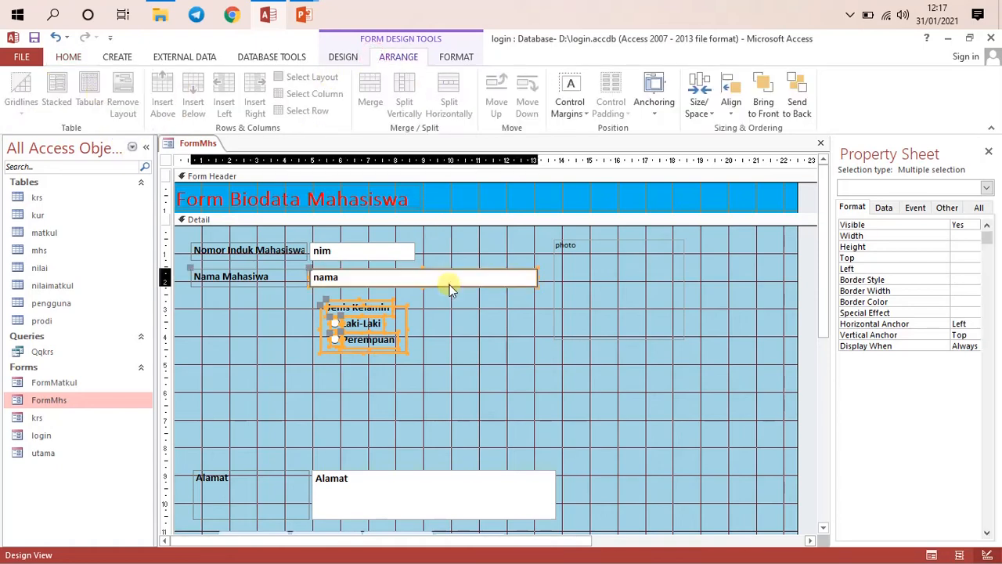
click(449, 284)
click(443, 334)
drag(310, 324, 435, 341)
click(343, 58)
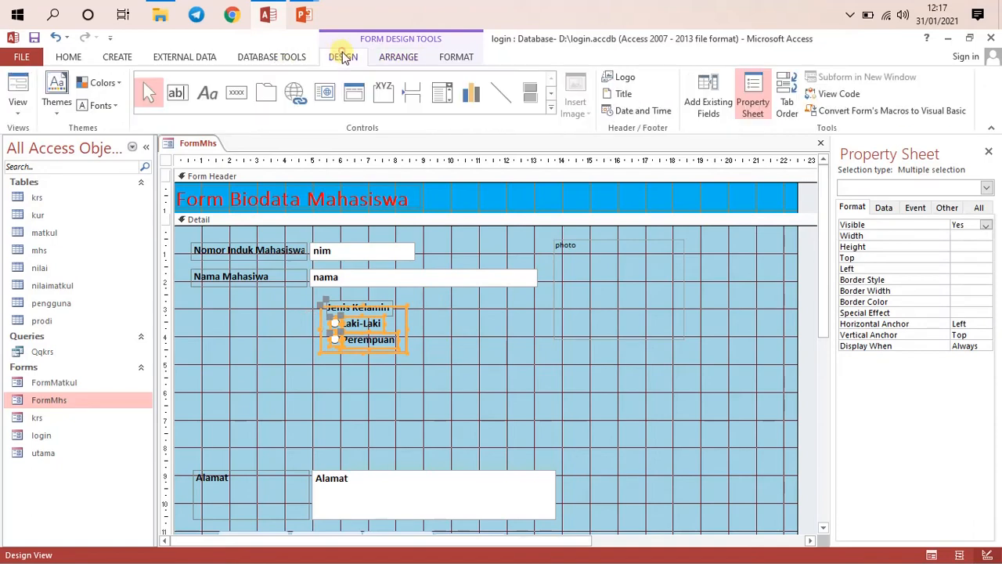
click(396, 58)
click(58, 94)
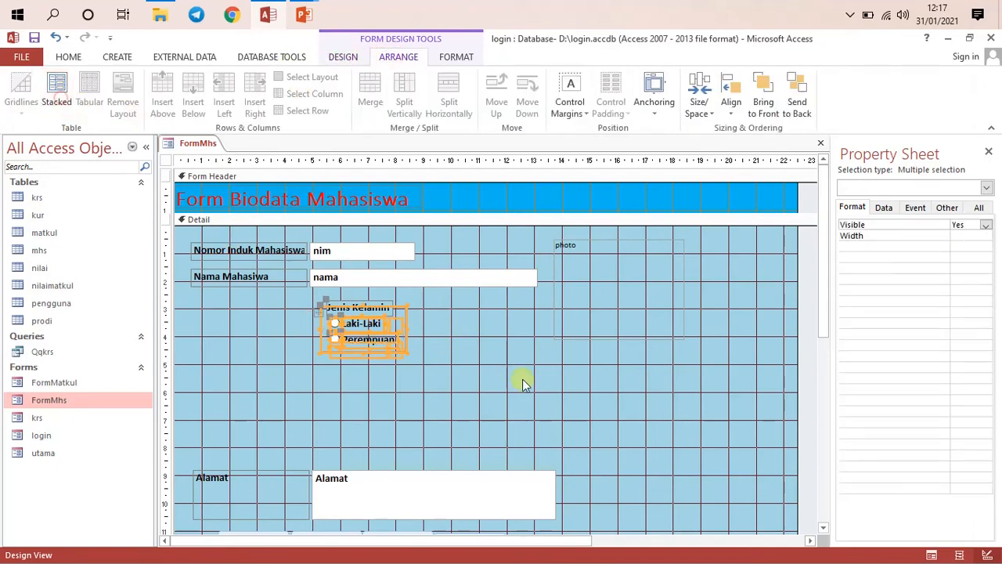
click(492, 349)
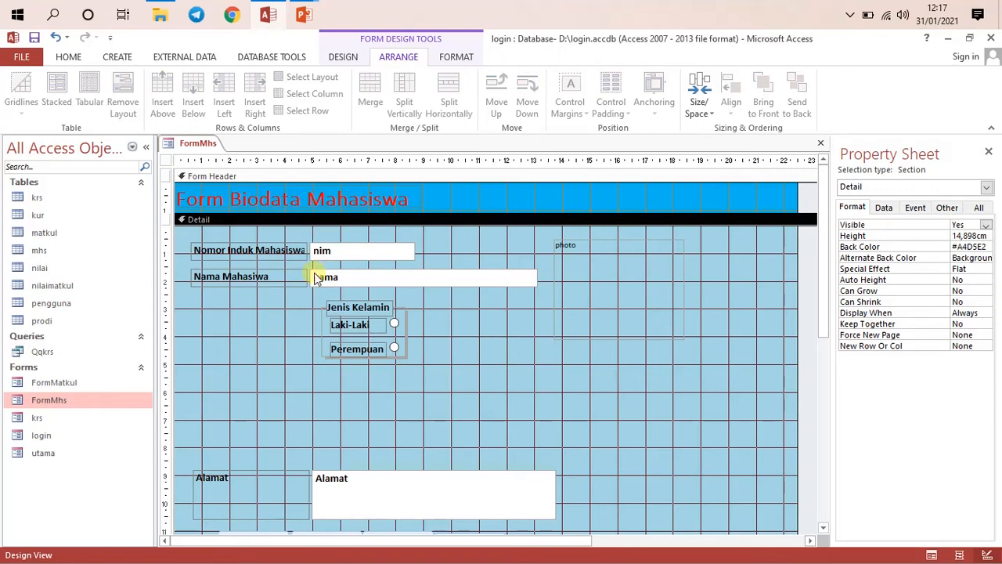
click(314, 313)
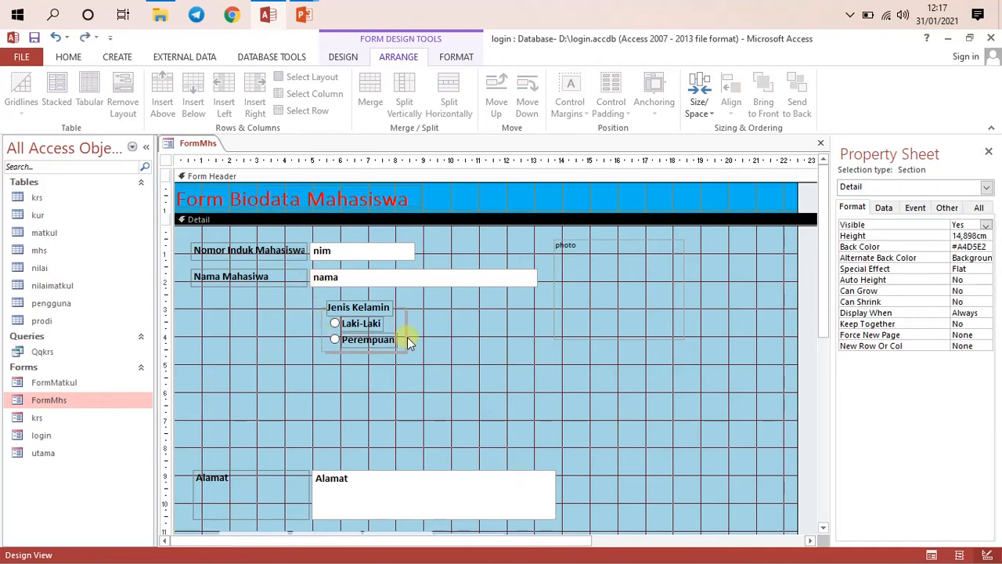
Move the Jenis Kelamin option group so its edge lines up with the nama field above it
click(448, 337)
click(382, 345)
click(409, 336)
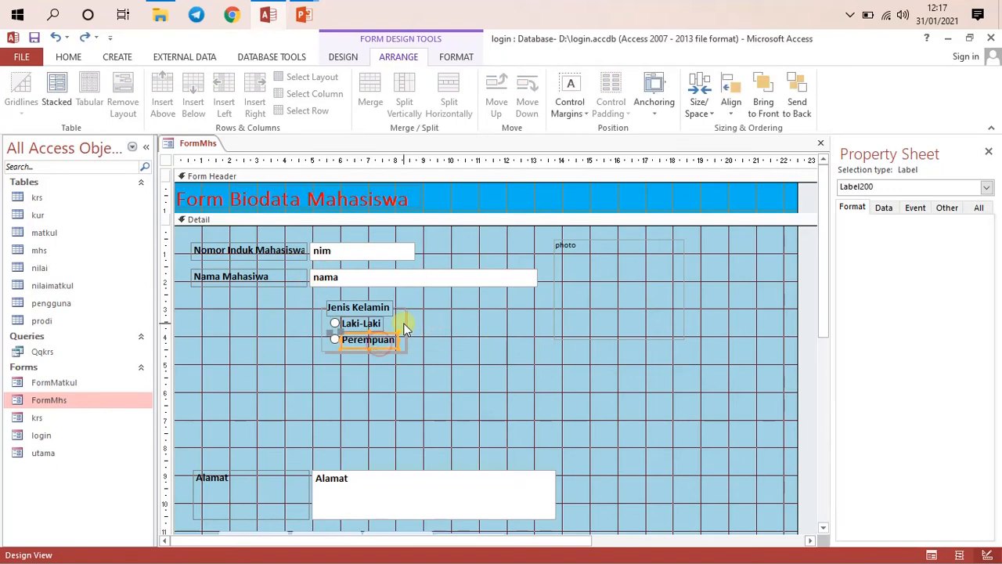
drag(410, 335, 366, 339)
click(381, 354)
click(442, 323)
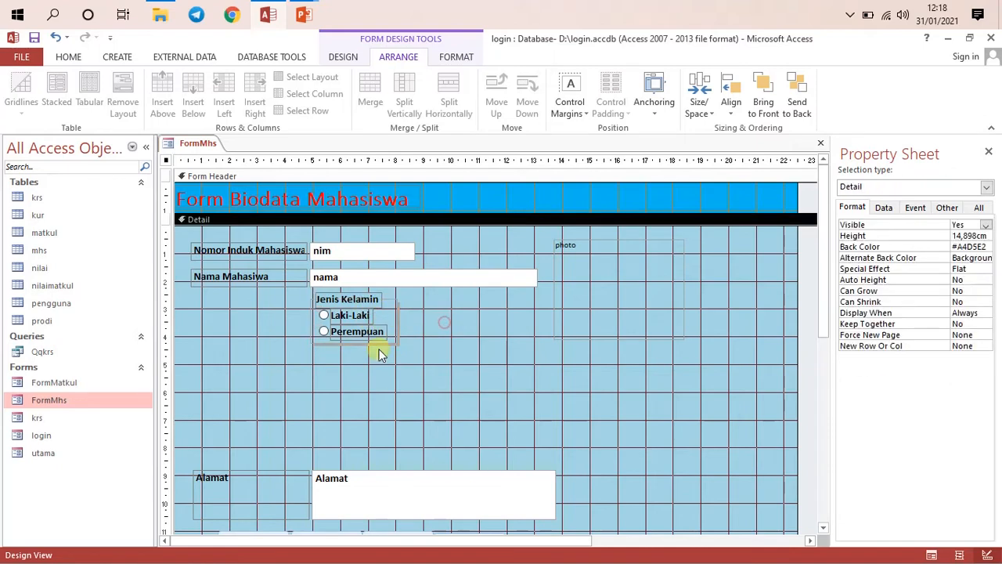
Enlarge the Jenis Kelamin frame to about 2.1 cm high and place it just below the nama field, about 2.4 cm from the top
click(370, 338)
click(374, 343)
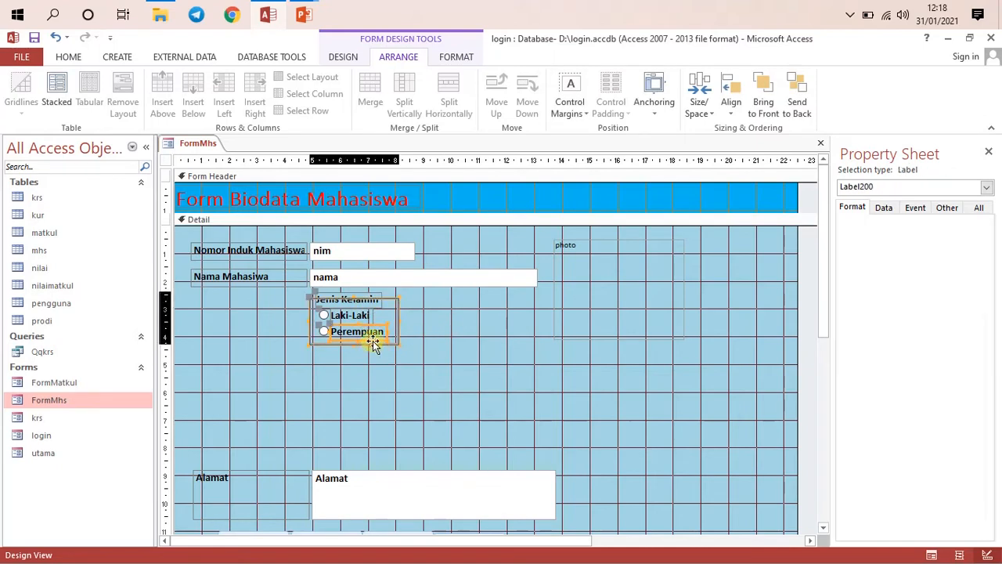
drag(387, 295, 390, 317)
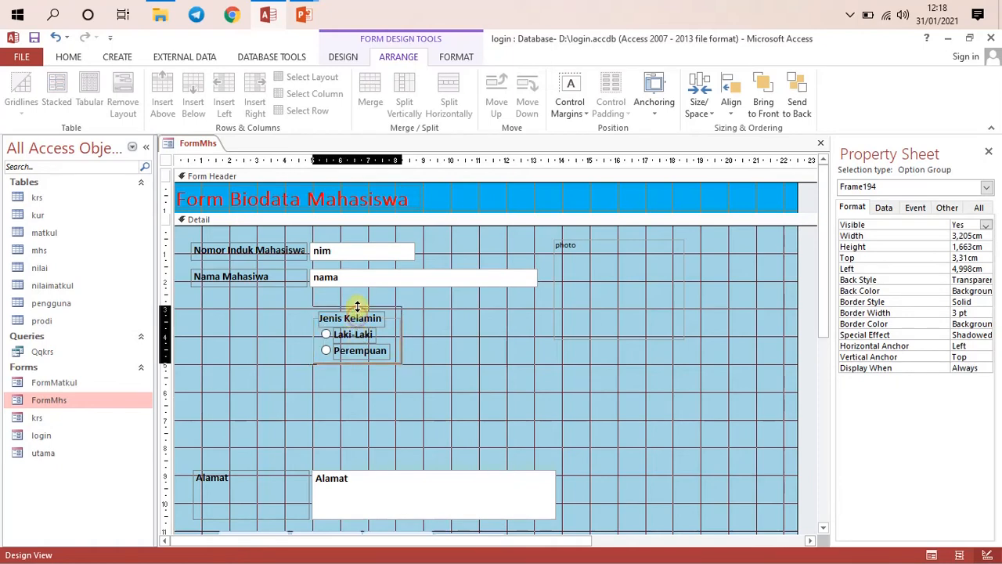
click(483, 333)
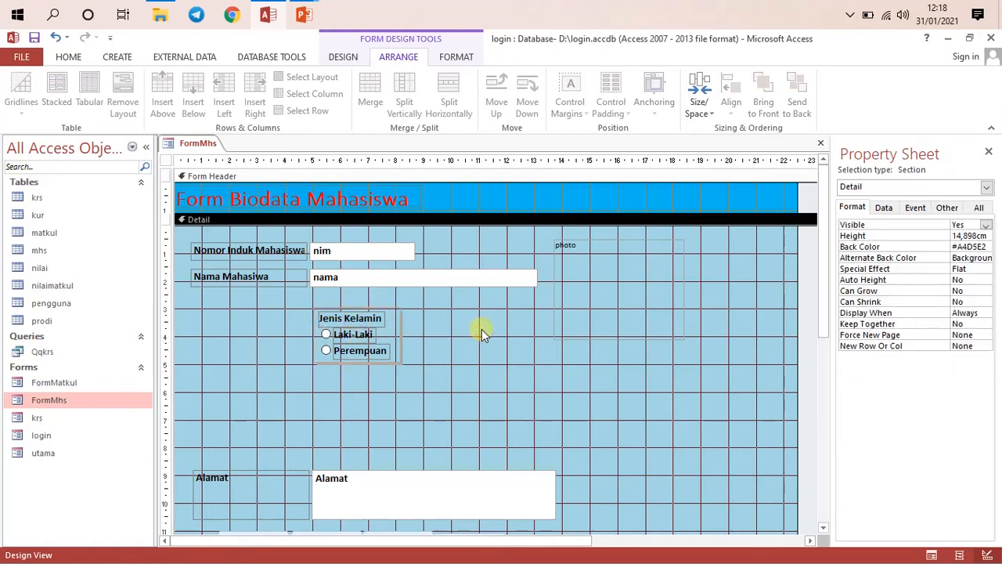
click(379, 354)
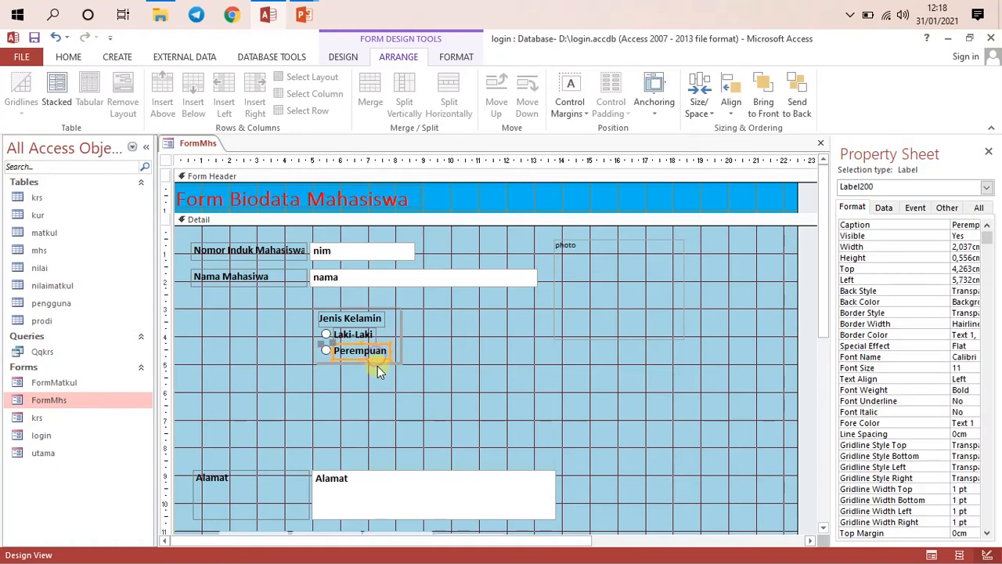
click(377, 365)
drag(375, 356, 371, 347)
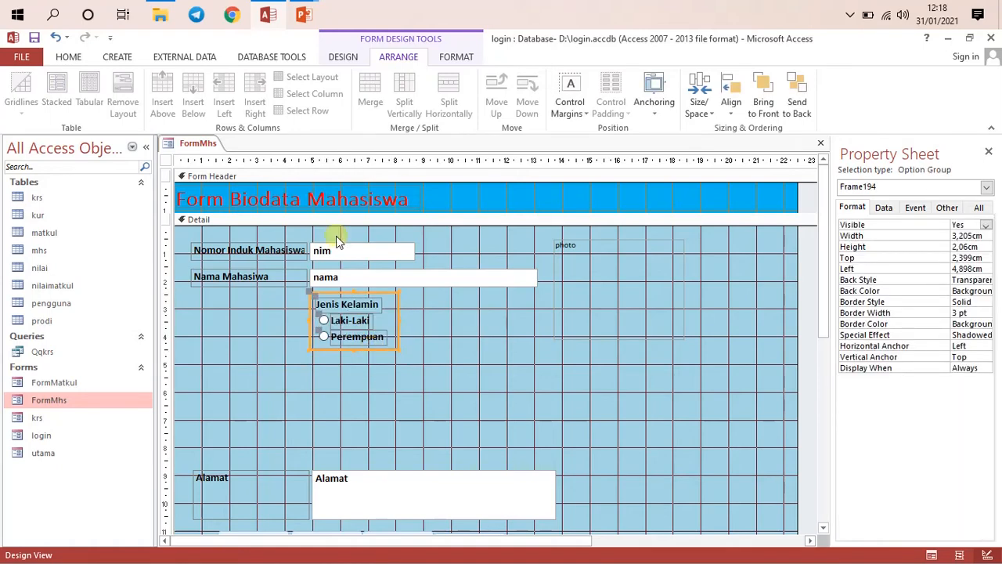
Switch FormMhs to Form View and test the Jenis Kelamin choices by alternating between Perempuan and Laki-Laki
right_click(199, 144)
click(204, 143)
right_click(204, 144)
click(259, 214)
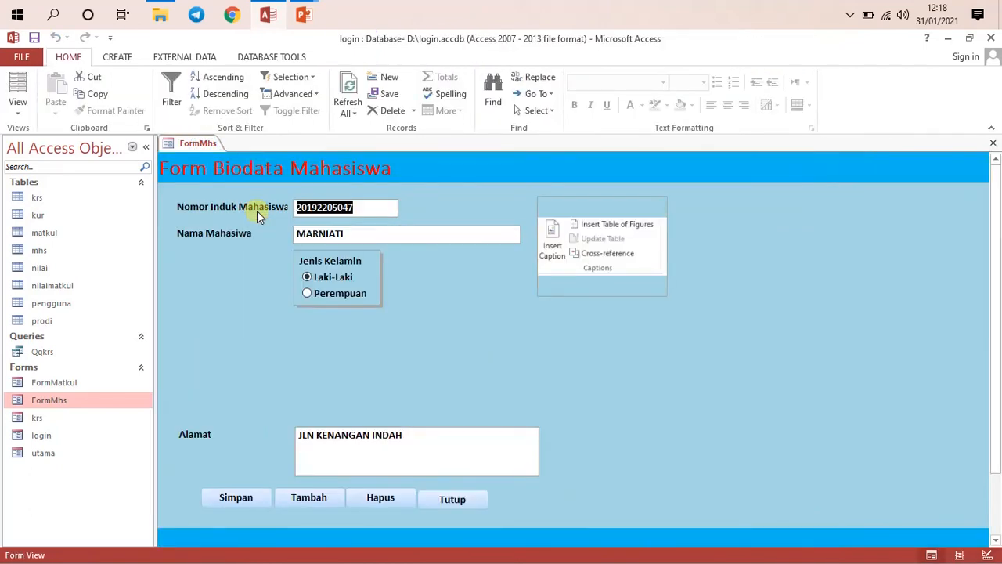
click(326, 296)
click(313, 279)
click(324, 295)
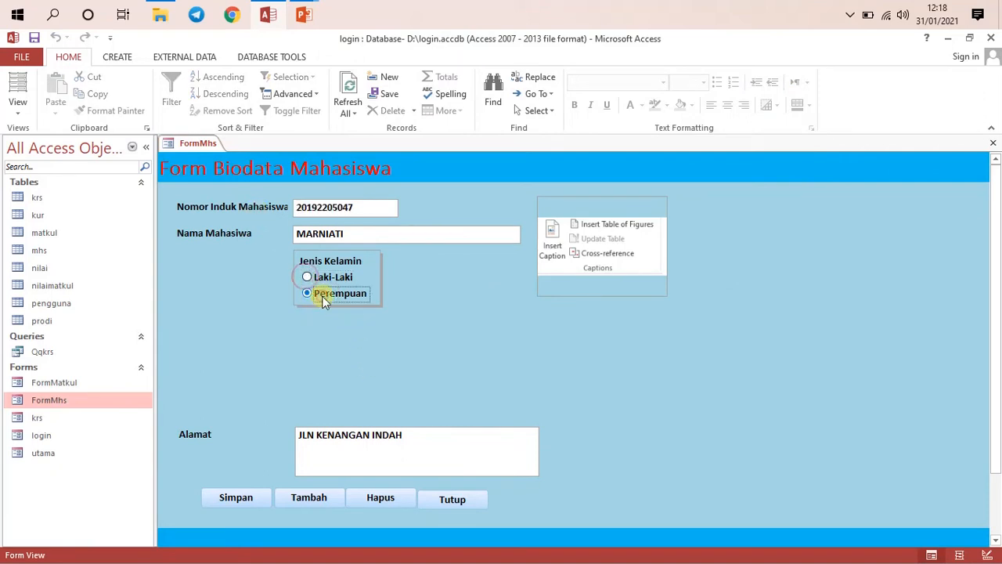
Switch FormMhs back to Design View
right_click(189, 144)
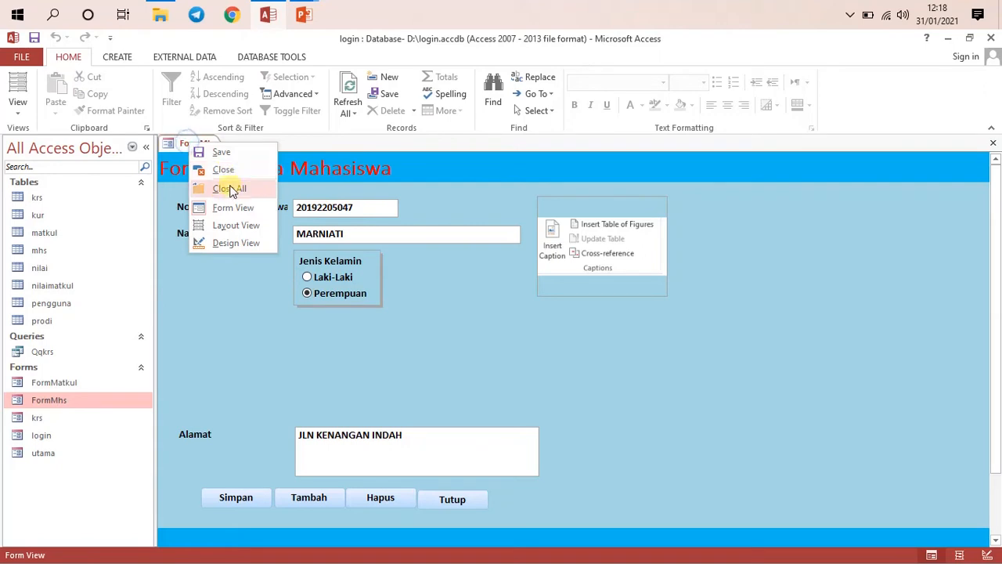
click(239, 244)
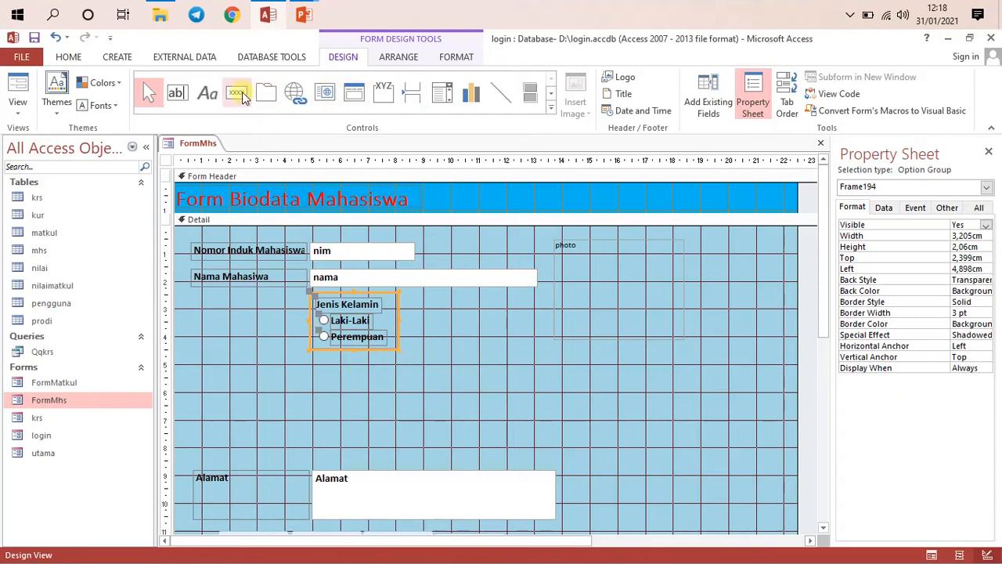
click(383, 91)
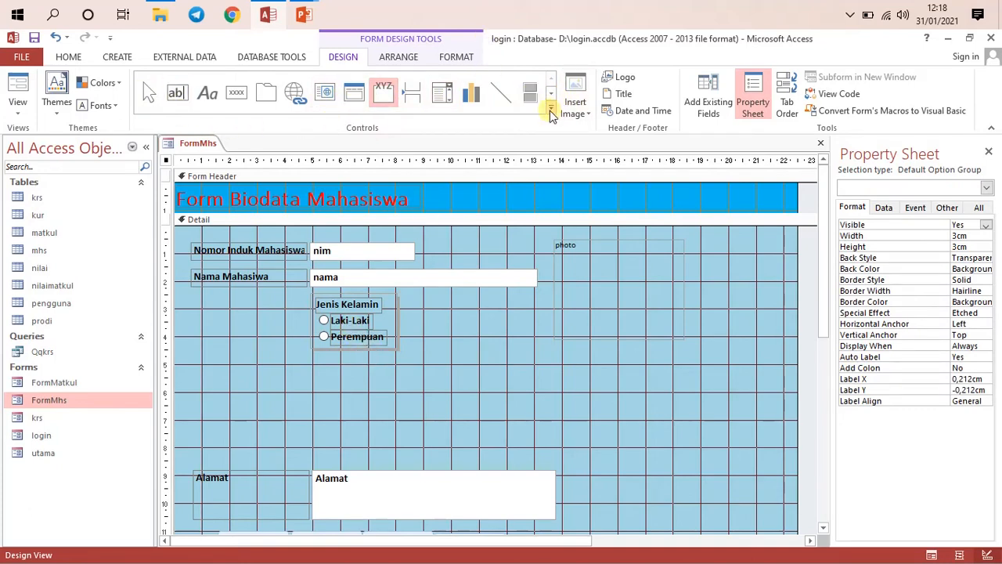
click(551, 110)
click(149, 91)
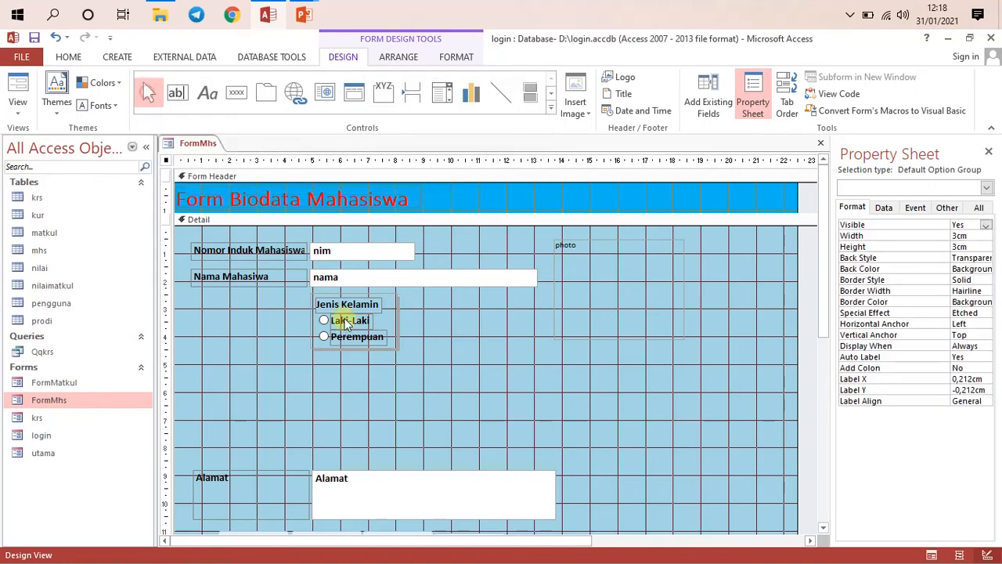
Set the Jenis Kelamin option group's control source to the table's gender field
click(370, 332)
click(388, 318)
click(398, 318)
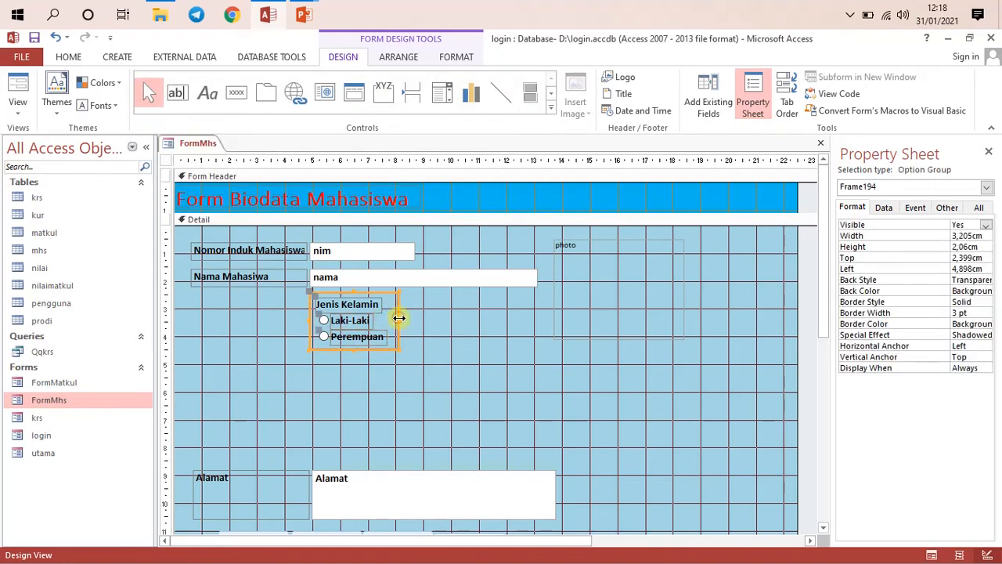
click(887, 210)
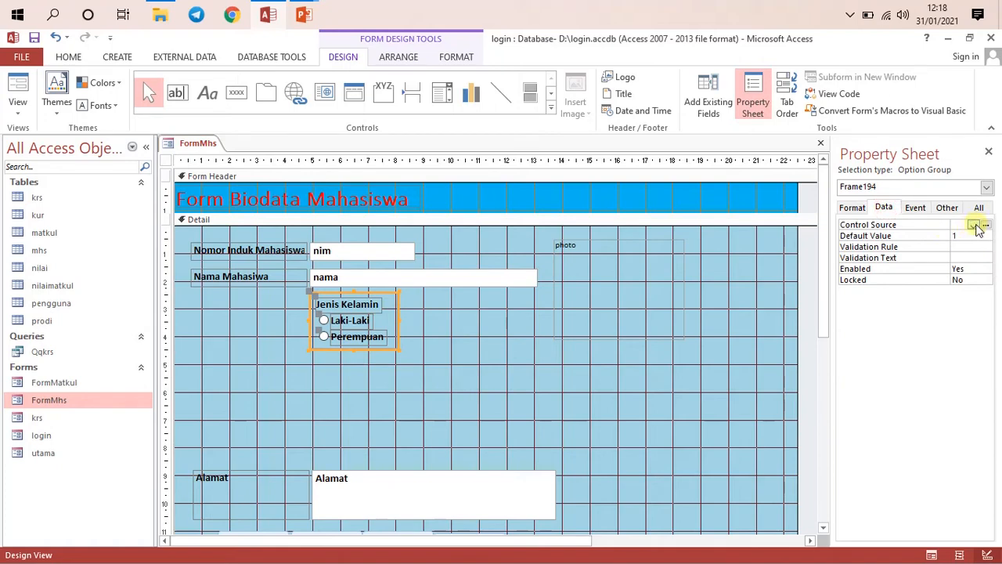
click(977, 226)
click(963, 284)
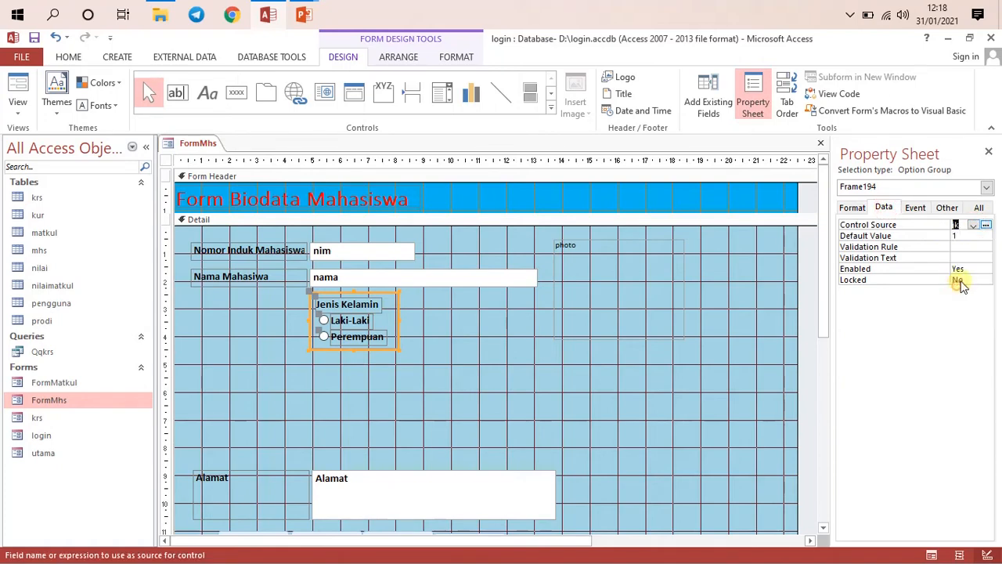
click(916, 208)
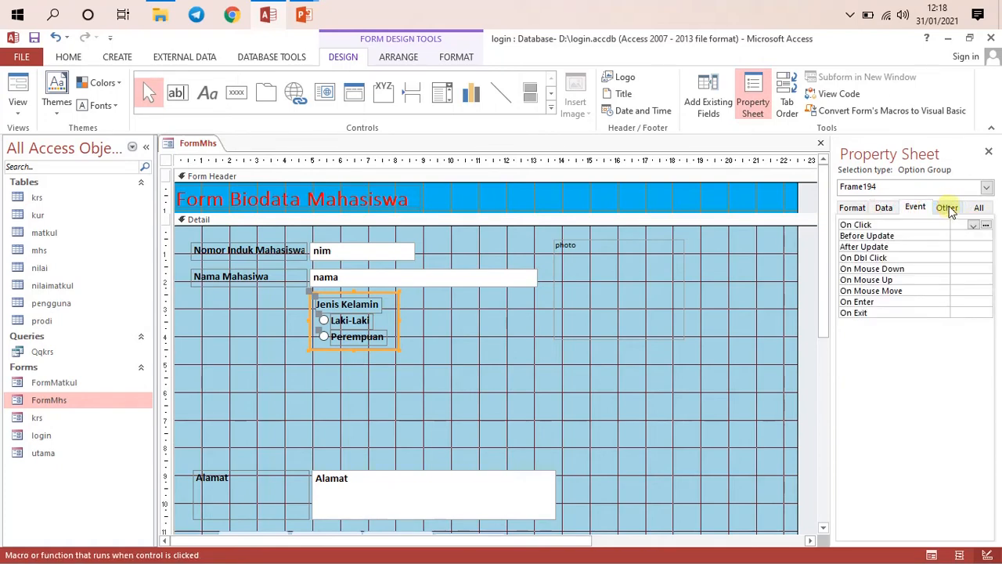
click(947, 208)
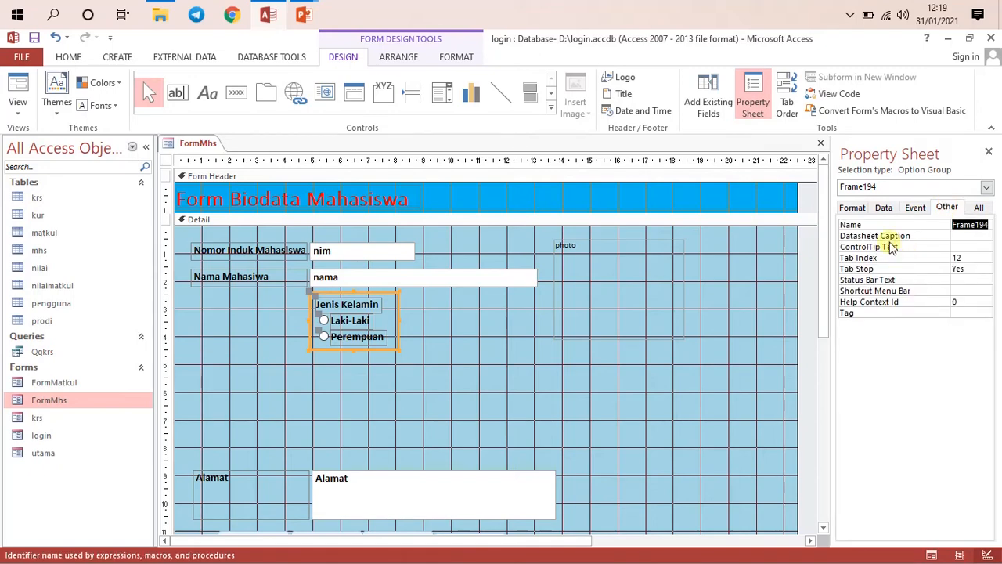
click(853, 208)
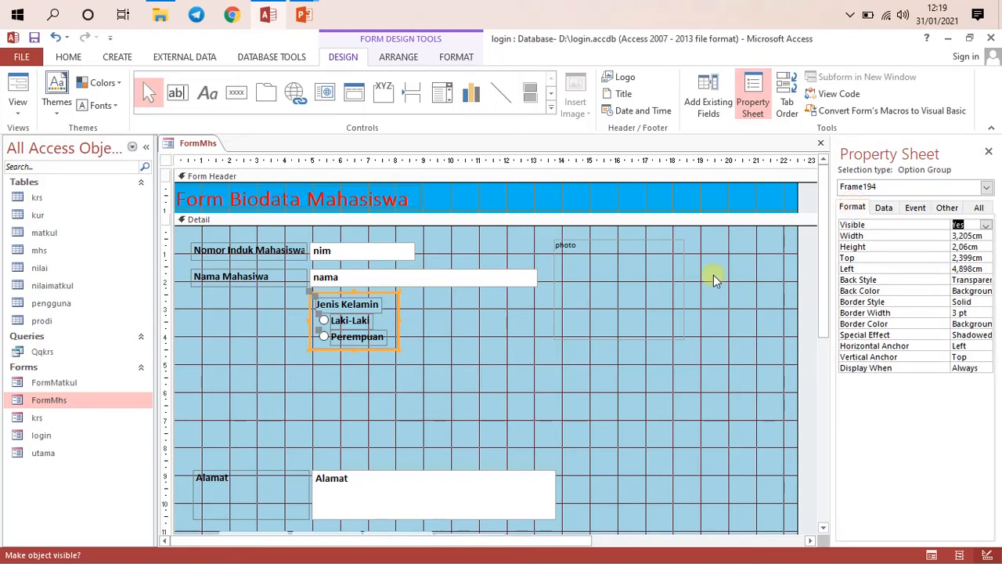
click(502, 341)
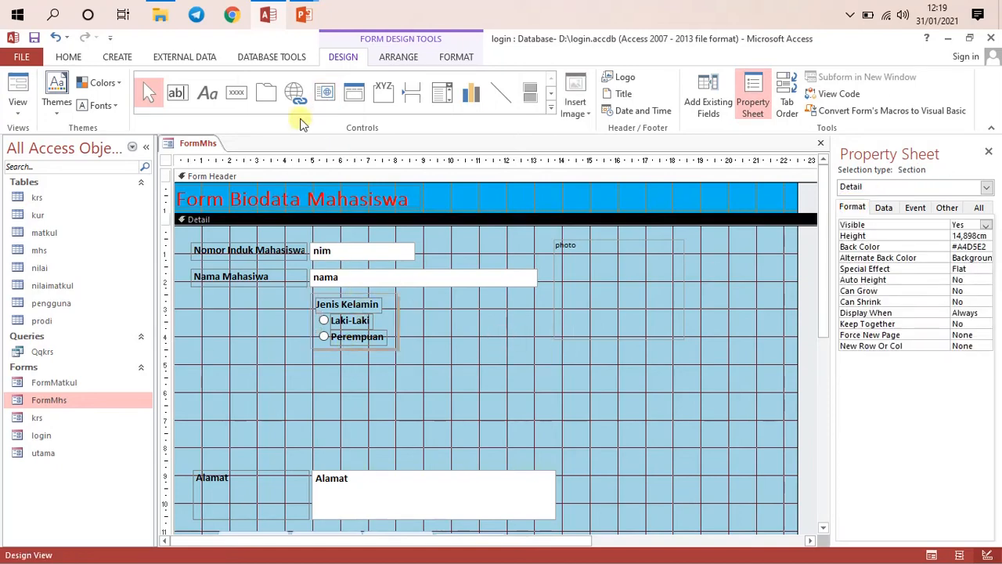
Draw an option group about 3.5 cm wide and 2.2 cm high below Jenis Kelamin, with options Islam, Kristen, Khatolik, Hindu and Budha
click(382, 91)
drag(307, 358, 409, 422)
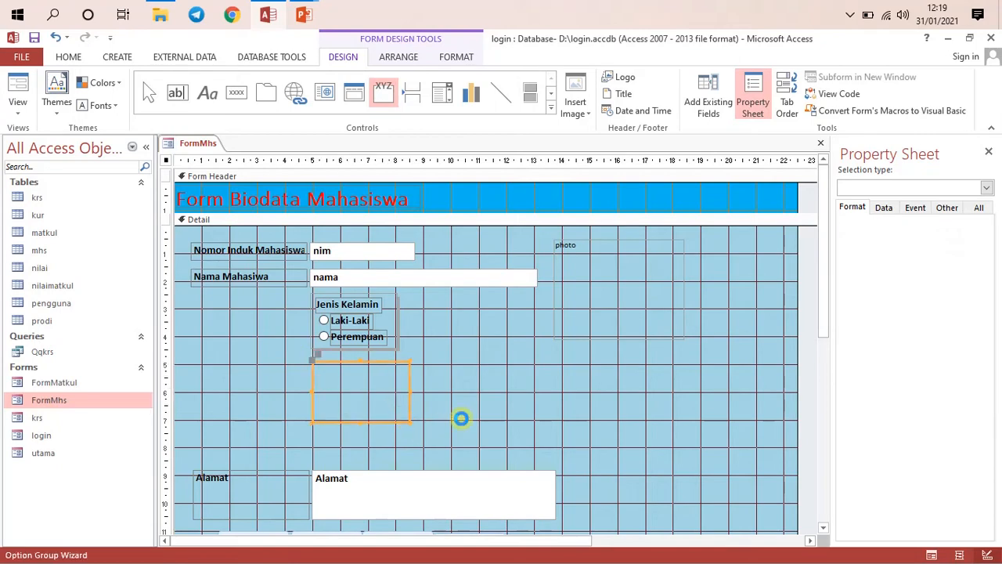
text(Islam)
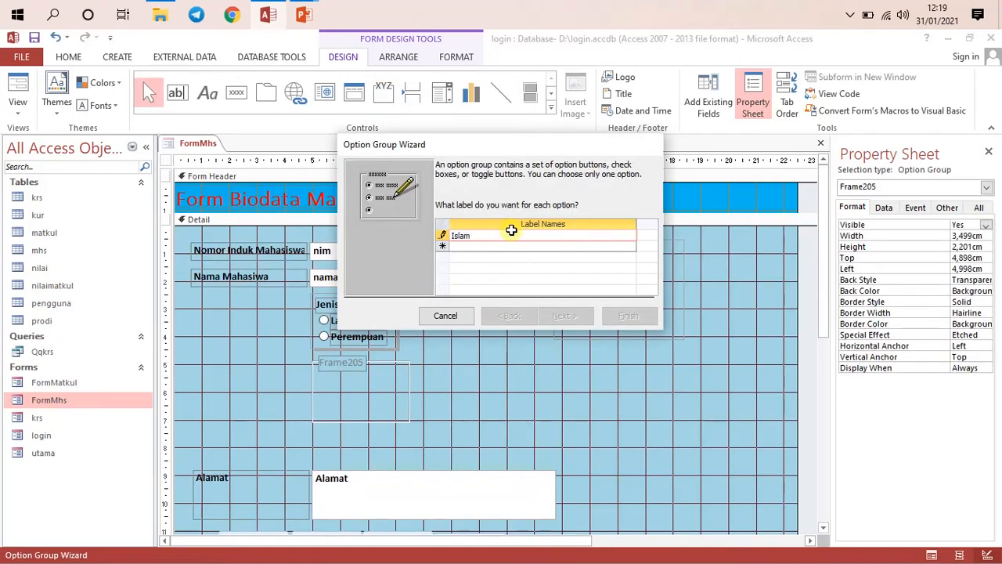
click(516, 246)
text(Kristen)
click(520, 257)
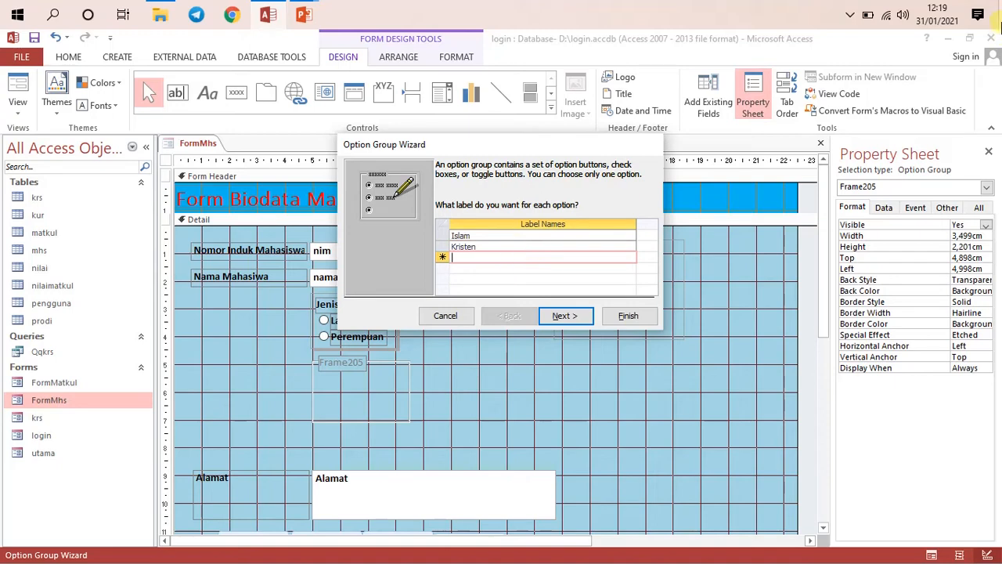
text(Khatolik)
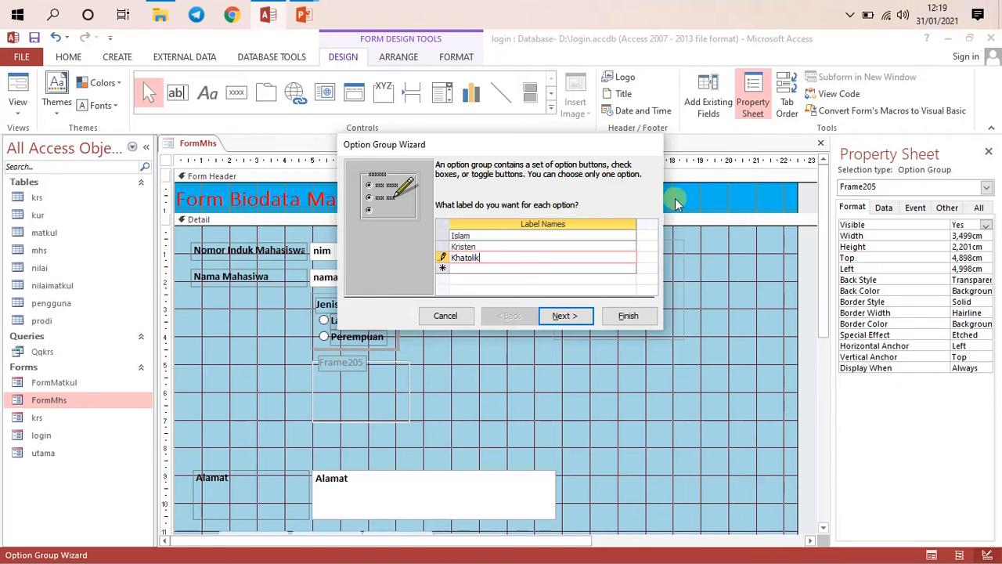
click(596, 266)
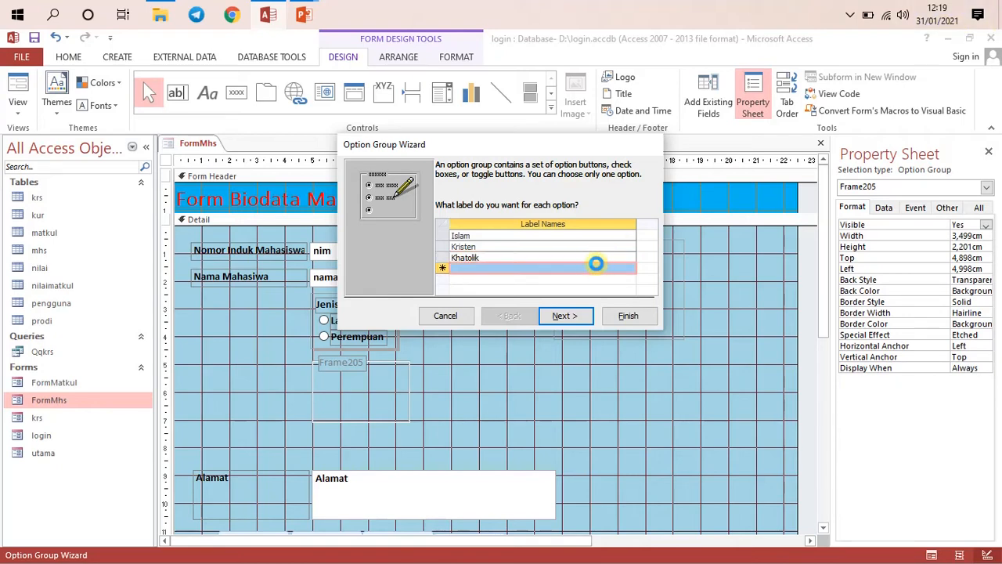
click(602, 268)
text(Hindu)
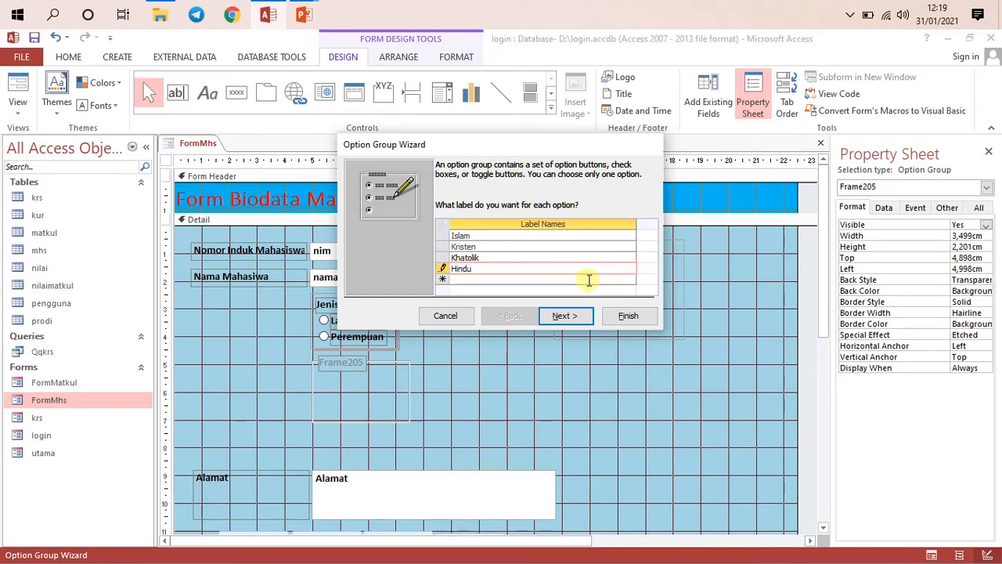
click(589, 280)
text(Budha)
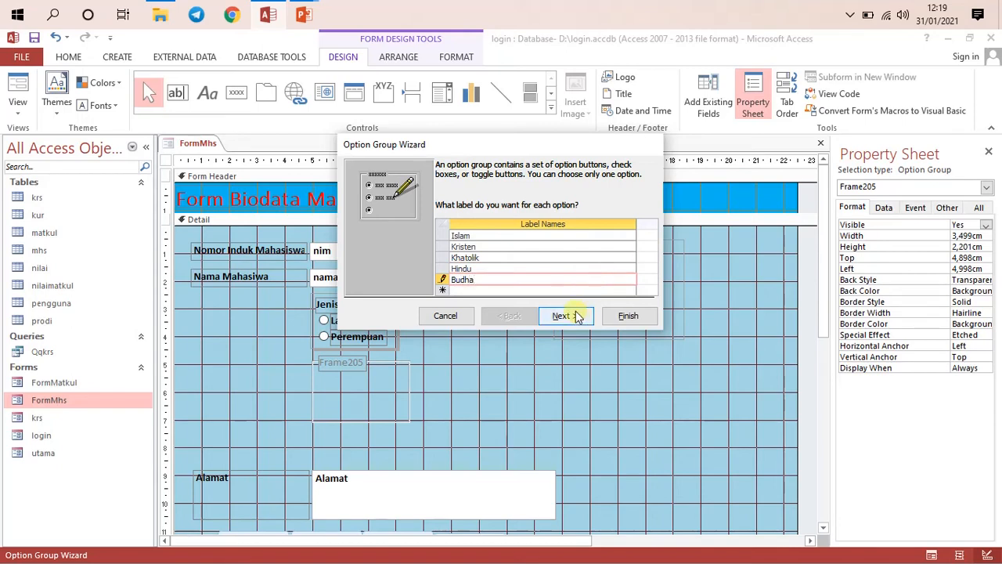
Accept Islam as the default, option values 1 to 5 and saving for later use, and choose option buttons in the Shadowed style
click(578, 314)
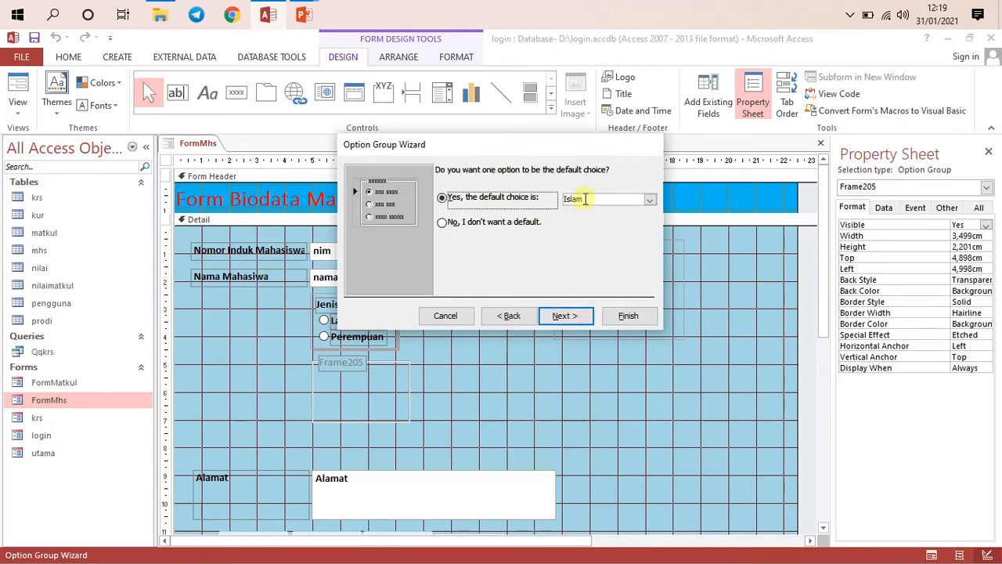
click(567, 316)
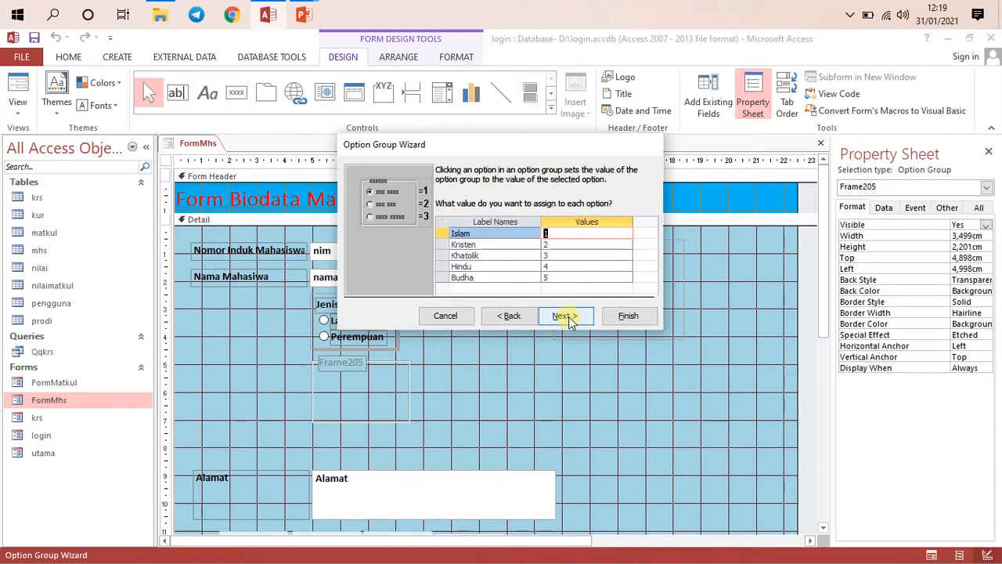
click(568, 318)
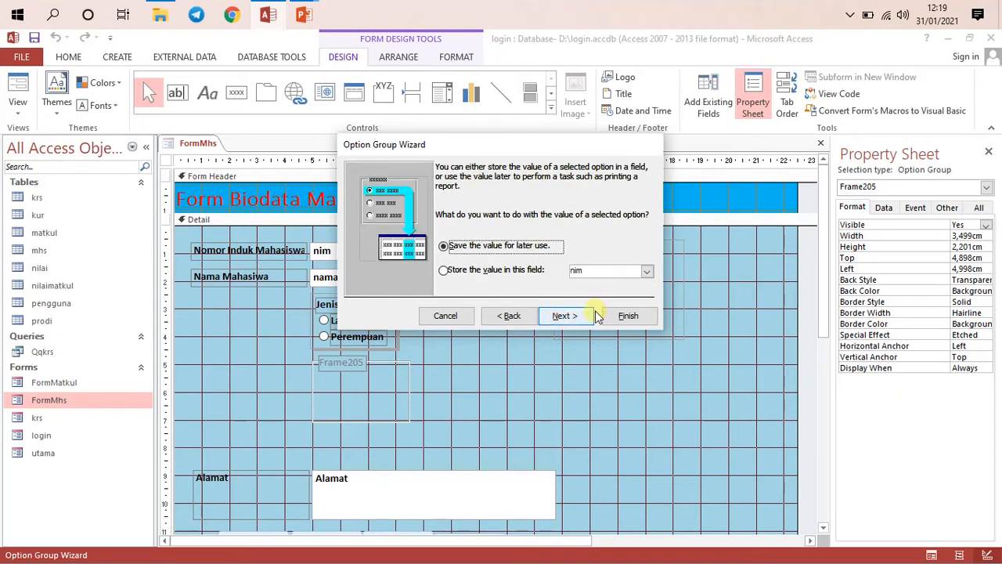
click(581, 321)
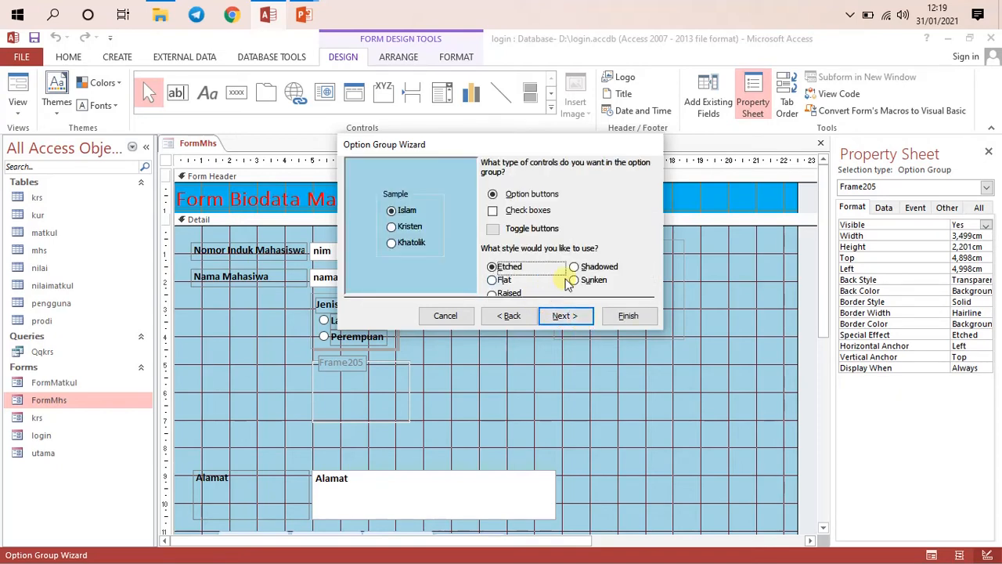
click(587, 270)
click(572, 316)
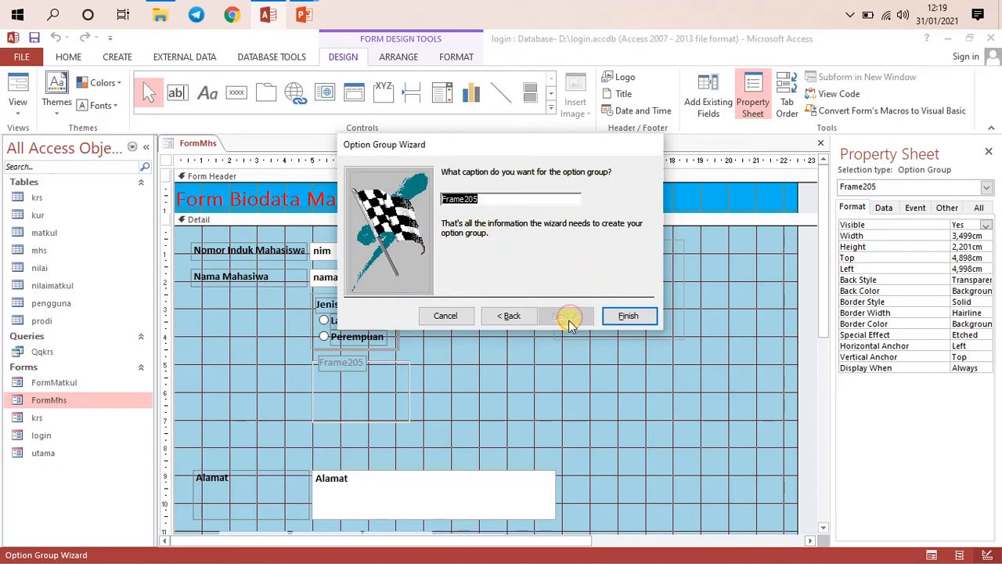
Give the new option group the caption Agama and finish the Option Group Wizard
click(644, 316)
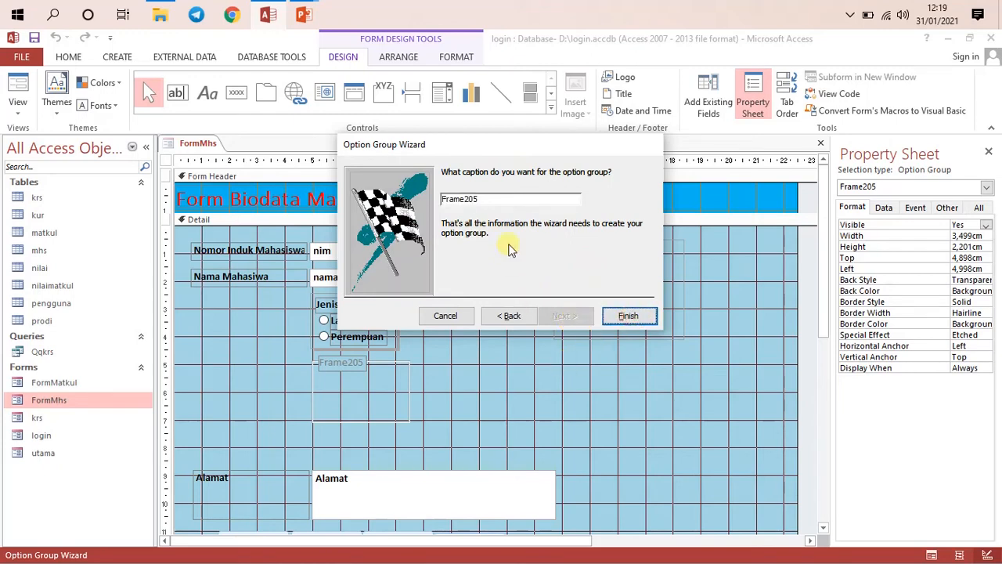
drag(489, 198, 384, 192)
text(Agama)
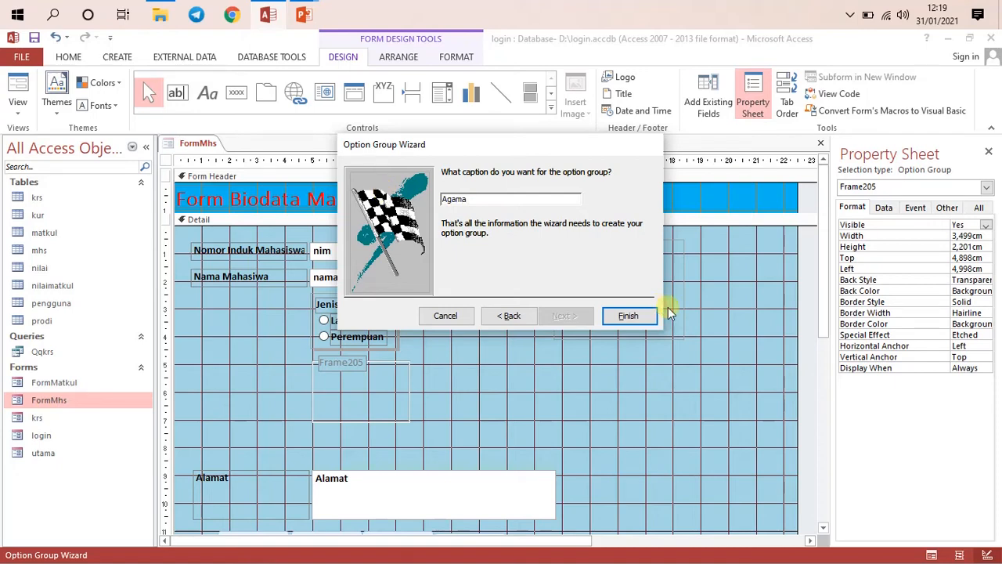
click(626, 316)
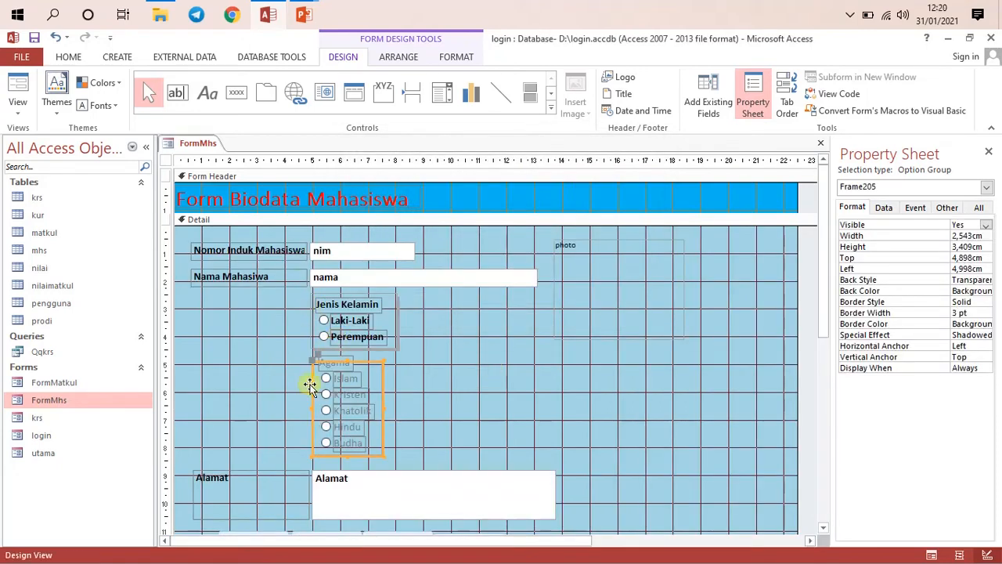
Format the text of the Agama group's caption and all its option labels as bold and black
drag(287, 354, 468, 464)
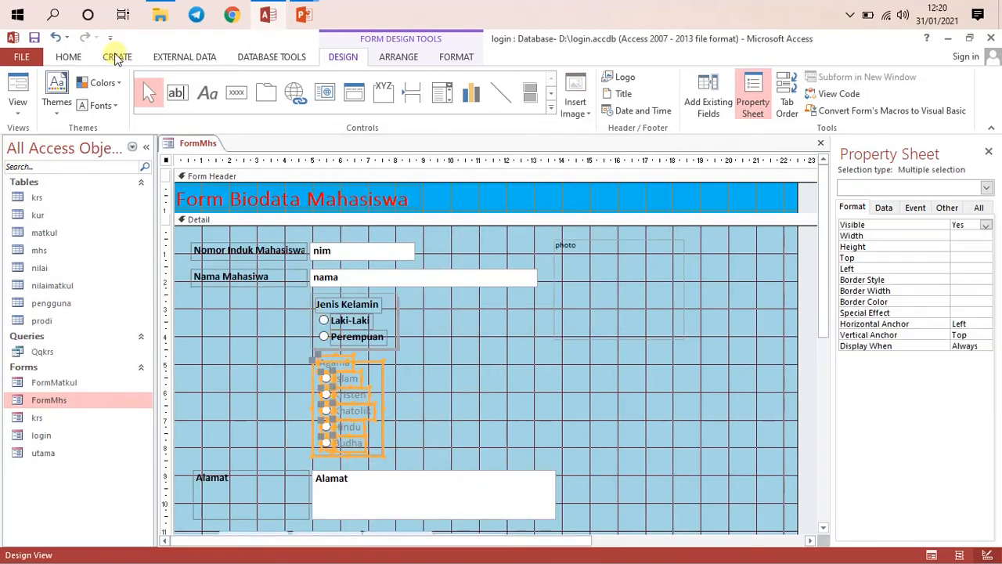
click(69, 57)
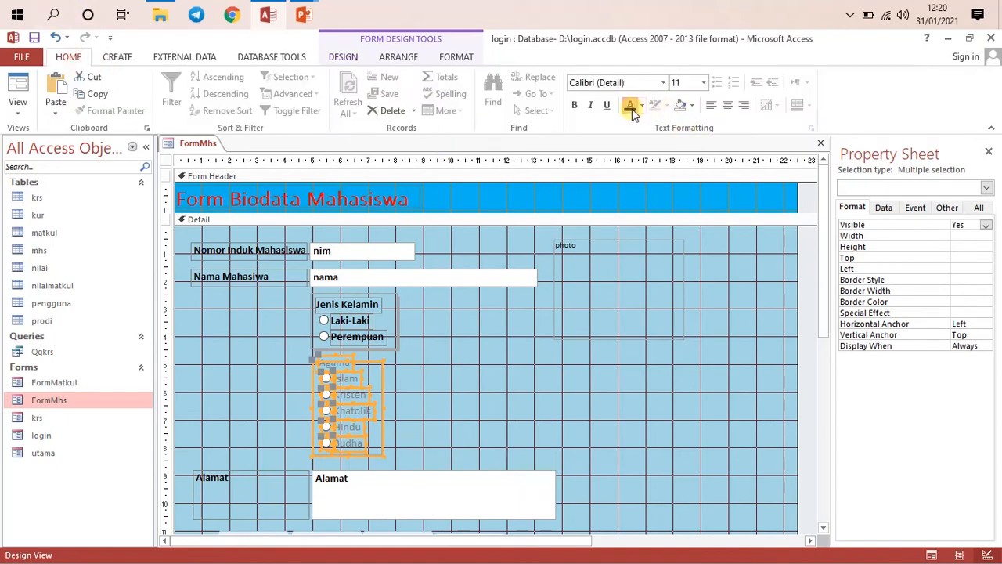
click(462, 409)
Widen the Agama frame so its outer edge lines up with the Jenis Kelamin frame above it
click(374, 398)
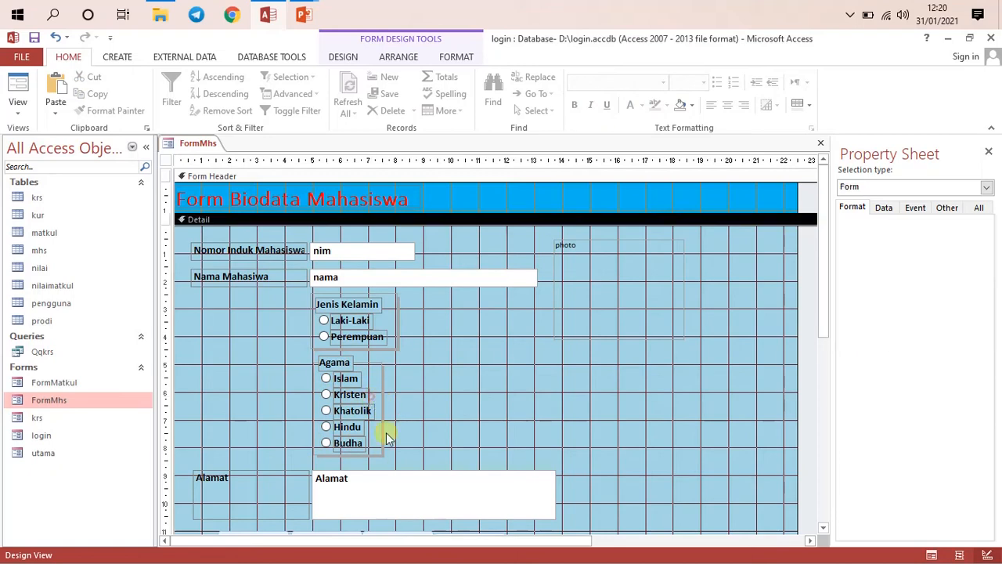
click(376, 451)
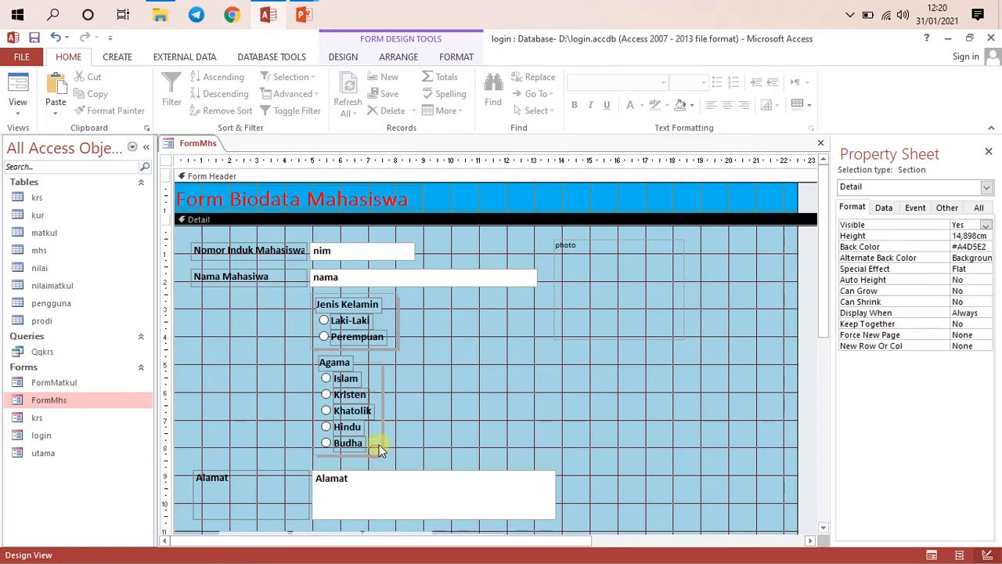
click(383, 381)
drag(383, 408, 401, 410)
click(482, 392)
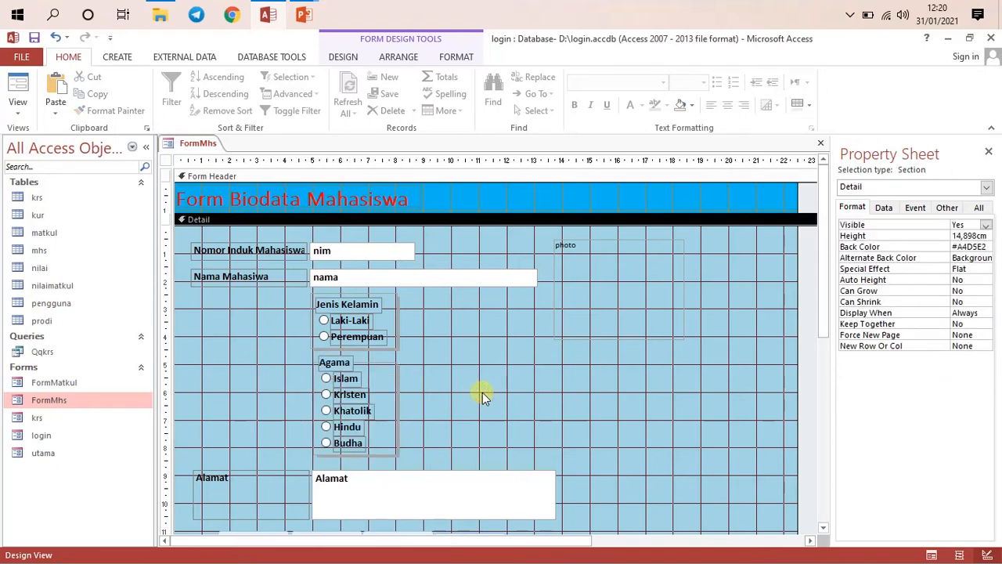
scroll(484, 393, down, 2)
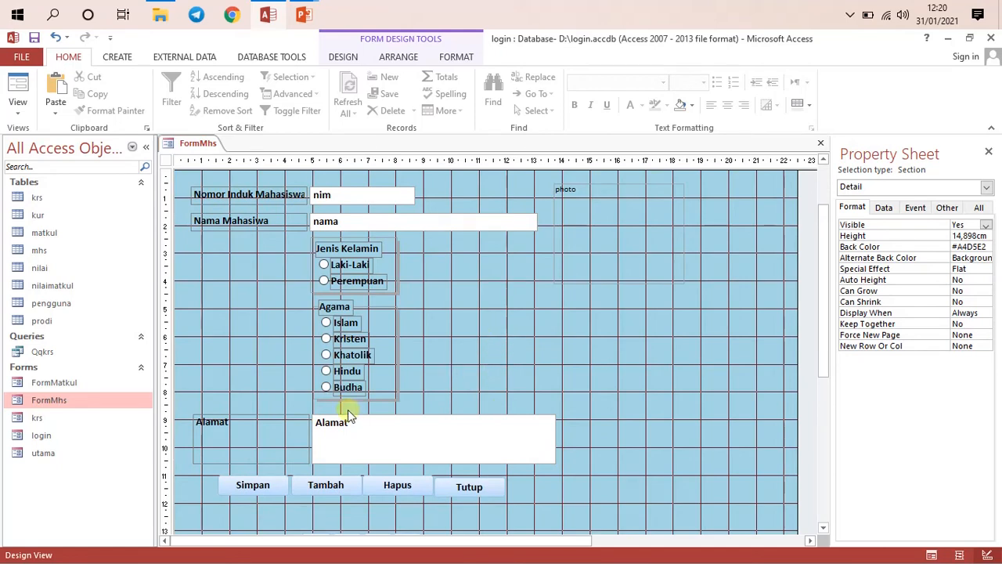
click(367, 397)
click(487, 383)
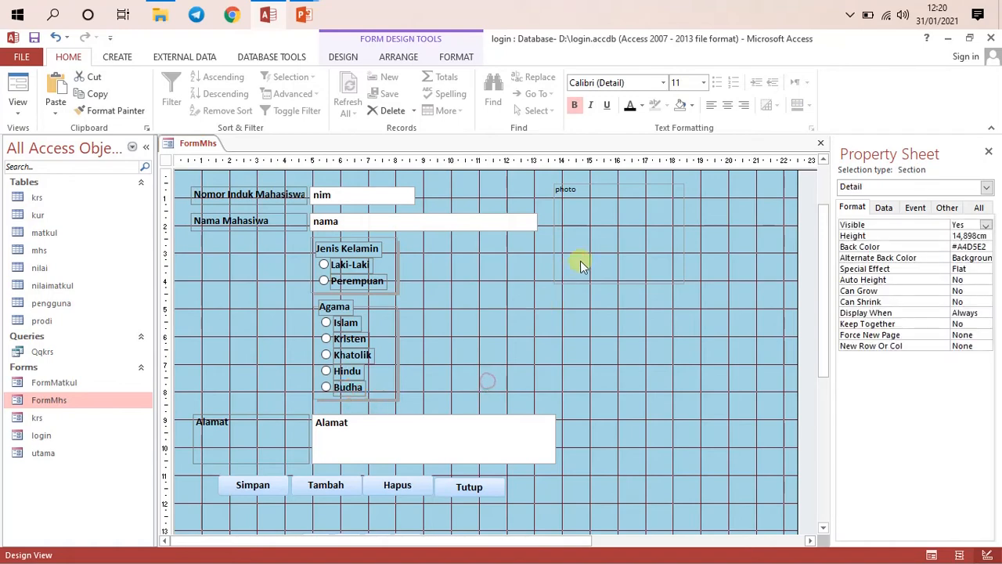
scroll(612, 266, up, 1)
scroll(612, 266, up, 1)
click(615, 284)
Switch FormMhs to Form View to check the new Agama option group
right_click(197, 143)
click(197, 147)
right_click(197, 149)
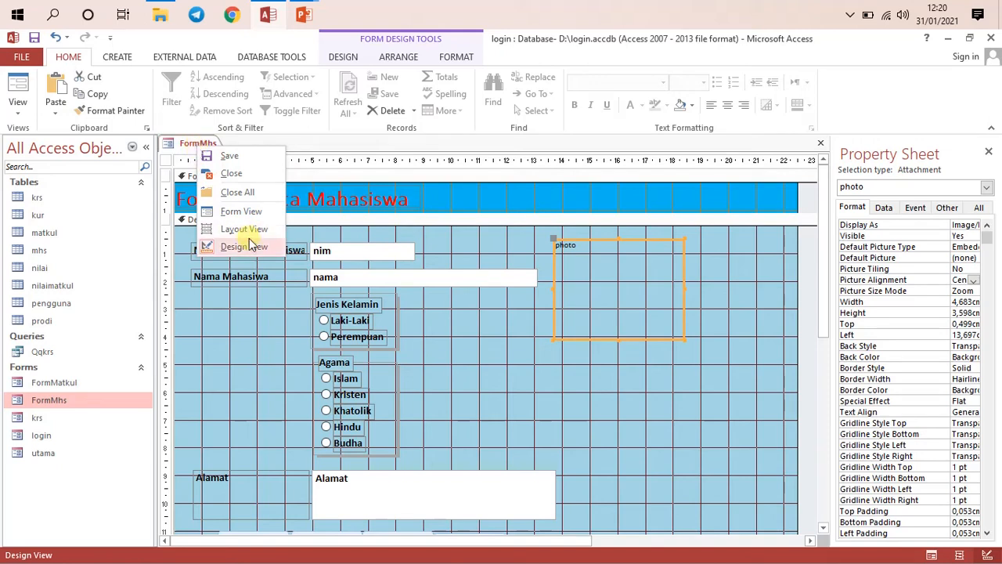
click(241, 212)
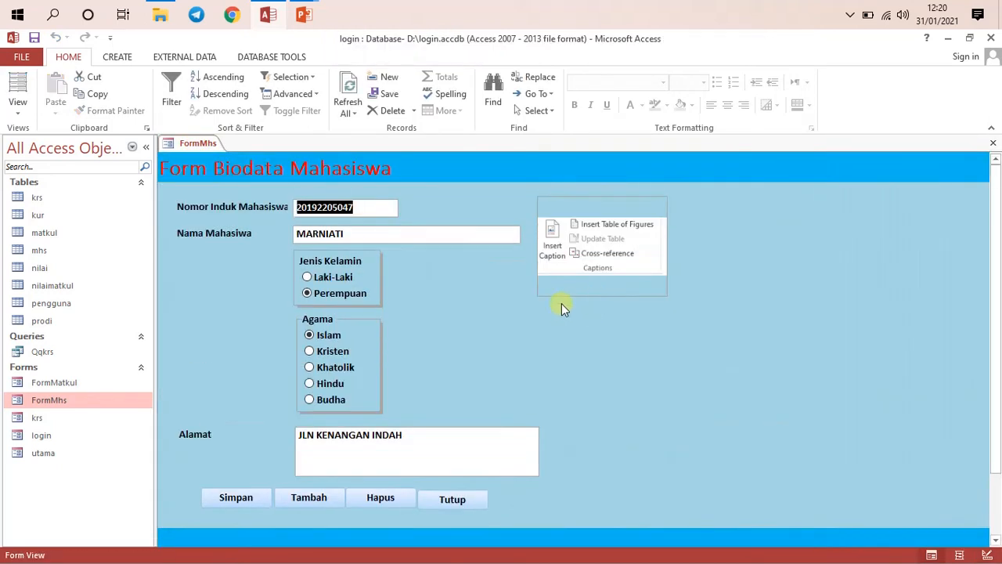
Move FormMhs to the next student record and select its photo field
scroll(394, 505, down, 2)
click(392, 492)
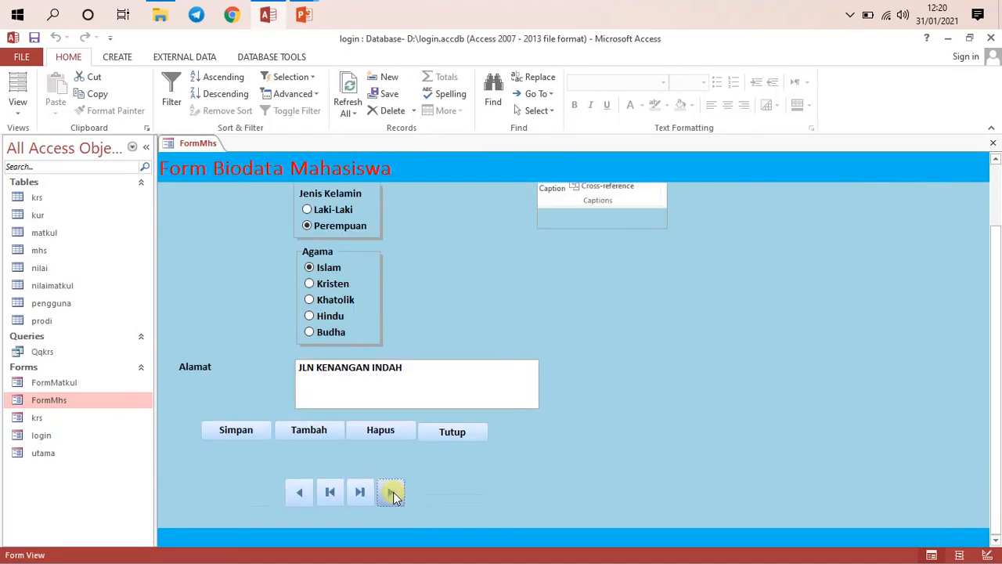
scroll(413, 482, up, 2)
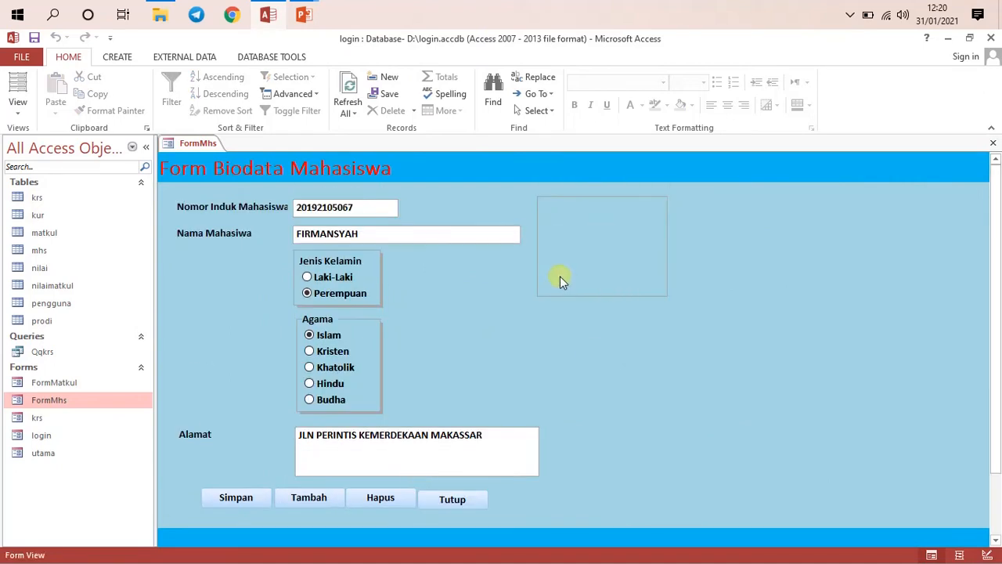
click(593, 215)
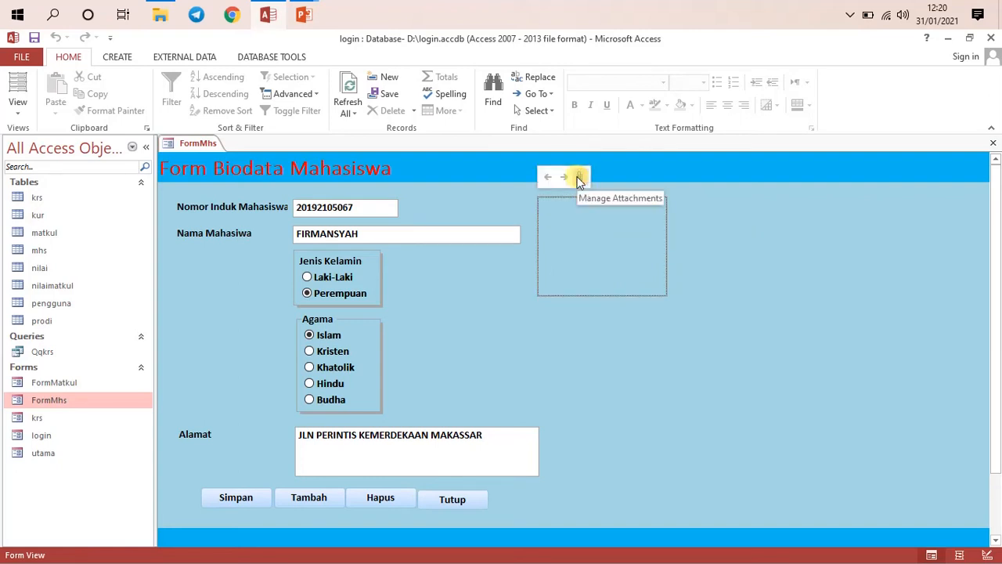
Set the current student's Jenis Kelamin to Laki-Laki and Agama to Islam
click(327, 277)
click(324, 357)
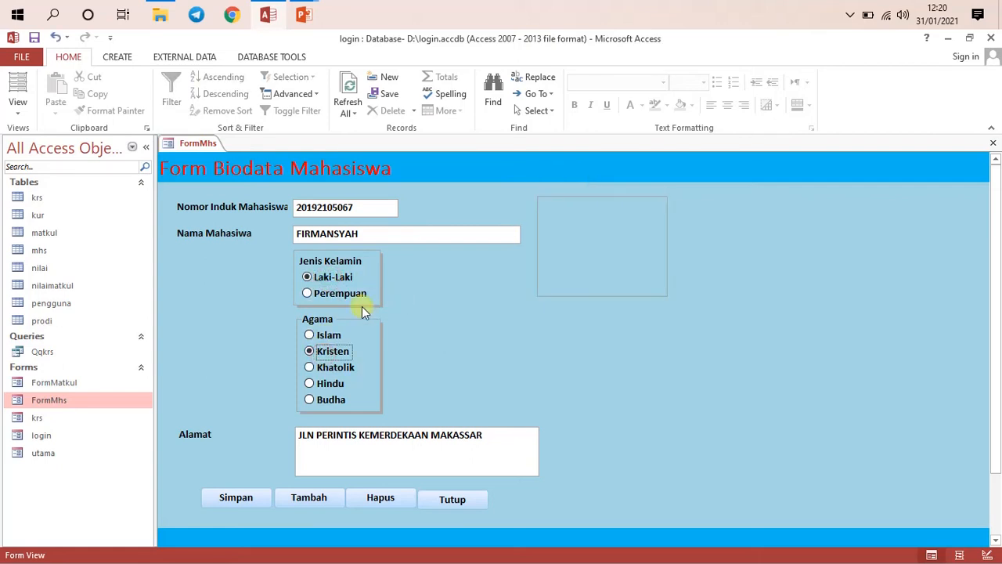
scroll(361, 307, down, 2)
scroll(360, 304, up, 2)
click(337, 293)
click(337, 278)
click(329, 337)
scroll(429, 515, down, 2)
scroll(537, 372, up, 2)
Attach an image file from the Mark (D:) drive to the student's photo field
double_click(587, 205)
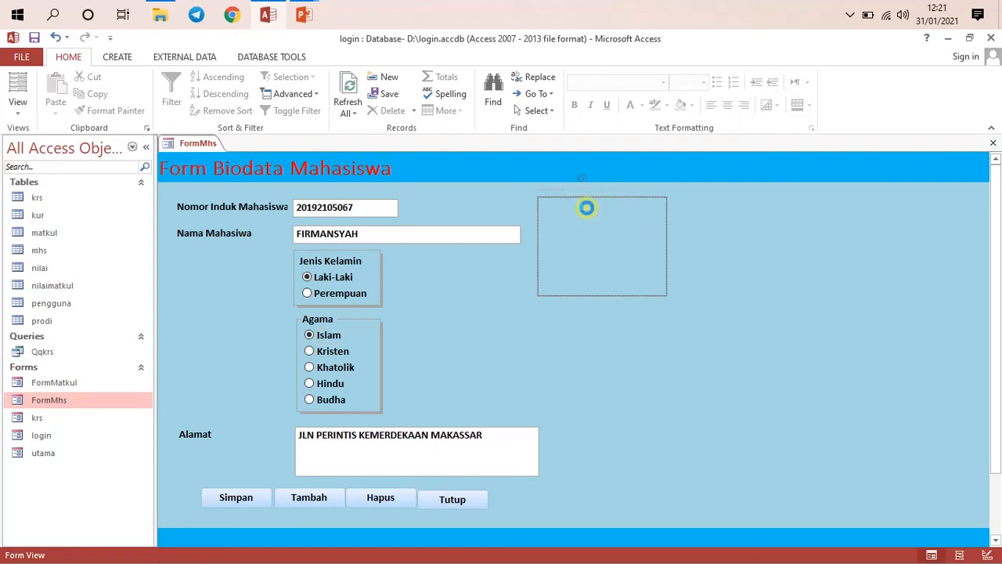
click(608, 258)
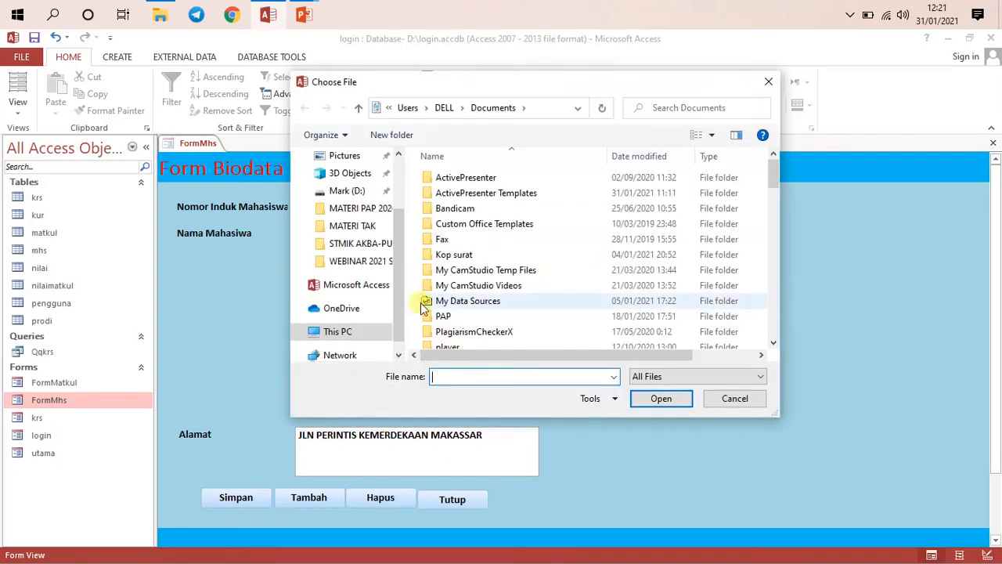
drag(398, 292, 397, 253)
click(343, 246)
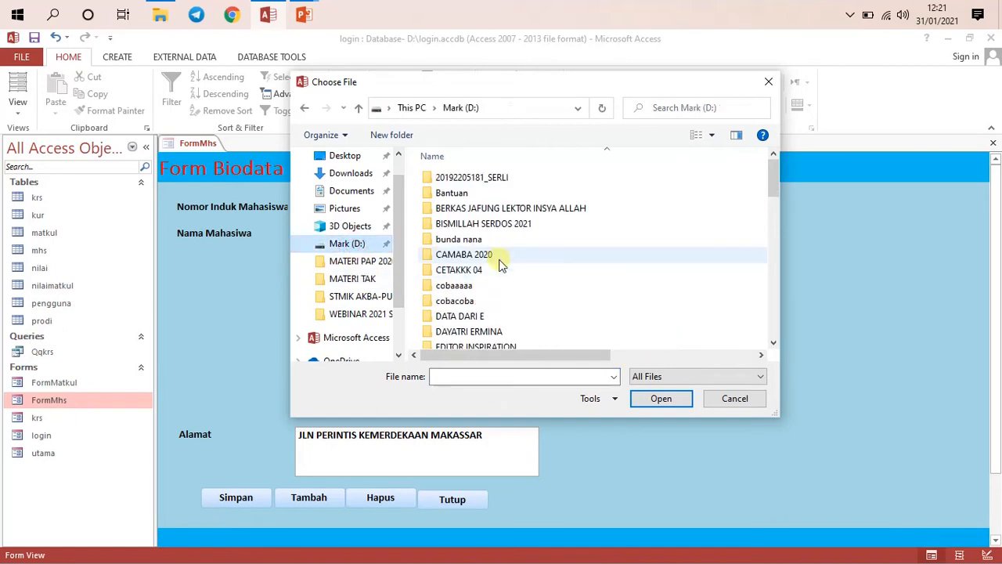
scroll(505, 266, down, 4)
scroll(518, 276, down, 10)
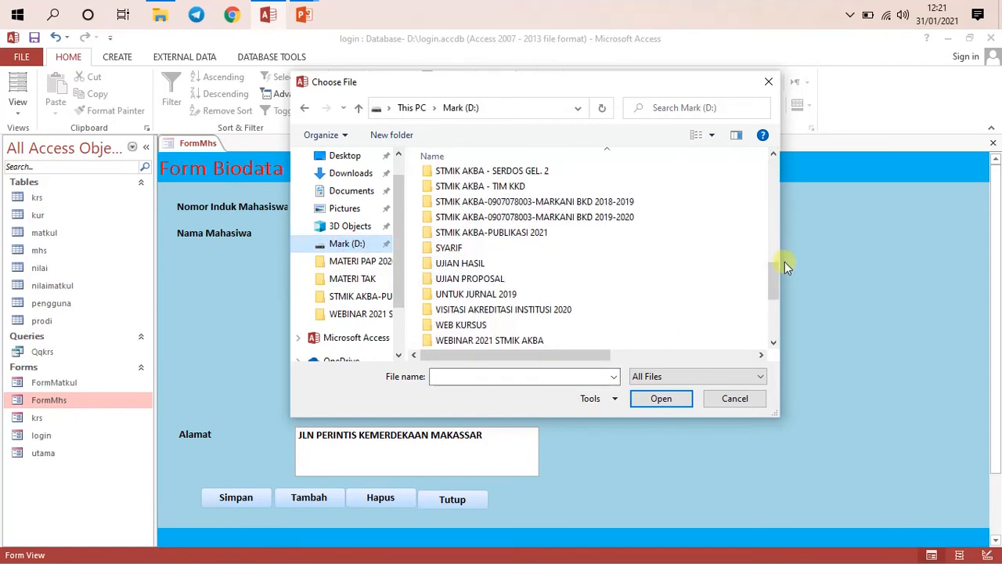
click(532, 342)
click(676, 398)
click(554, 369)
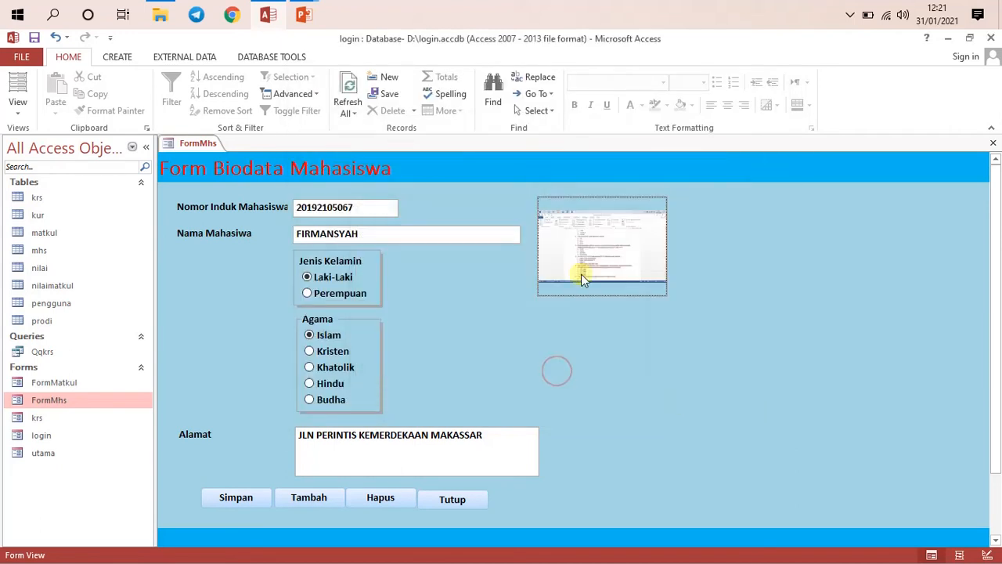
Save the edited student record with the form's Simpan command and dismiss the confirmation
scroll(357, 404, down, 2)
click(227, 430)
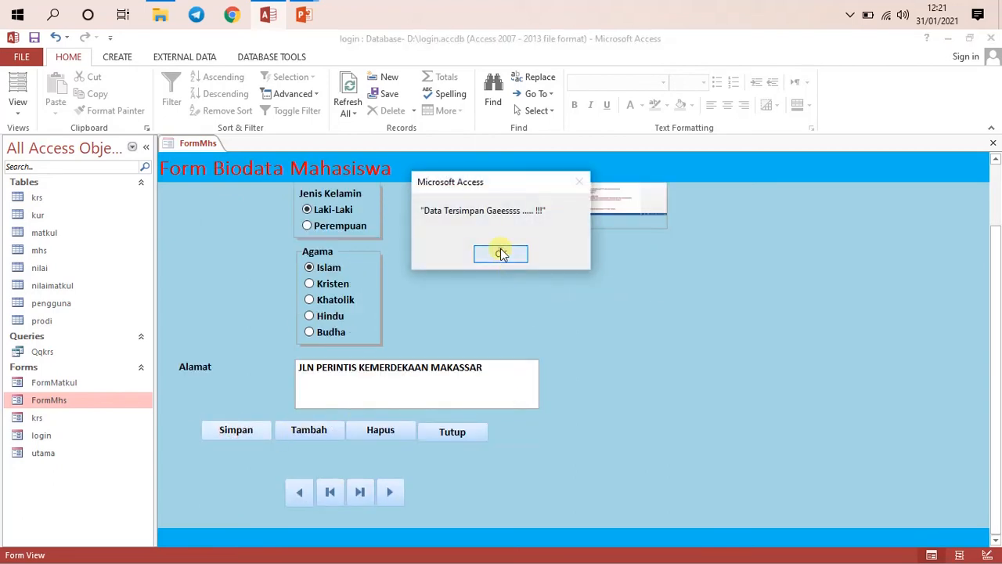
click(501, 253)
scroll(325, 512, up, 2)
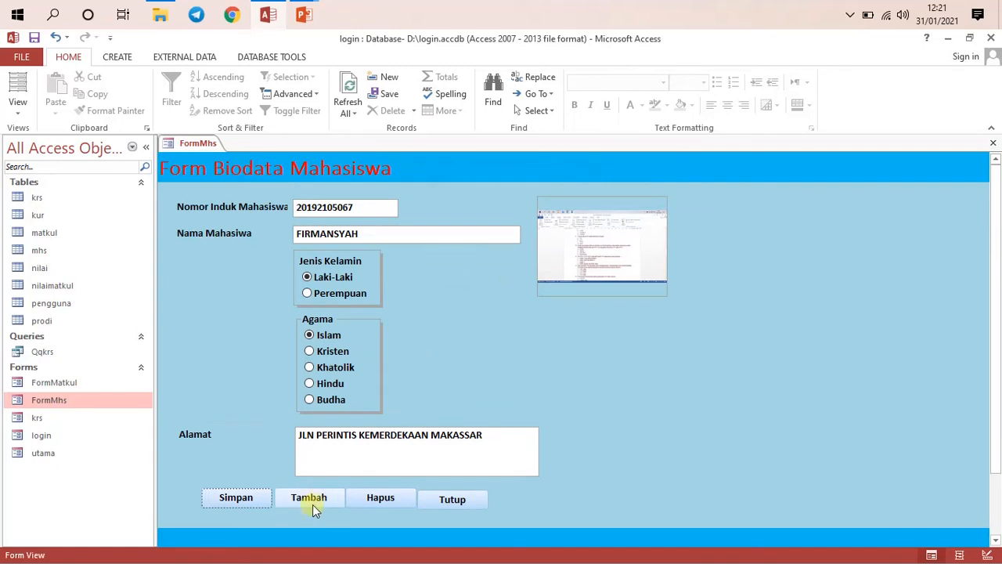
Go to the previous student record and back to check the stored photo and option choices
scroll(313, 506, down, 2)
click(299, 493)
scroll(368, 466, up, 2)
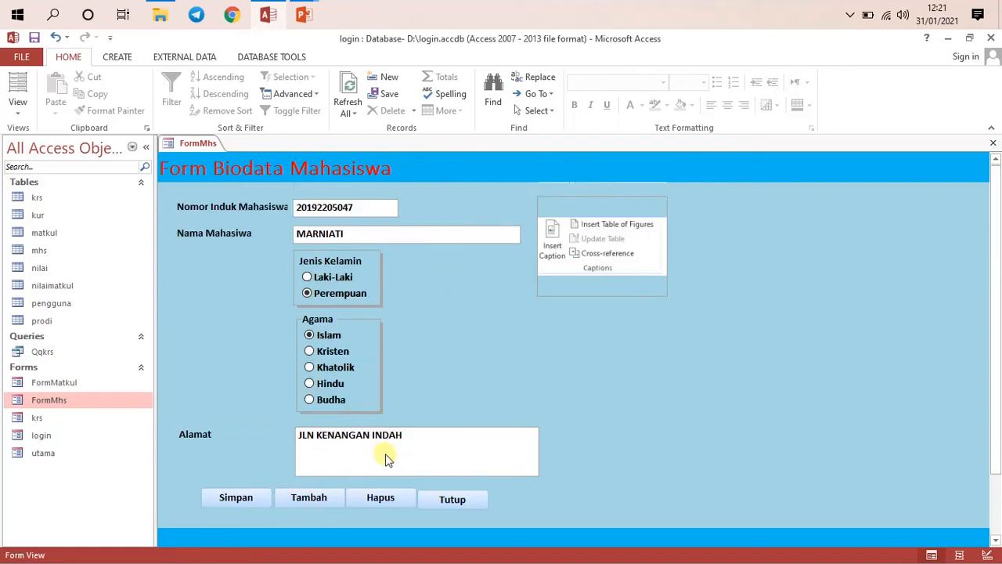
scroll(399, 450, down, 2)
click(392, 493)
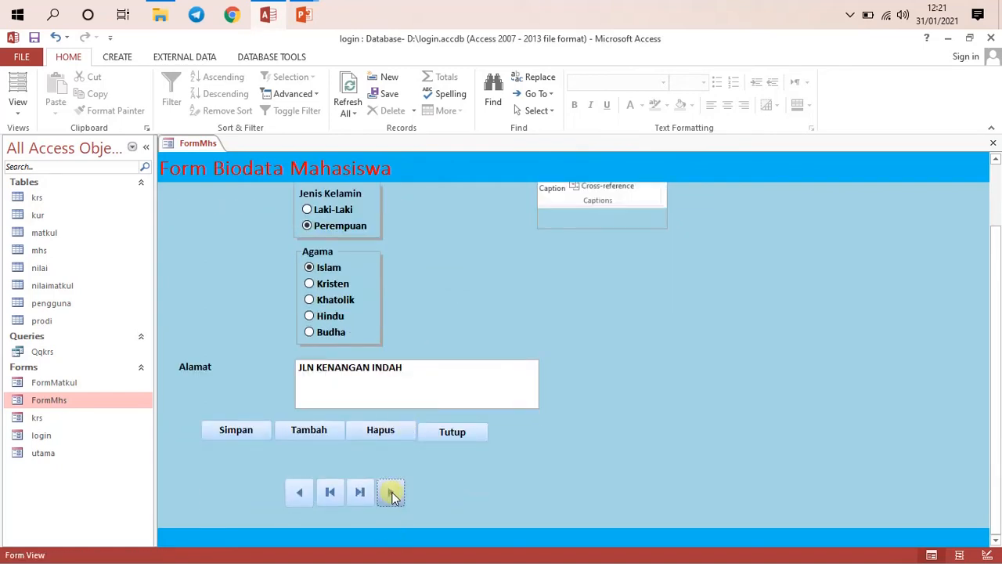
scroll(583, 407, up, 2)
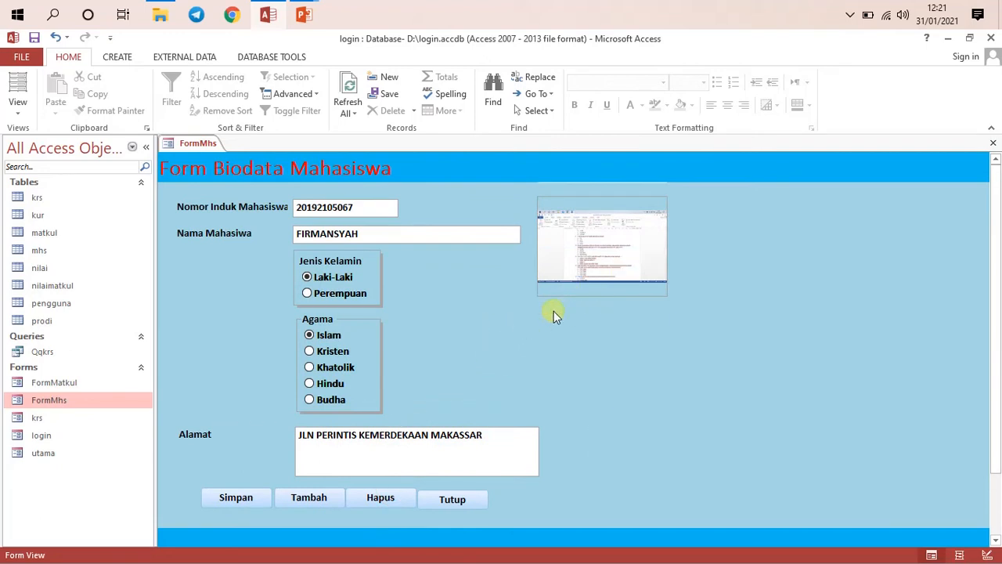
Switch FormMhs to Design View
scroll(553, 314, down, 2)
right_click(201, 146)
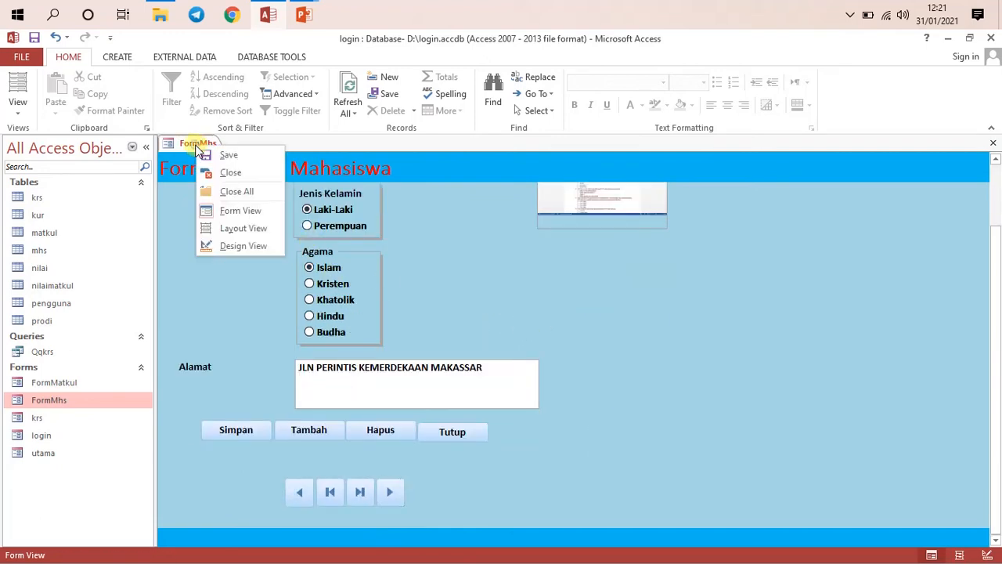
click(201, 147)
right_click(200, 146)
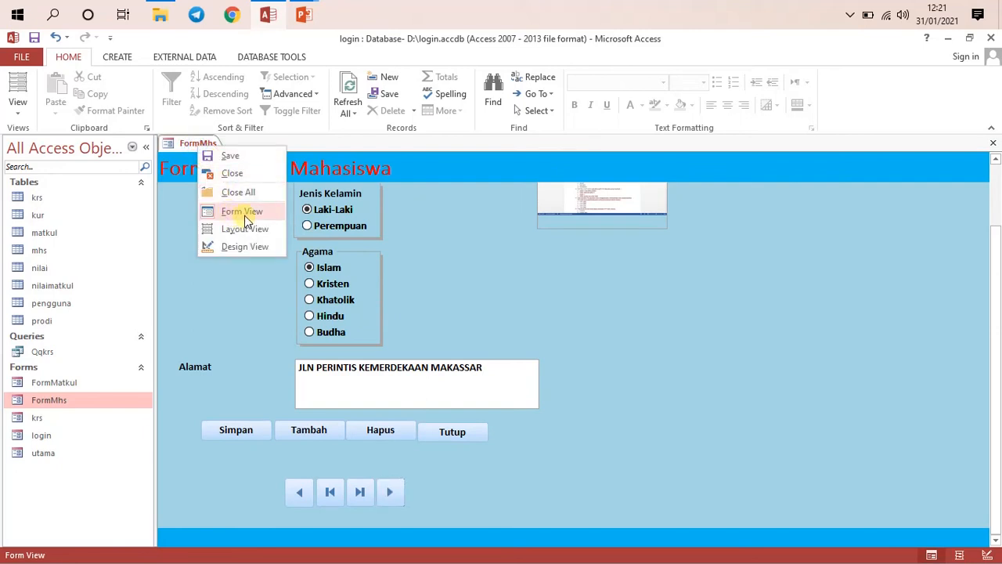
click(242, 247)
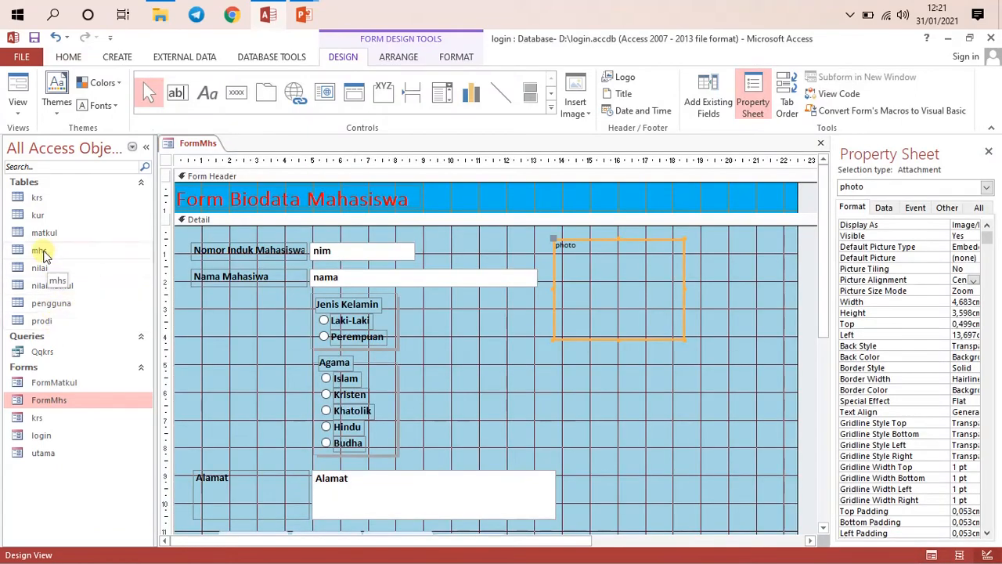
Open the mhs table and check the second student's jk and agama values
click(41, 251)
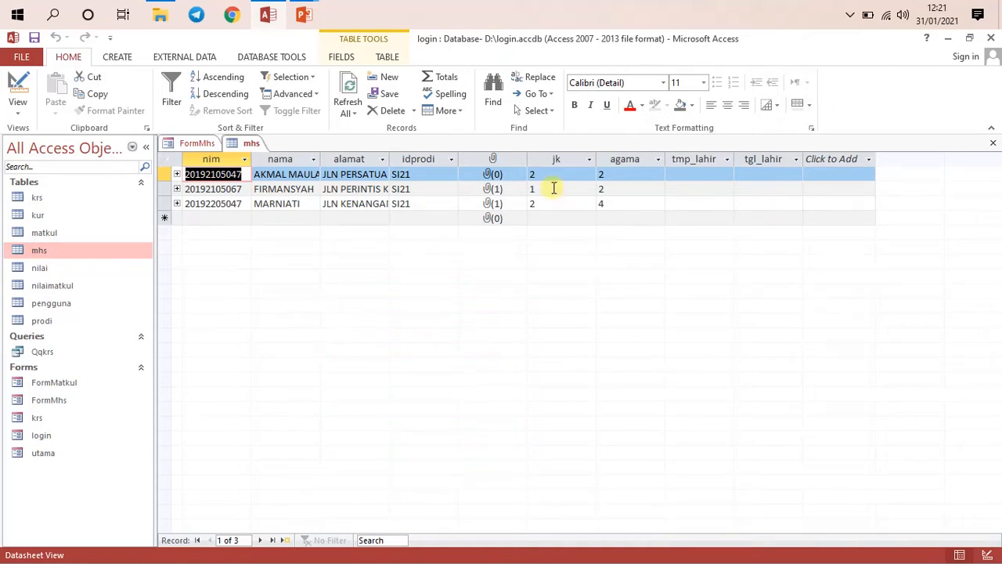
click(554, 188)
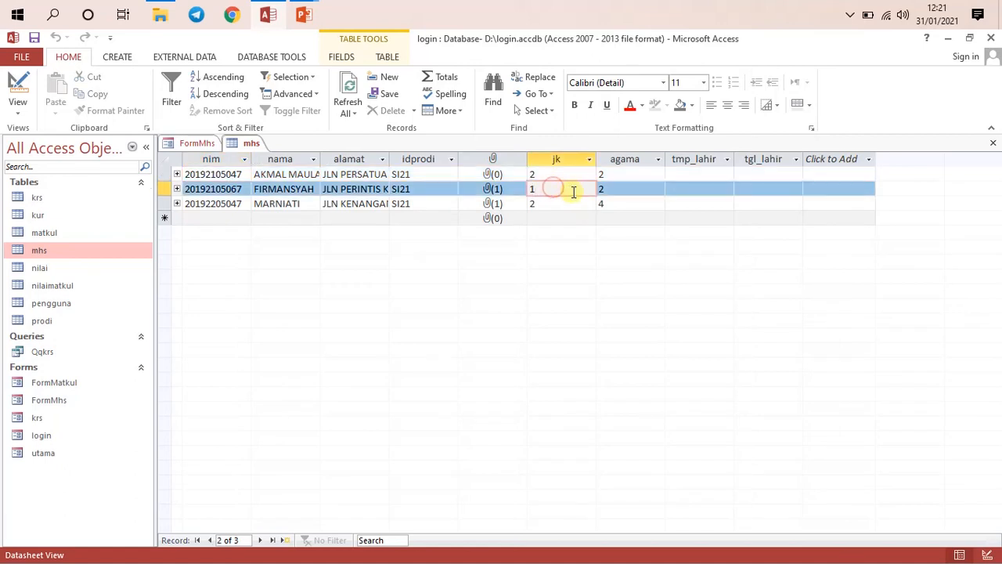
click(628, 188)
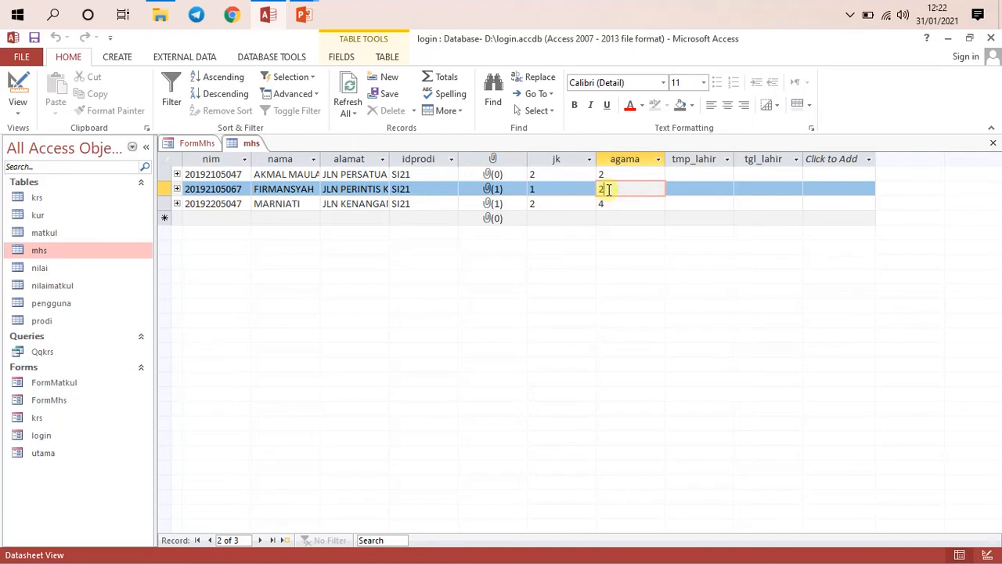
text(2)
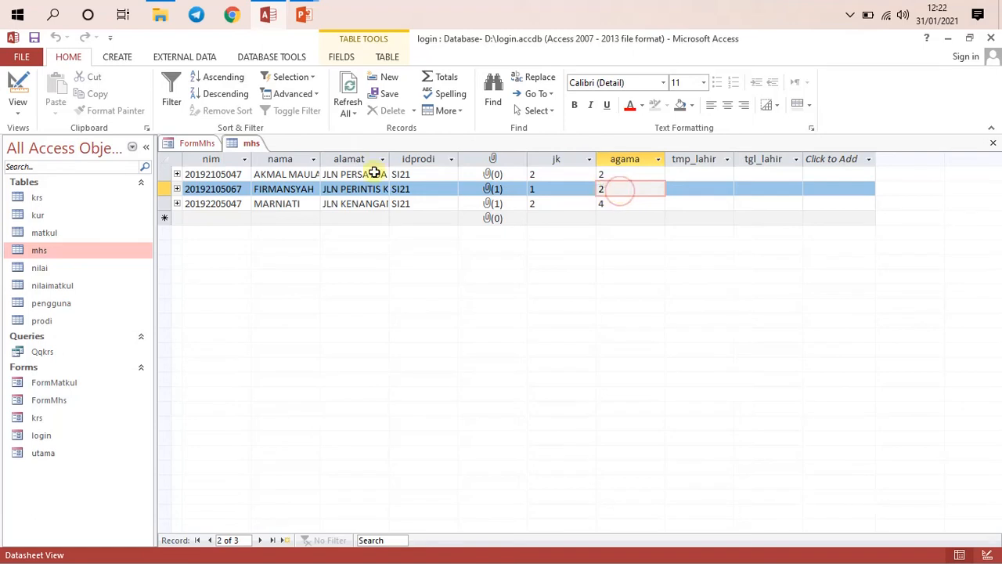
Close the mhs table and return to the FormMhs design
right_click(239, 146)
click(251, 143)
right_click(252, 144)
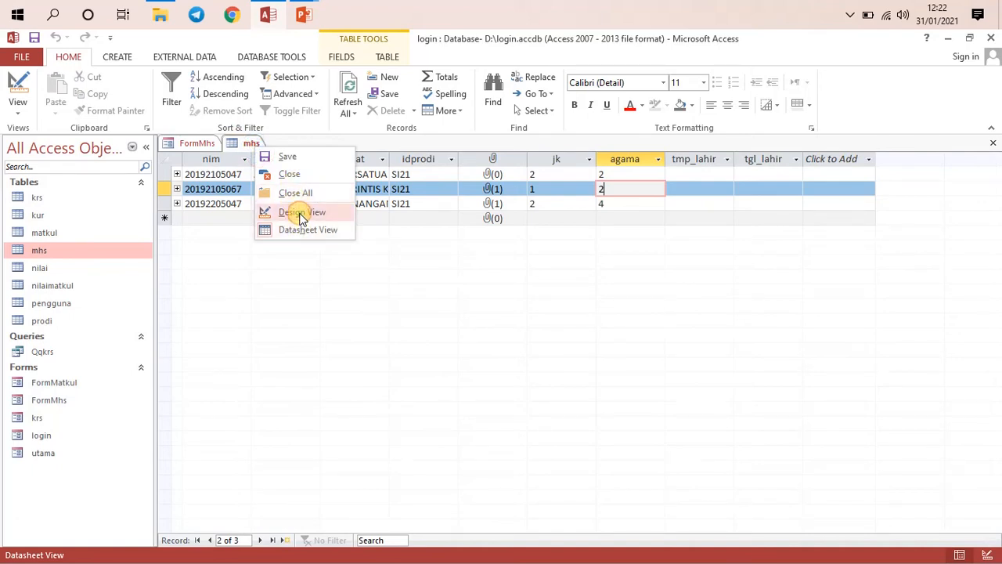
click(202, 145)
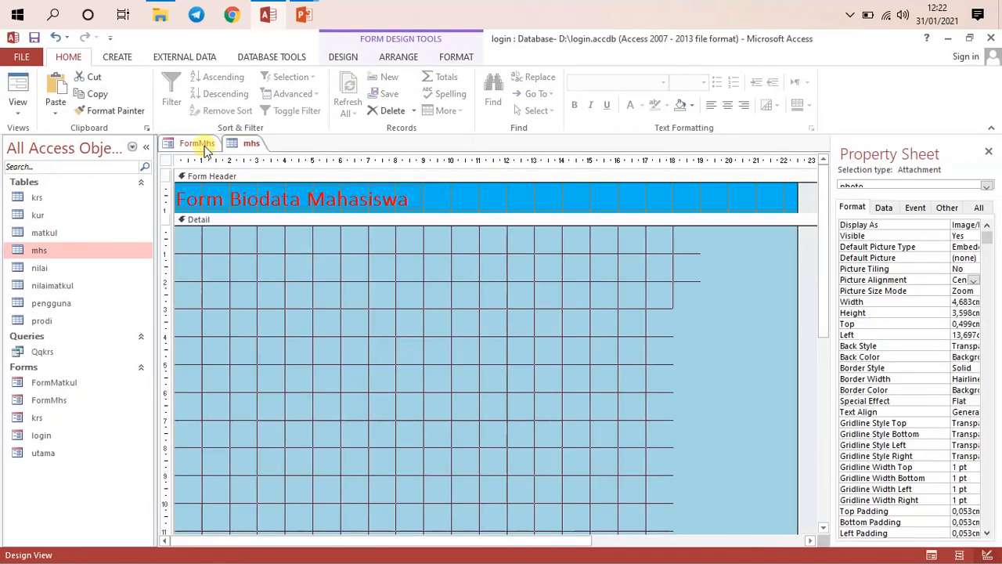
Bind the Agama option group to the agama field as its Control Source
click(395, 388)
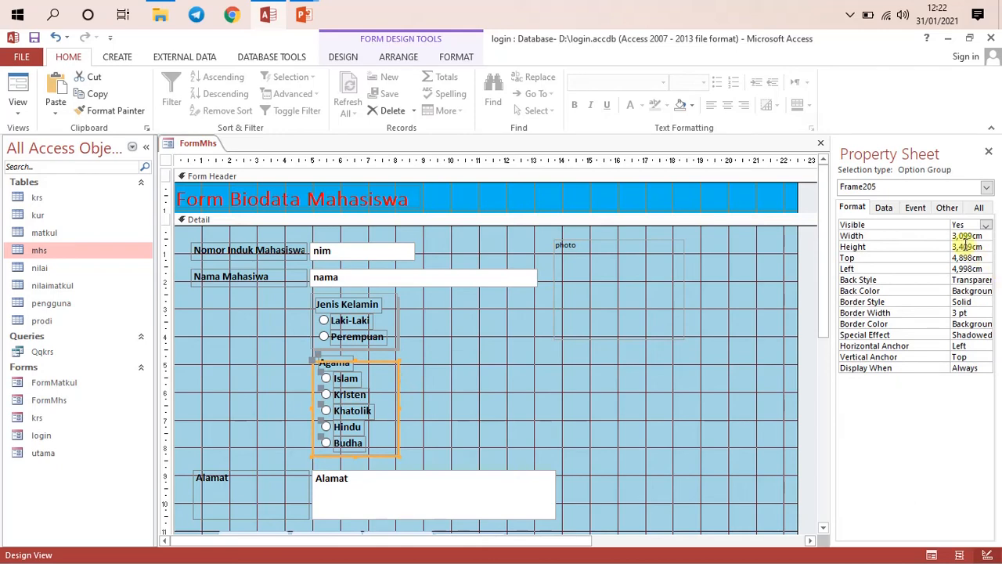
click(884, 207)
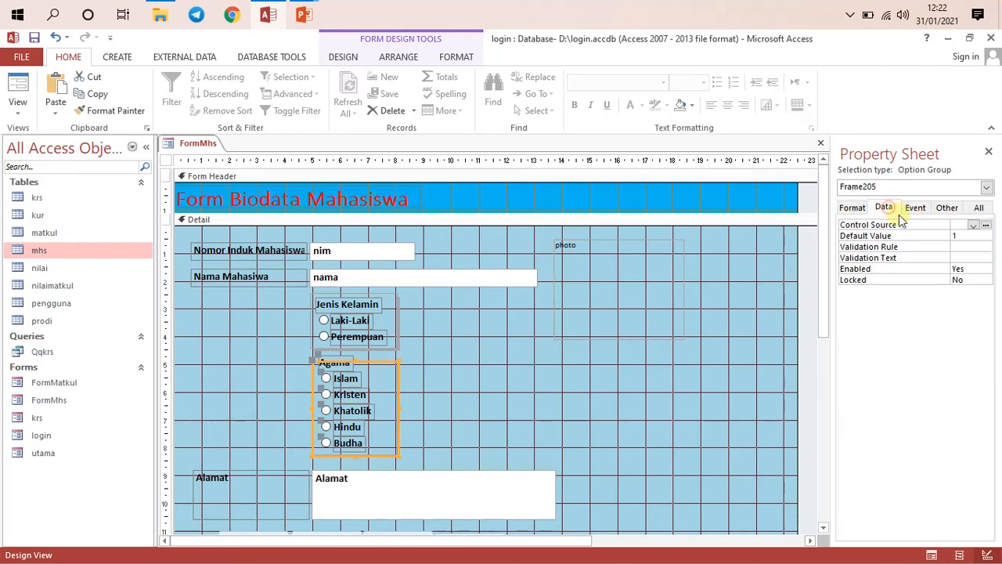
click(974, 226)
click(958, 298)
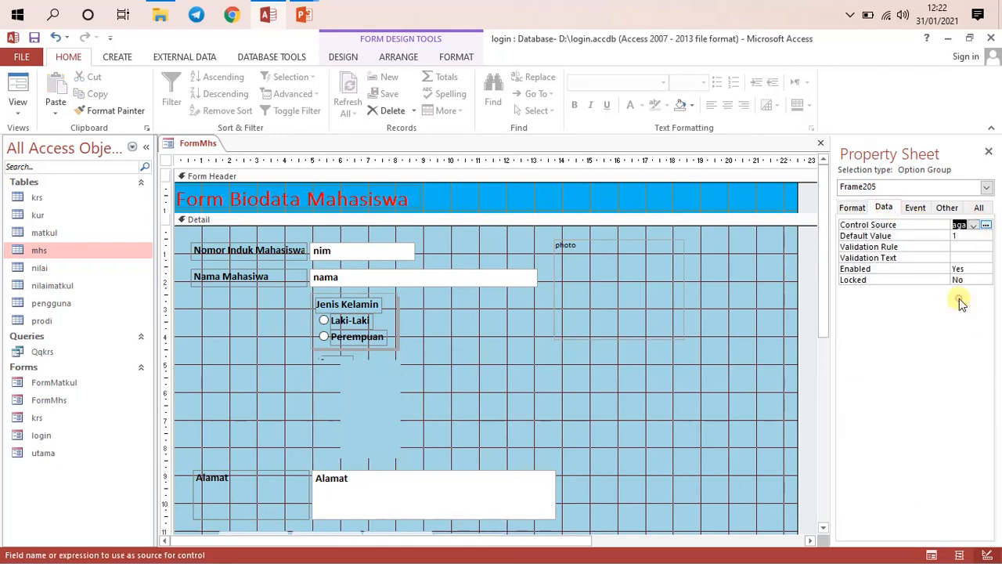
click(638, 360)
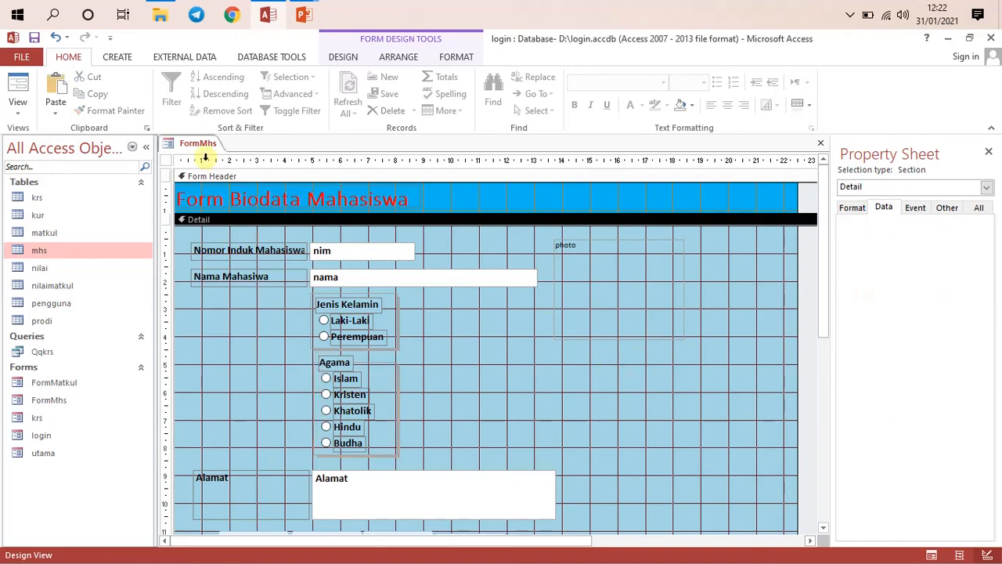
Display FormMhs in Form View and move to the next student record to check its Agama selection
right_click(197, 147)
click(201, 146)
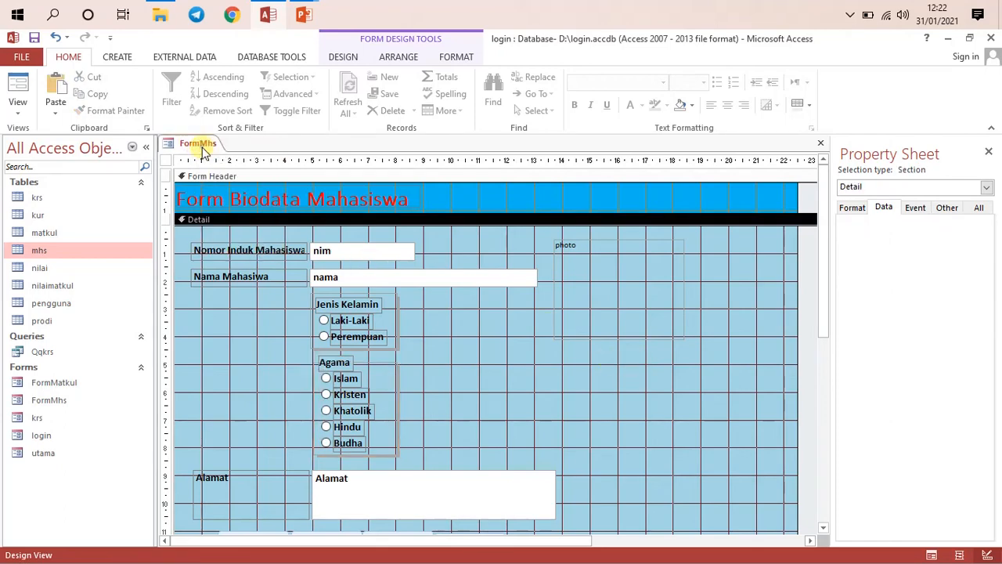
right_click(201, 145)
click(245, 213)
scroll(451, 470, down, 1)
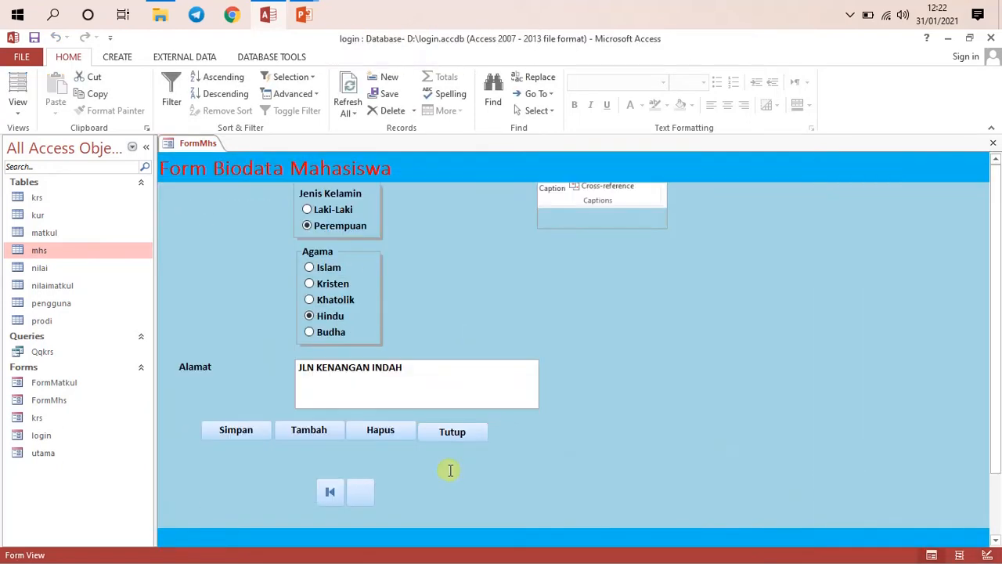
click(390, 491)
scroll(398, 363, up, 1)
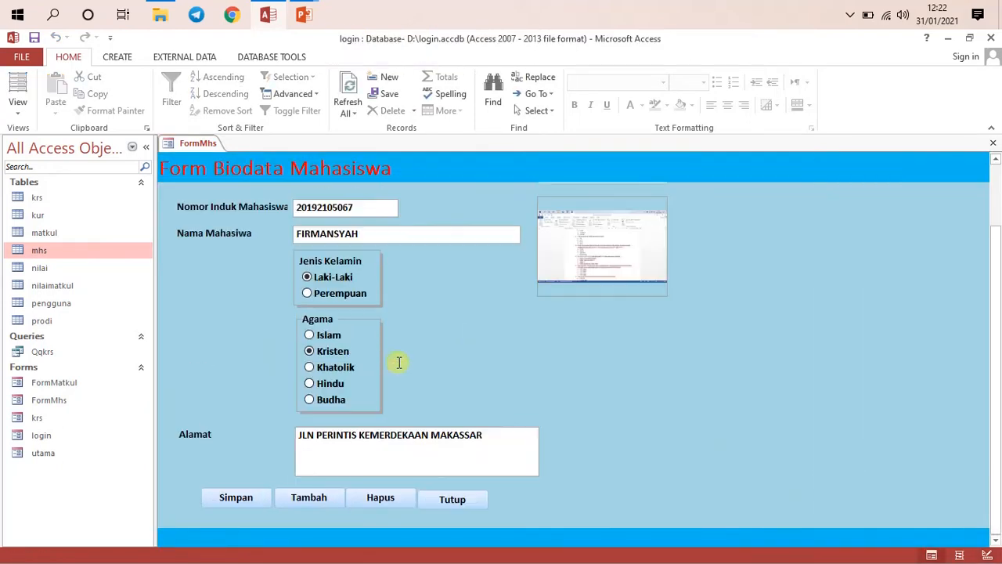
Set the student's Agama to Khatolik, save the record with Simpan and dismiss the confirmation
click(329, 341)
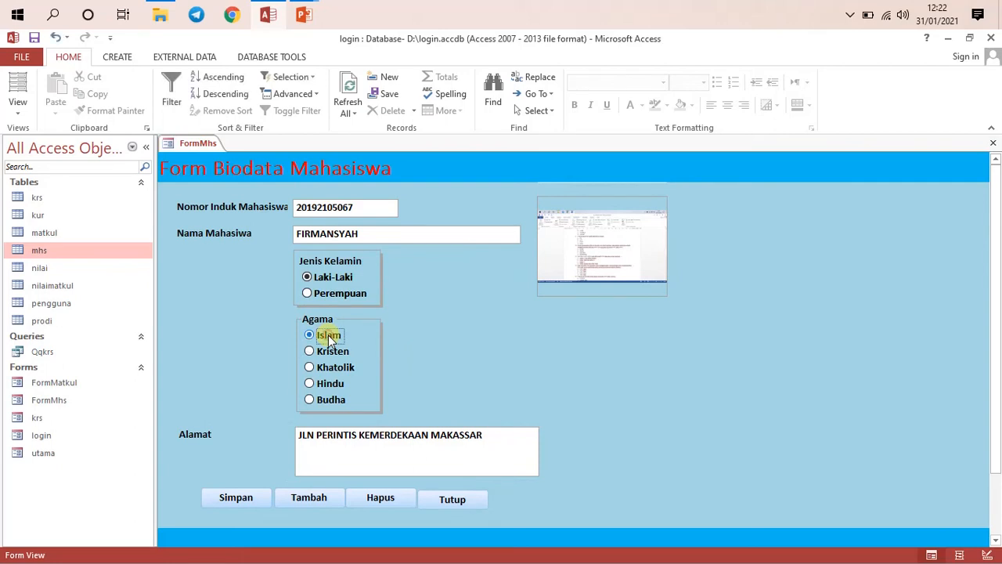
click(329, 353)
click(326, 339)
click(325, 368)
scroll(352, 481, down, 2)
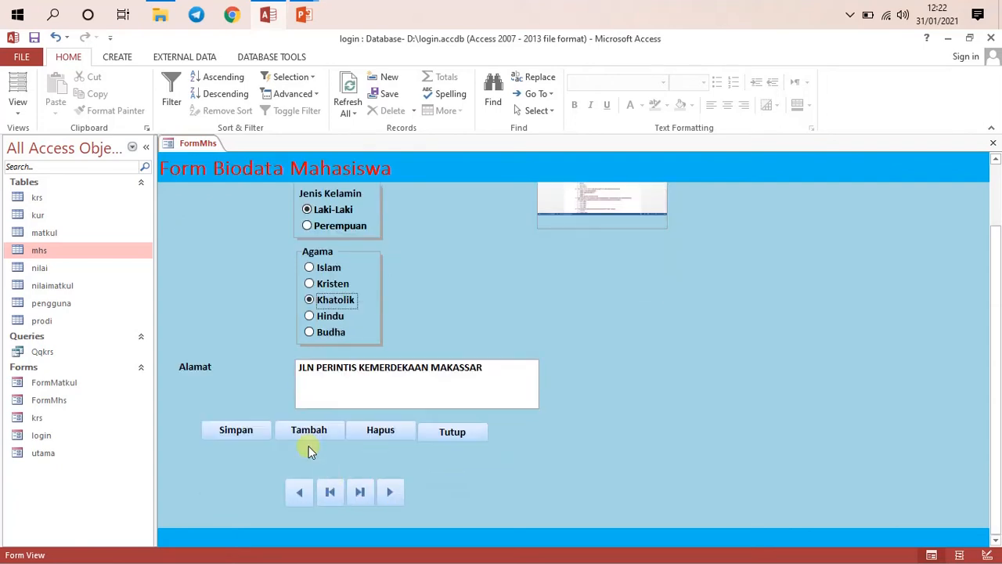
click(239, 432)
click(503, 247)
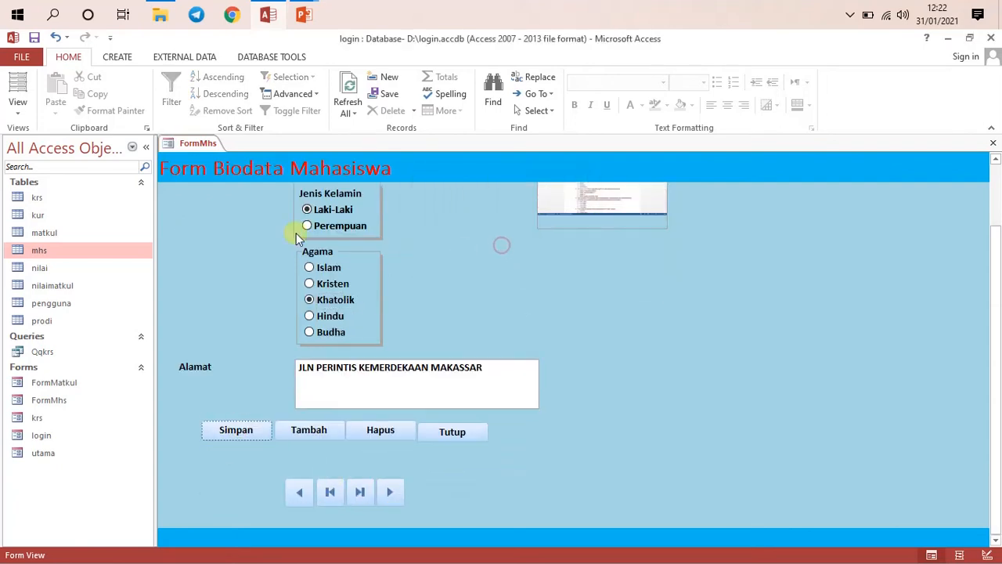
Return FormMhs to Design View after testing the Agama group
right_click(198, 146)
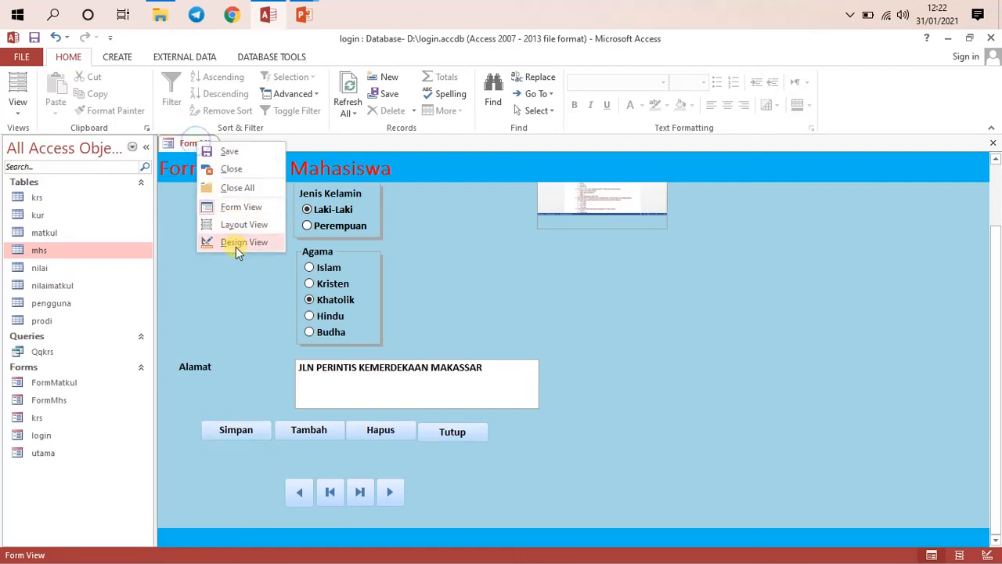
click(236, 248)
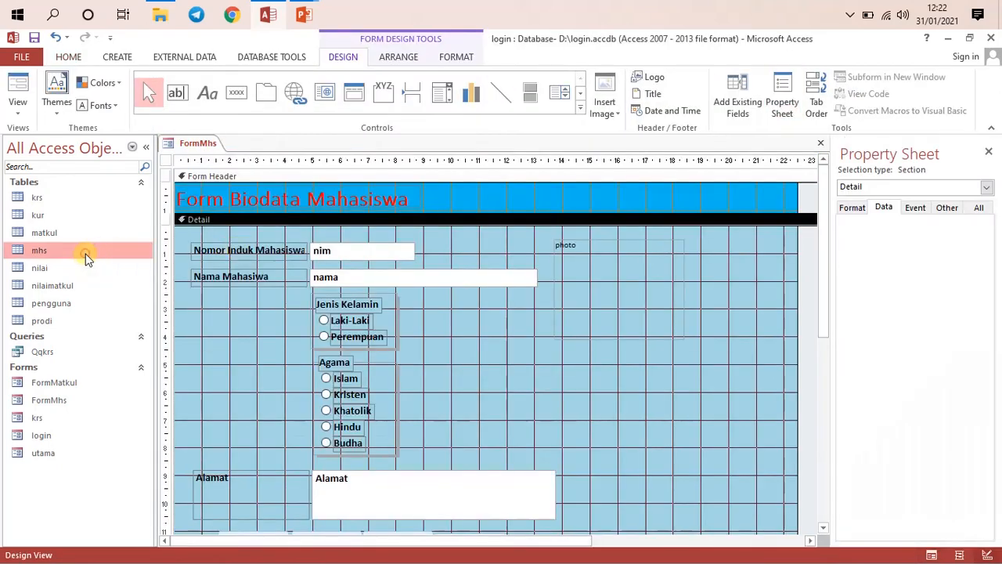
Open the mhs table and check the stored agama values of the student records
double_click(85, 250)
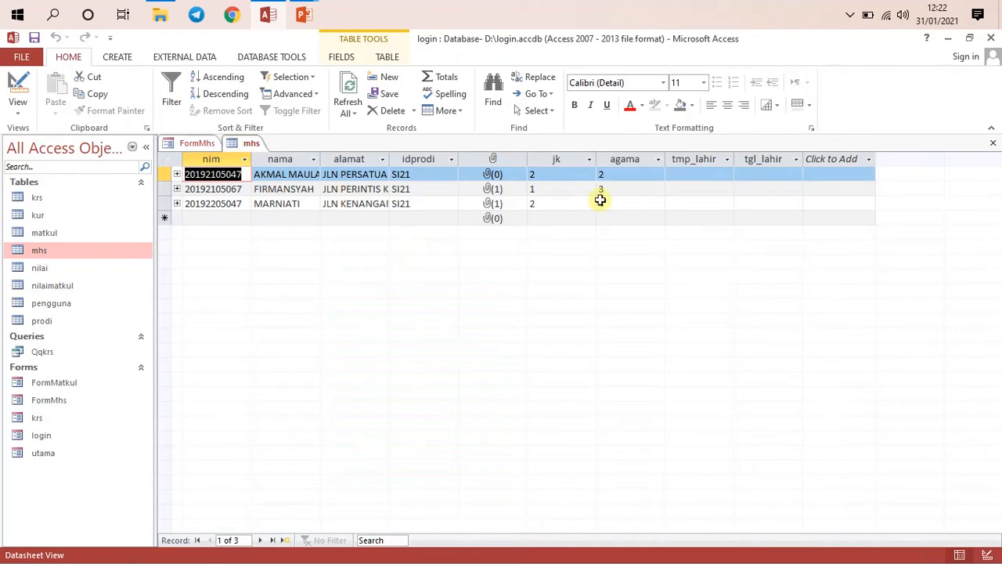
click(609, 192)
click(615, 202)
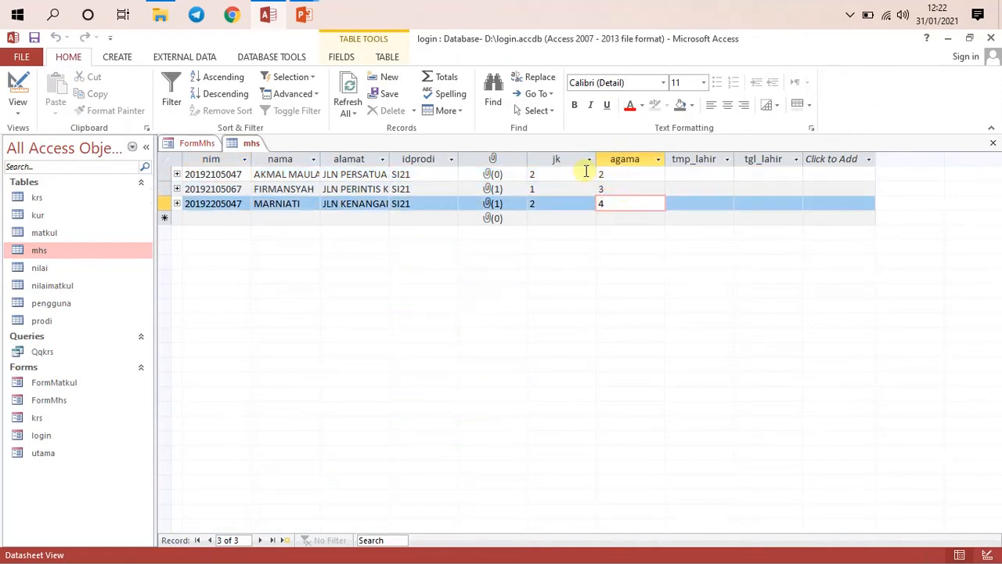
click(627, 189)
click(632, 205)
click(627, 190)
click(623, 201)
click(627, 190)
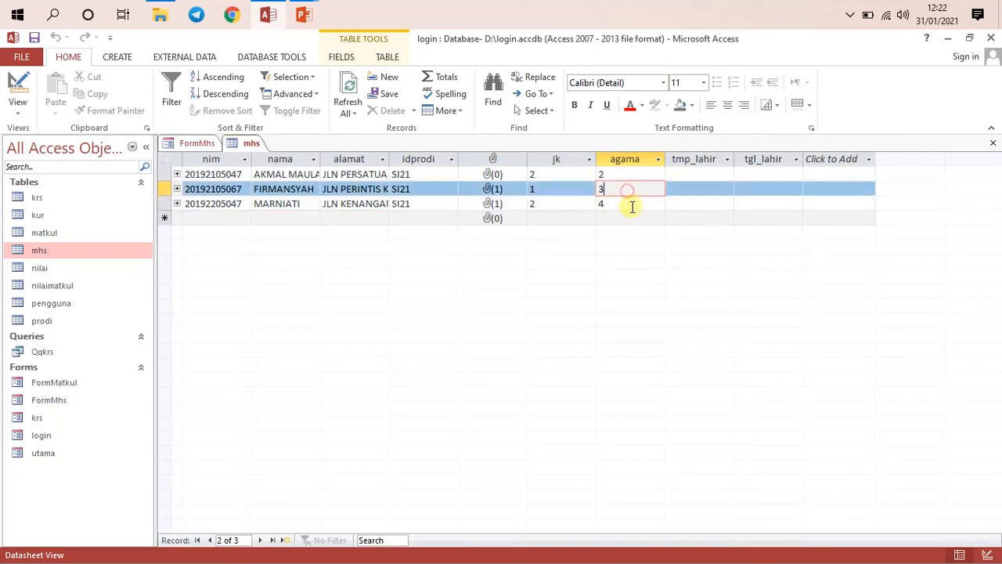
click(631, 203)
click(631, 191)
click(632, 202)
click(630, 192)
click(627, 203)
click(625, 192)
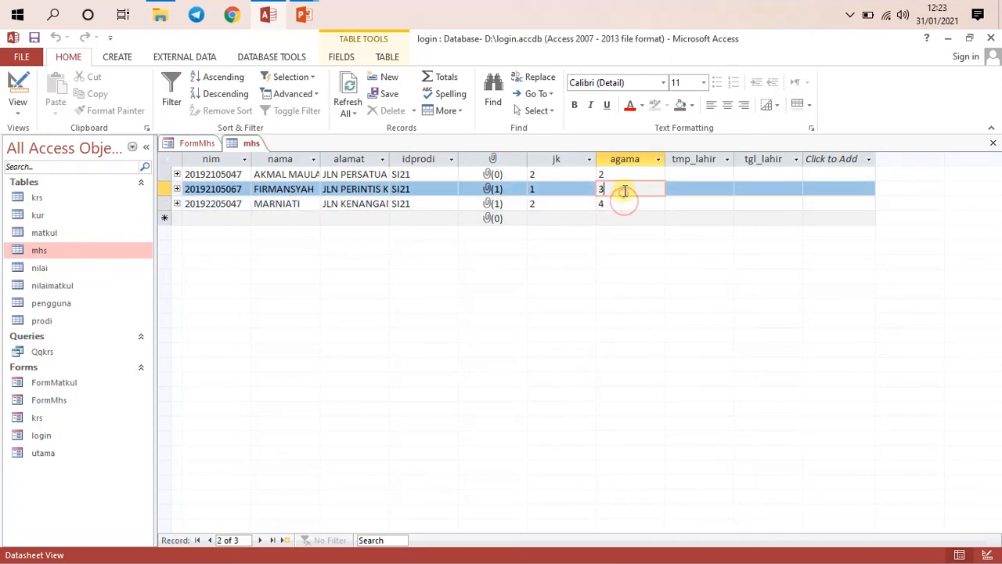
click(627, 205)
click(626, 191)
click(622, 203)
click(621, 192)
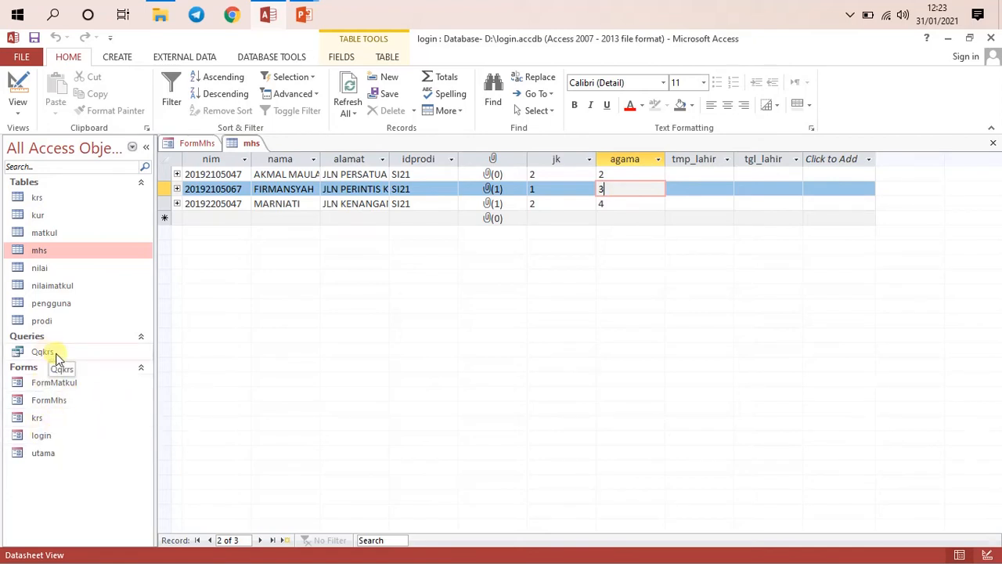
Close the mhs table datasheet to get back to the FormMhs design
right_click(251, 147)
click(251, 146)
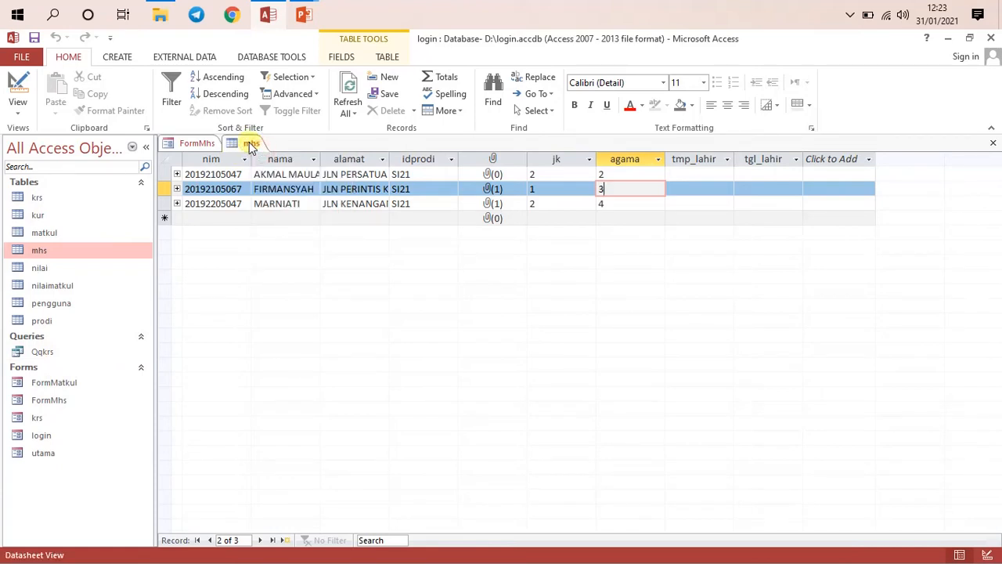
right_click(251, 146)
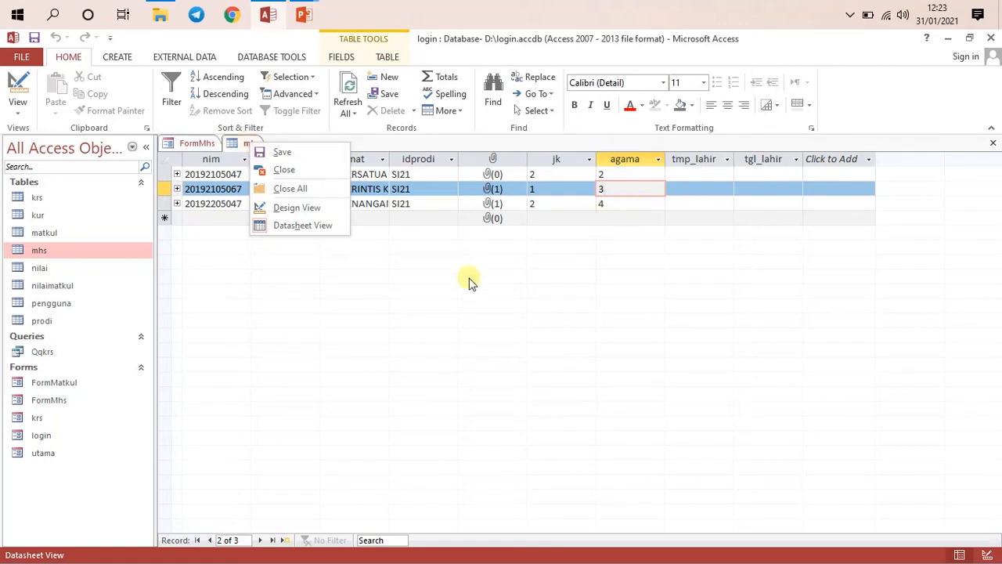
click(446, 238)
click(432, 188)
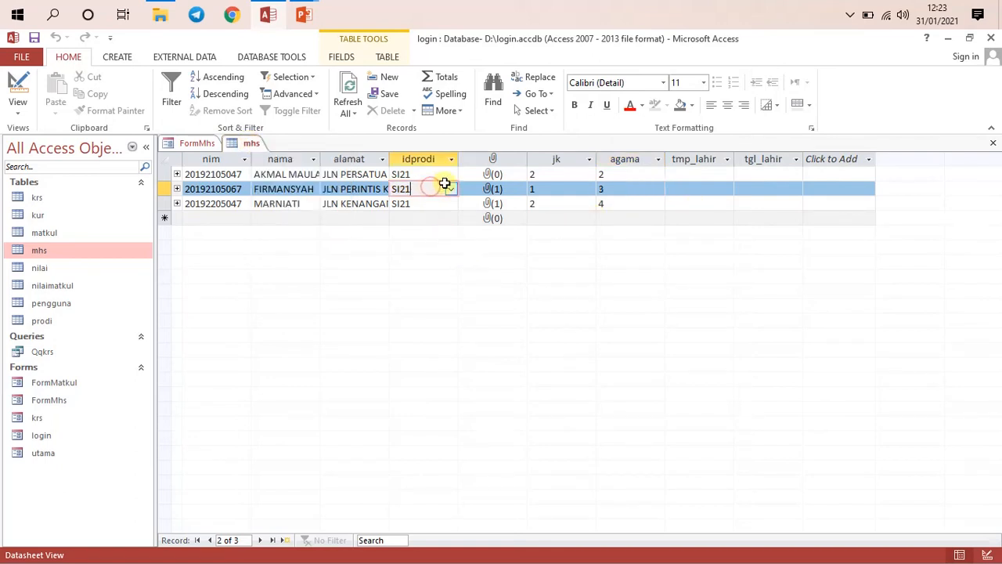
click(452, 189)
click(472, 278)
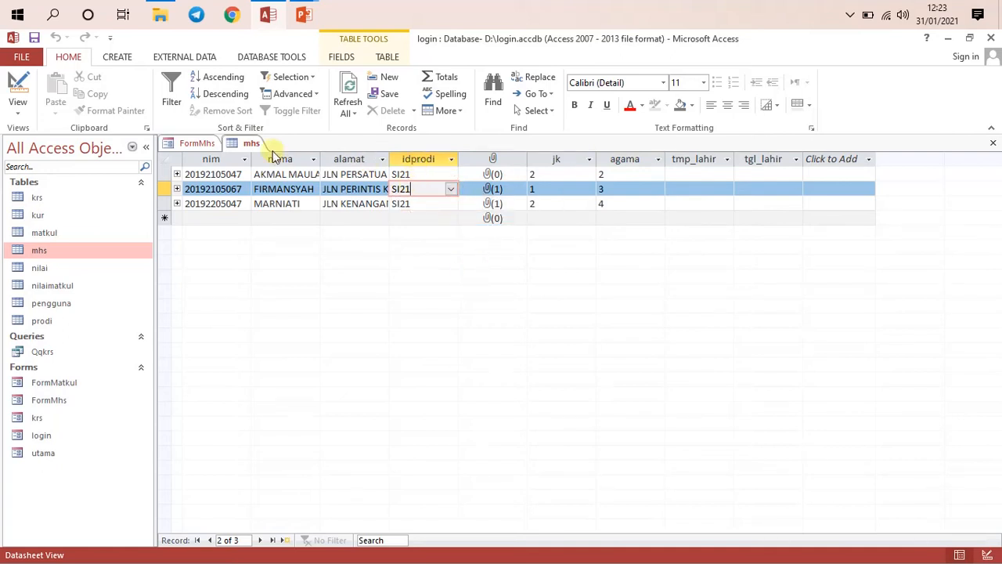
right_click(251, 144)
click(252, 146)
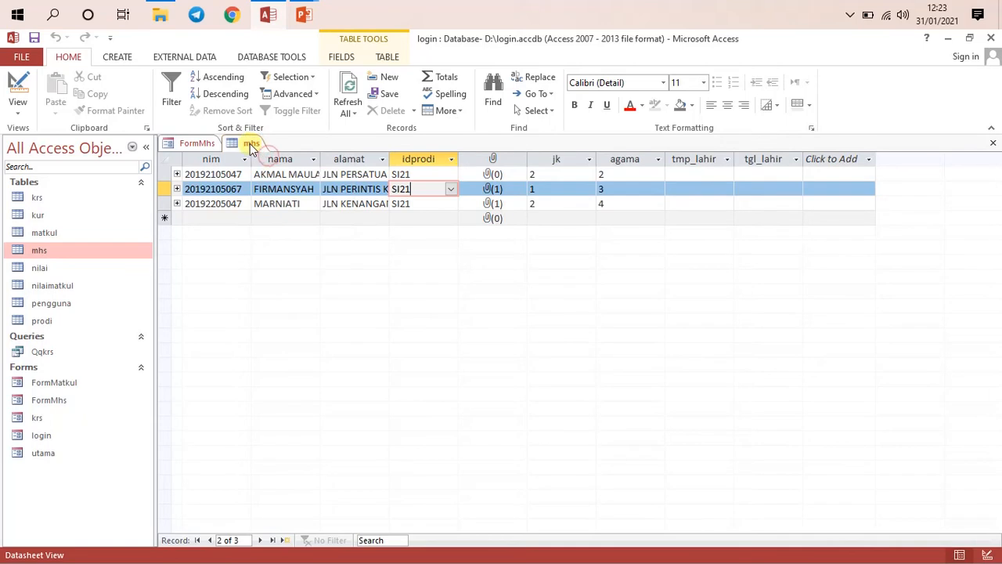
right_click(252, 147)
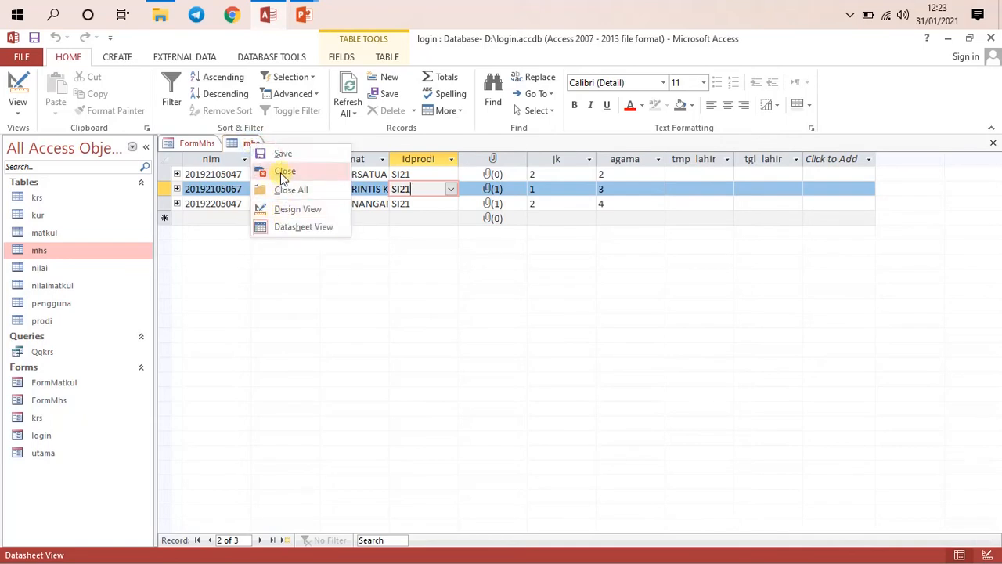
click(284, 173)
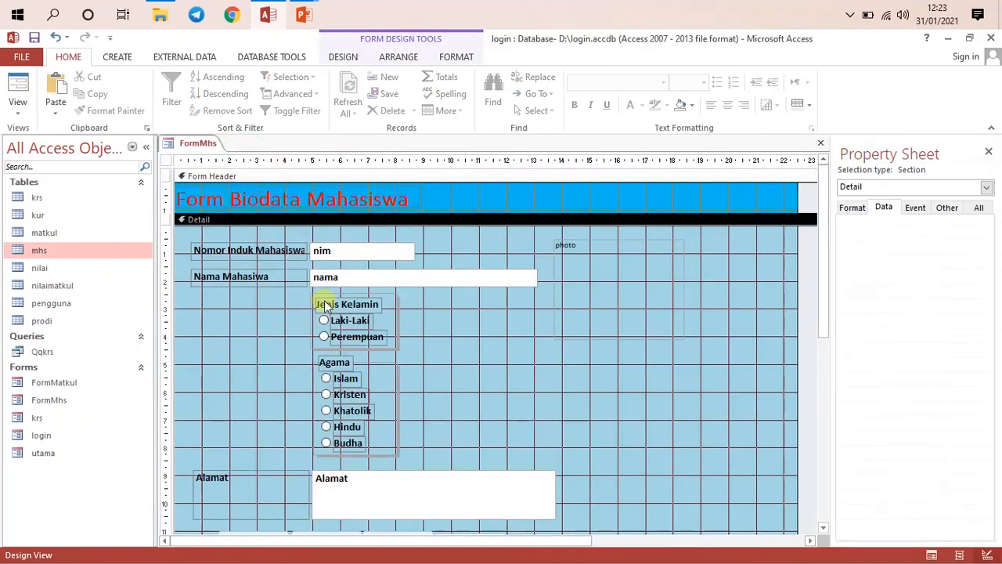
Move all the command and record navigation buttons down together to leave more space beneath the Alamat field
scroll(452, 356, down, 3)
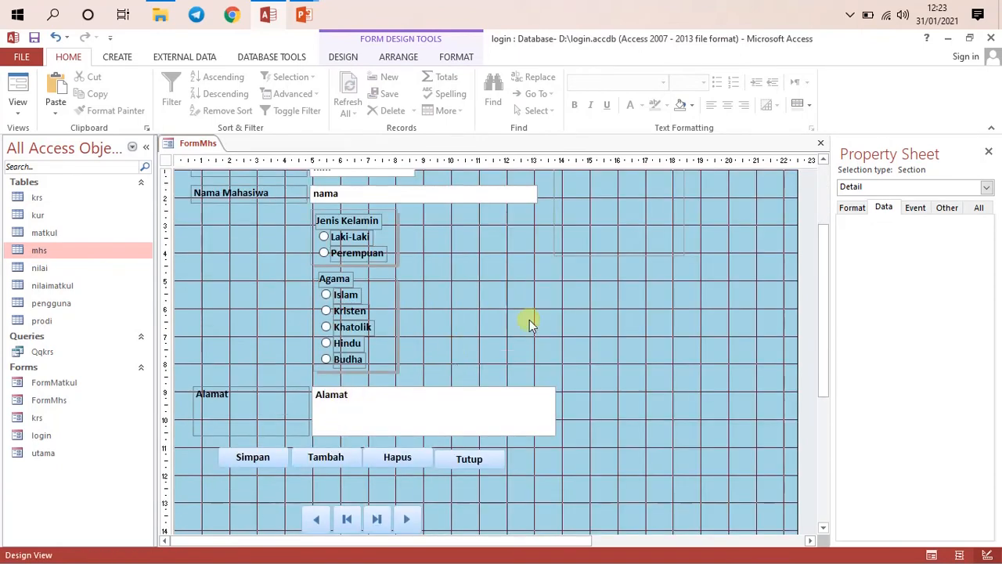
scroll(528, 321, up, 2)
scroll(525, 321, down, 2)
scroll(276, 396, down, 3)
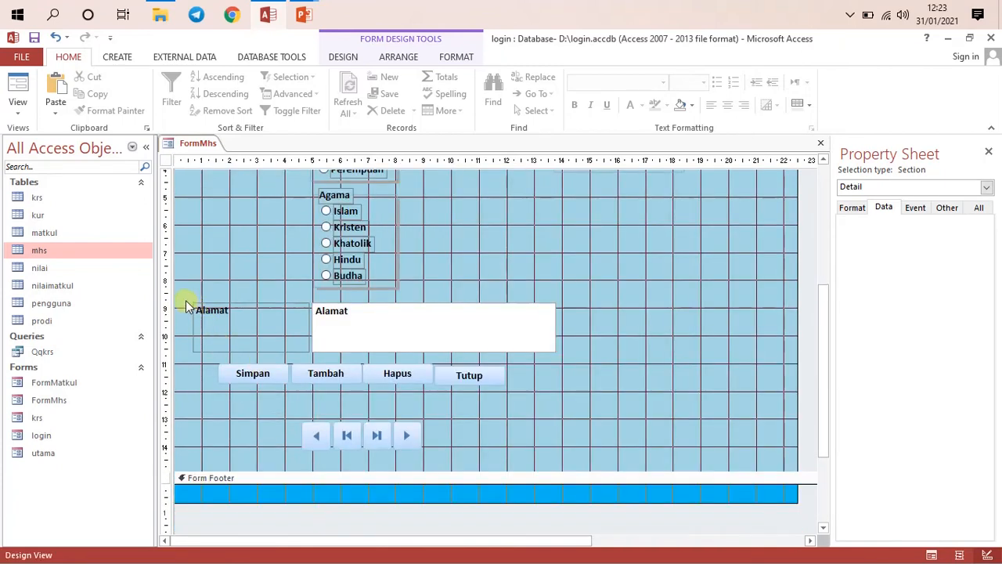
drag(194, 368, 530, 456)
scroll(575, 392, down, 2)
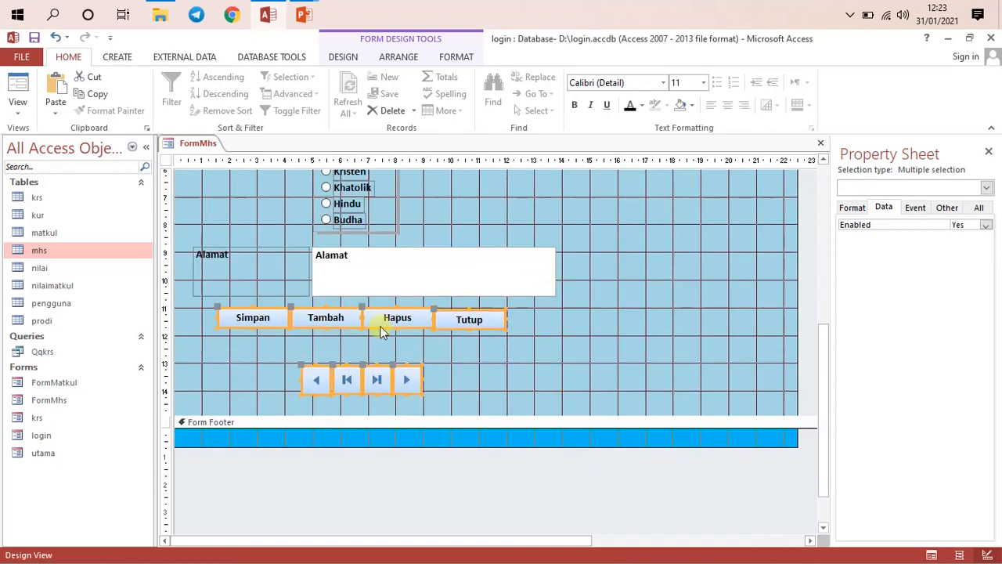
drag(380, 328, 383, 348)
scroll(572, 297, up, 5)
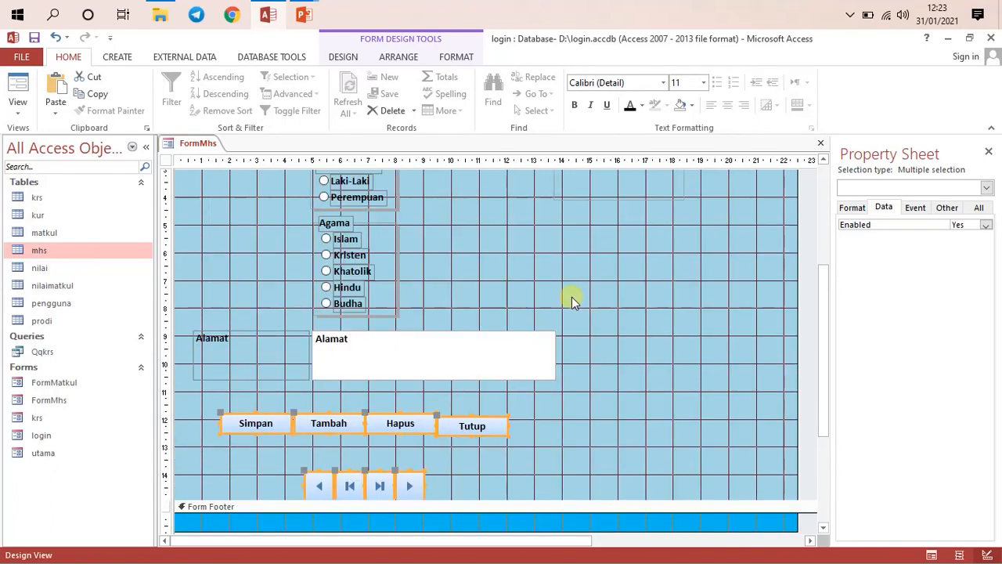
scroll(572, 297, up, 2)
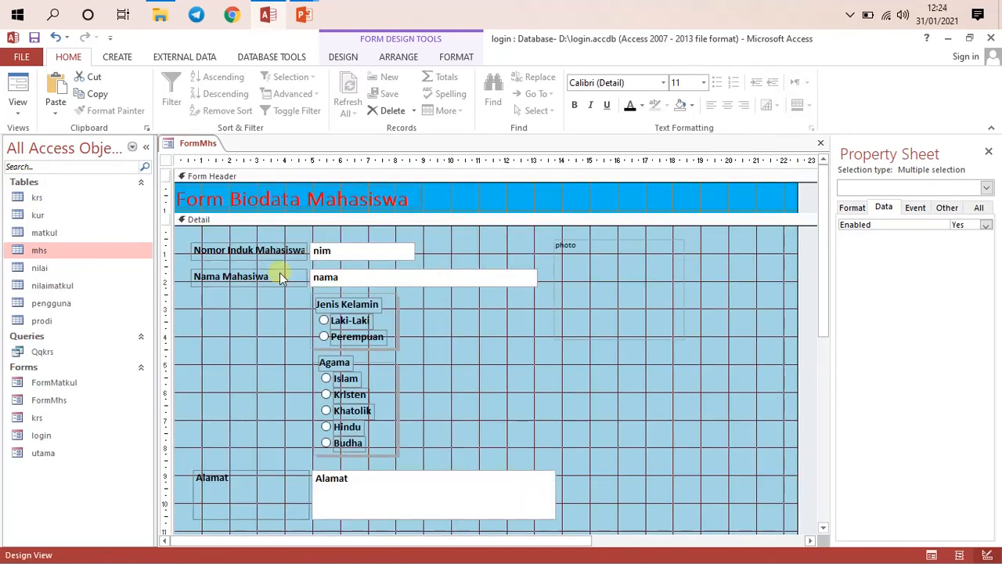
Move the Nama Mahasiswa row and Jenis Kelamin group up, and place the Agama group directly beneath them
drag(190, 274, 418, 278)
click(459, 326)
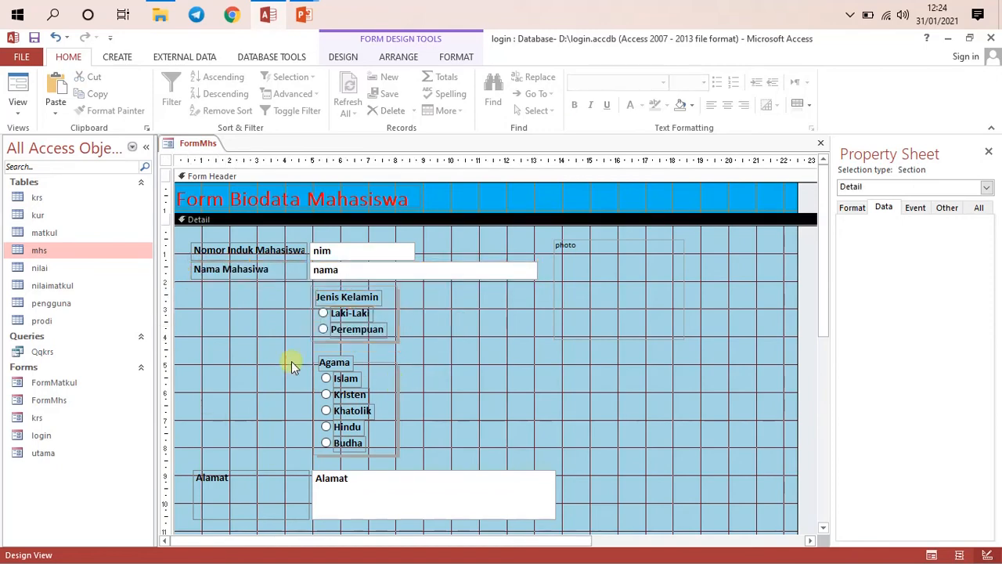
click(397, 398)
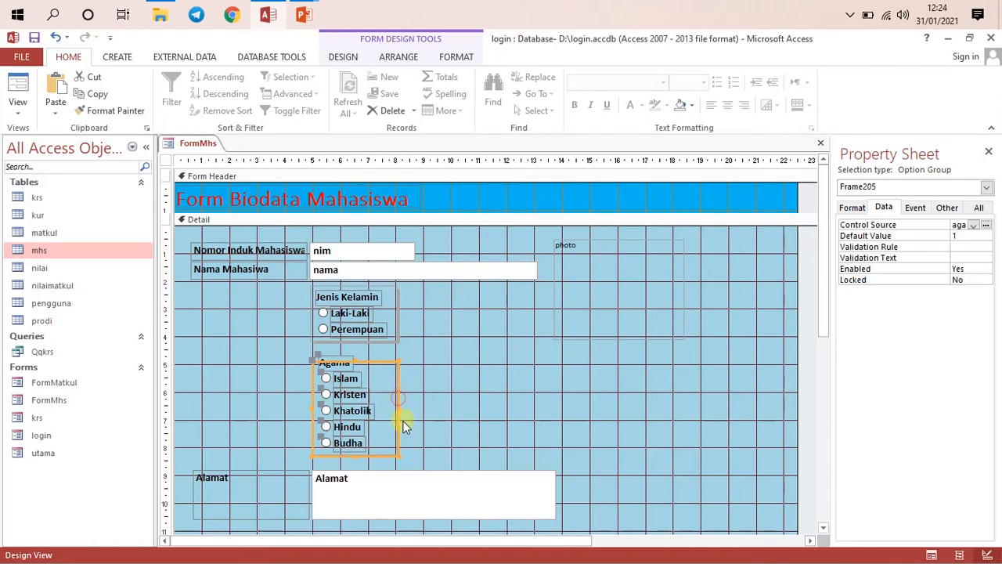
drag(397, 416, 398, 396)
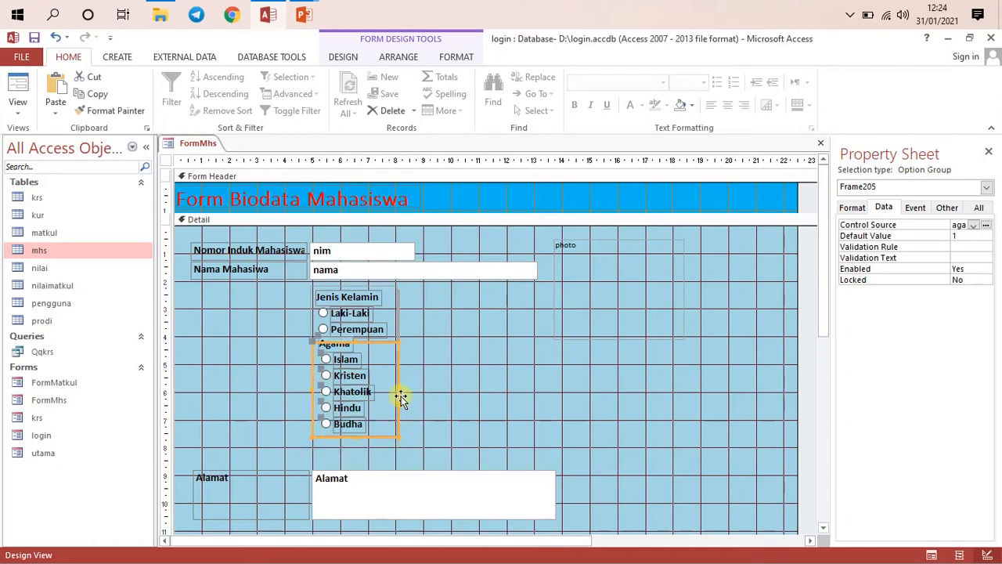
click(453, 386)
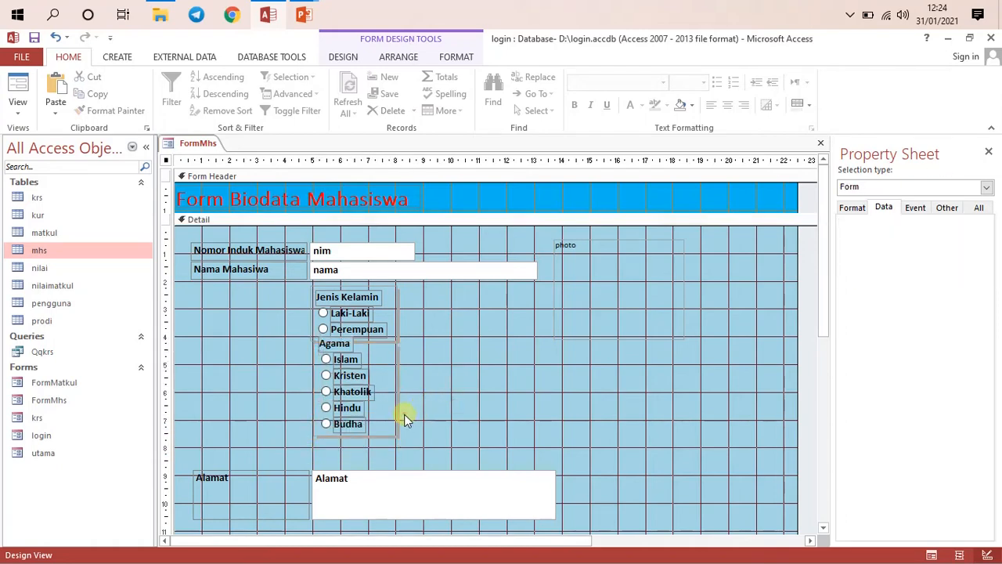
click(397, 410)
drag(398, 403, 398, 408)
click(437, 393)
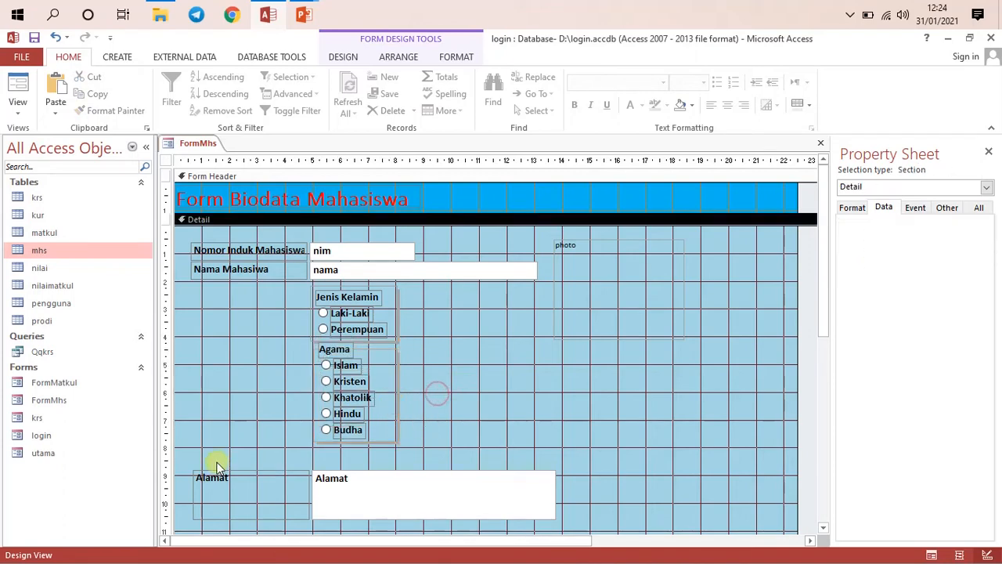
Move the Alamat label and text box up to just below the Agama group
scroll(220, 467, down, 2)
drag(190, 410, 459, 479)
drag(395, 463, 400, 439)
click(495, 479)
Move the Simpan, Tambah, Hapus and Tutup buttons down just above the navigation buttons and align them in a Tabular layout
scroll(495, 479, down, 2)
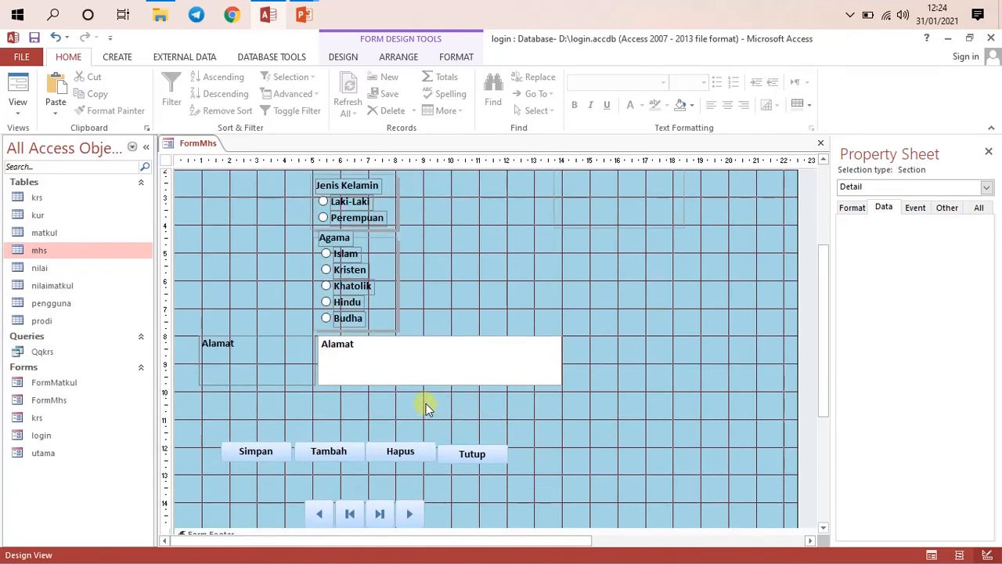
drag(208, 443, 525, 454)
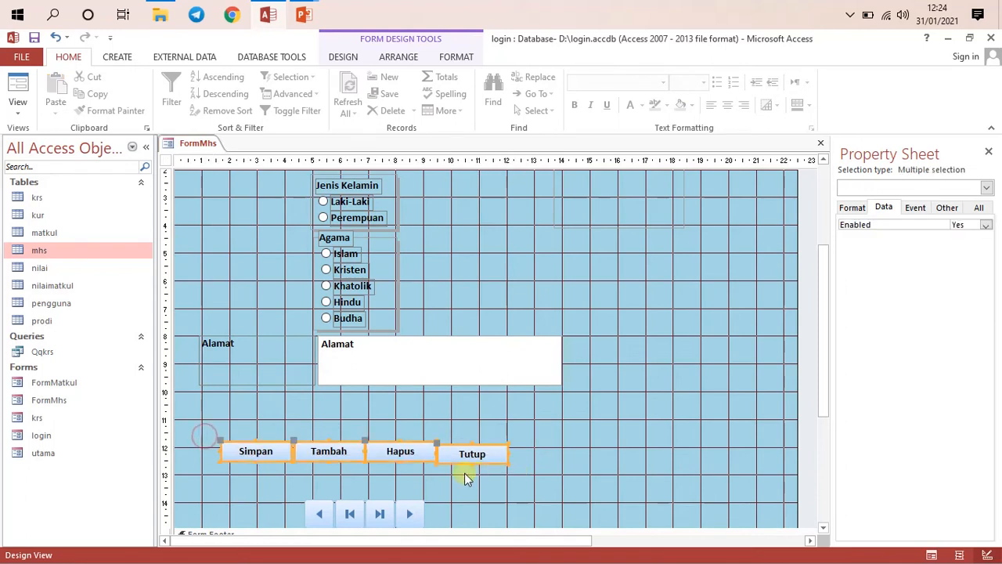
drag(407, 462, 412, 493)
click(399, 57)
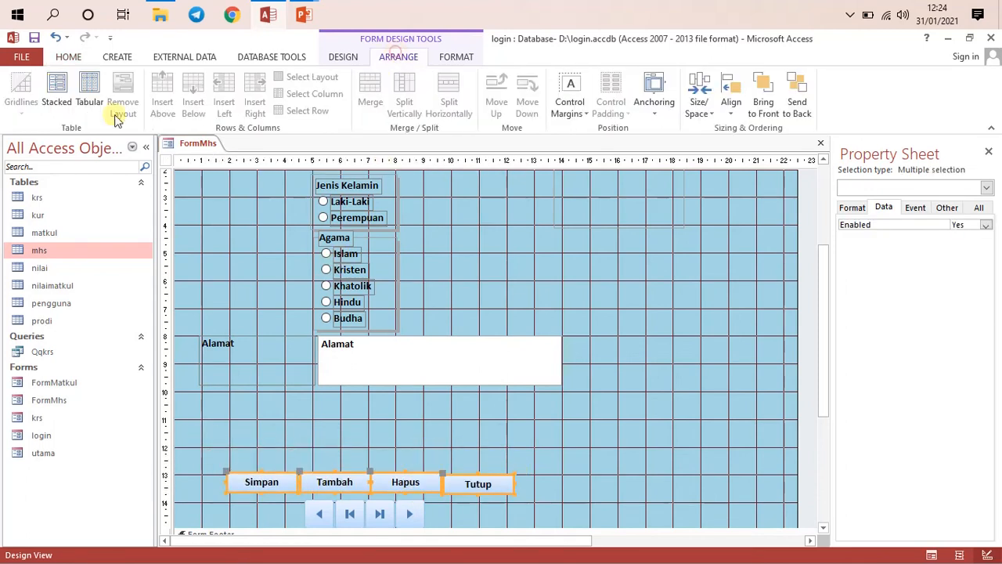
click(86, 106)
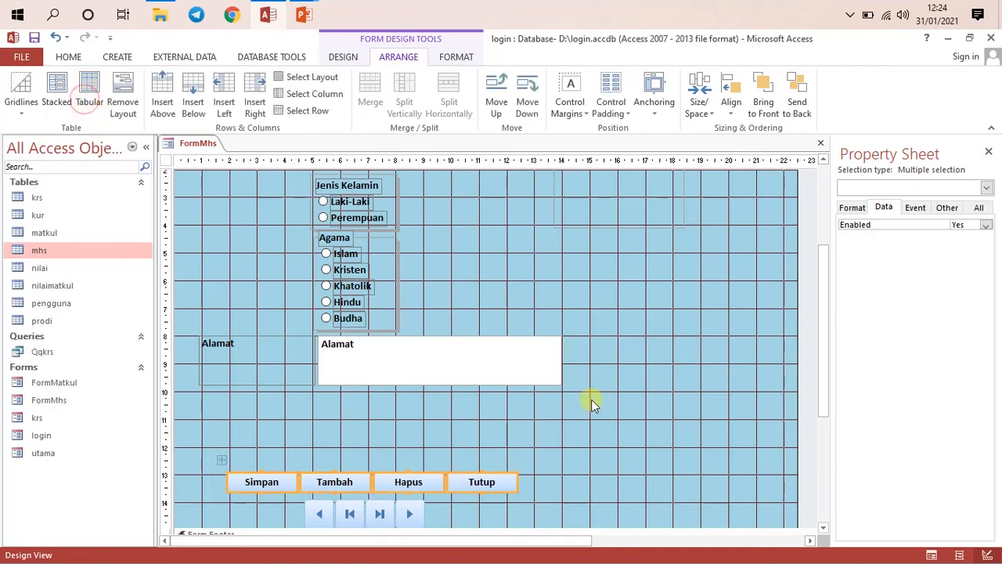
click(561, 389)
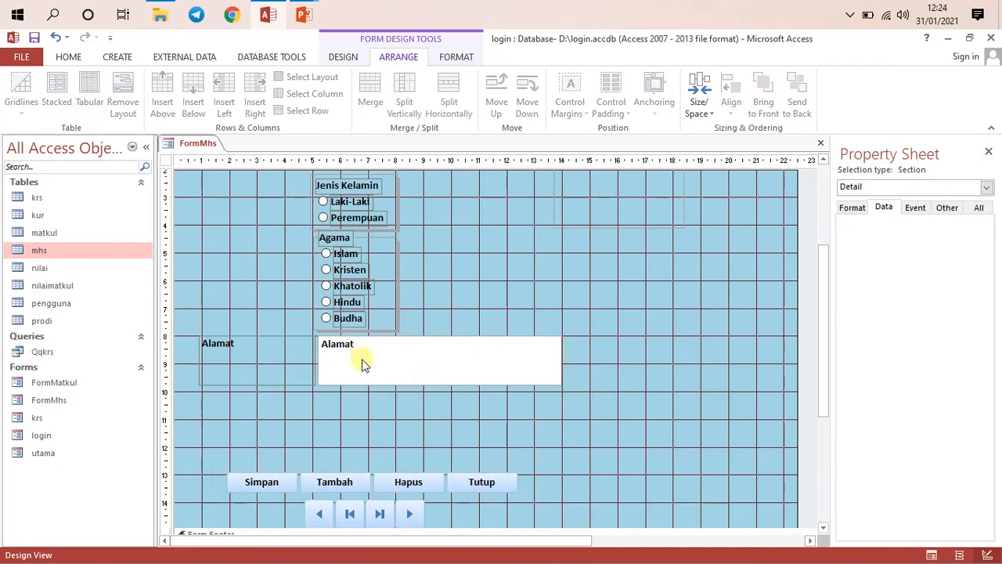
Save FormMhs and display it in Layout View
right_click(213, 145)
click(230, 160)
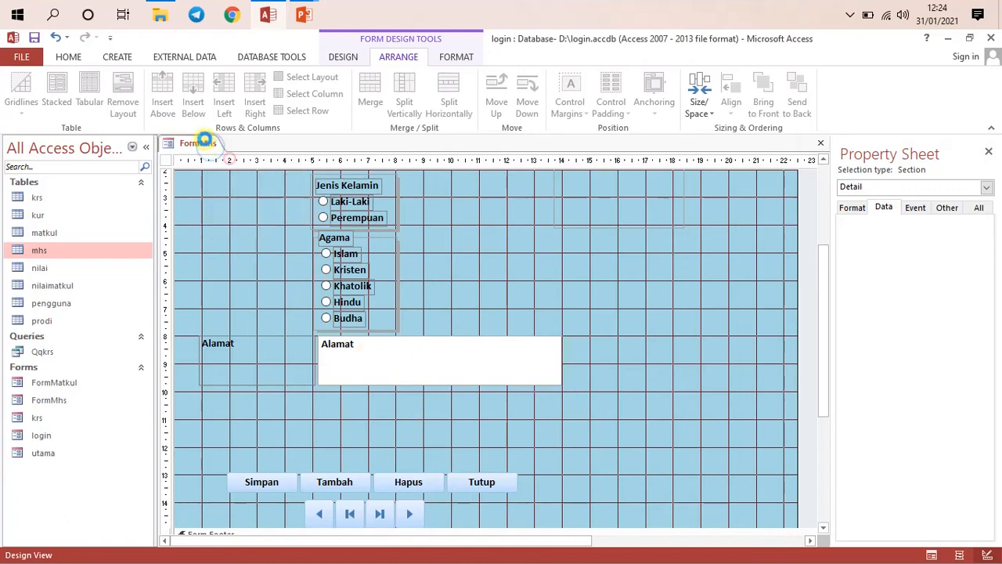
right_click(208, 142)
click(254, 225)
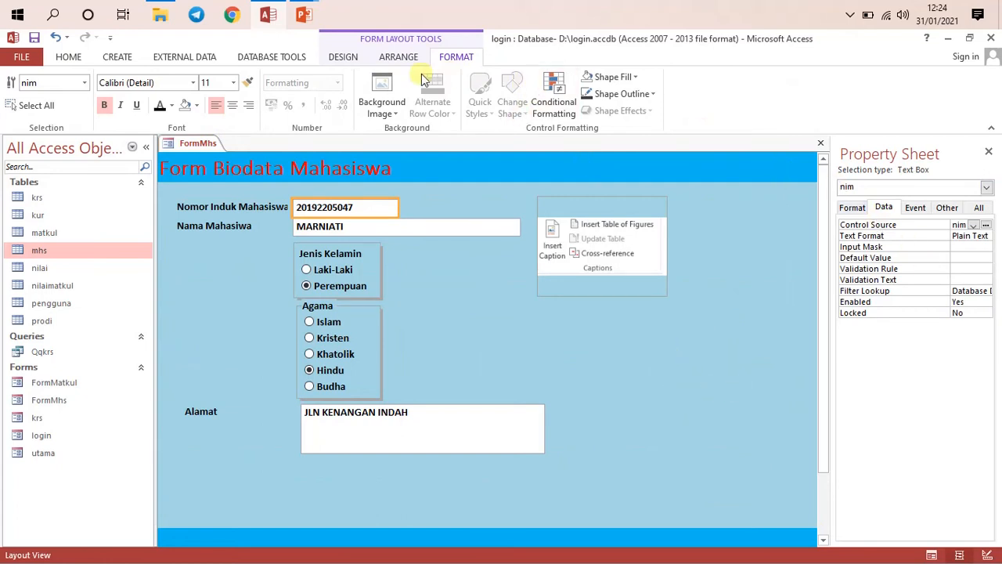
Add the existing idprodi field to FormMhs in the space below Alamat, above the Simpan button
click(344, 57)
click(708, 100)
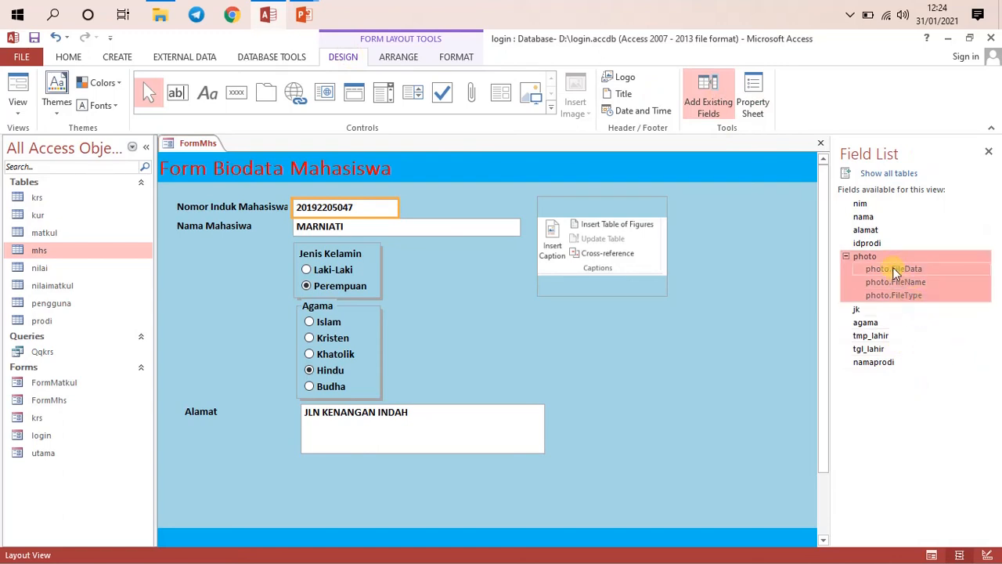
click(874, 243)
drag(897, 248, 306, 475)
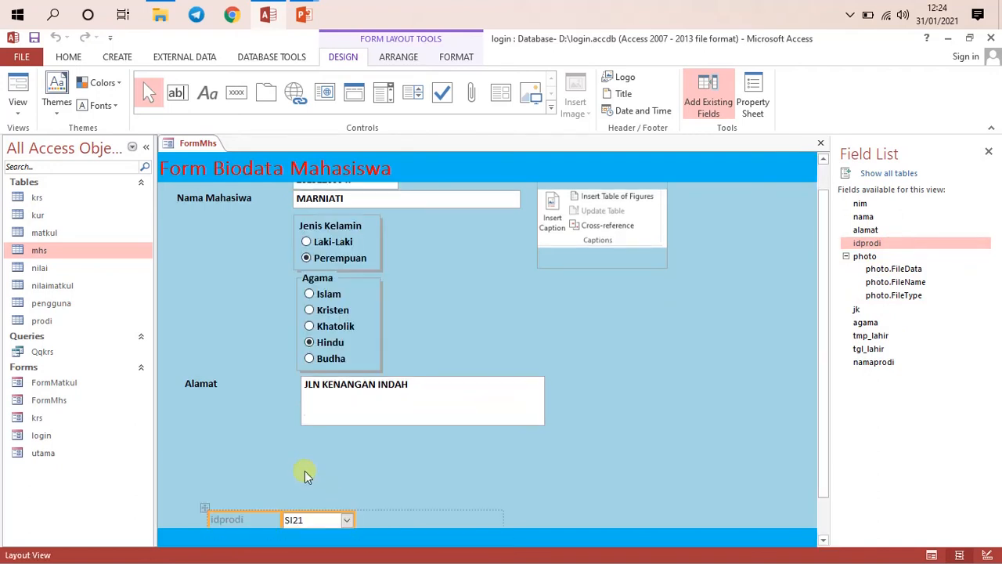
scroll(438, 481, down, 1)
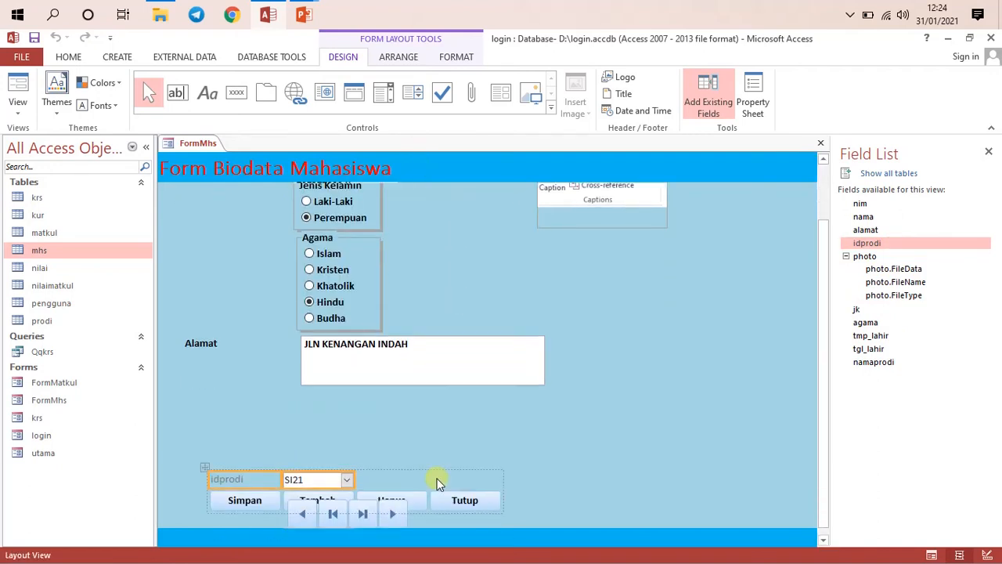
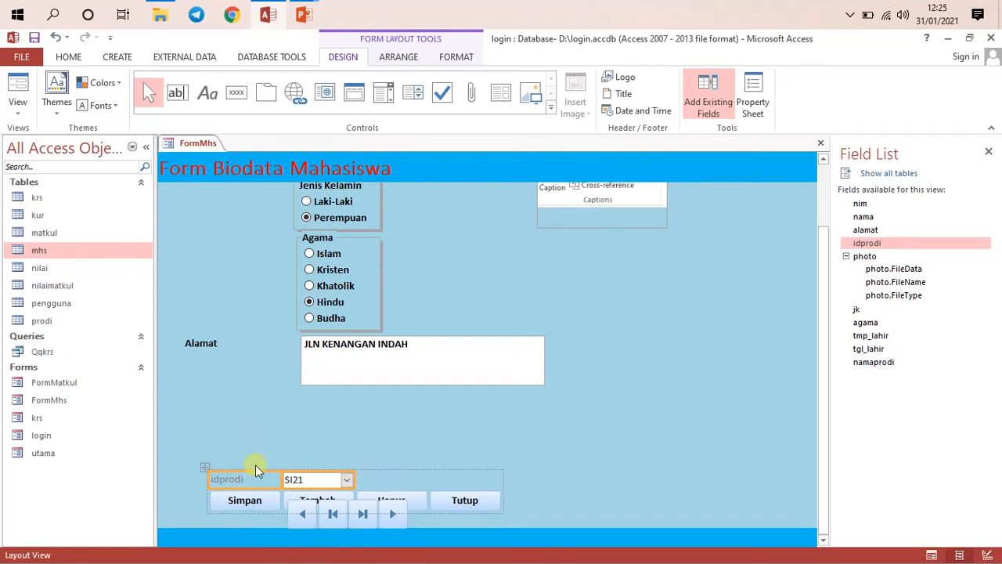
Try to move the idprodi label and combo box up toward Alamat, separately from the button row
drag(256, 470, 271, 371)
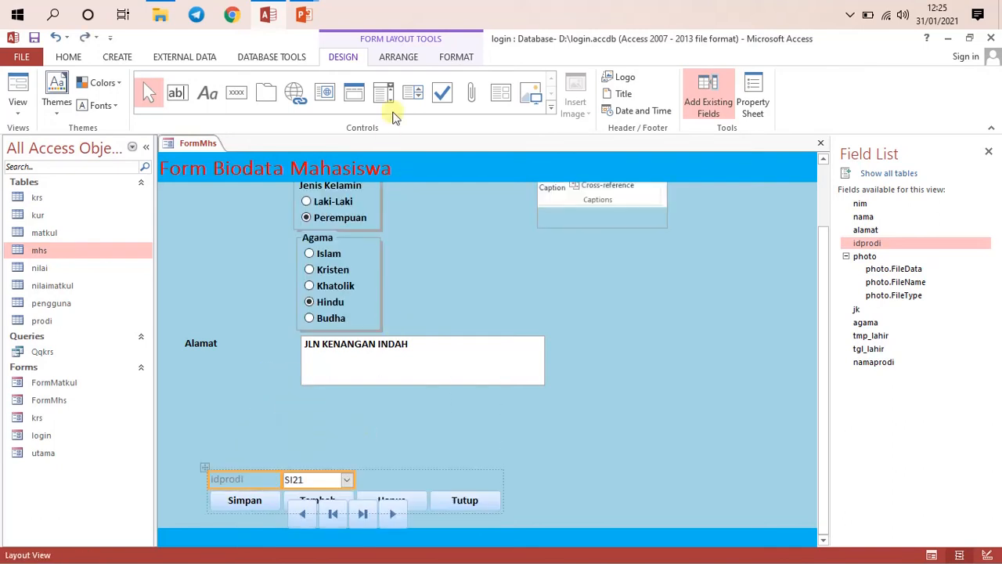
click(396, 58)
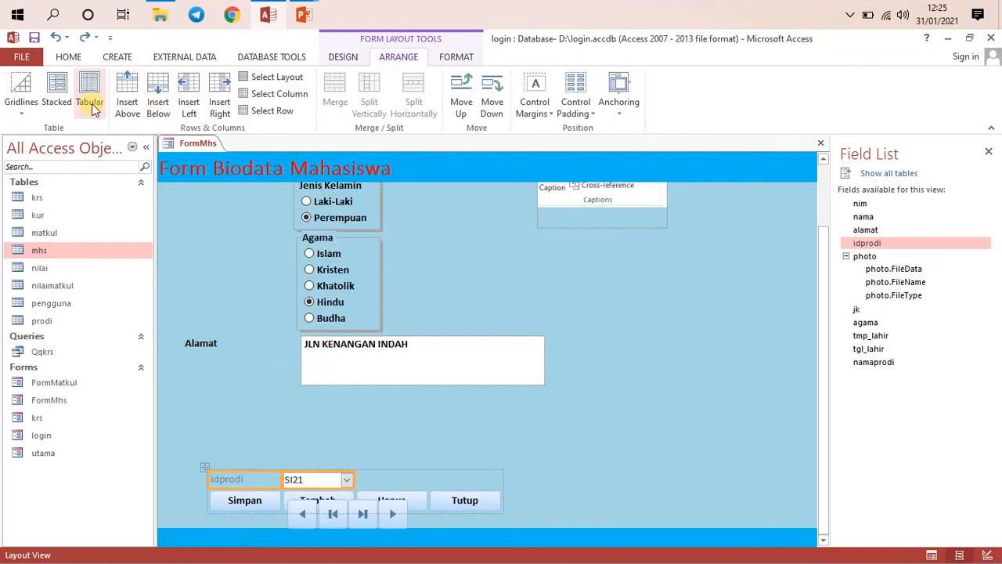
click(202, 466)
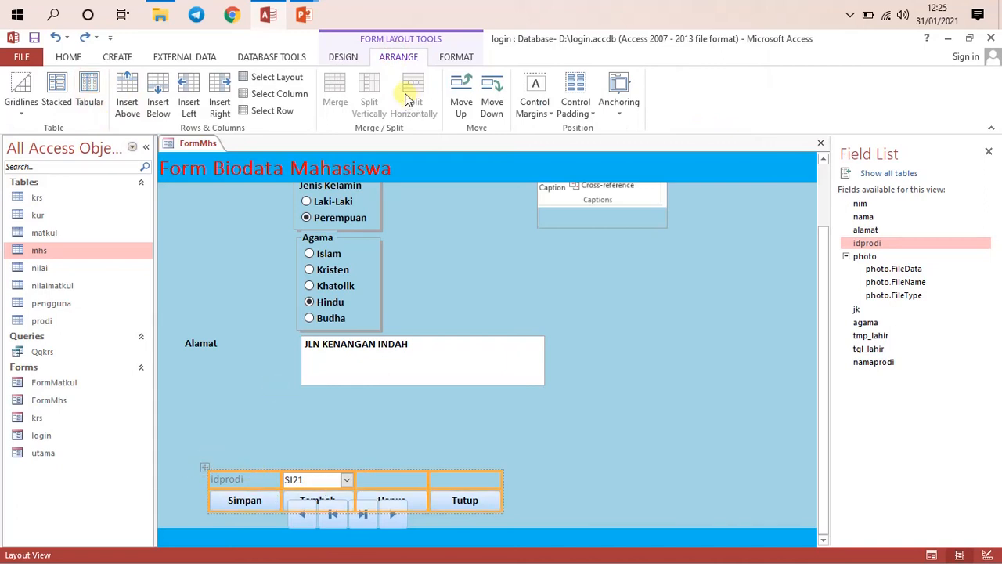
click(600, 398)
click(350, 480)
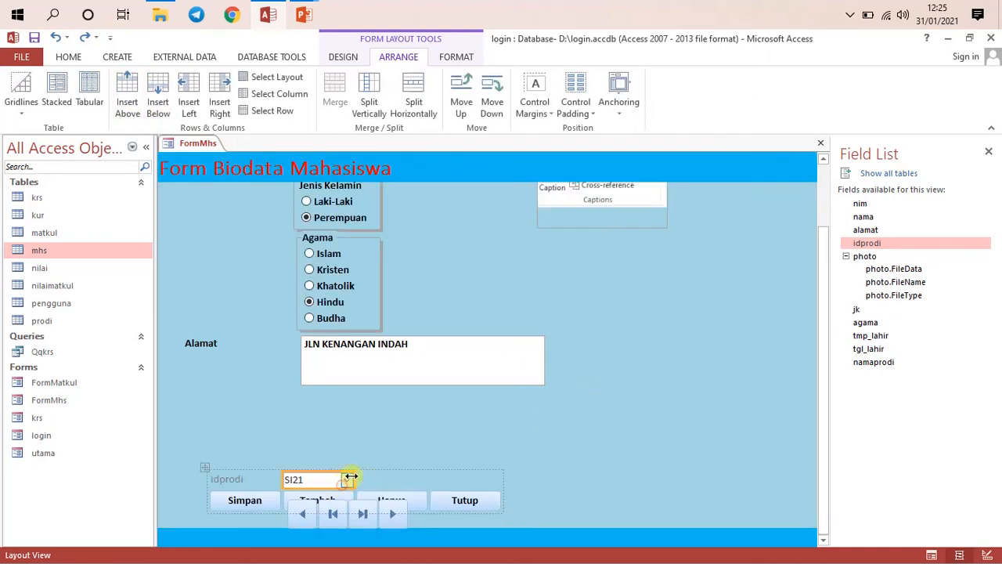
click(261, 470)
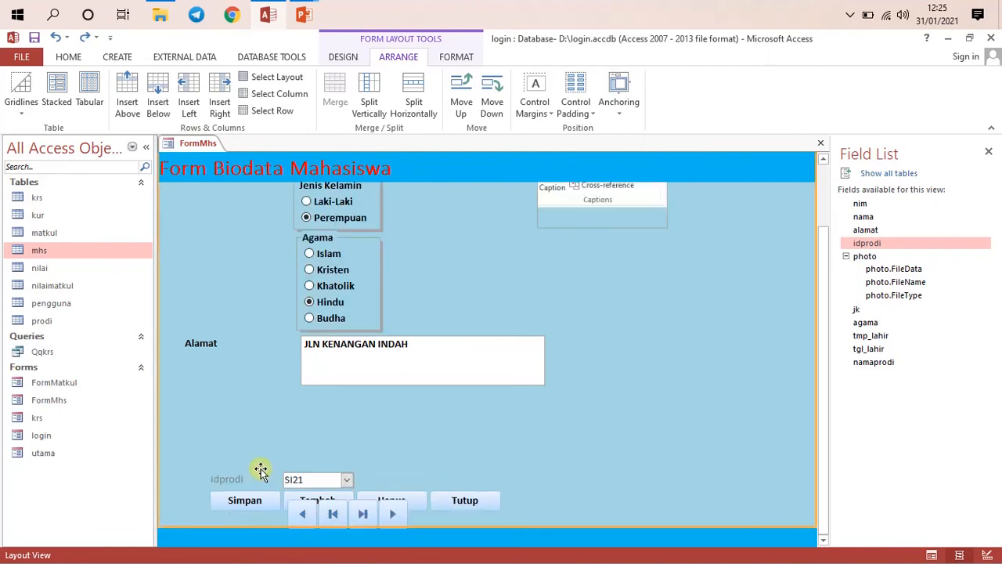
click(227, 478)
Move the whole layout holding idprodi and the Simpan, Tambah, Hapus and Tutup buttons to just above the navigation buttons
click(203, 465)
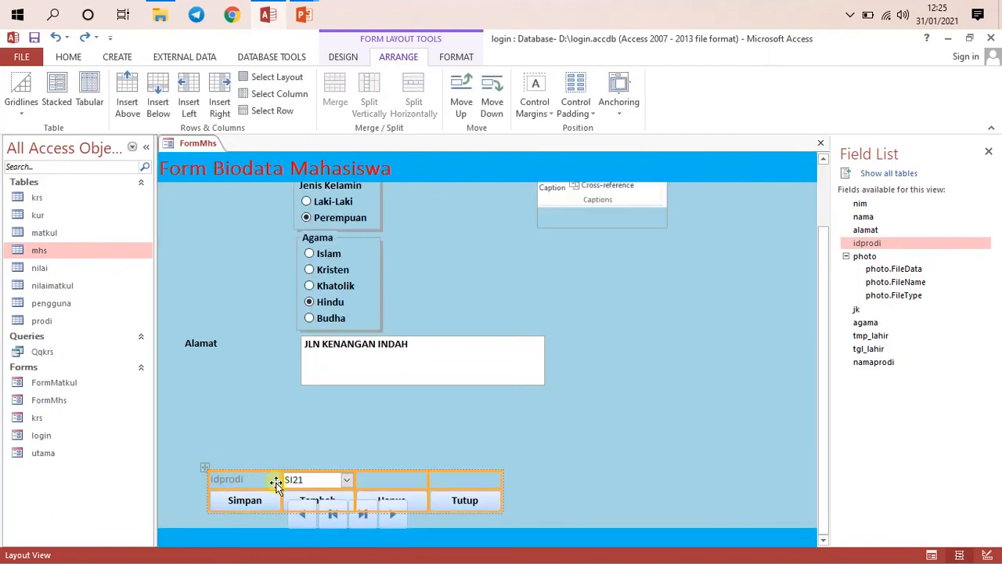
drag(276, 483, 282, 429)
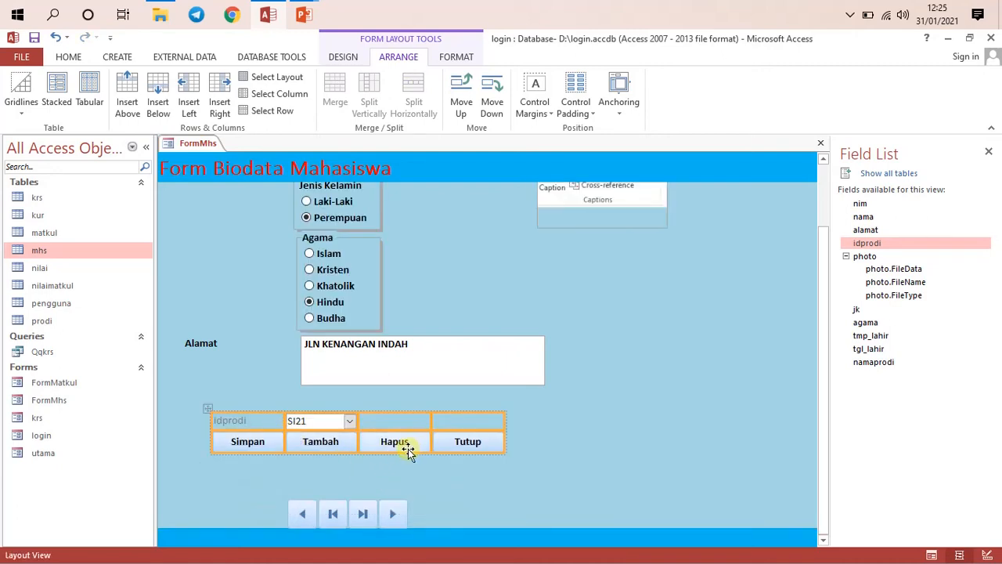
drag(406, 453, 399, 483)
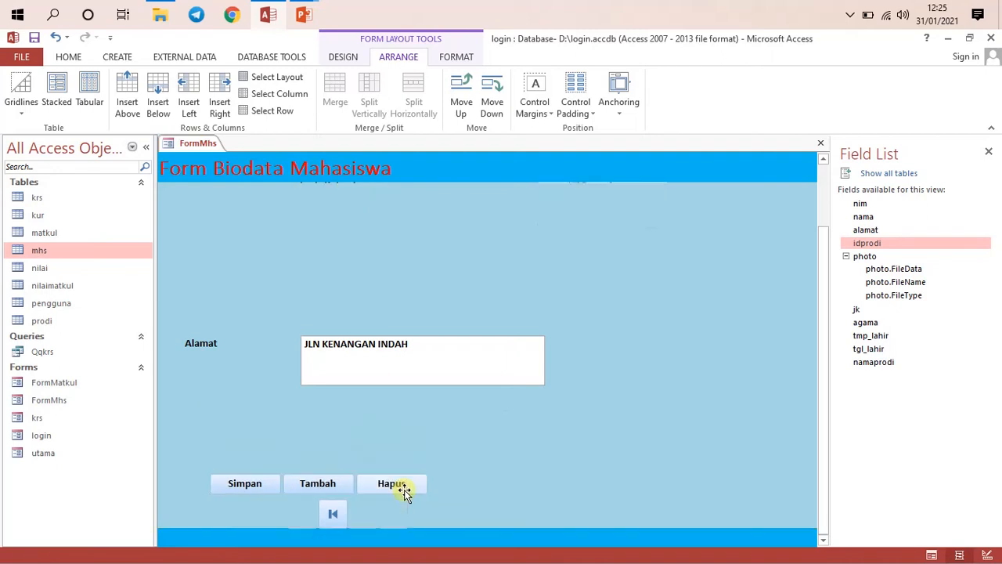
click(624, 404)
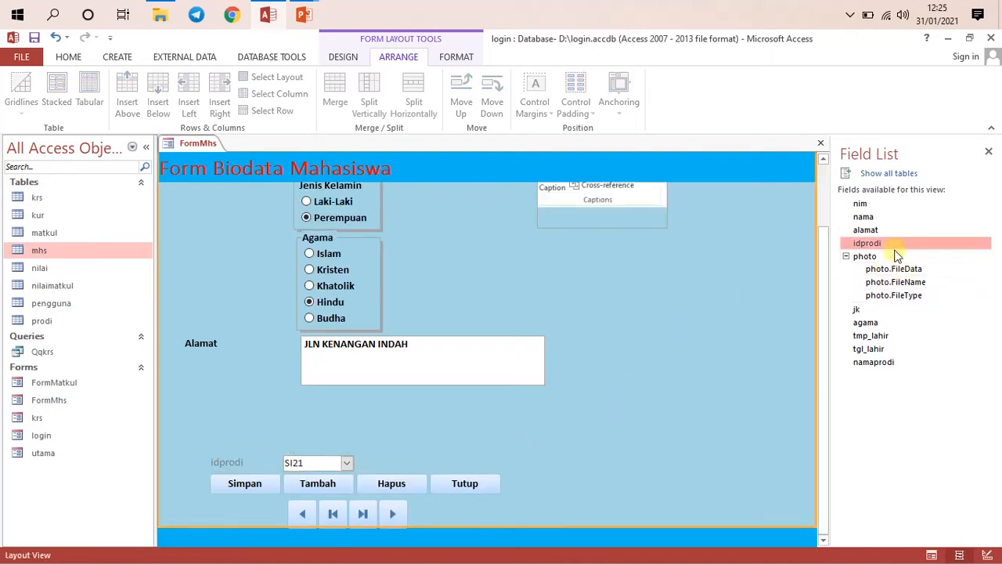
Add the existing namaprodi field beside the idprodi combo box in the same layout row and save FormMhs
drag(889, 363, 376, 471)
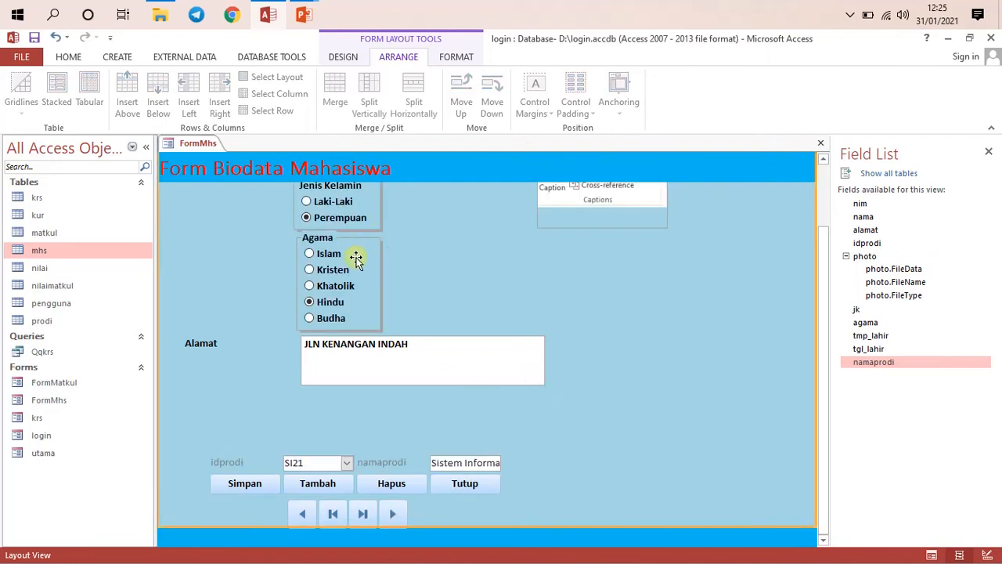
right_click(205, 145)
click(212, 156)
Display FormMhs in Design View and remove the layout grouping idprodi, namaprodi and the four command buttons
right_click(202, 144)
click(240, 244)
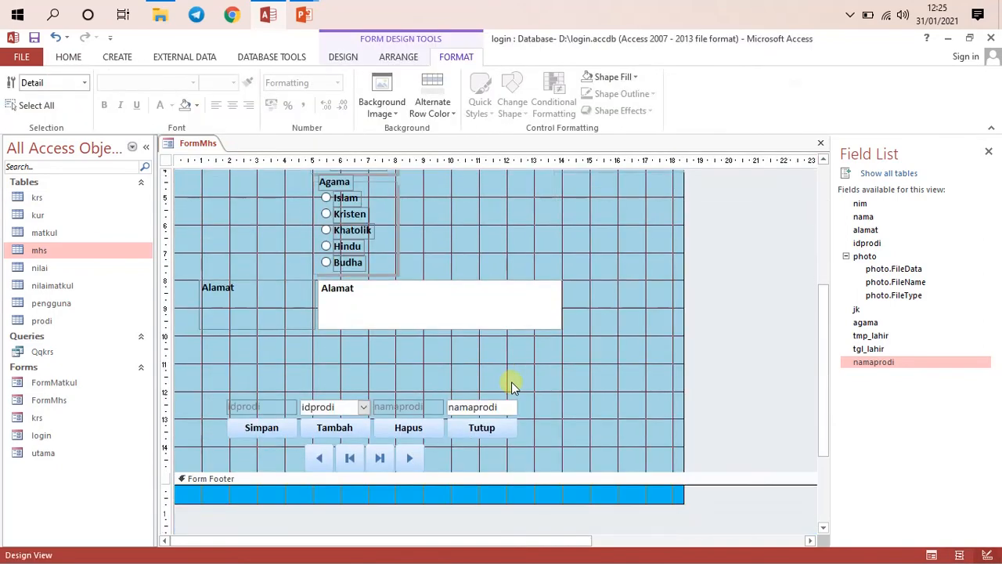
click(291, 407)
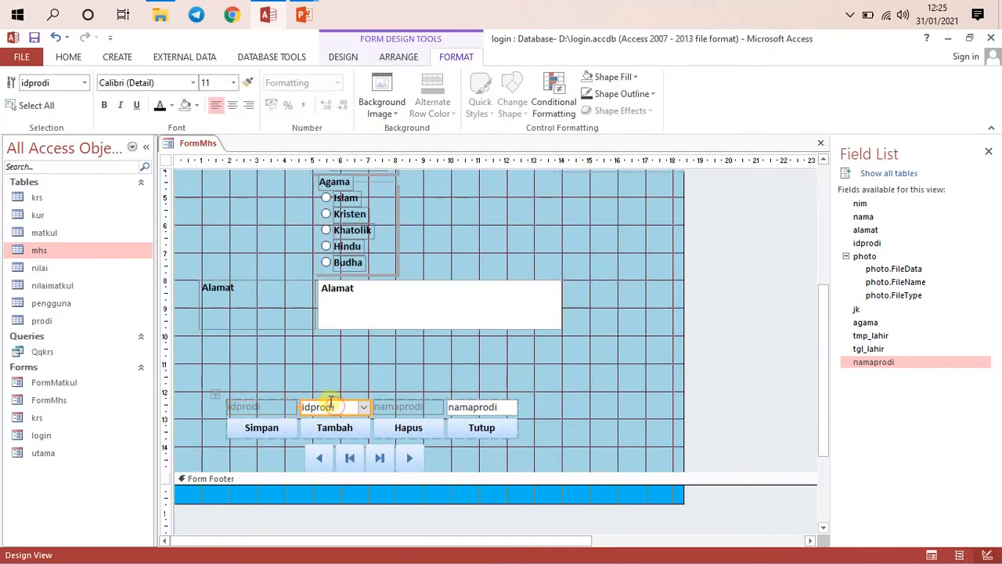
click(215, 394)
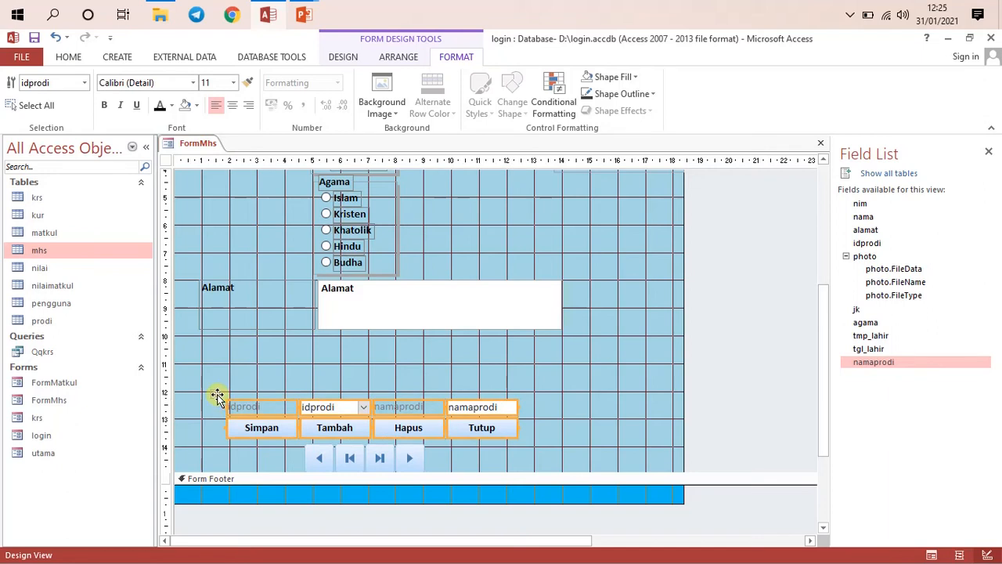
click(382, 56)
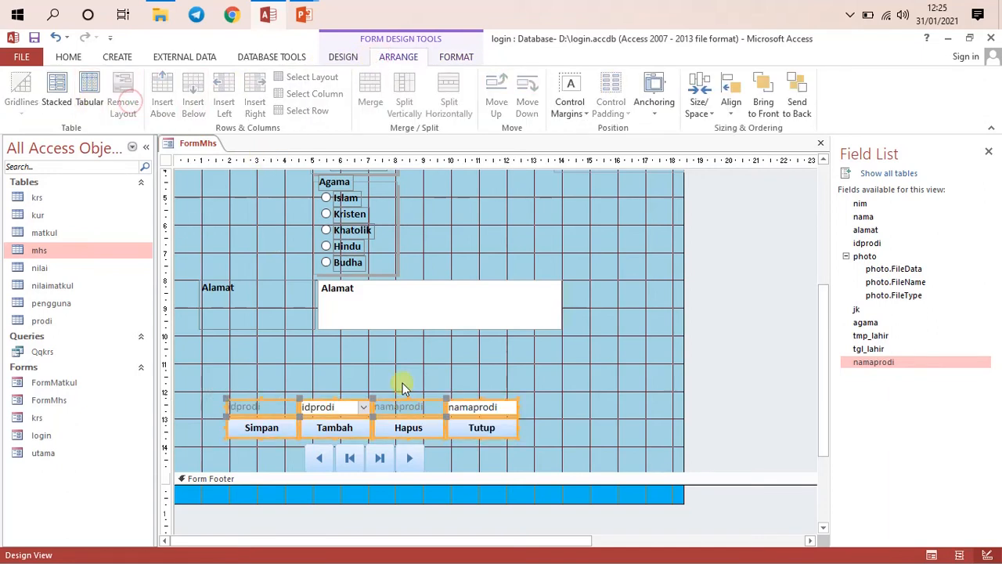
Move the idprodi label and combo box to just below Alamat, and place the namaprodi label and text box directly beneath them
click(263, 406)
click(321, 395)
drag(321, 403, 338, 339)
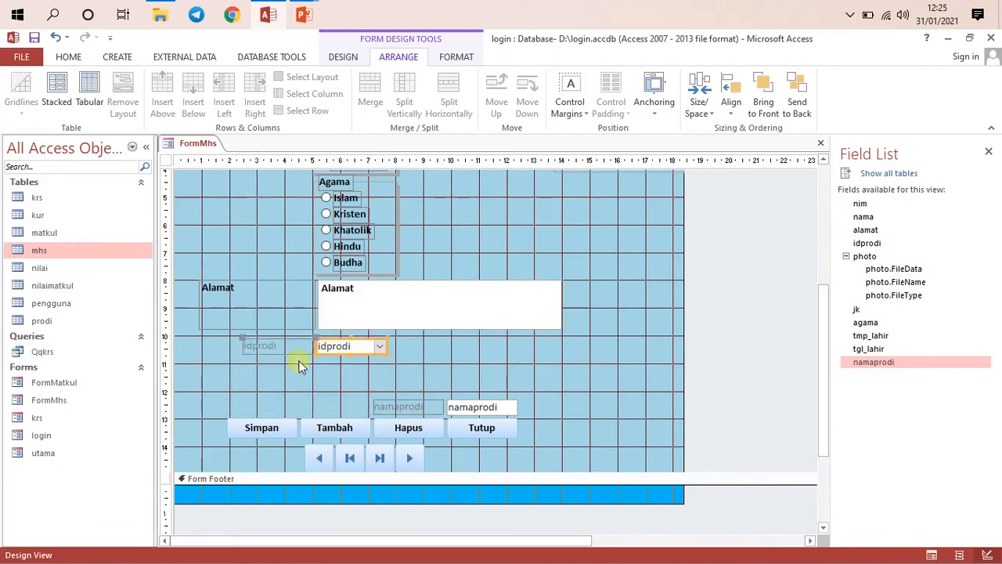
click(481, 404)
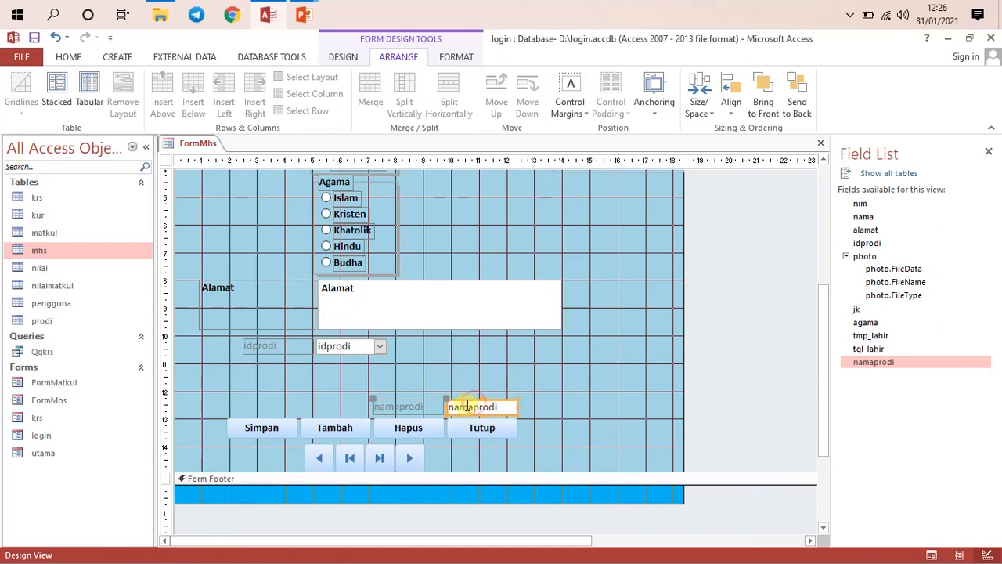
drag(466, 399, 336, 363)
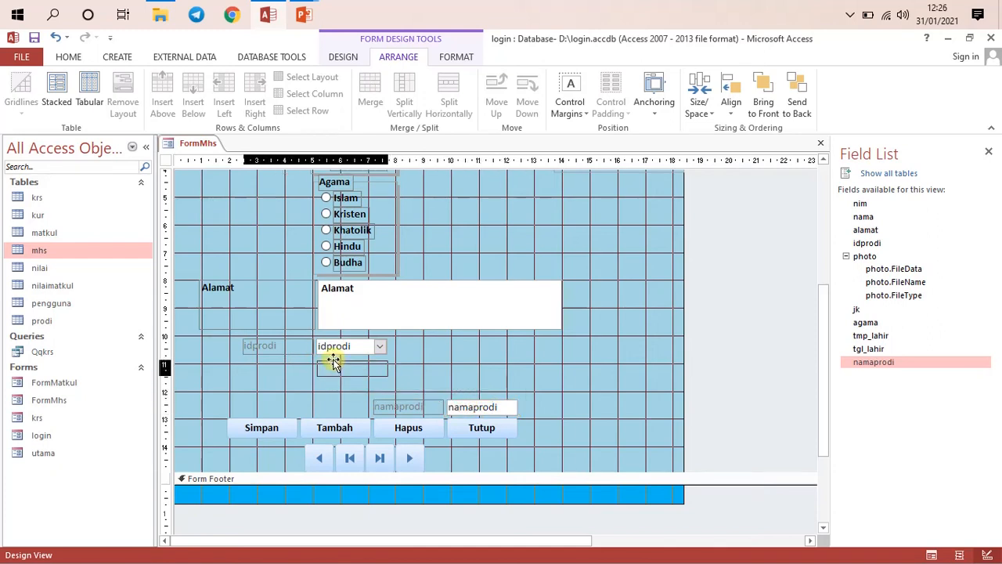
drag(337, 360, 334, 360)
click(424, 368)
Make the text of the idprodi and namaprodi labels and boxes bold
drag(214, 335, 435, 398)
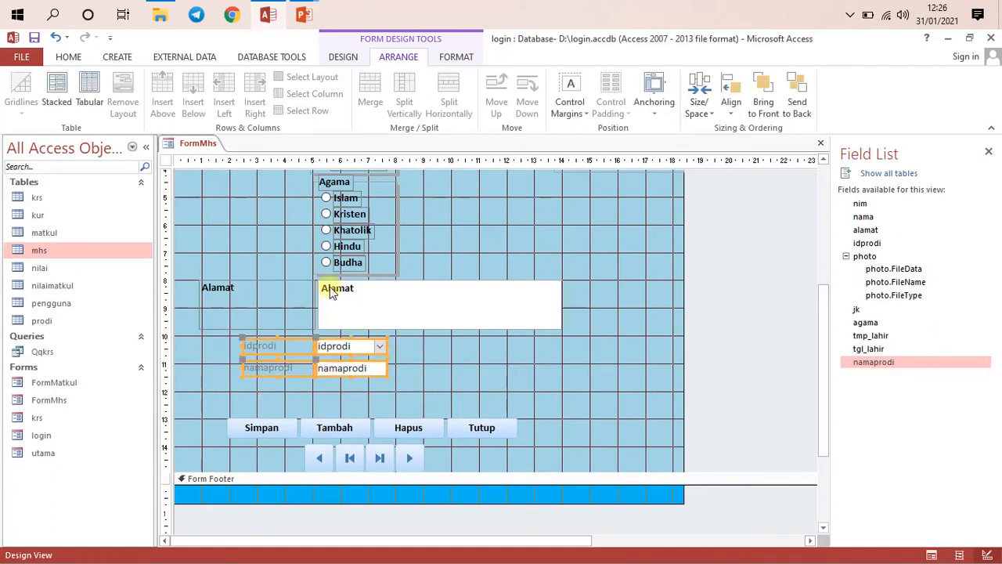
click(68, 56)
click(574, 104)
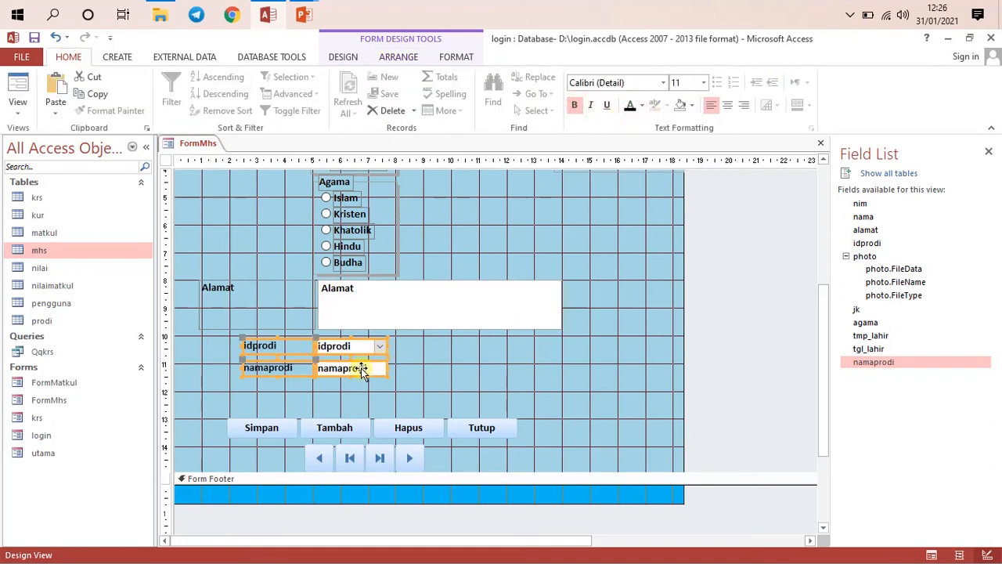
Try Tabular and Stacked layouts on the idprodi and namaprodi controls, and remove the layout again
click(399, 56)
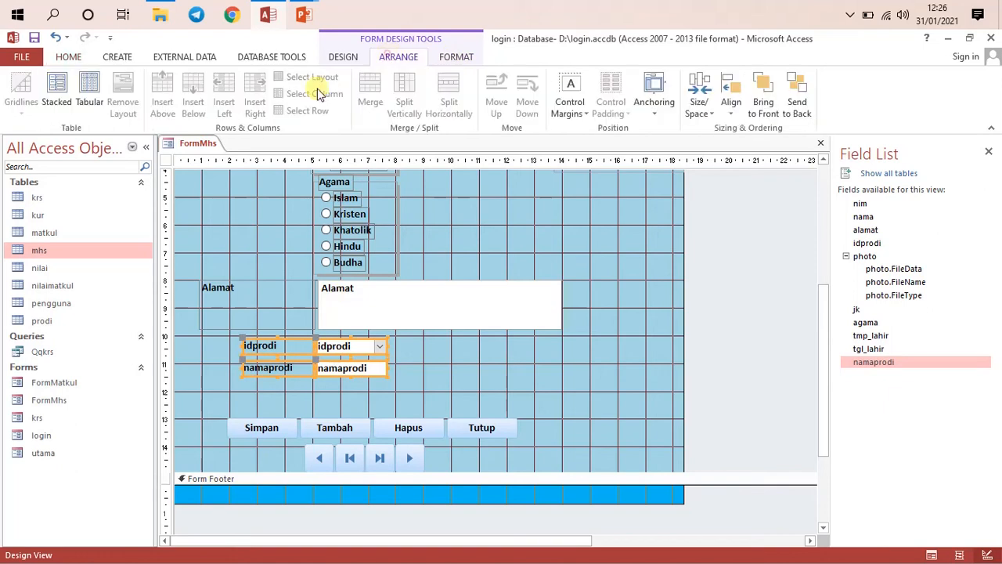
click(87, 93)
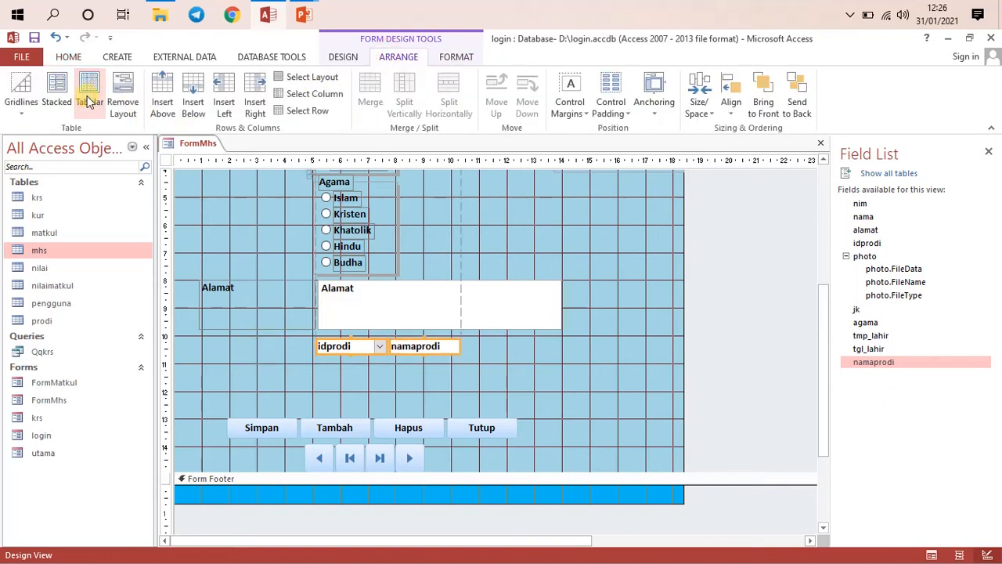
click(56, 92)
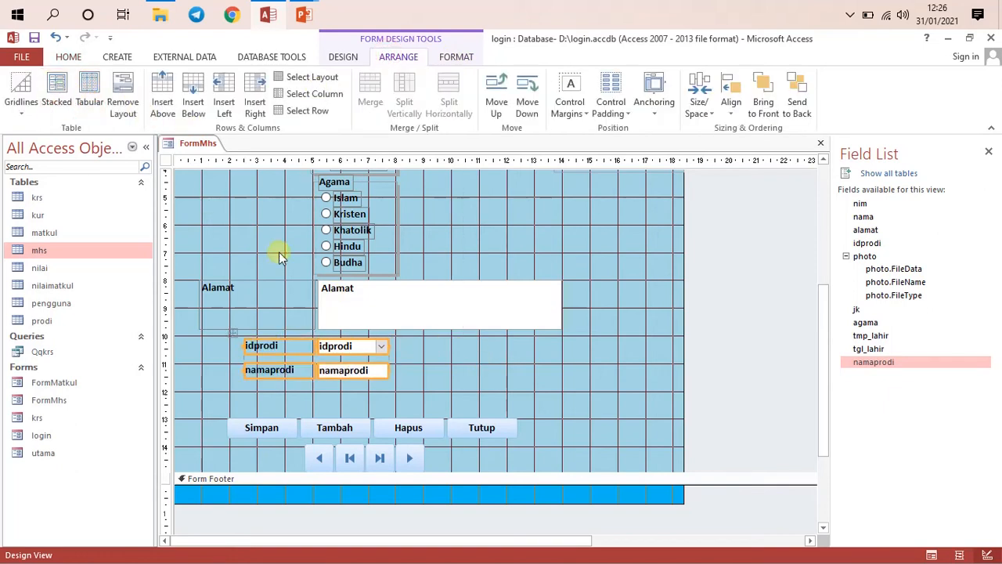
click(123, 97)
click(465, 384)
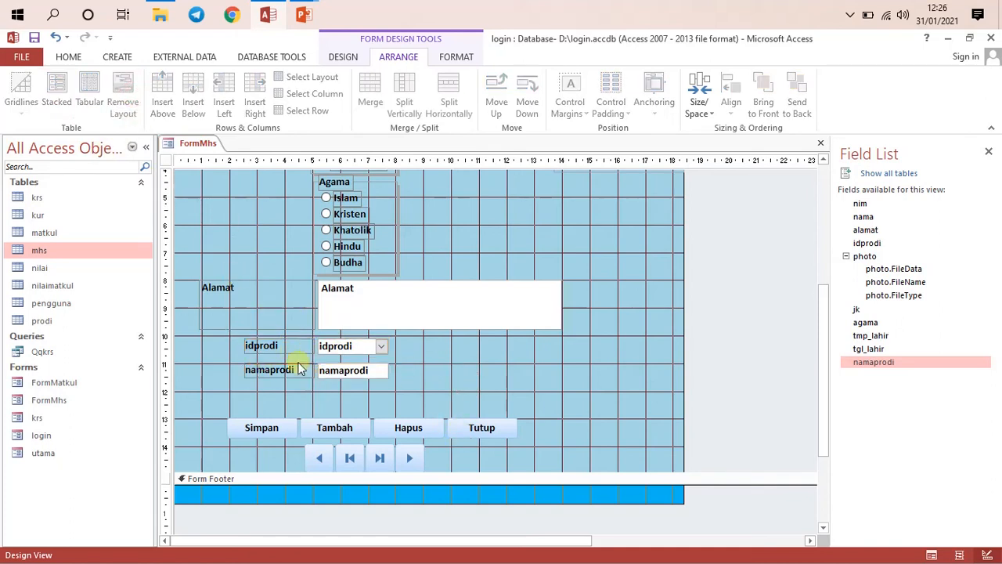
Change the idprodi label's caption to "Kode Program Studi"
drag(238, 356, 434, 398)
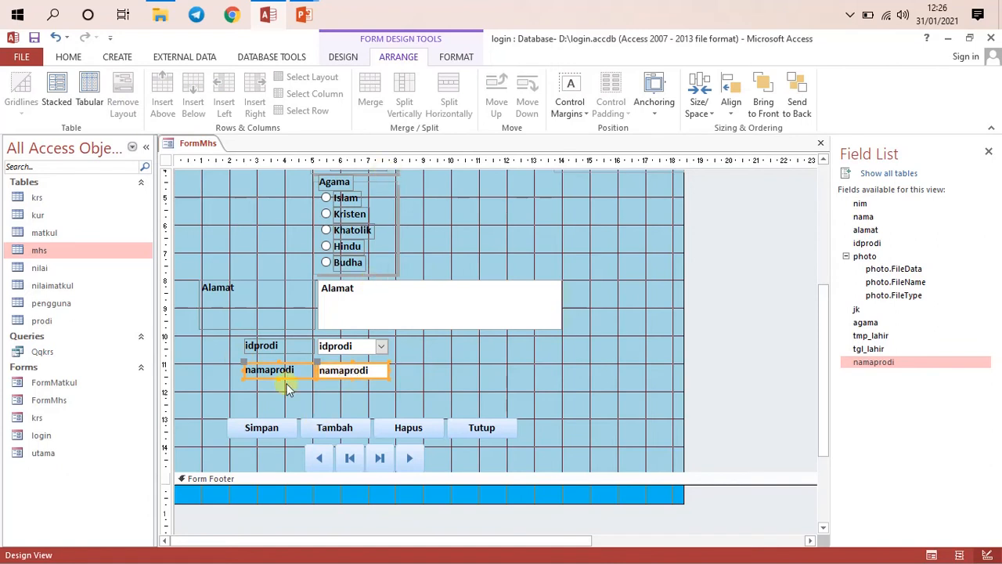
double_click(278, 347)
drag(283, 344, 232, 343)
text(Kode Program Stu)
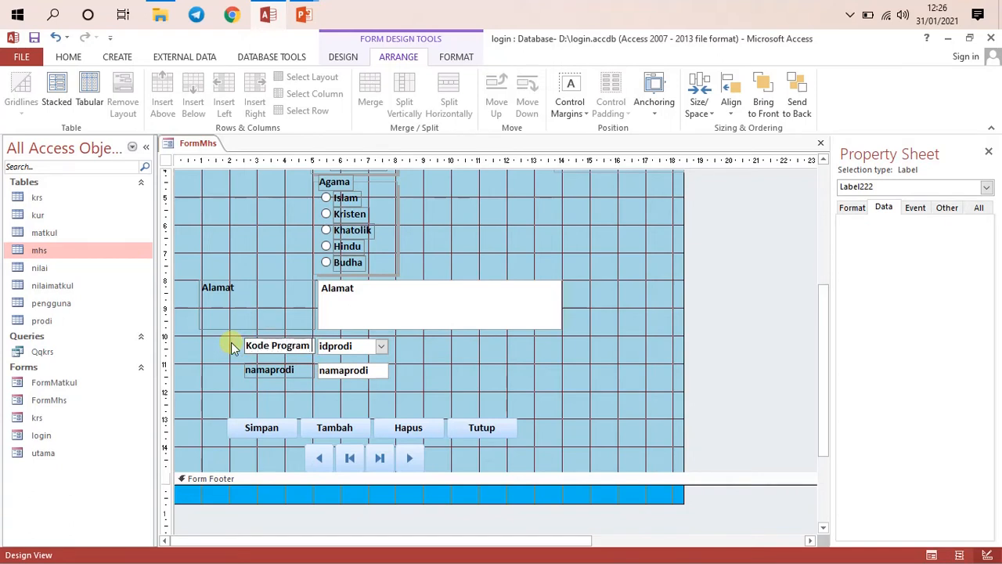
Change the namaprodi label's caption to "Nama Program Studi"
click(270, 371)
drag(308, 371, 225, 368)
text(Naman)
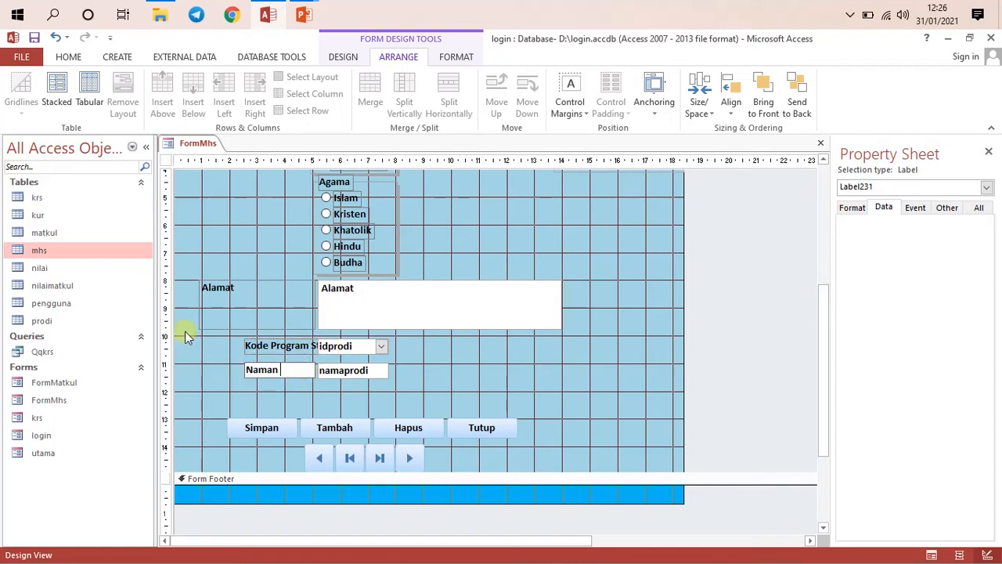
key(BackSpace)
text(Progran)
key(BackSpace)
text(m Studi)
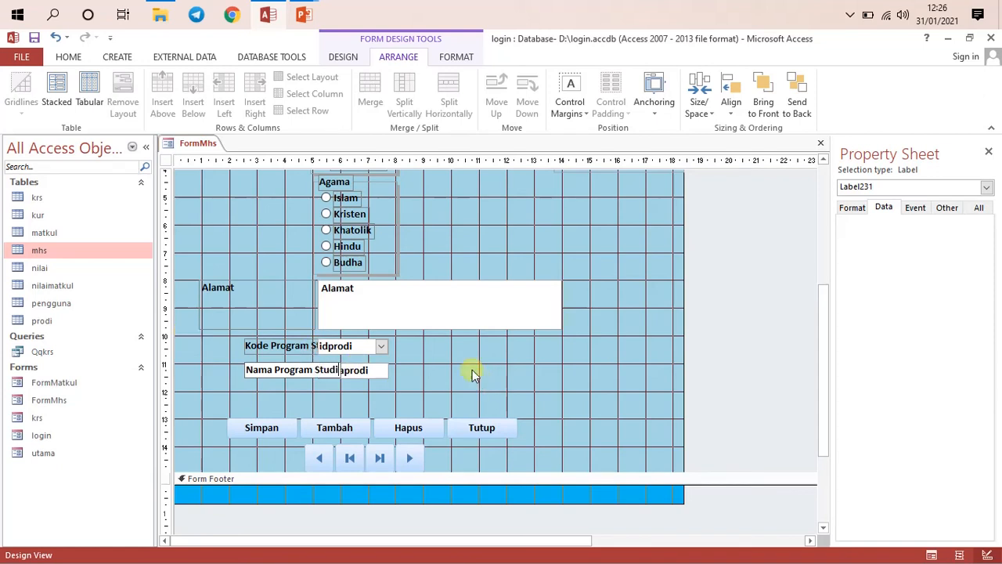
Arrange the Kode Program Studi and Nama Program Studi labels and their boxes in a Stacked layout
click(473, 373)
drag(223, 338, 443, 375)
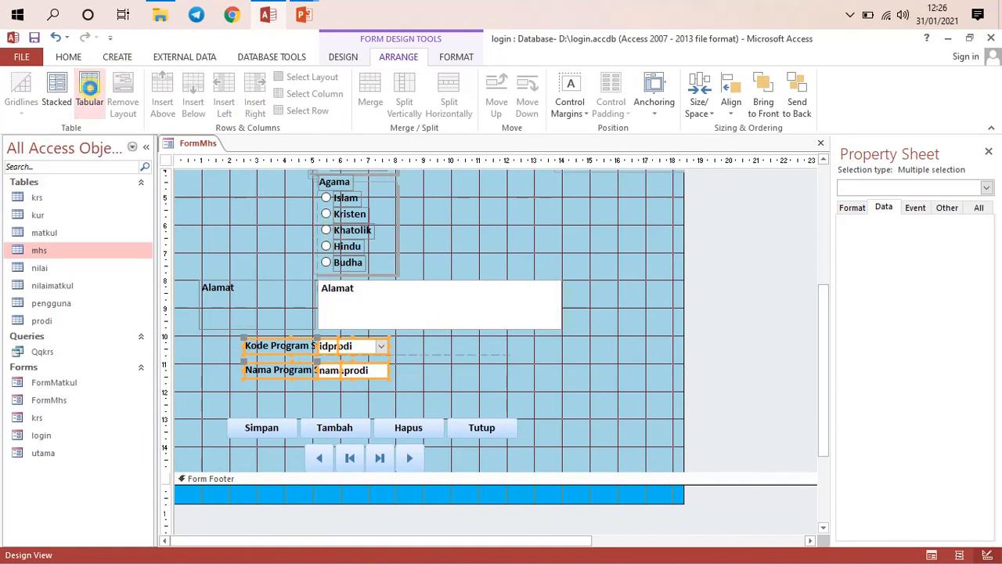
click(89, 87)
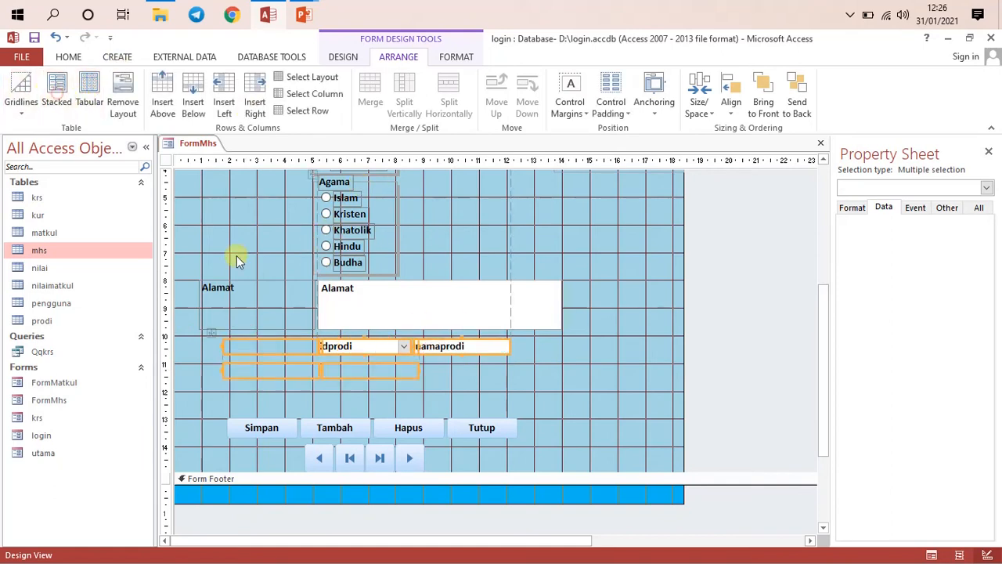
click(68, 100)
click(472, 380)
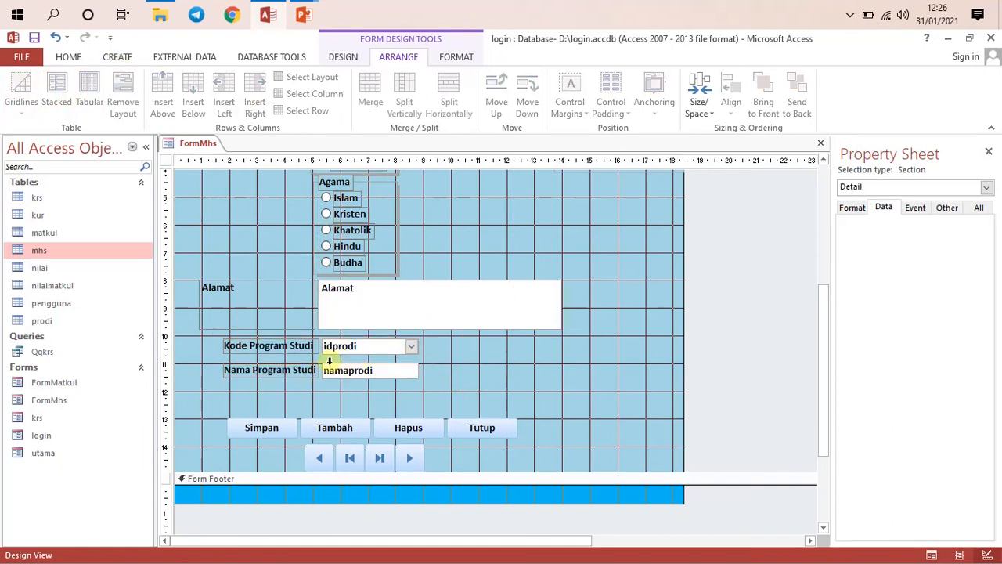
Remove the Stacked layout from the Kode Program Studi and Nama Program Studi rows so they can be positioned freely
click(216, 369)
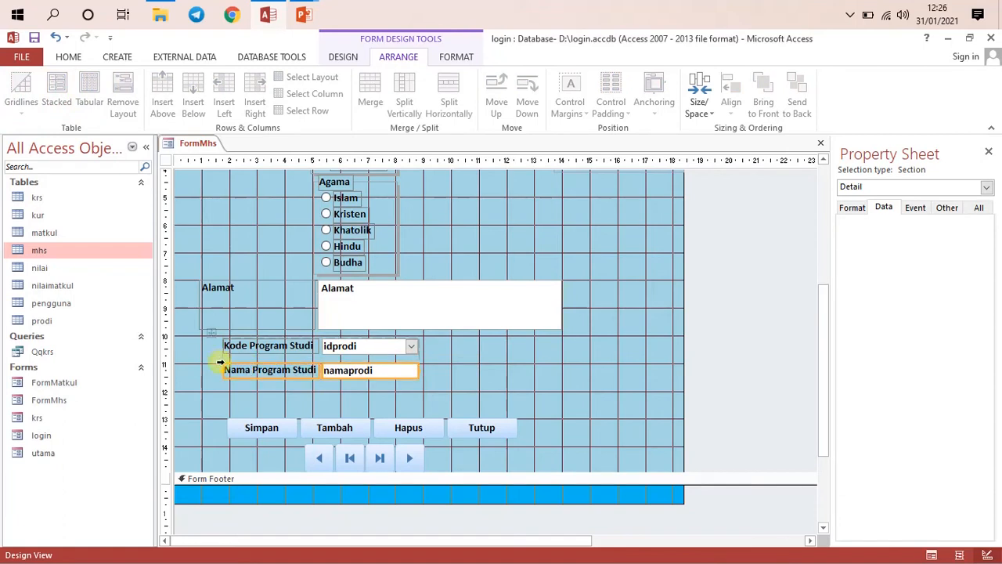
click(558, 403)
drag(213, 359, 458, 408)
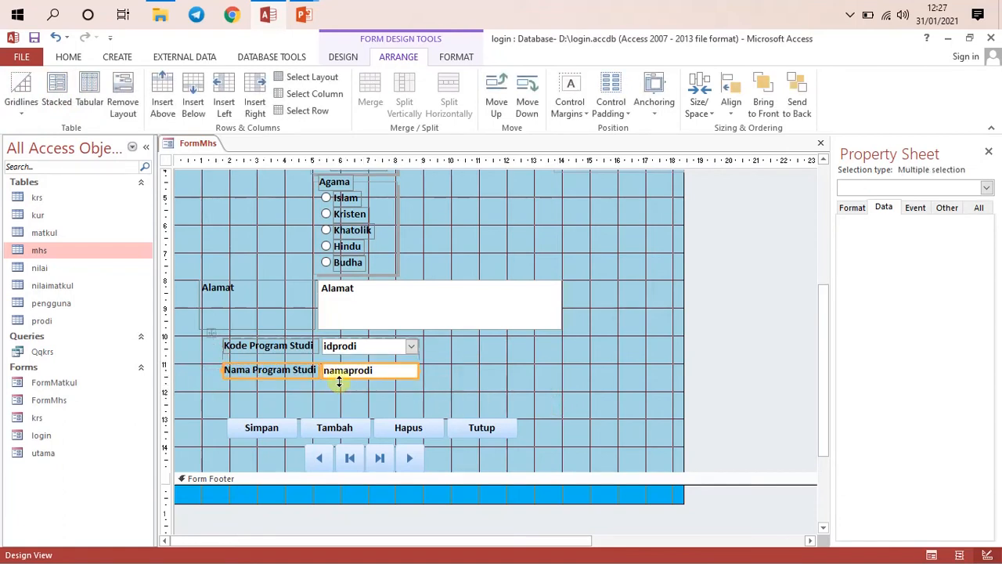
click(209, 332)
click(123, 98)
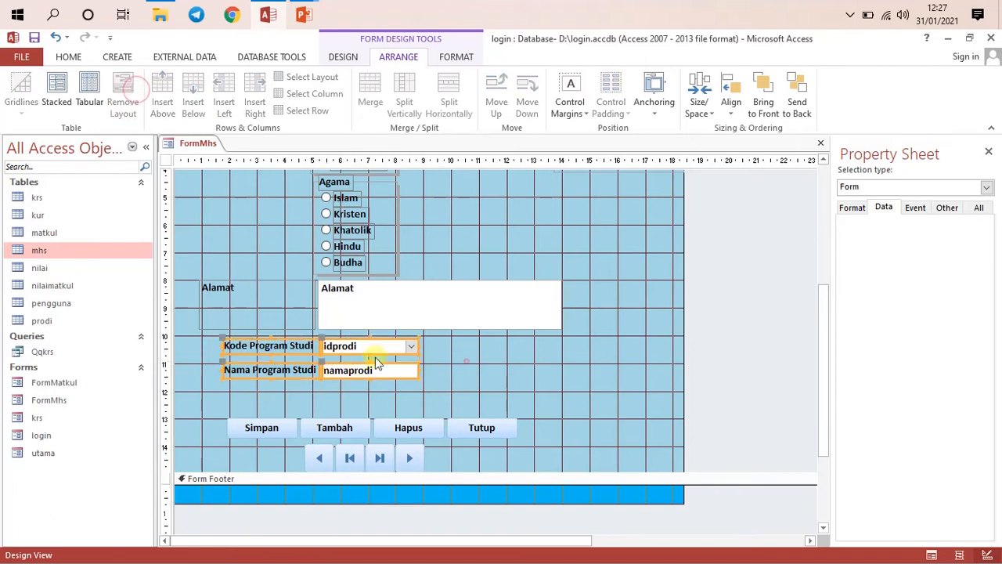
click(466, 360)
Shift the two Program Studi rows up against Alamat, move their labels under its label, and widen the idprodi and namaprodi boxes
drag(215, 358, 360, 404)
drag(216, 338, 348, 352)
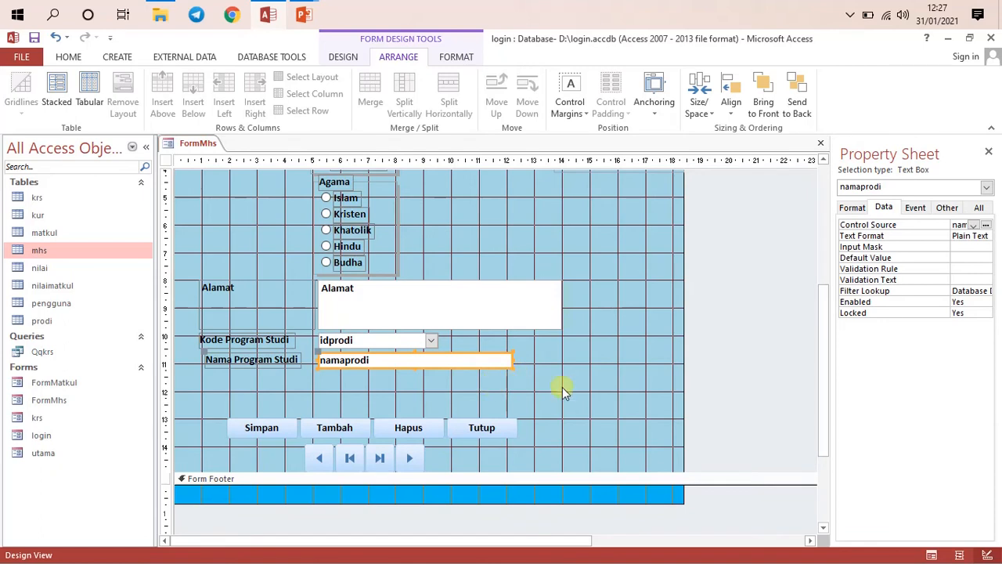
click(563, 388)
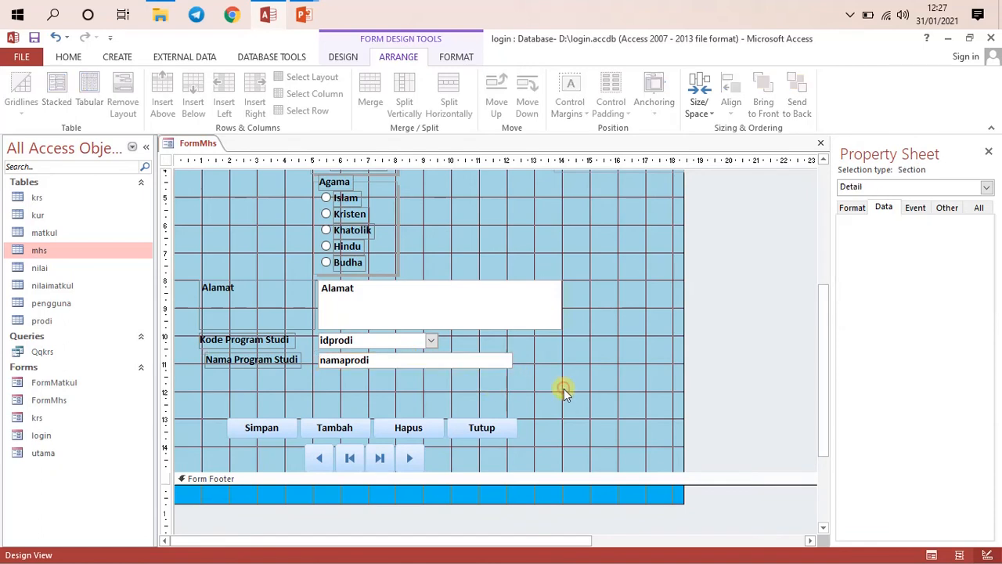
Try shifting the Kode Program Studi label and its idprodi box slightly right, and return them to line up with the Alamat box
click(222, 345)
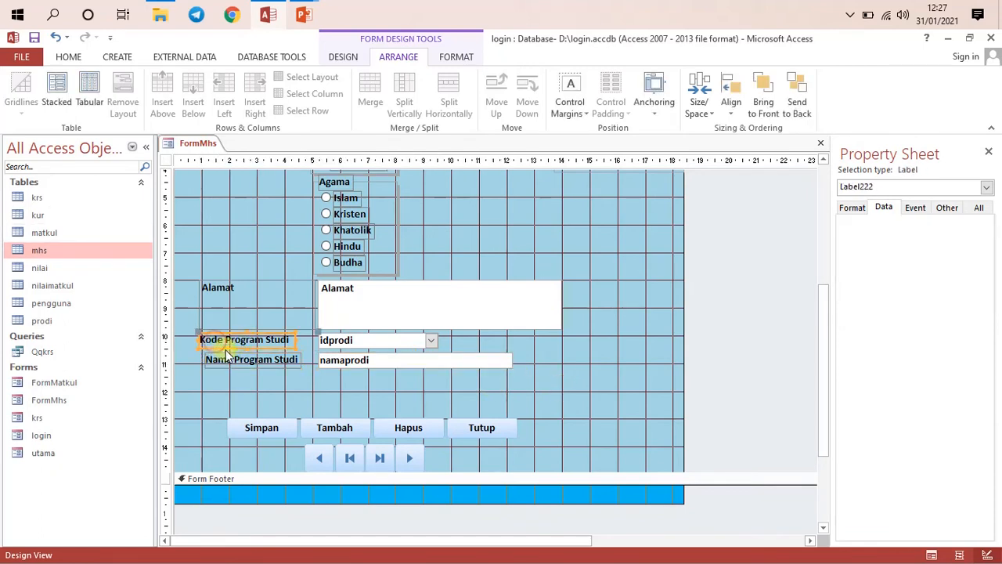
drag(223, 345, 226, 347)
click(245, 393)
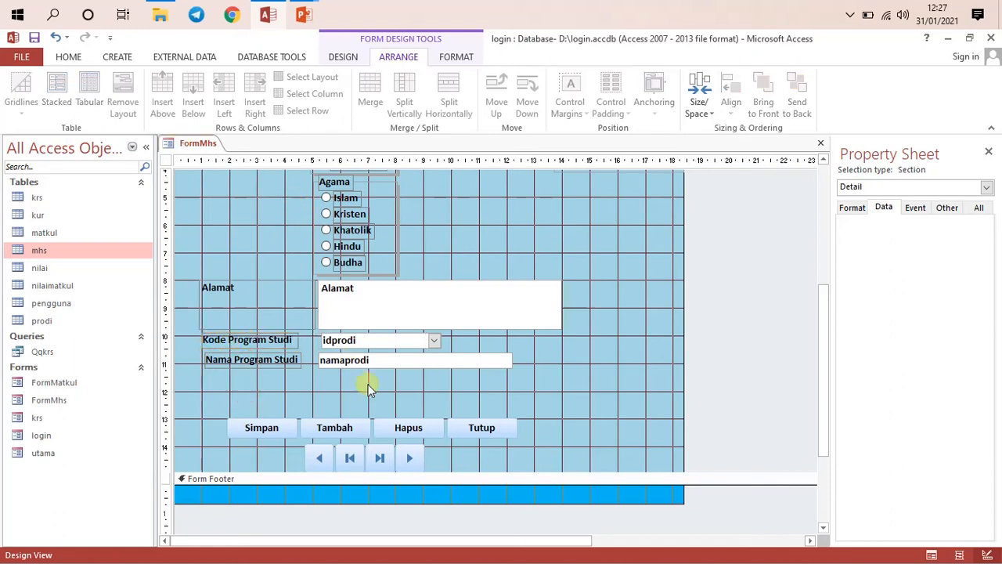
click(365, 339)
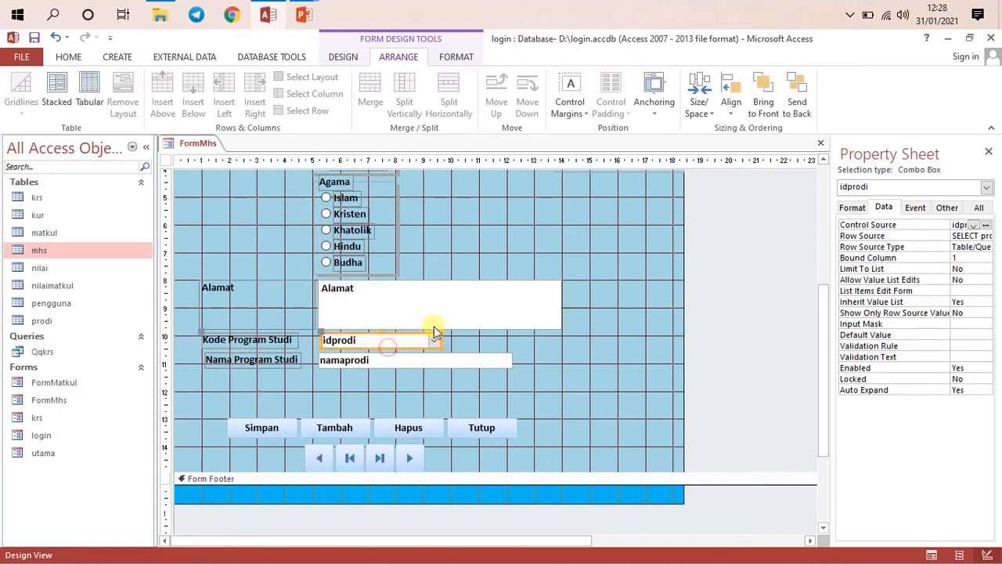
key(Left)
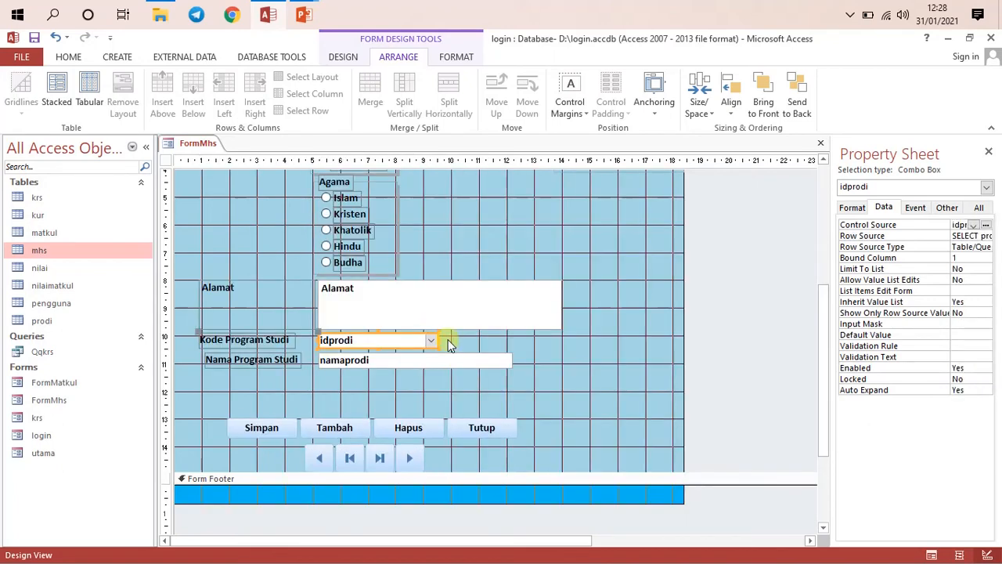
click(567, 376)
Save FormMhs, show it in Form View and check the choices offered for Kode Program Studi
right_click(186, 143)
click(204, 152)
right_click(199, 143)
click(248, 202)
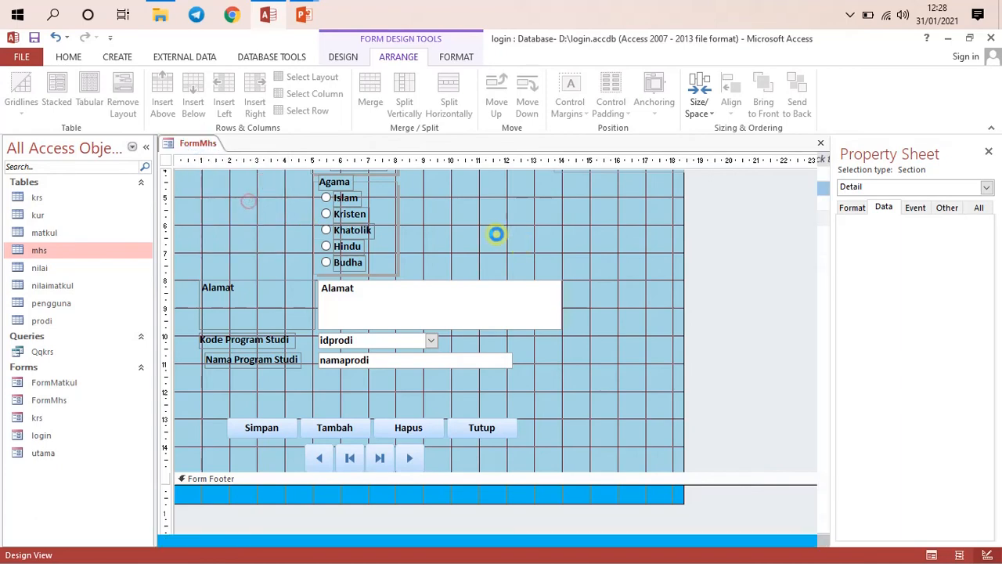
scroll(606, 408, down, 2)
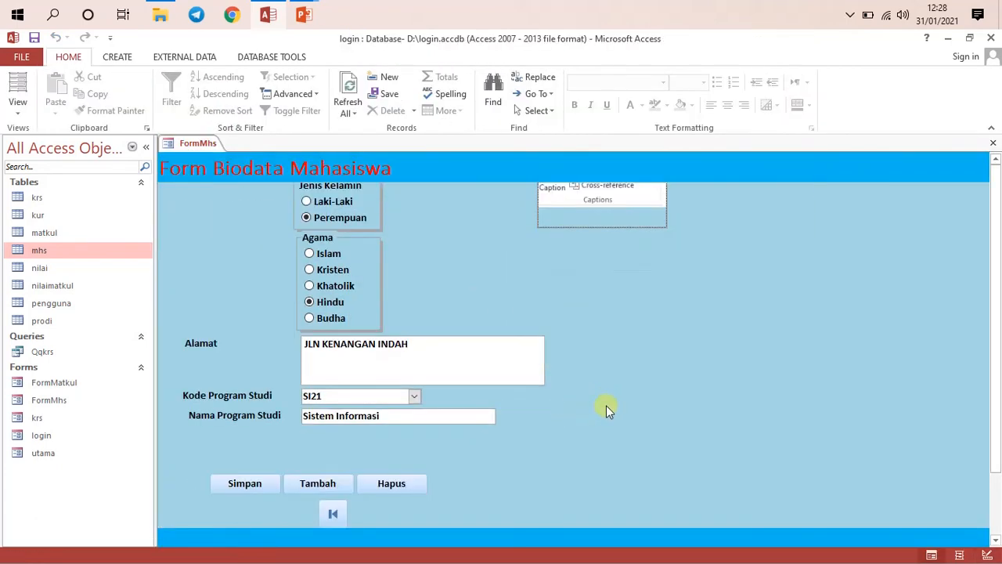
click(414, 397)
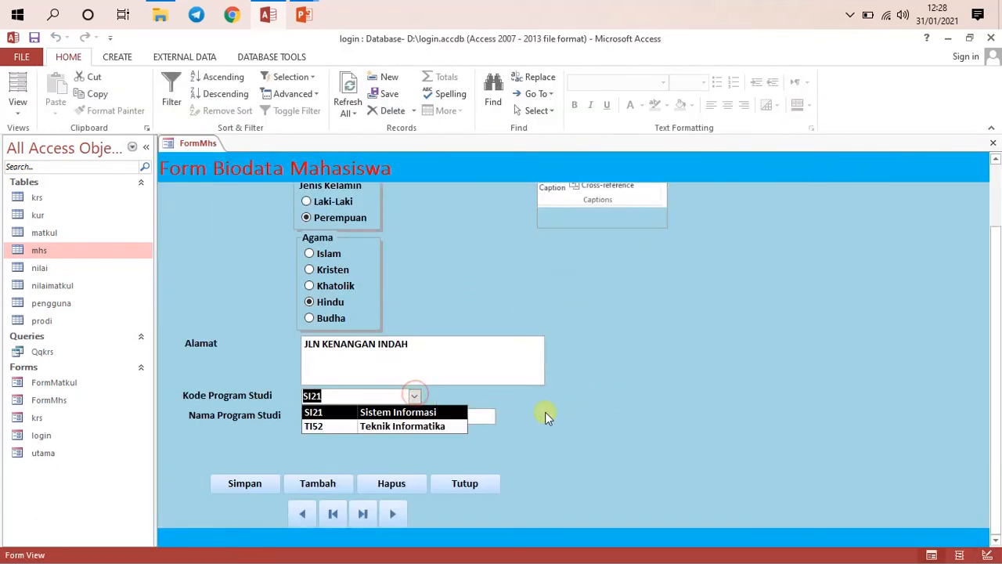
click(606, 422)
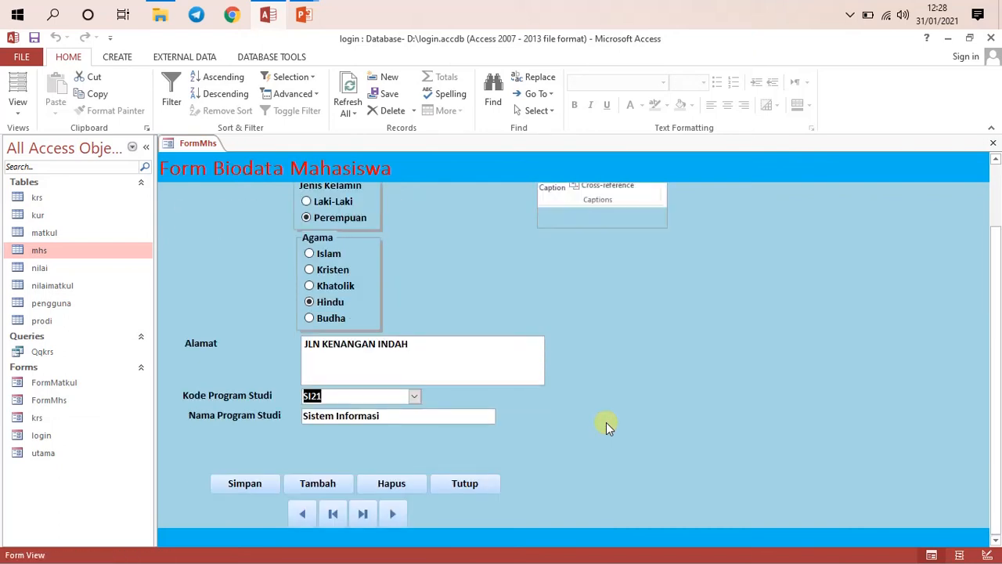
Add a blank student record and test Kode Program Studi with TI52 and finally SI21 to fill in Nama Program Studi
click(330, 485)
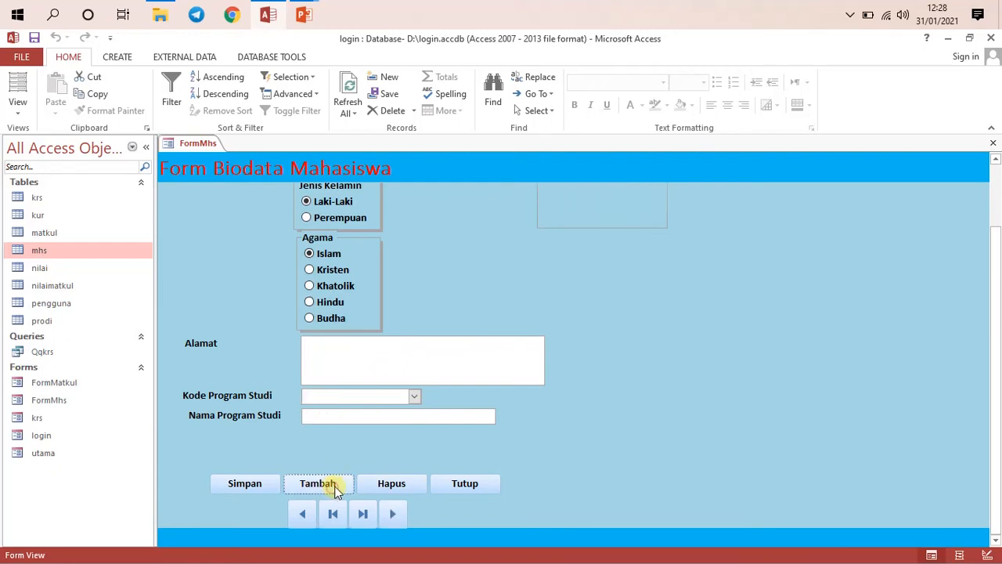
scroll(557, 334, down, 2)
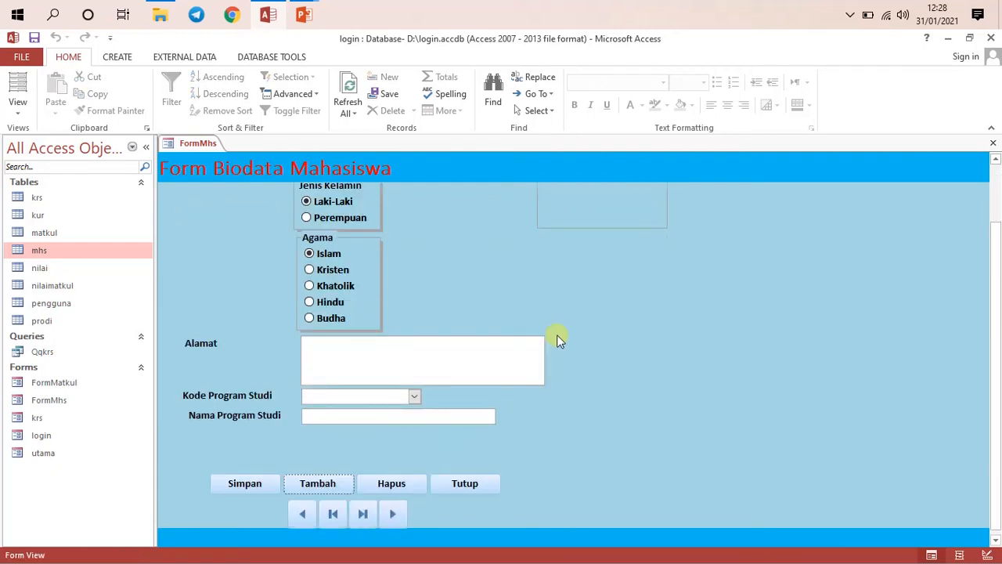
click(413, 397)
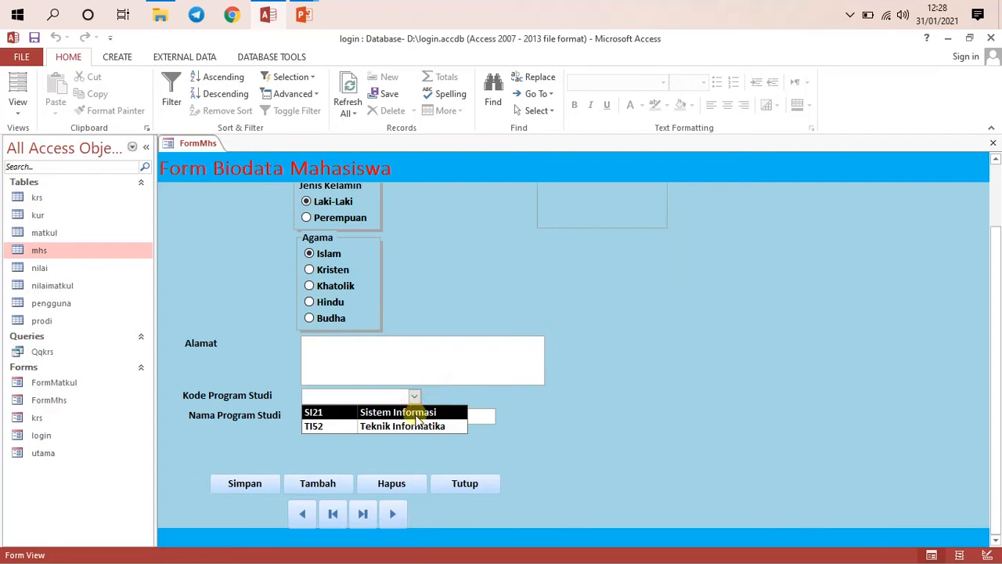
click(415, 424)
click(414, 396)
click(434, 410)
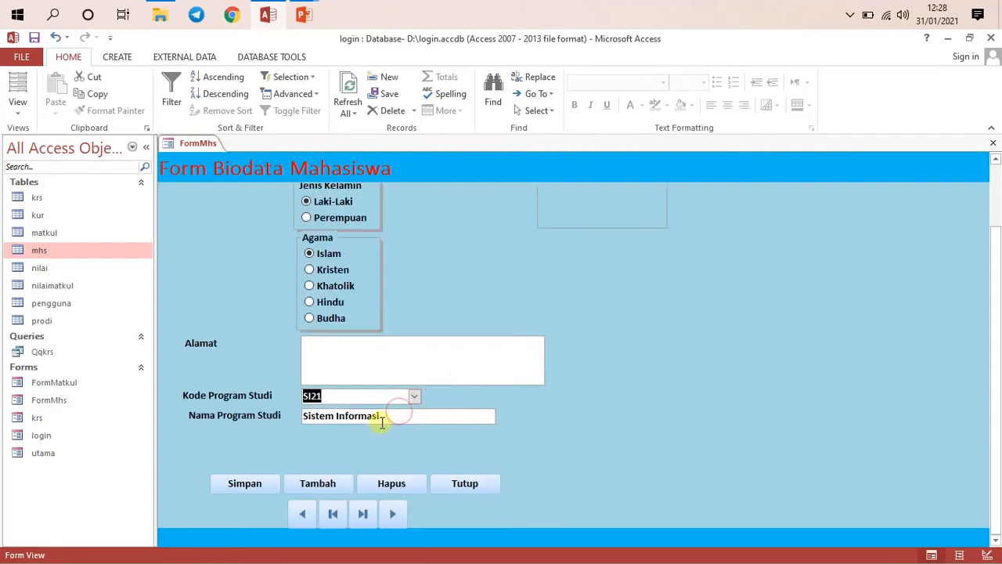
scroll(381, 343, up, 2)
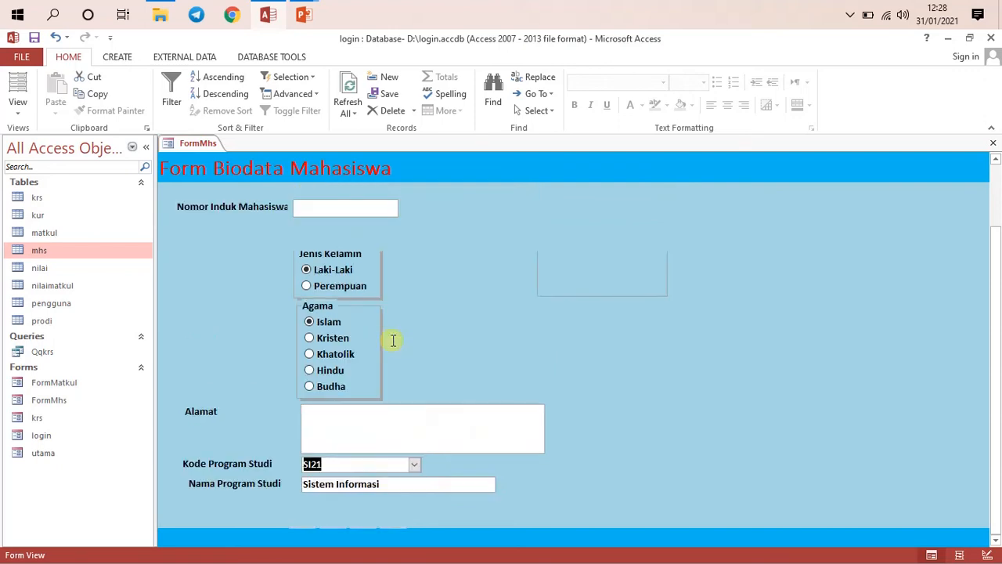
scroll(422, 329, down, 2)
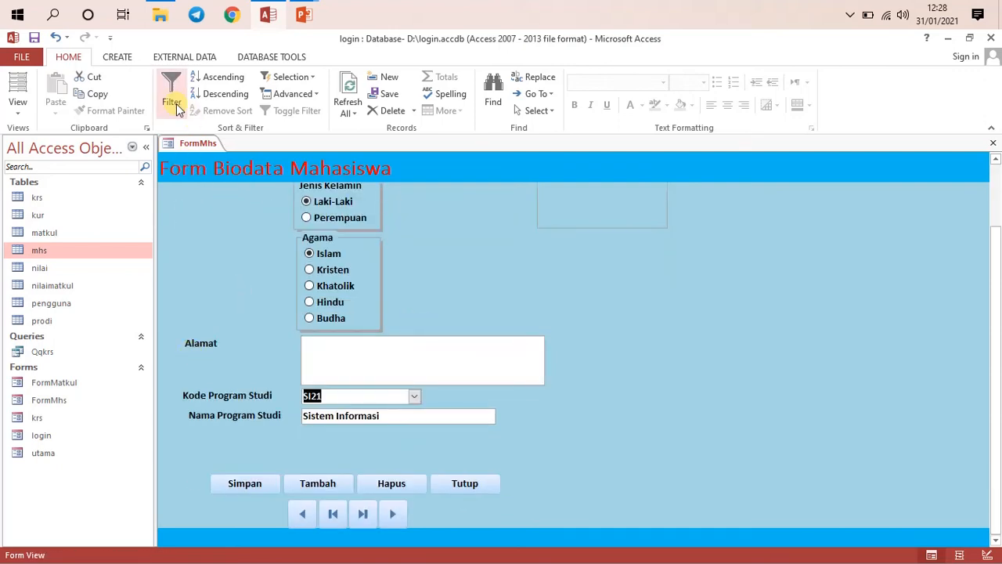
Close FormMhs, reopen it and switch it to Design View to work on the Program Studi rows
right_click(190, 143)
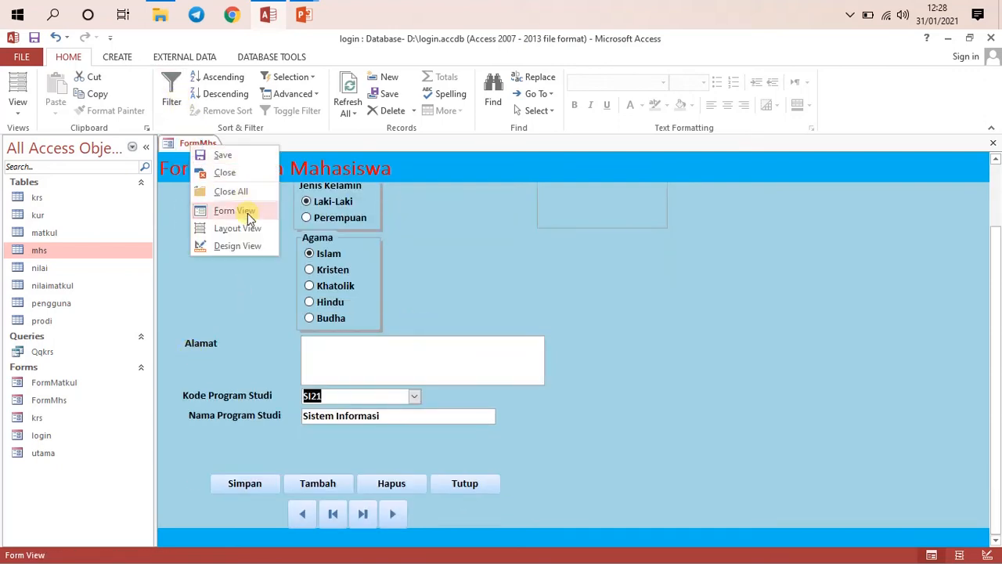
click(251, 248)
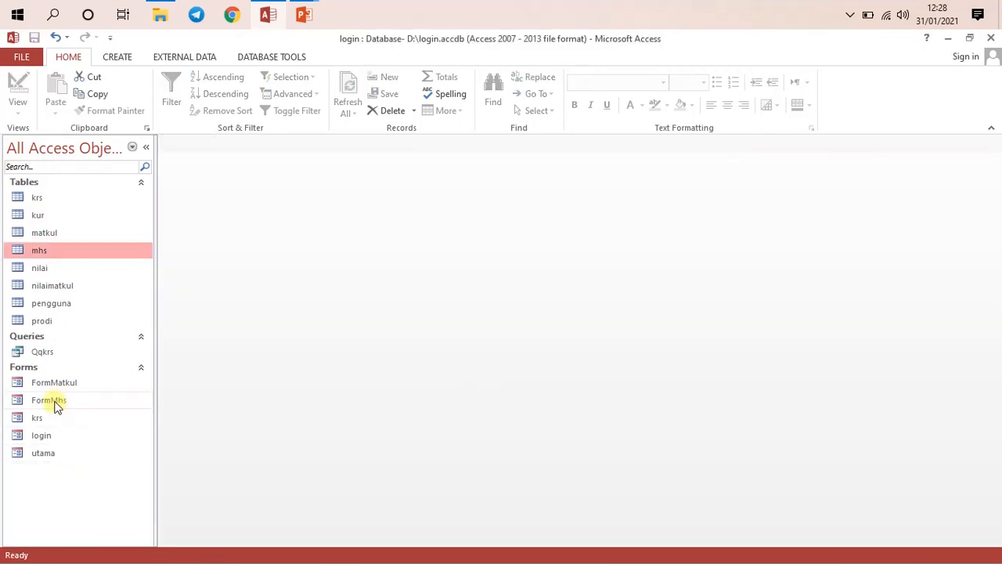
double_click(54, 403)
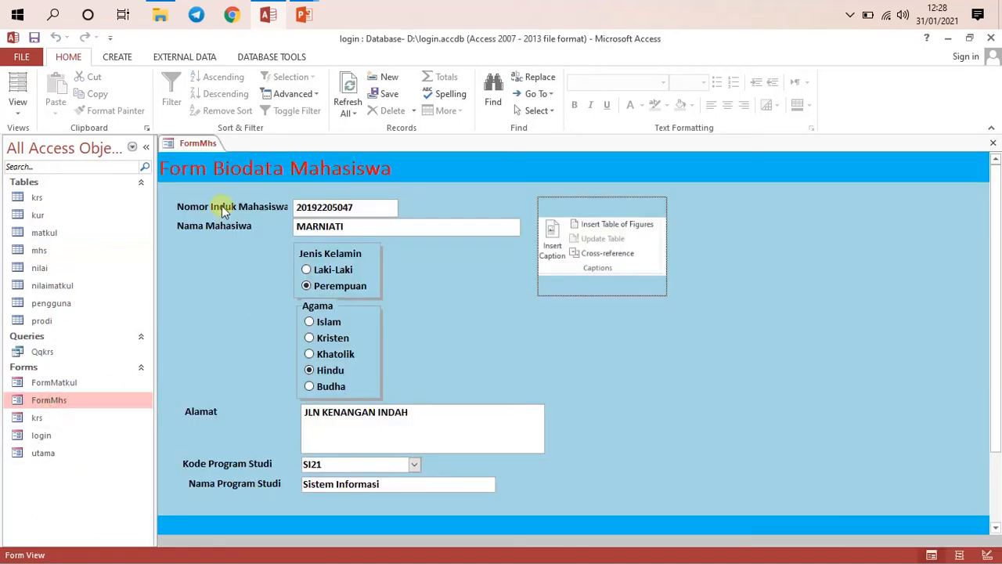
right_click(179, 143)
click(237, 238)
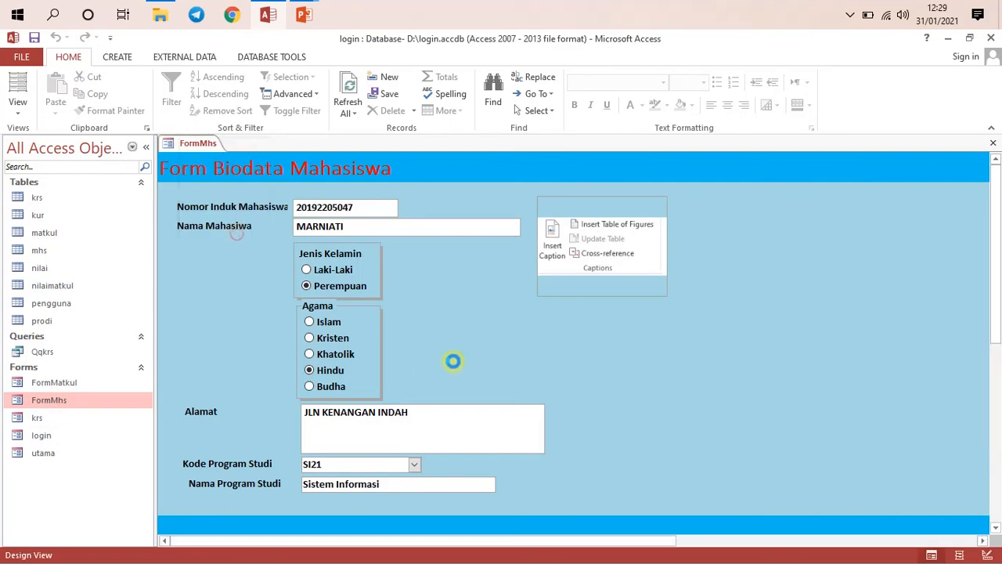
scroll(453, 361, down, 3)
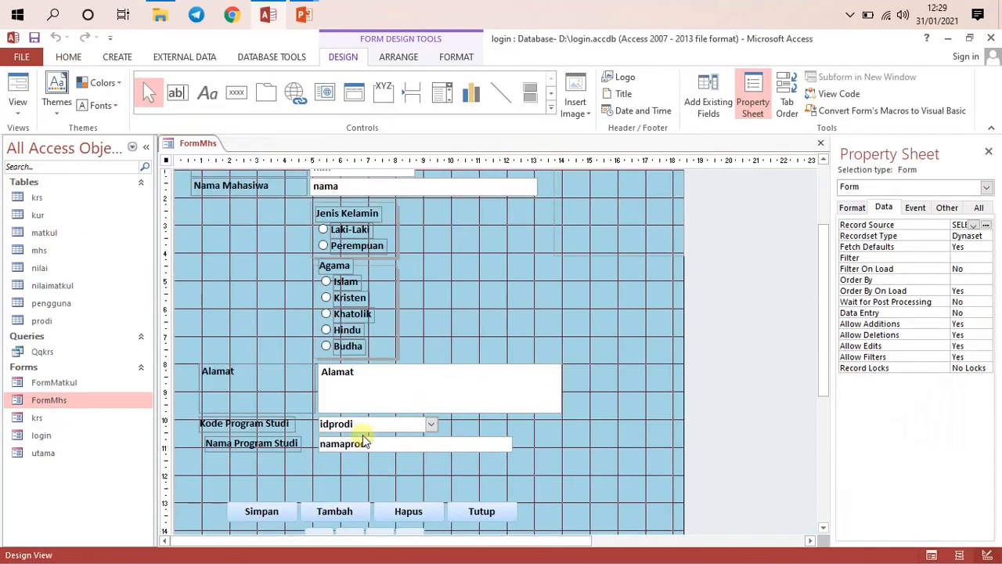
Disable the namaprodi text box on FormMhs by setting its Enabled property to No
click(368, 444)
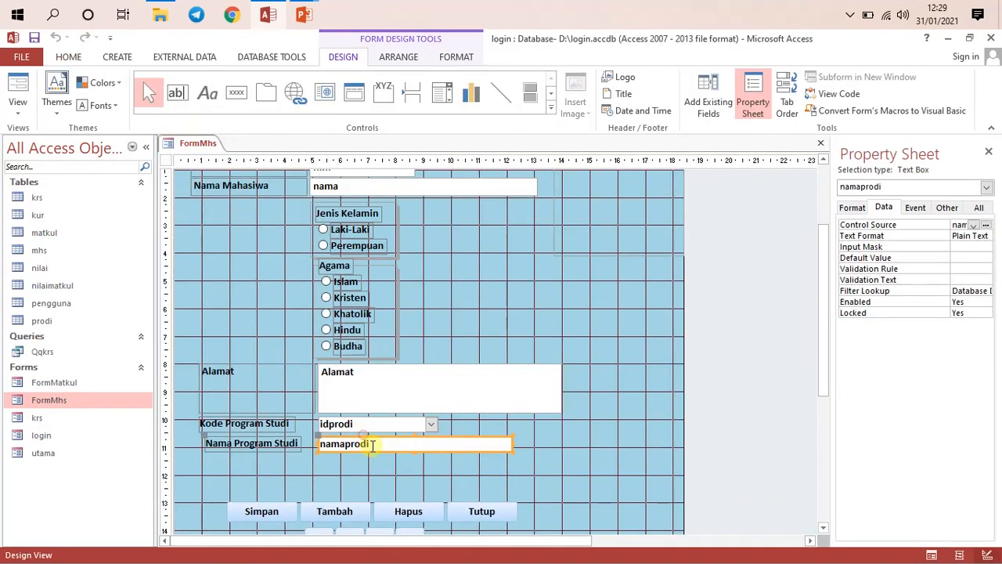
click(853, 208)
click(916, 209)
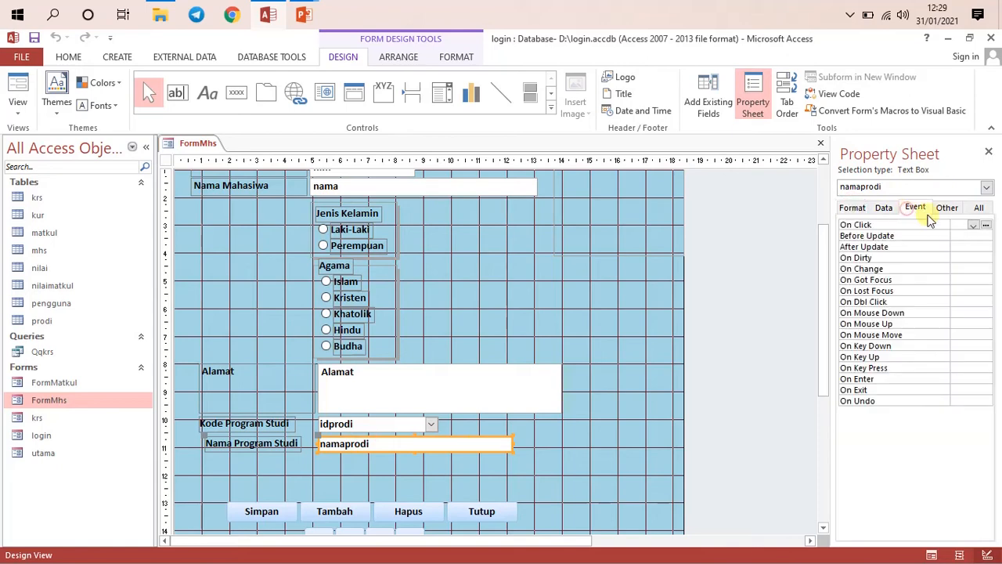
click(945, 210)
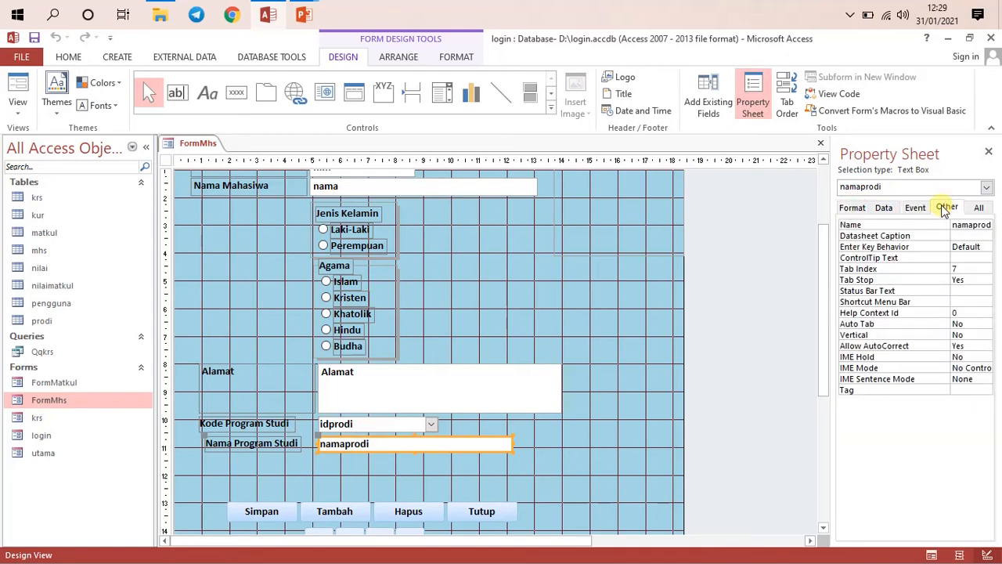
click(913, 211)
click(884, 209)
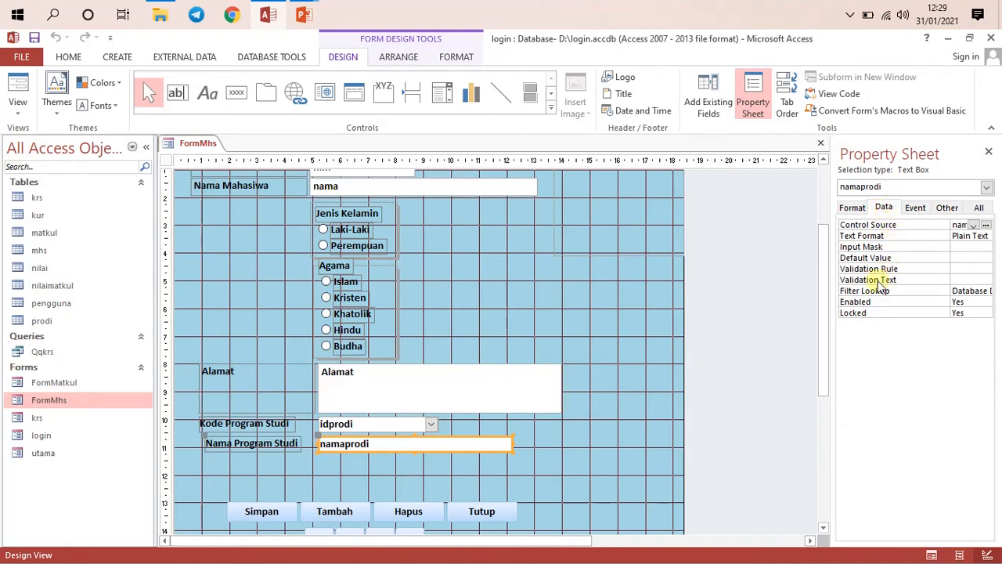
click(958, 300)
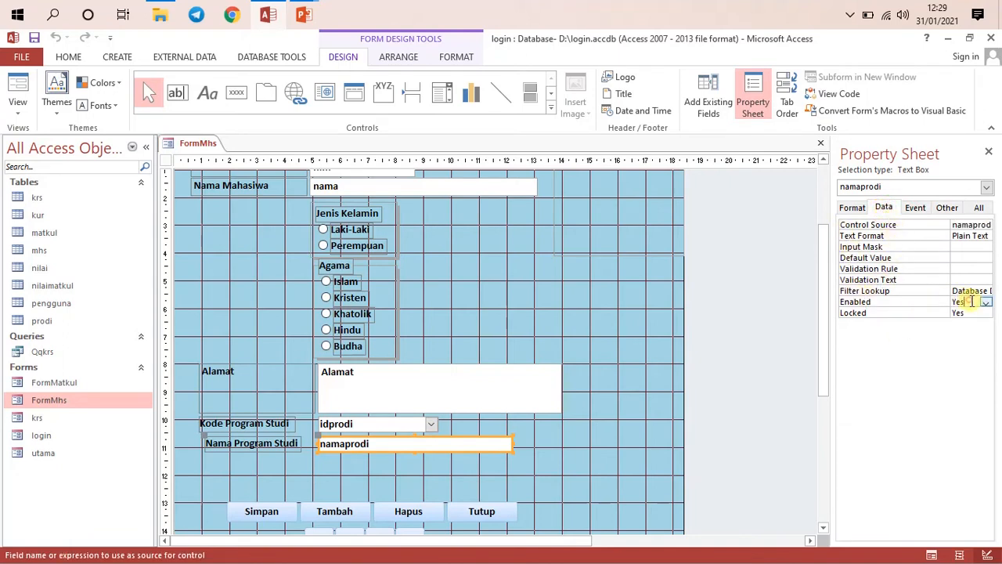
click(986, 304)
click(978, 322)
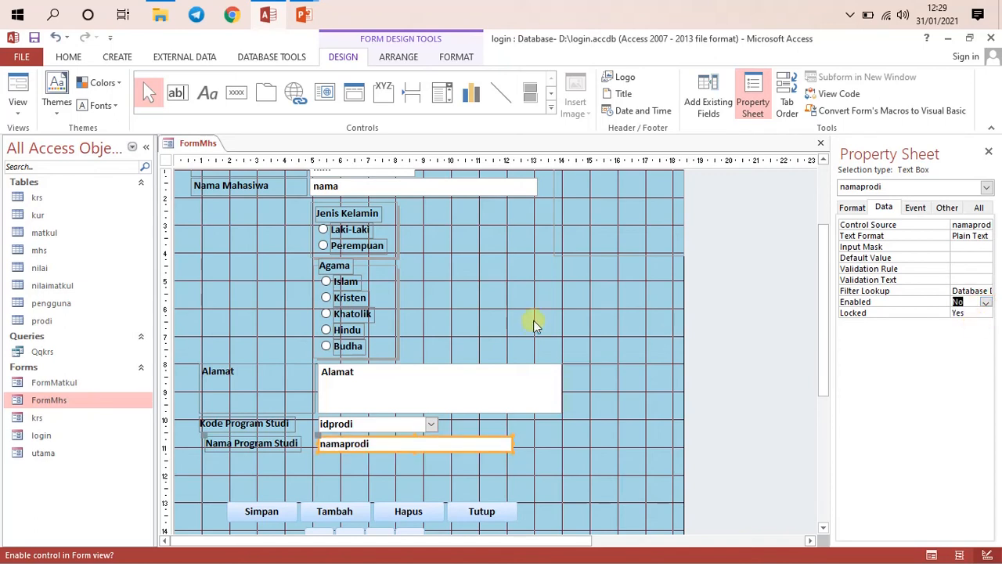
click(581, 307)
Switch FormMhs to Form View and test whether the Nama Program Studi field and its neighbouring fields accept the cursor
right_click(198, 142)
click(197, 143)
right_click(198, 142)
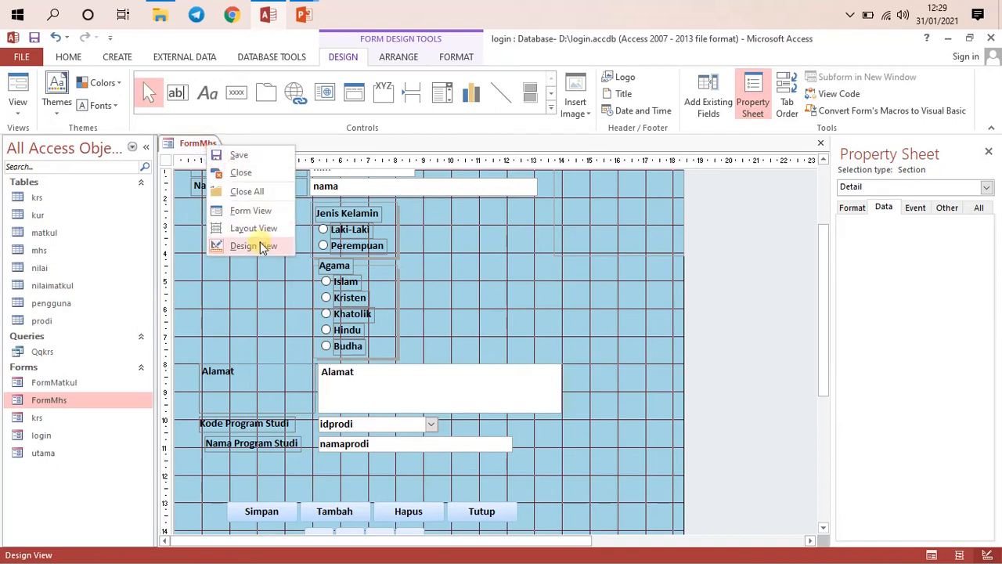
click(250, 212)
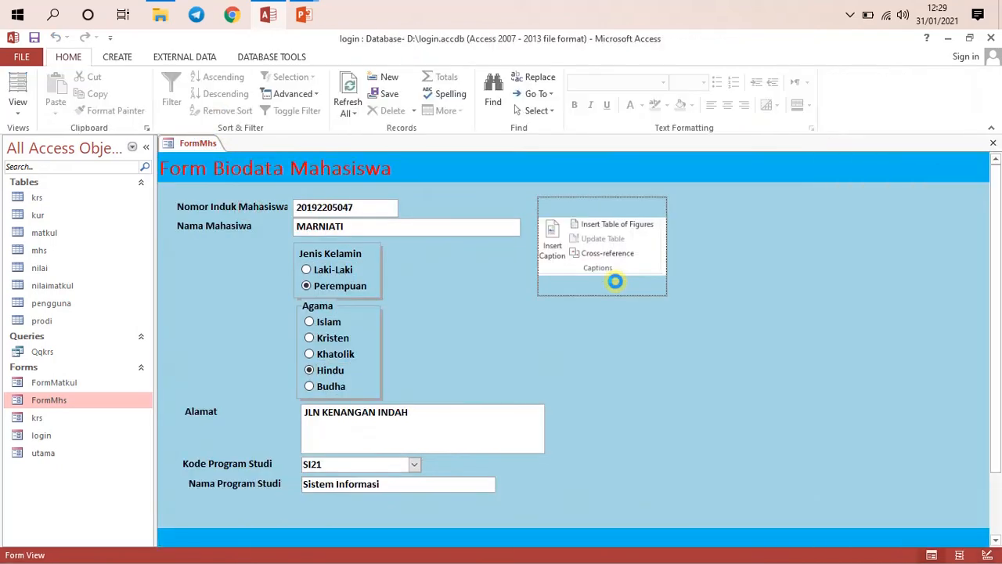
click(397, 462)
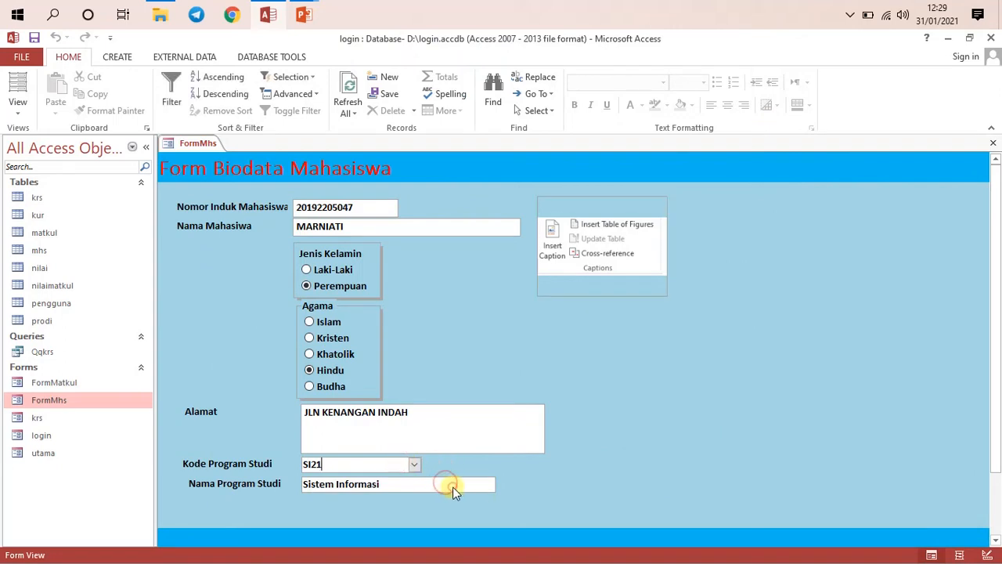
click(410, 411)
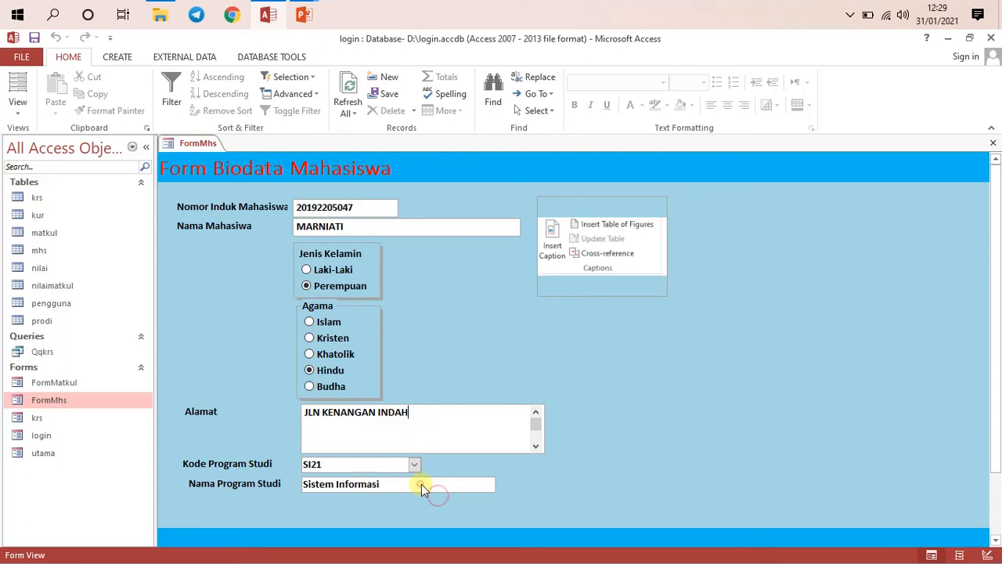
click(598, 255)
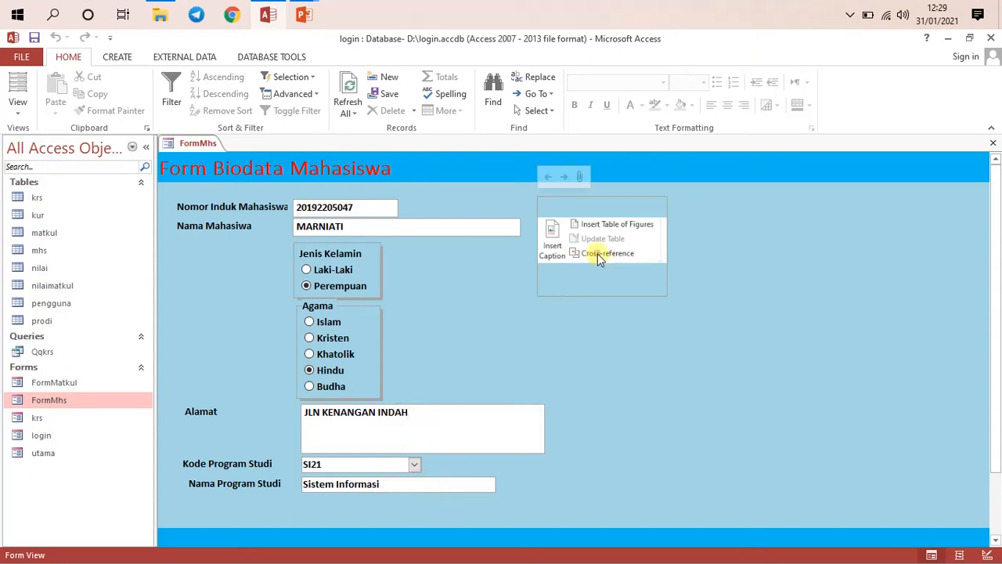
click(414, 484)
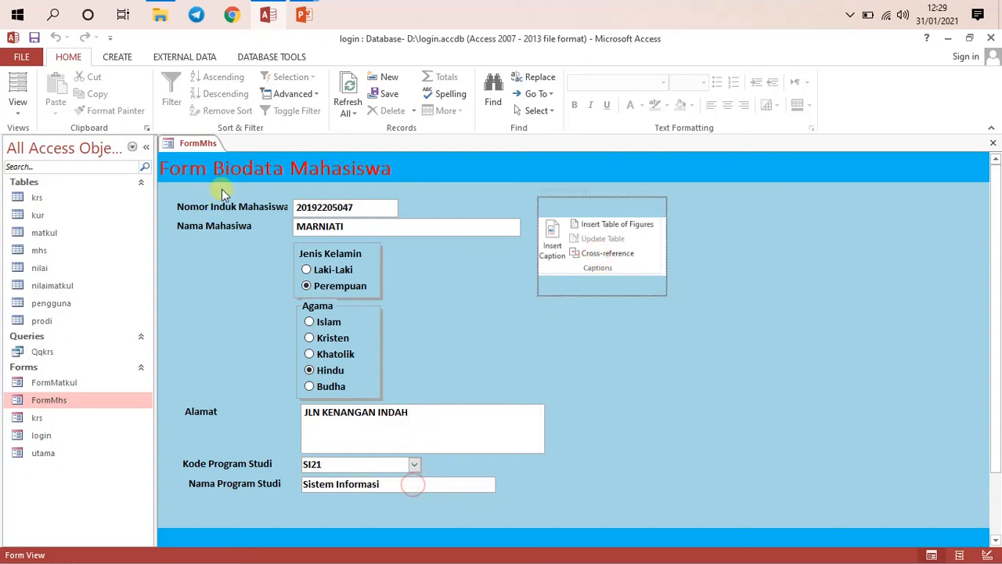
click(413, 465)
click(395, 494)
click(415, 466)
click(399, 483)
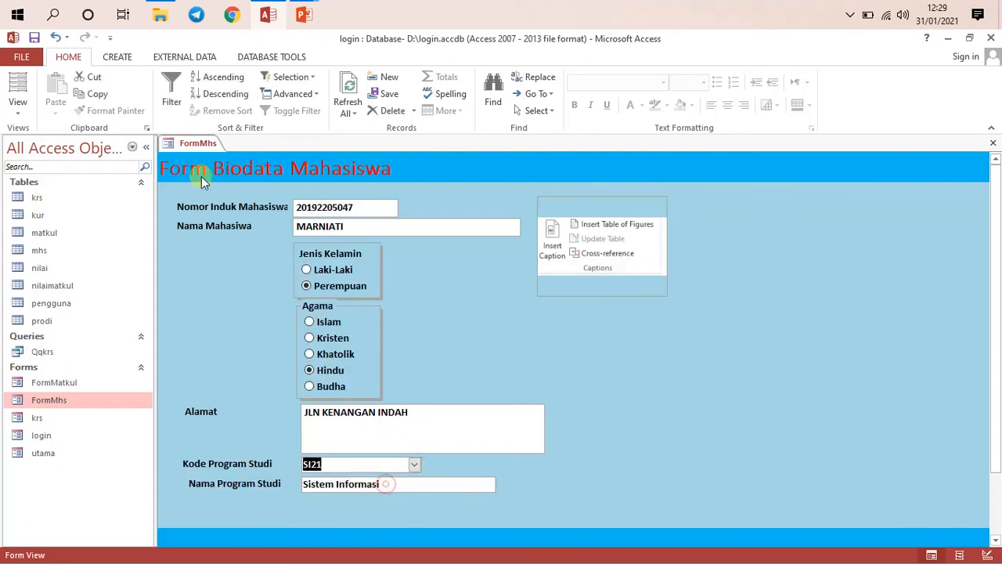
Return FormMhs to Design View and widen the form to about 22 cm
right_click(181, 148)
click(218, 177)
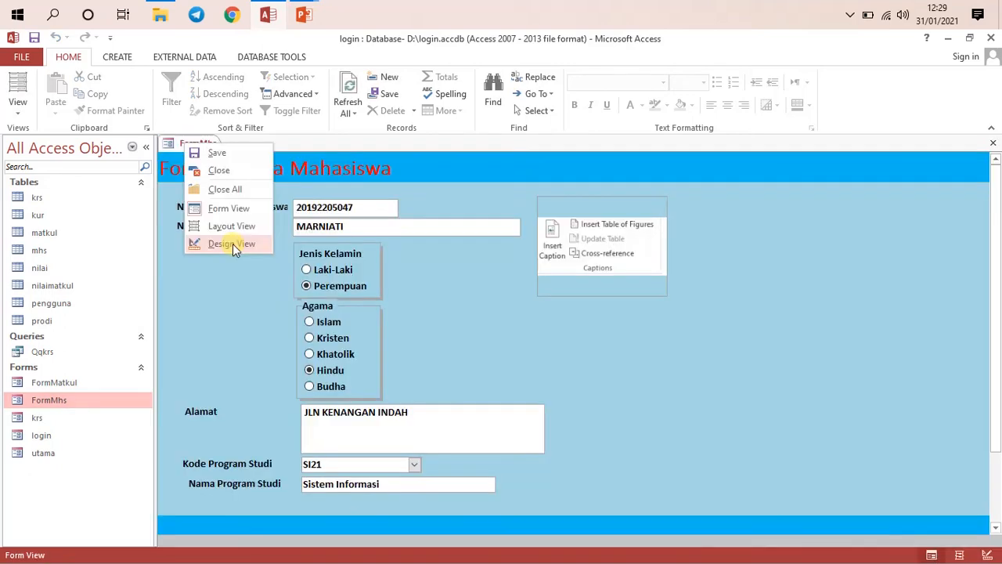
click(227, 242)
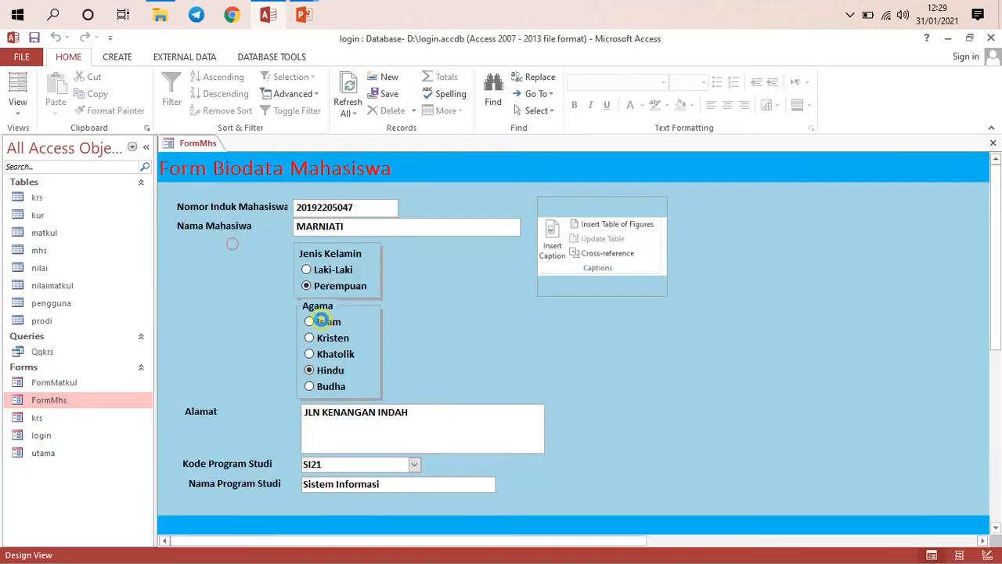
scroll(537, 363, down, 1)
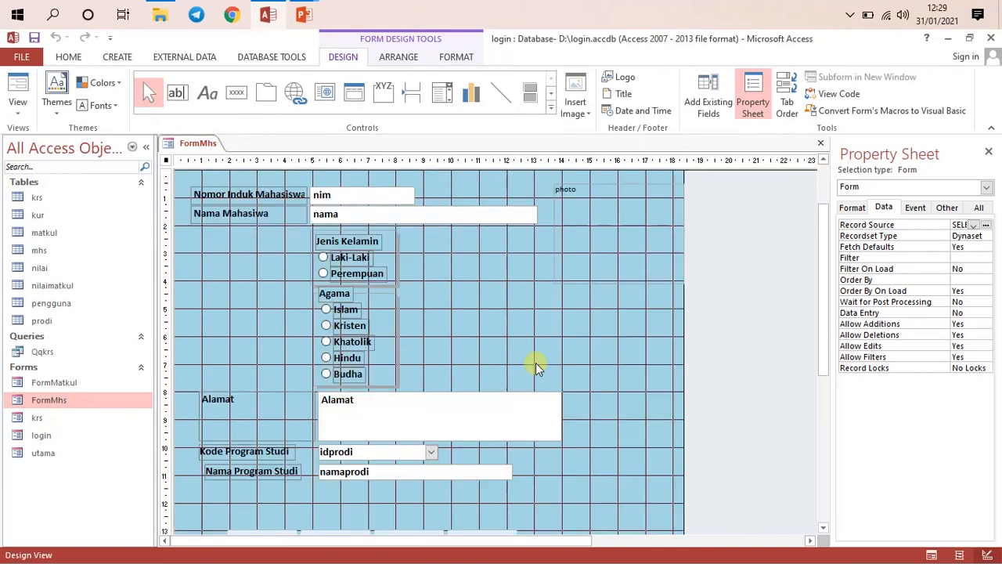
scroll(593, 290, down, 1)
scroll(593, 290, up, 2)
drag(682, 324, 779, 336)
Move the Simpan, Tambah, Hapus and Tutup buttons and the four navigation buttons together up to just below the Nama Program Studi field
scroll(505, 311, down, 1)
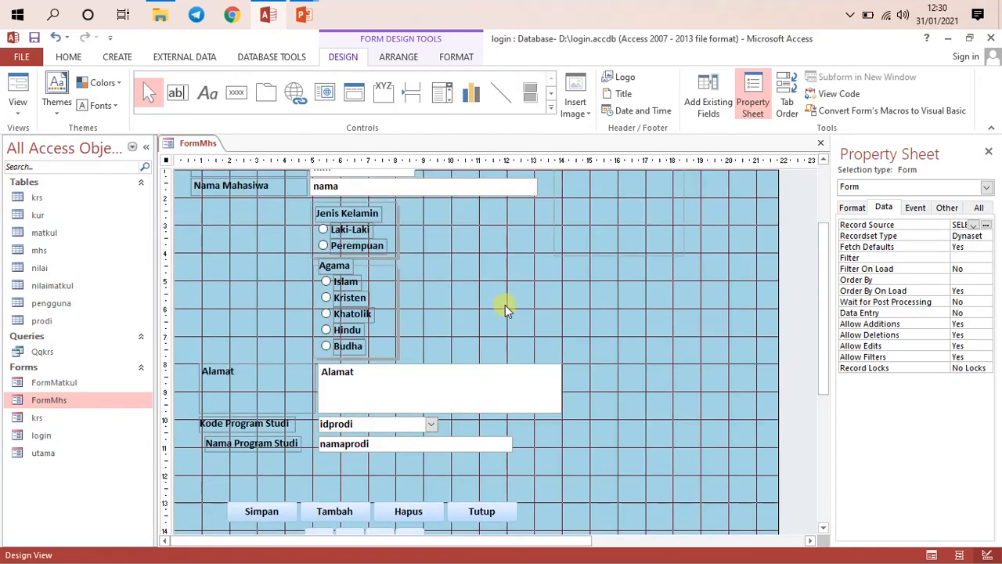
scroll(505, 310, down, 1)
scroll(333, 422, down, 1)
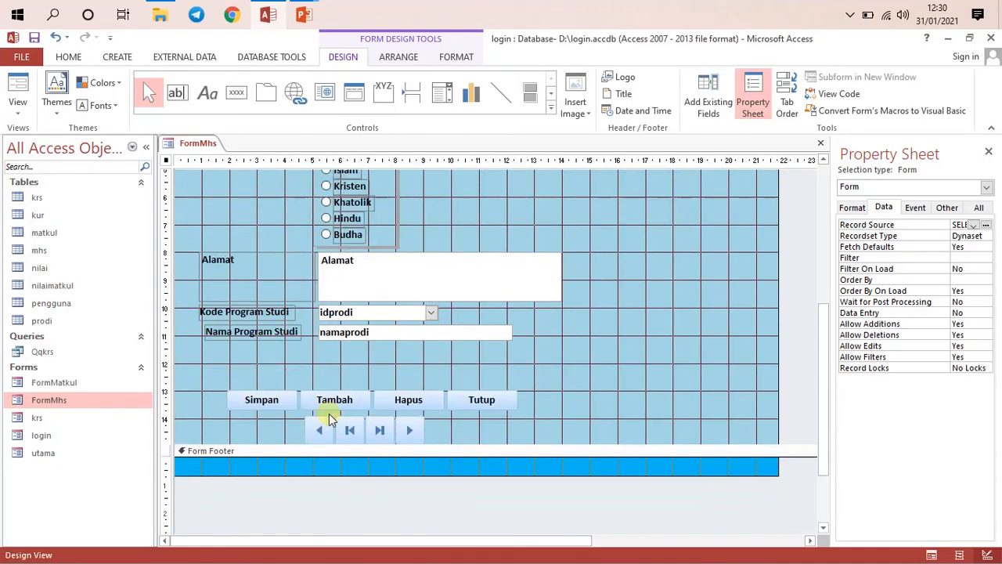
scroll(335, 358, up, 1)
scroll(297, 378, down, 1)
drag(213, 385, 466, 431)
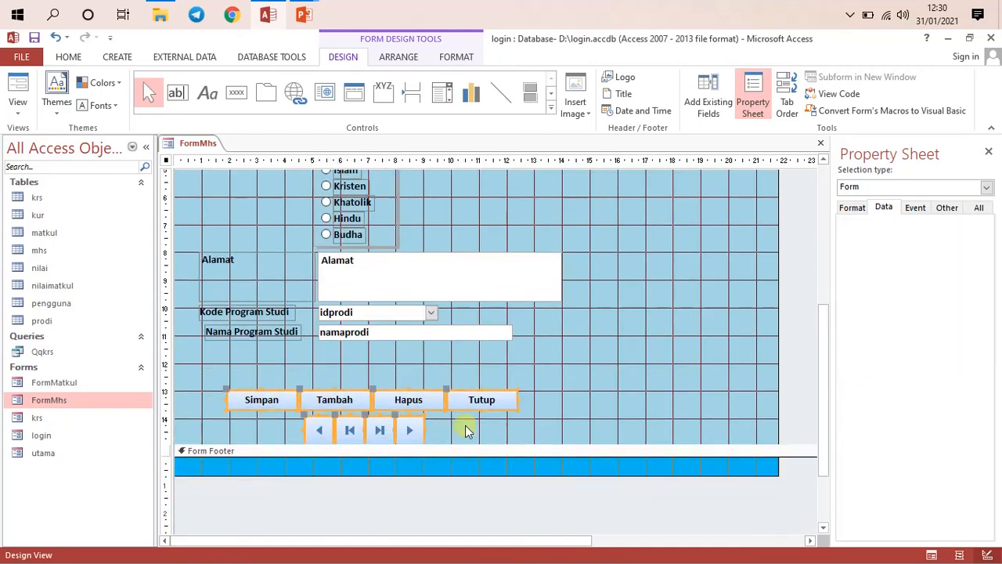
drag(410, 396, 406, 358)
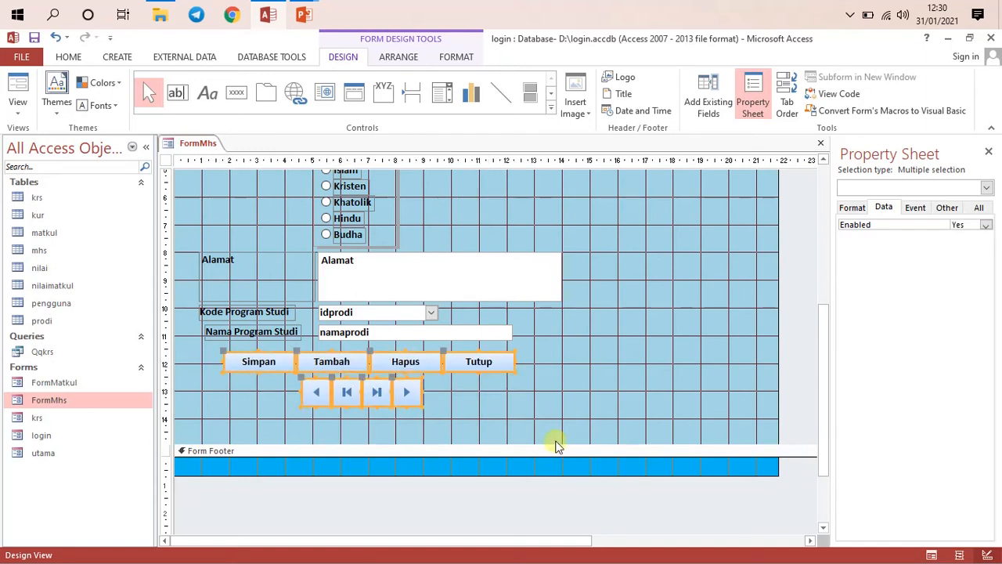
click(535, 420)
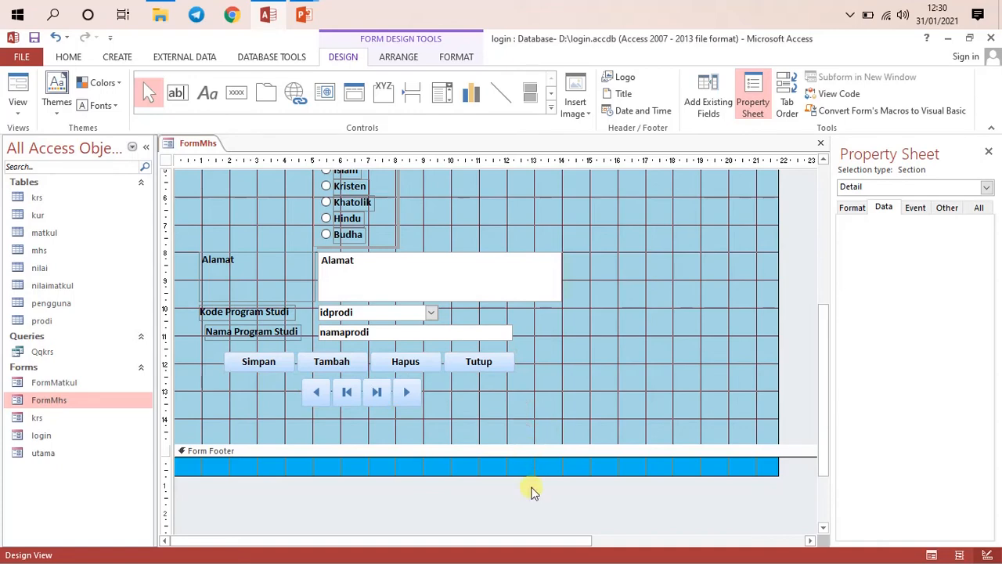
Enlarge the form footer to about 2.4 cm high and extend the Detail section downward by about 2.3 cm
drag(525, 473, 529, 521)
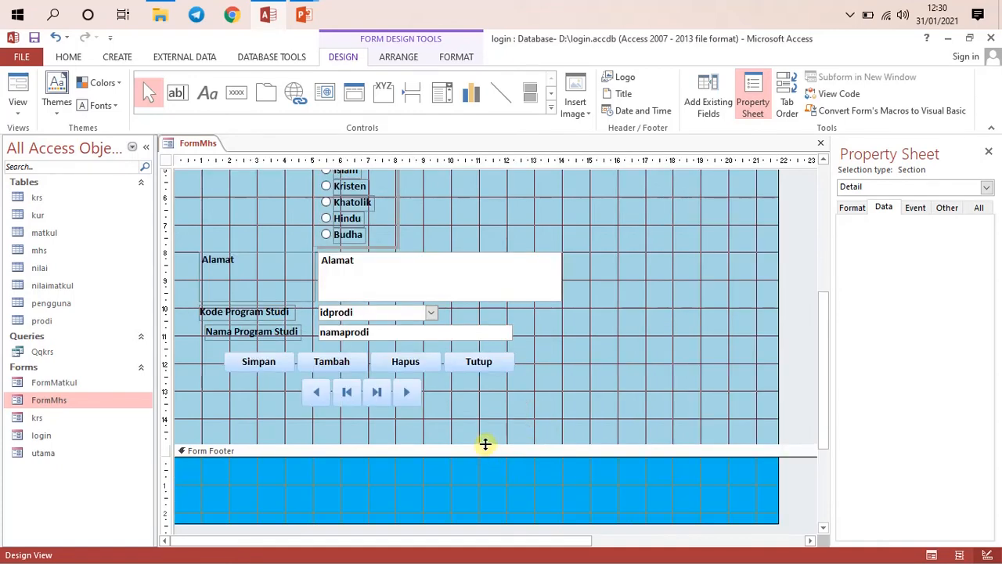
drag(485, 444, 505, 507)
scroll(583, 383, up, 2)
scroll(583, 384, up, 2)
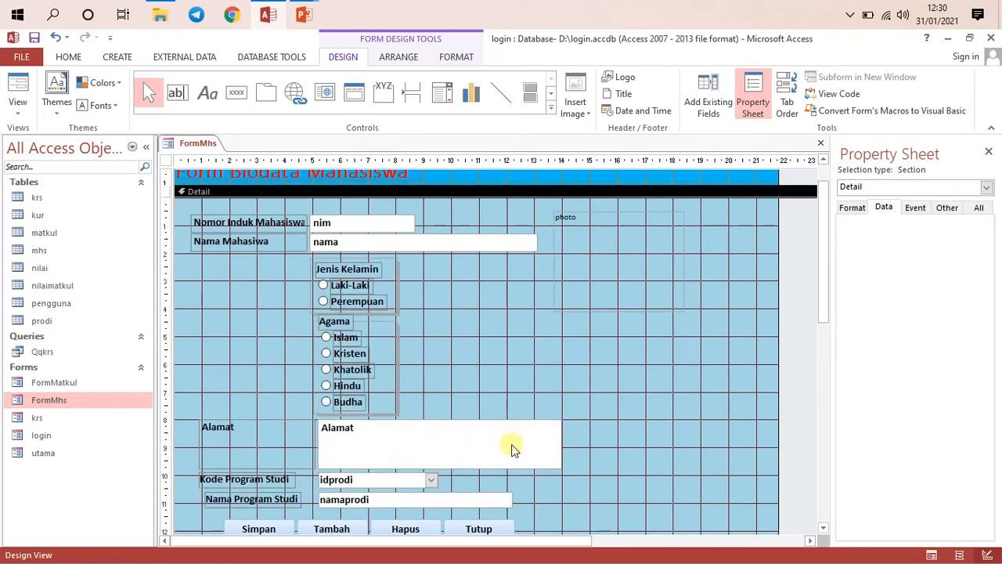
Switch FormMhs to Form View and examine the full length of the resized layout
click(607, 264)
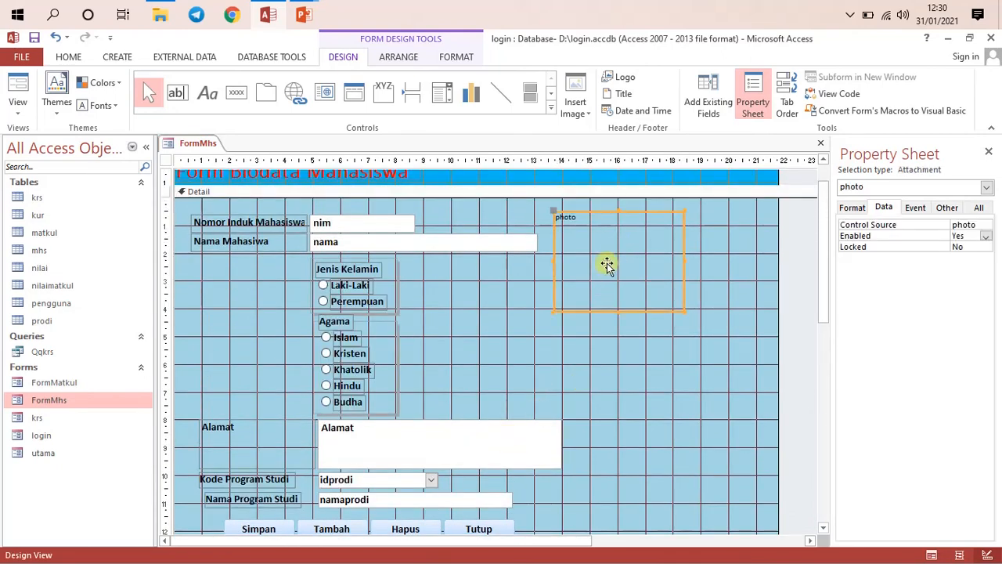
scroll(632, 258, up, 1)
right_click(196, 144)
click(221, 159)
right_click(204, 145)
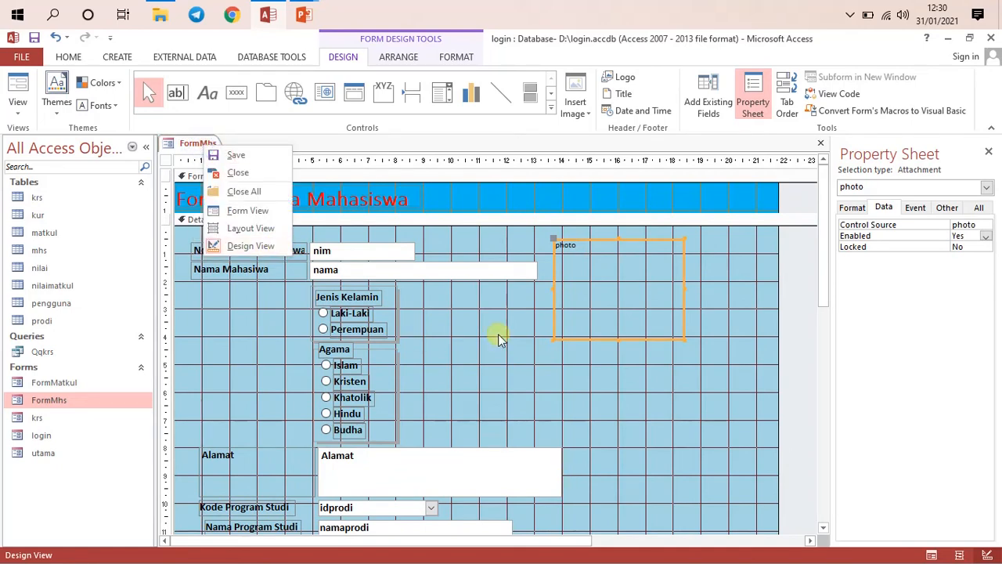
click(514, 353)
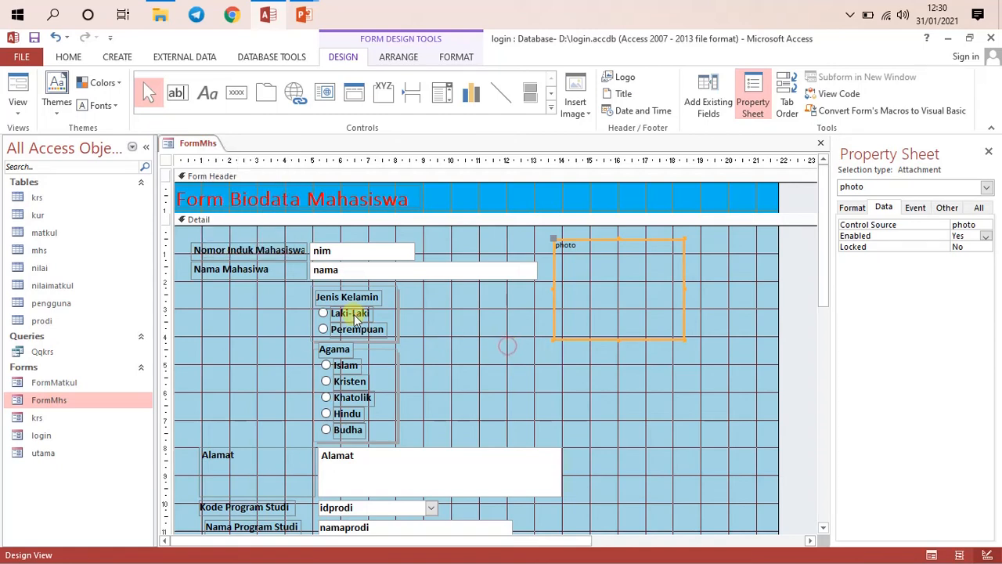
right_click(195, 142)
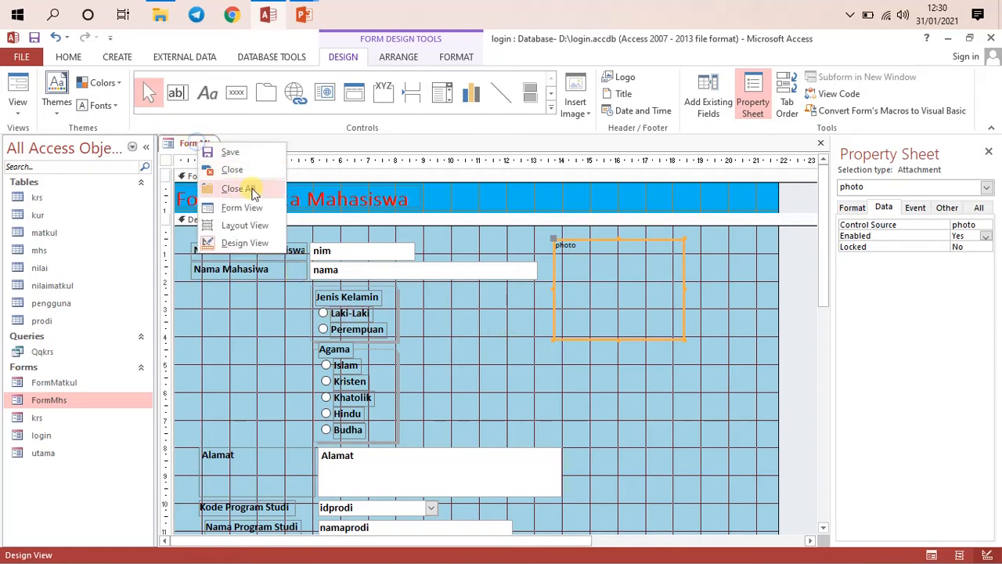
click(249, 208)
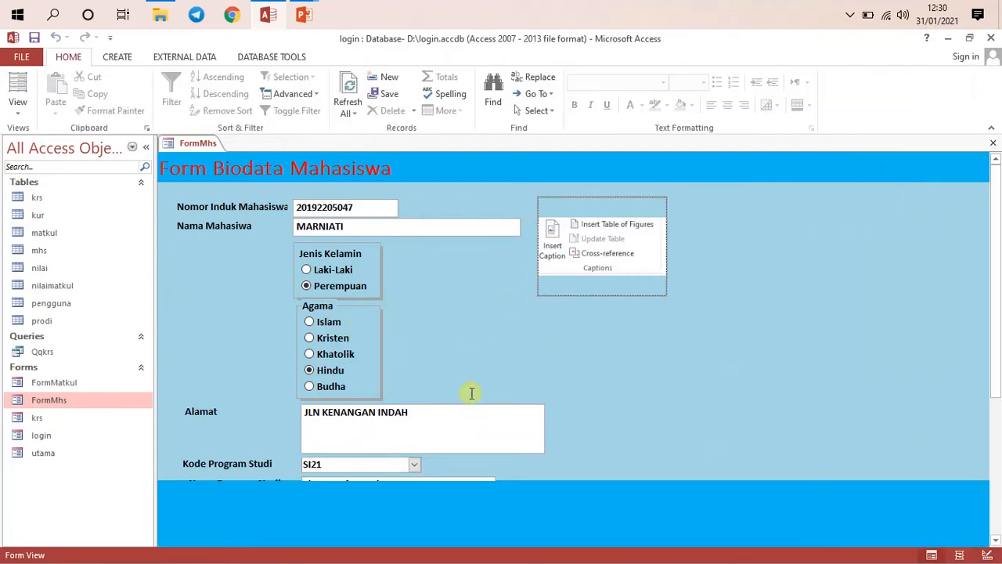
scroll(507, 445, down, 3)
scroll(499, 426, up, 3)
scroll(498, 417, down, 3)
scroll(499, 416, up, 3)
scroll(499, 416, down, 3)
scroll(498, 407, up, 3)
scroll(497, 405, down, 3)
scroll(497, 404, up, 3)
Return FormMhs to Design View
right_click(210, 146)
click(219, 149)
right_click(208, 146)
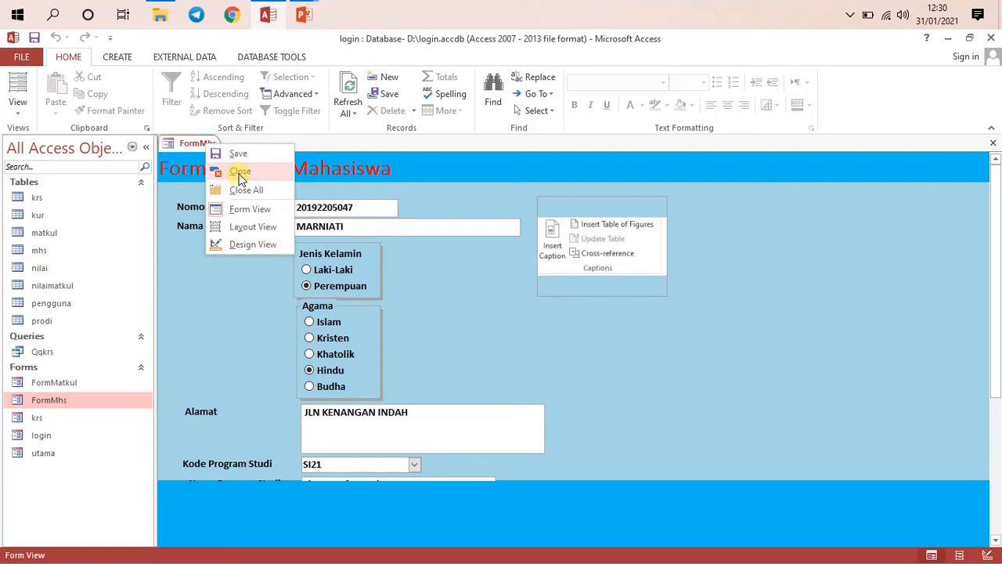
click(252, 244)
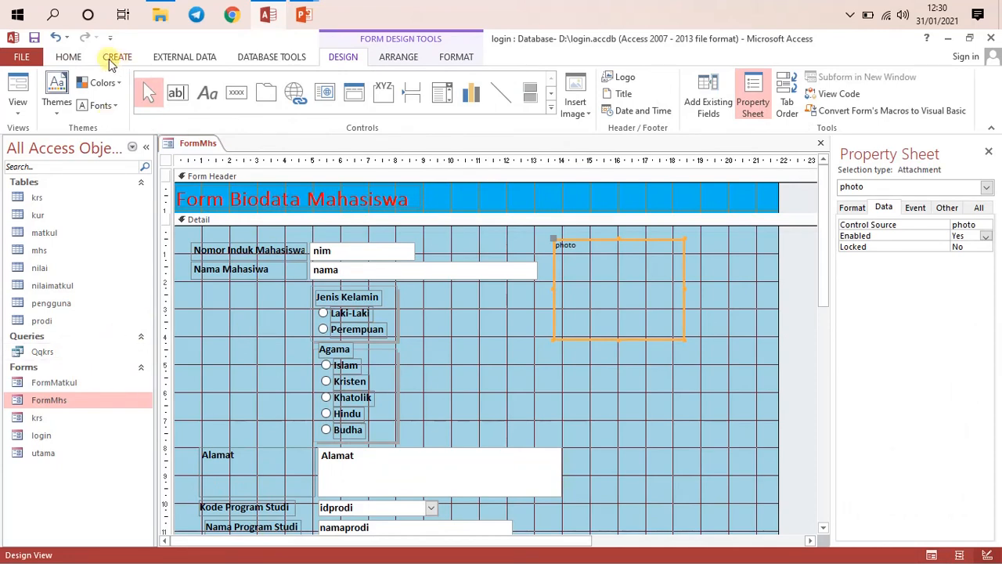
Create a new query in Query Design and add the mhs and prodi tables to it
click(117, 56)
click(216, 100)
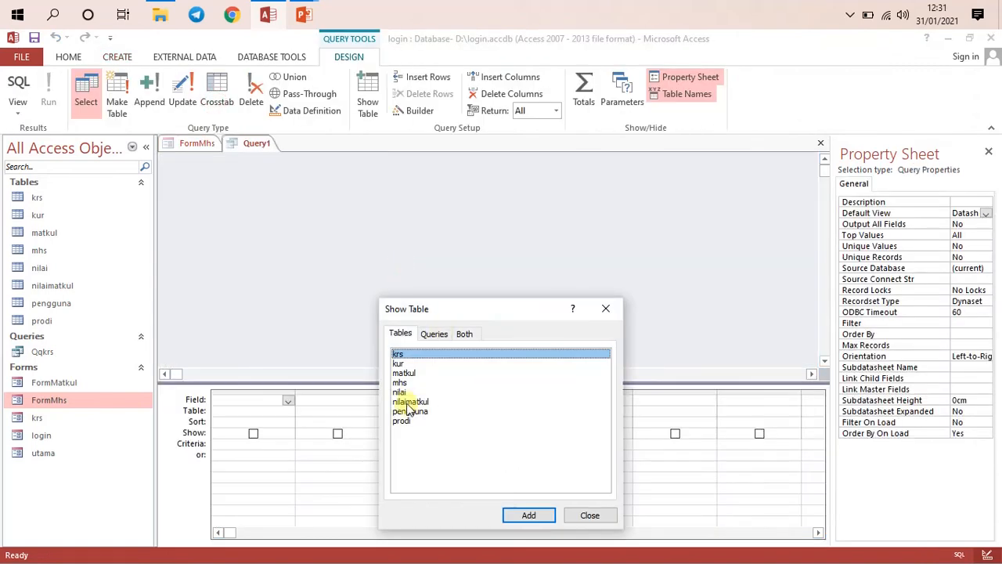
click(401, 383)
click(529, 514)
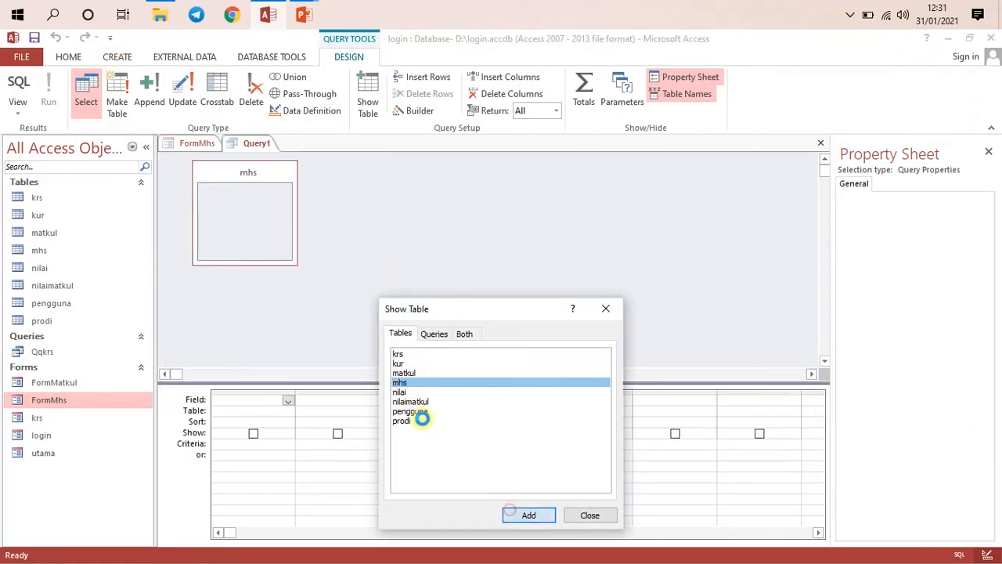
click(402, 421)
click(529, 514)
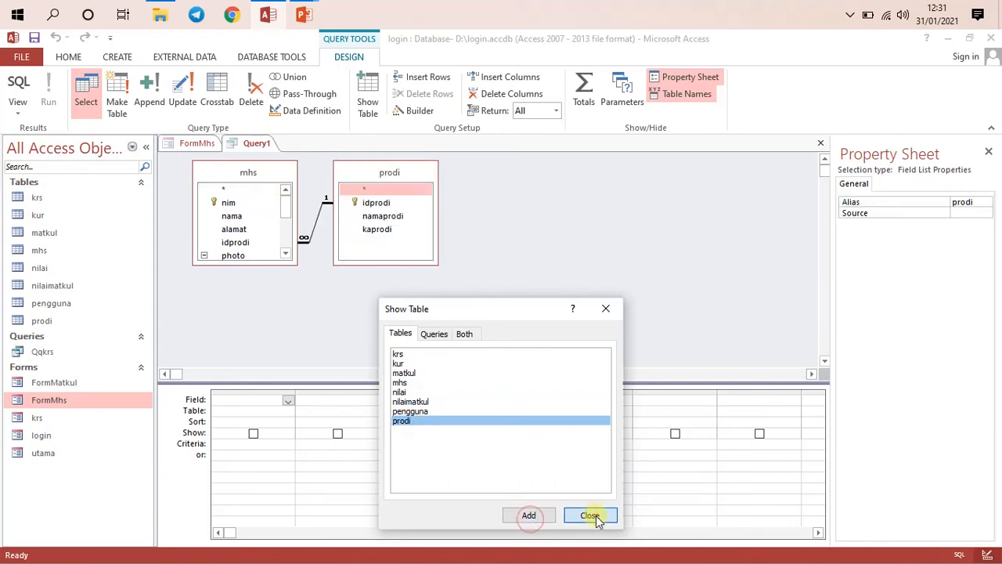
click(592, 514)
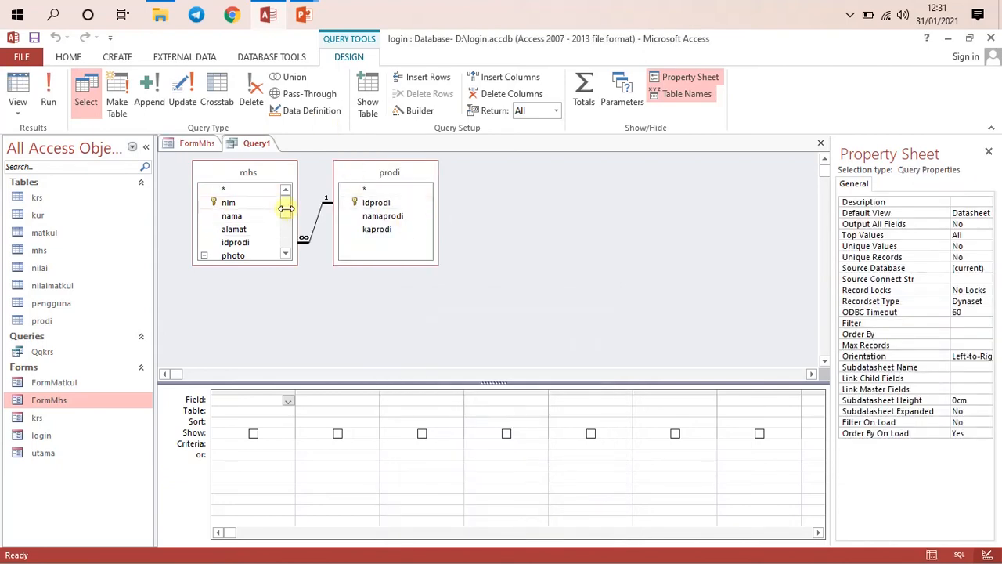
Add the nim, alamat and photo fields from the mhs table to the query design grid
click(235, 206)
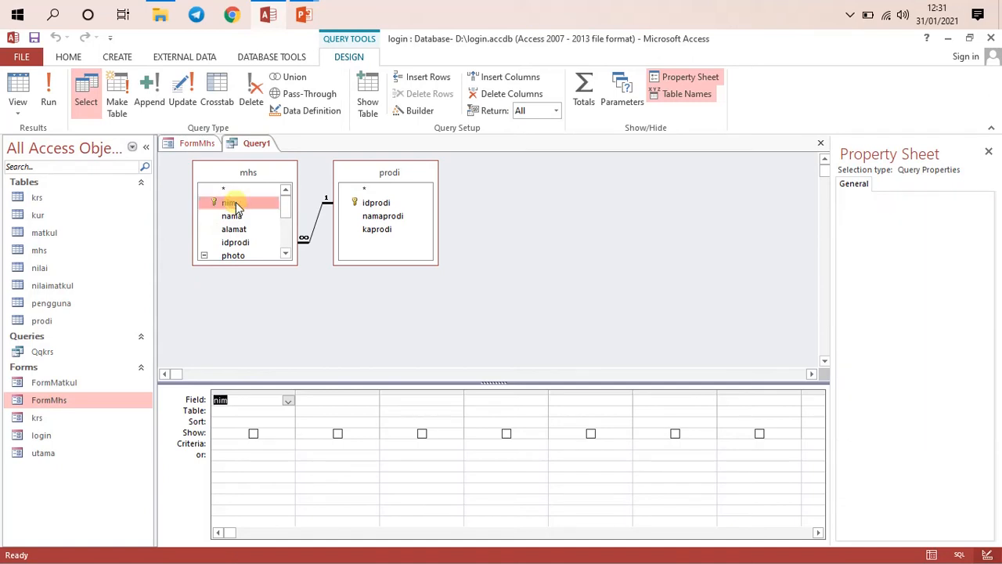
click(238, 218)
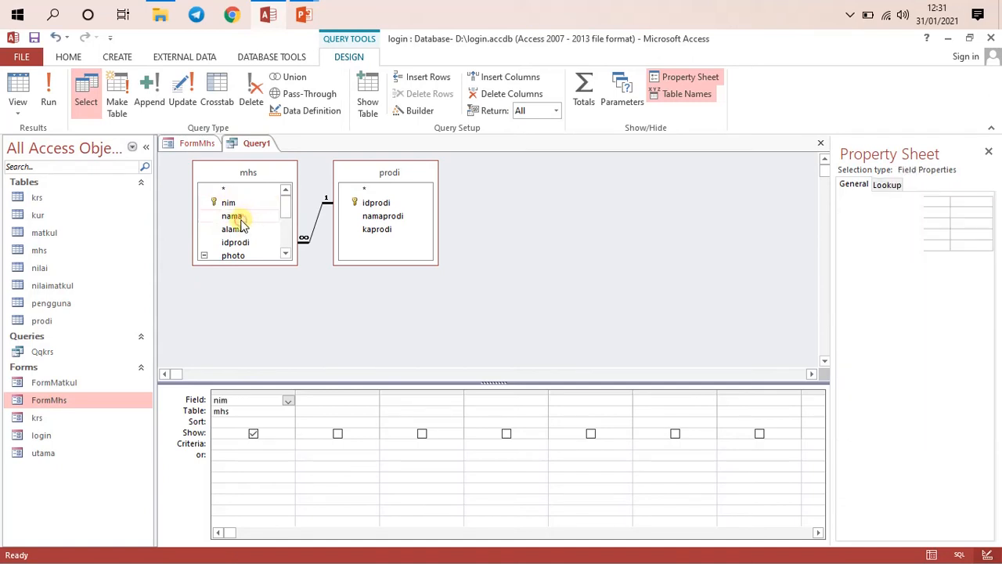
drag(287, 211, 291, 217)
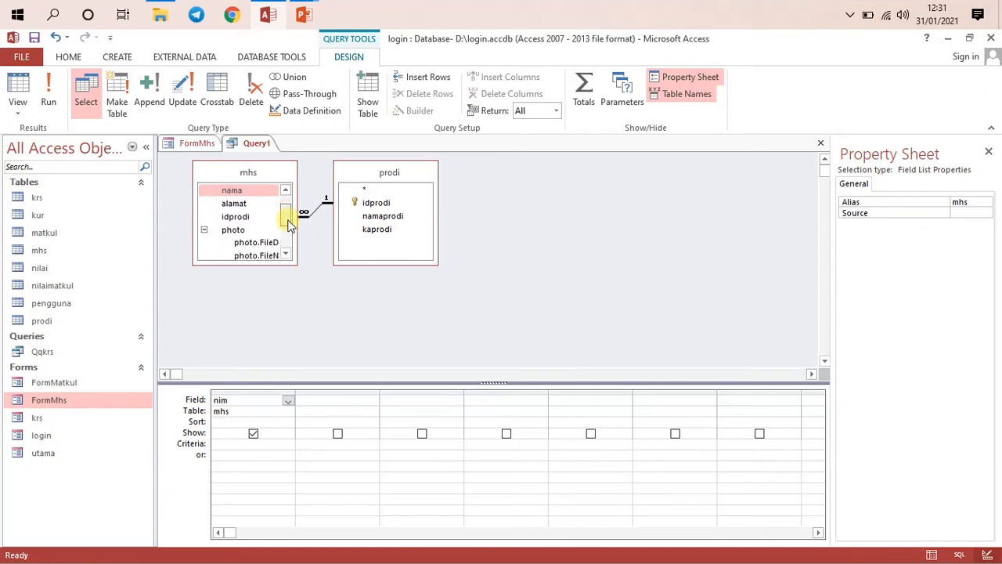
double_click(238, 205)
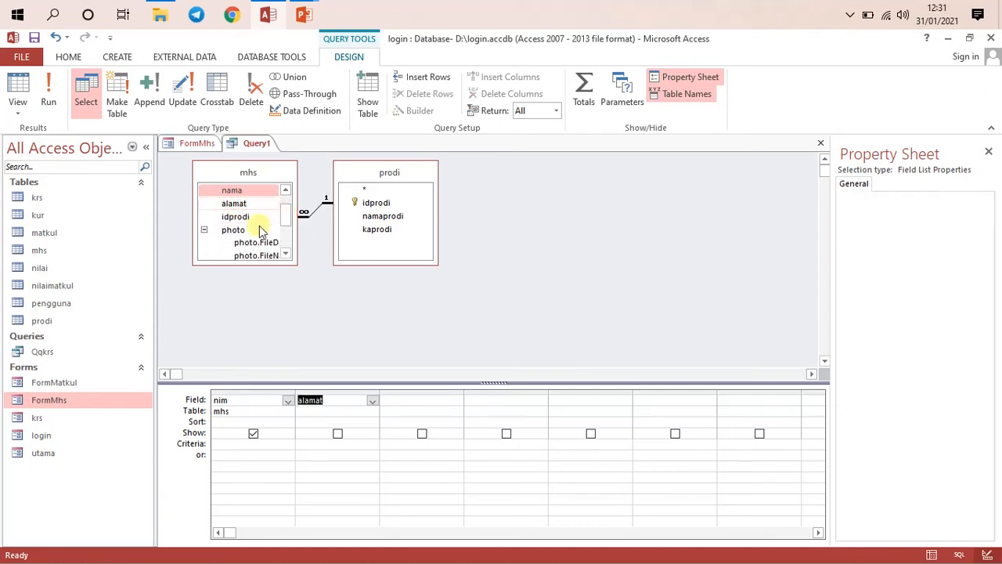
drag(288, 219, 286, 224)
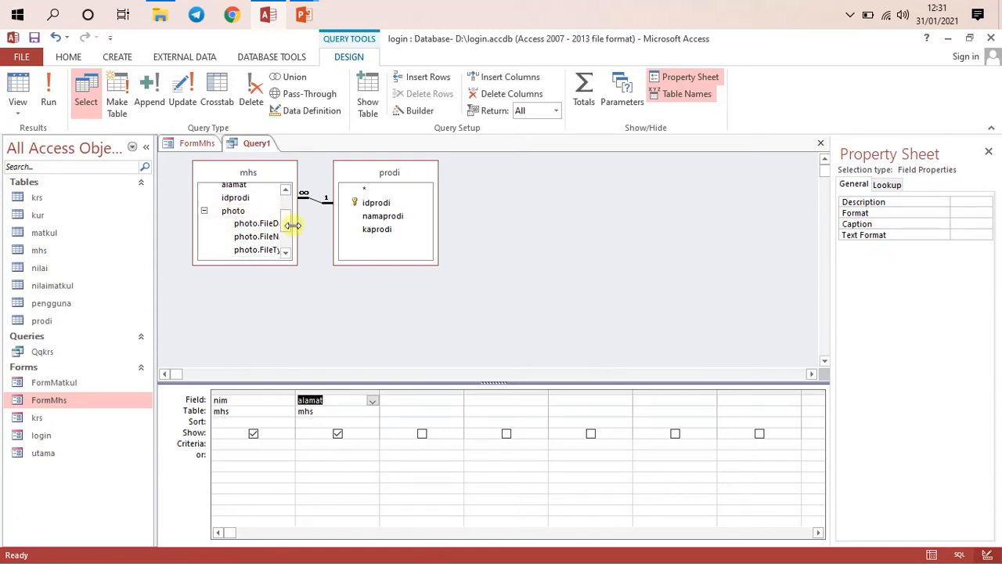
drag(285, 225, 264, 218)
click(232, 205)
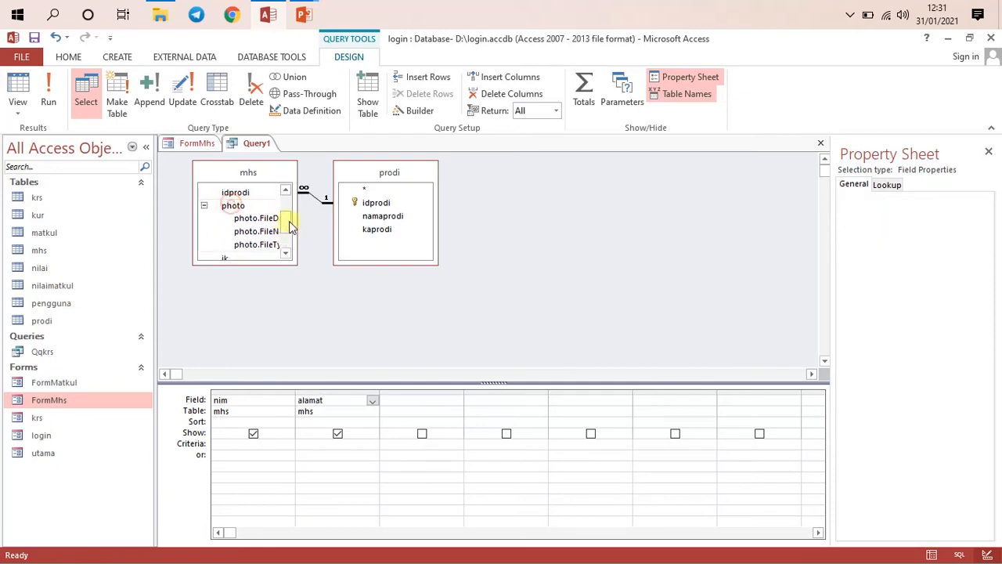
Add the jk, agama, tmp_lahir and tgl_lahir fields from the mhs table to the query grid
drag(285, 226, 289, 238)
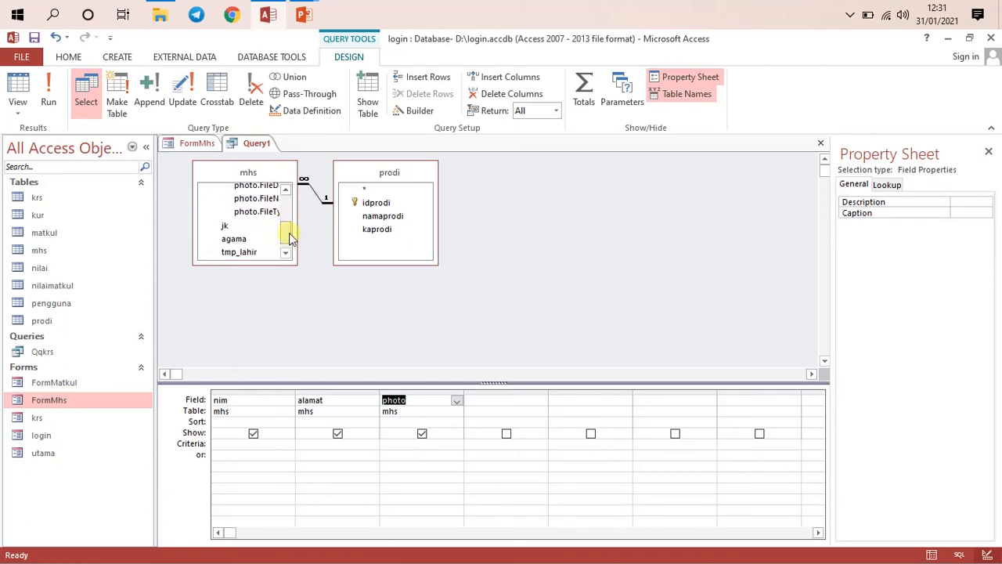
double_click(234, 227)
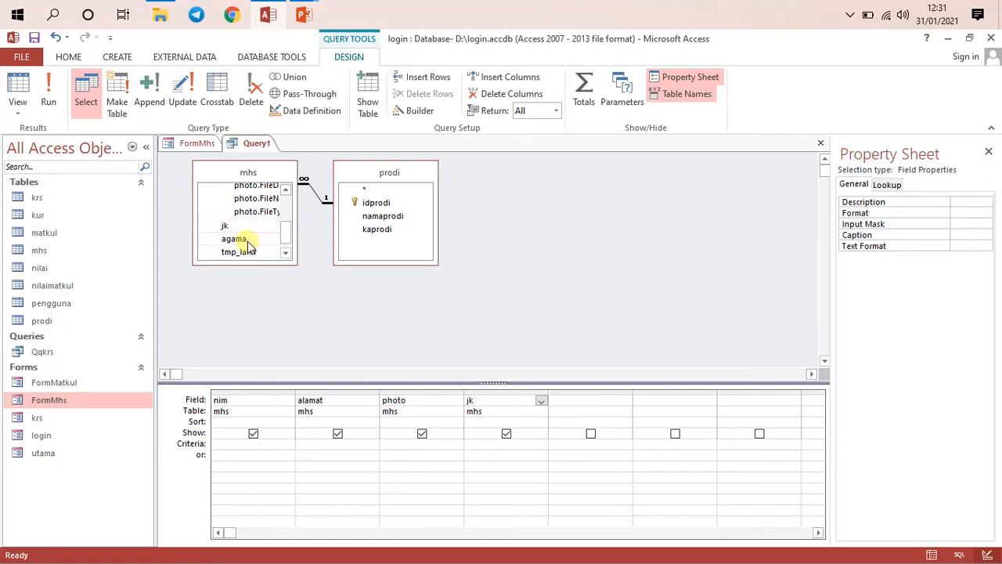
double_click(276, 239)
click(284, 235)
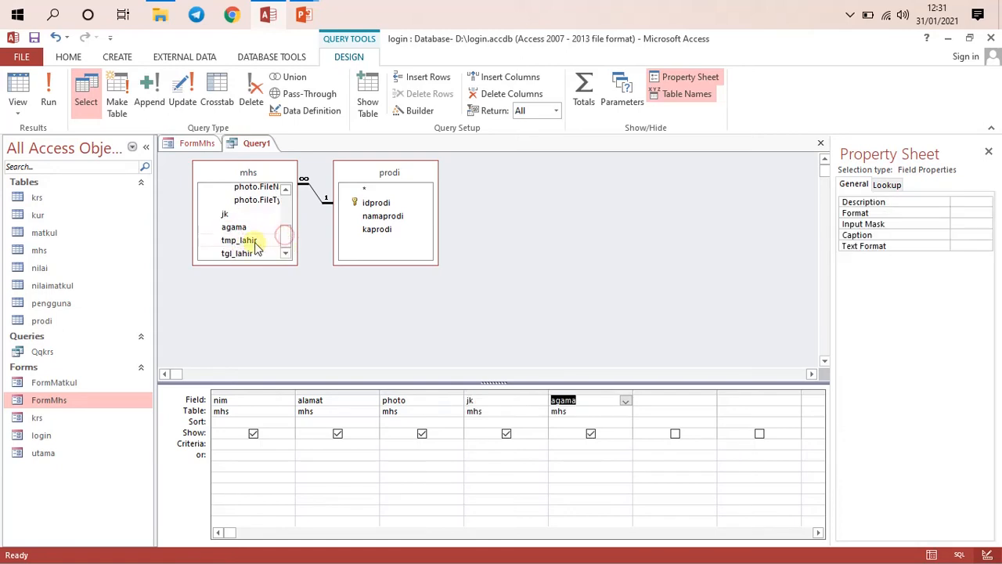
double_click(244, 241)
click(250, 255)
double_click(249, 255)
Add the namaprodi field from the prodi table to the query grid
click(389, 225)
click(392, 221)
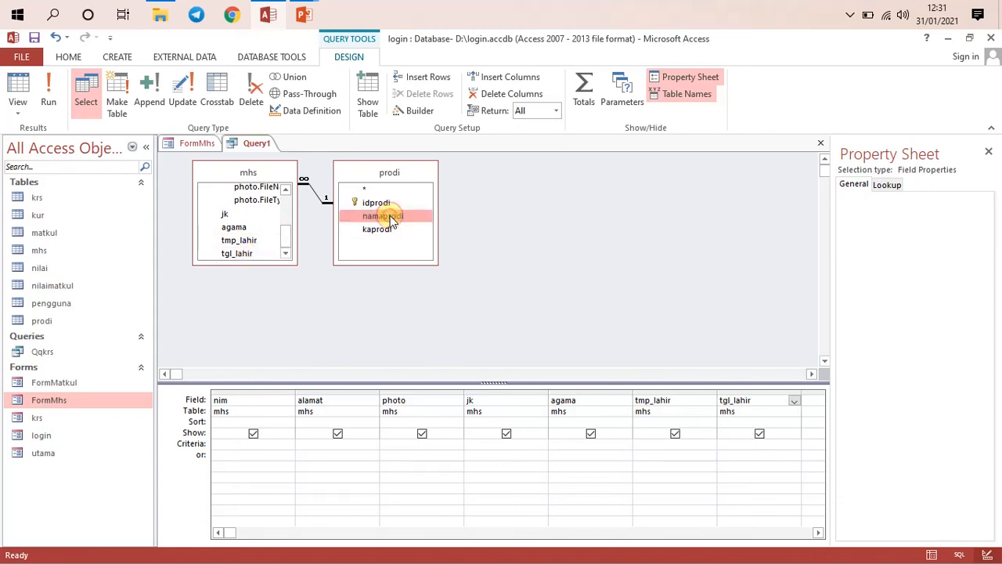
double_click(392, 222)
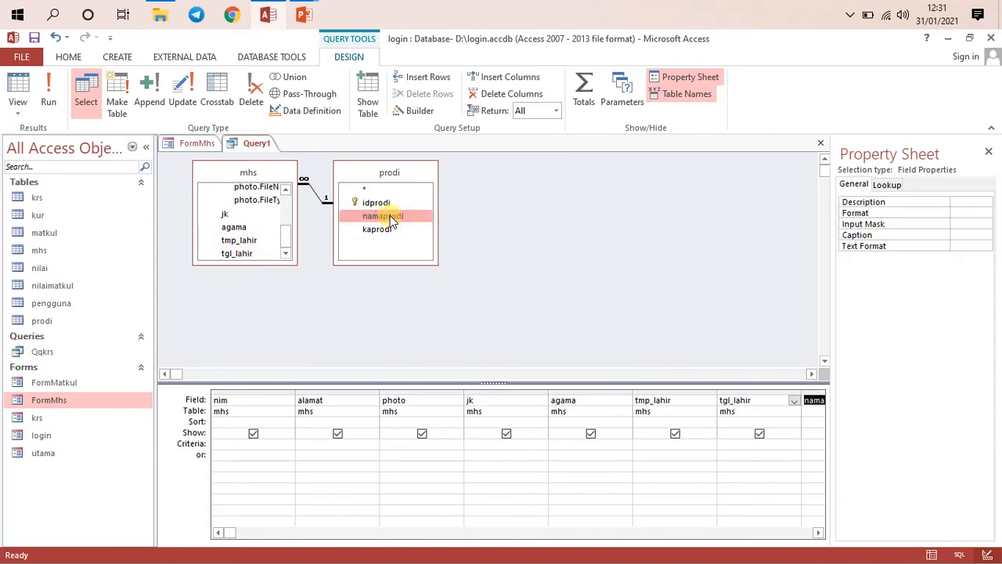
Clear the table name in the jk column and replace its field name with the alias "Jenis Kelamin :"
click(422, 414)
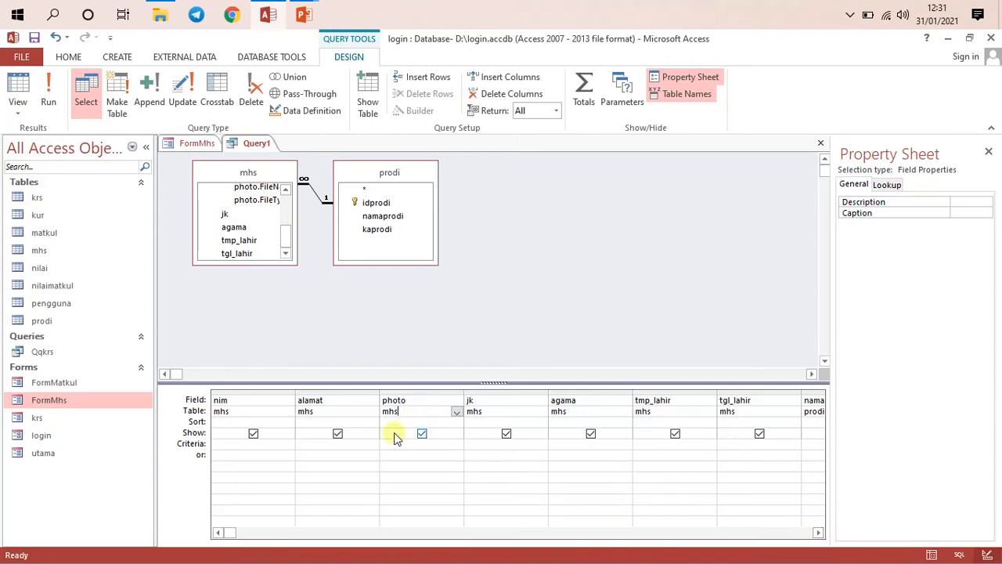
click(487, 403)
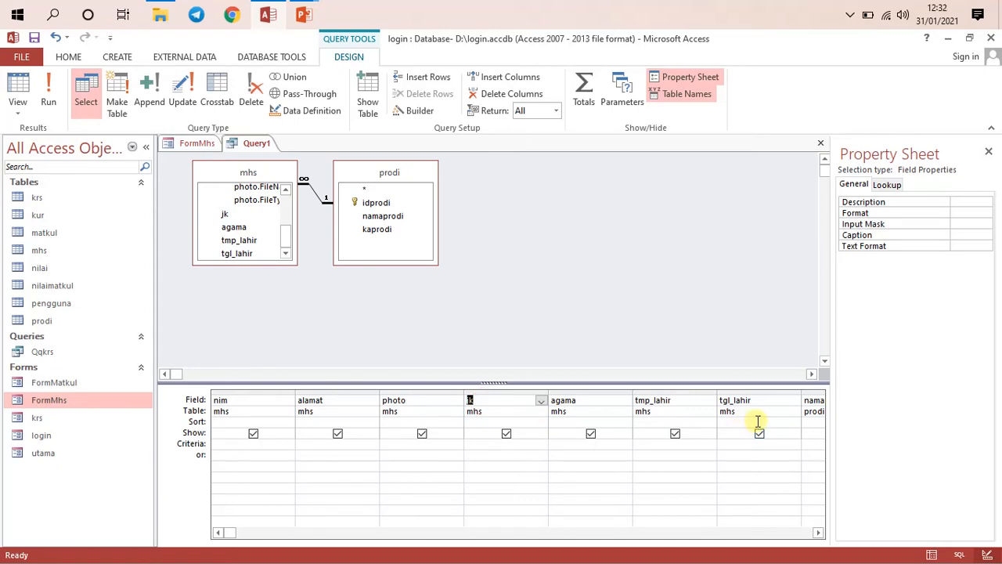
click(494, 409)
key(Delete)
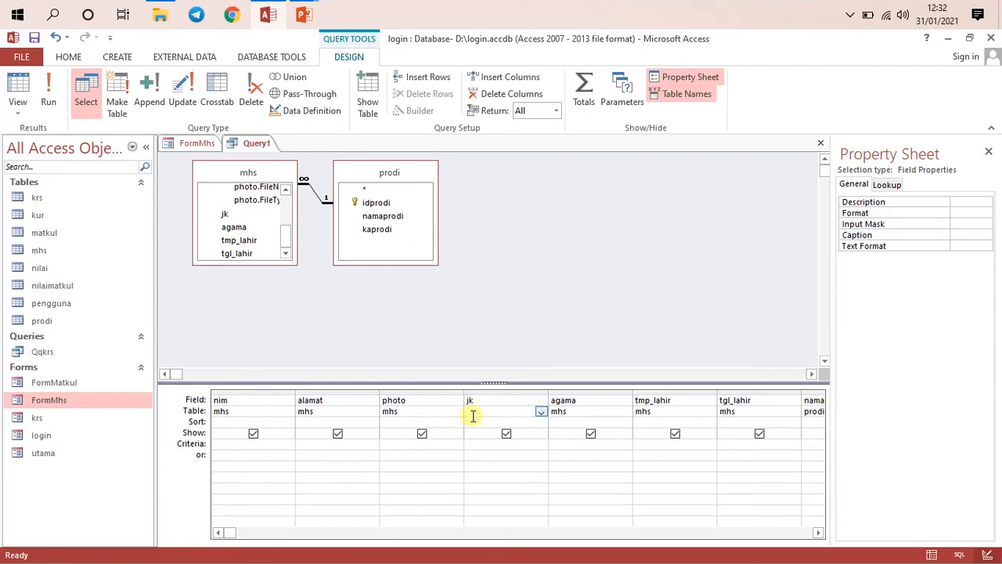
click(478, 401)
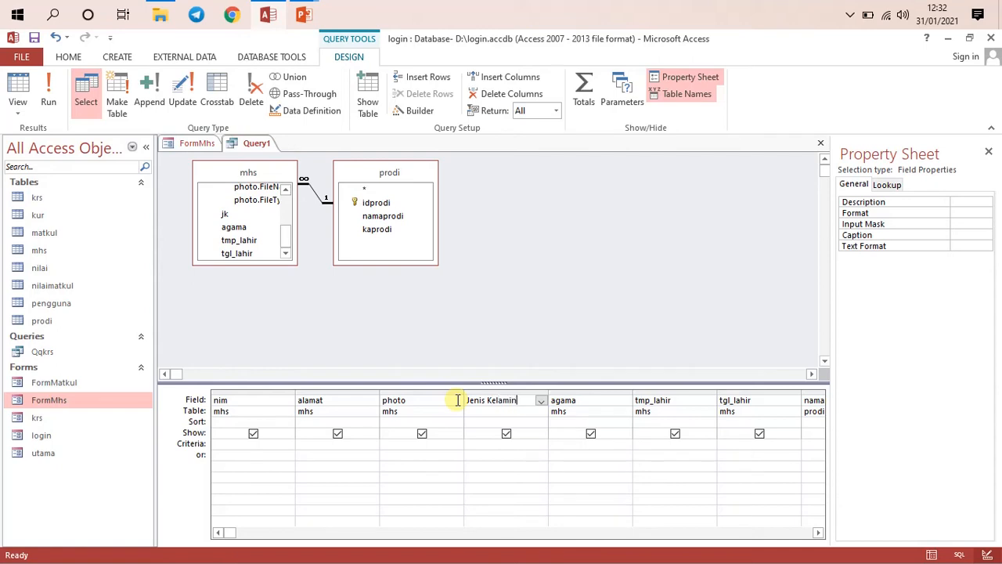
In the Expression Builder for the Jenis Kelamin column, insert the IIf function with the jk field of the mhs table
right_click(528, 399)
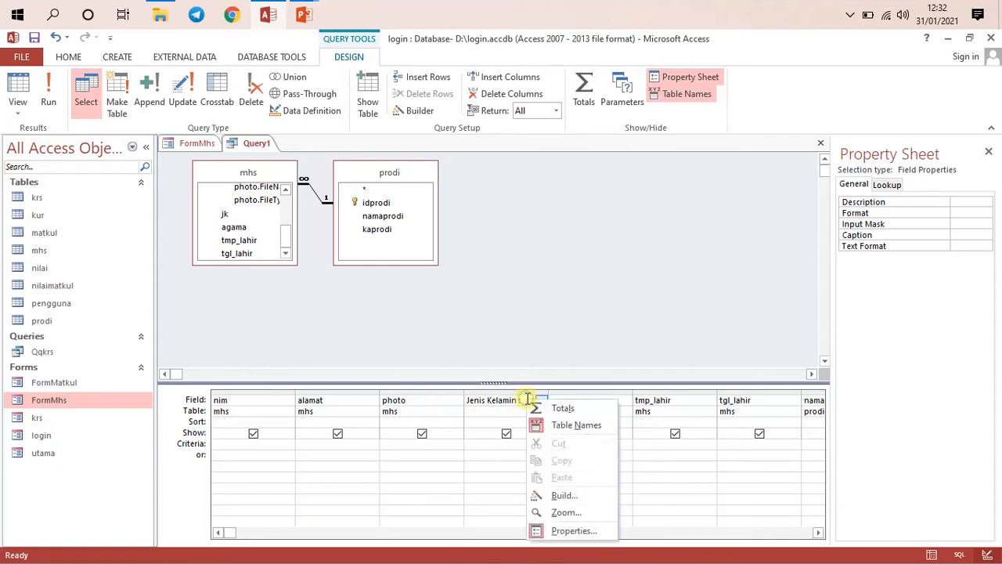
click(572, 495)
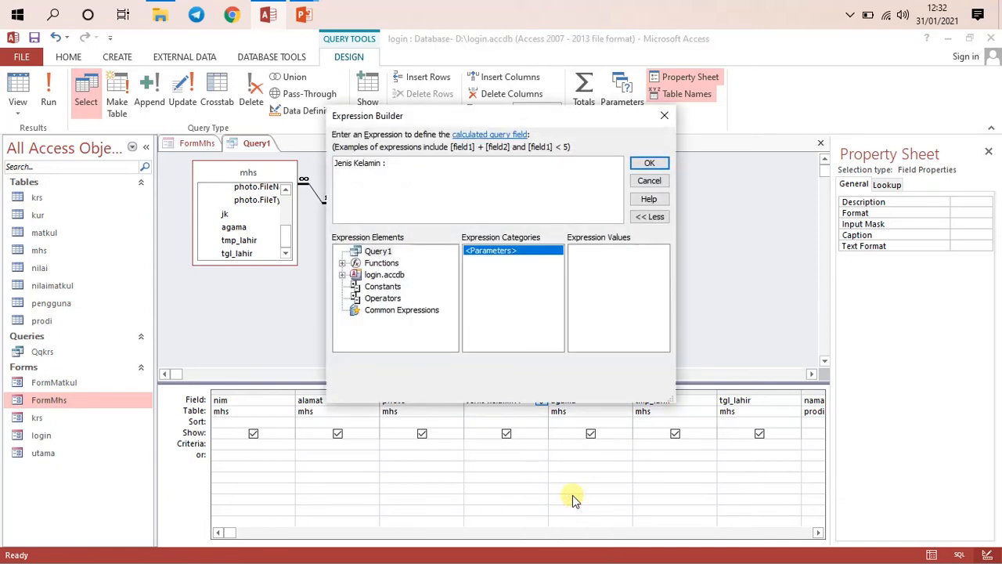
text(i)
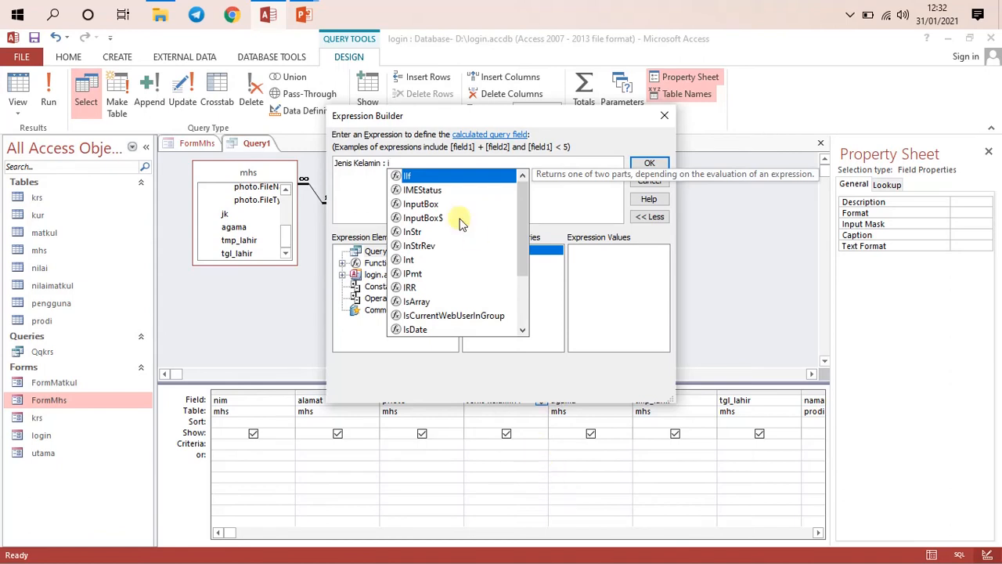
double_click(440, 174)
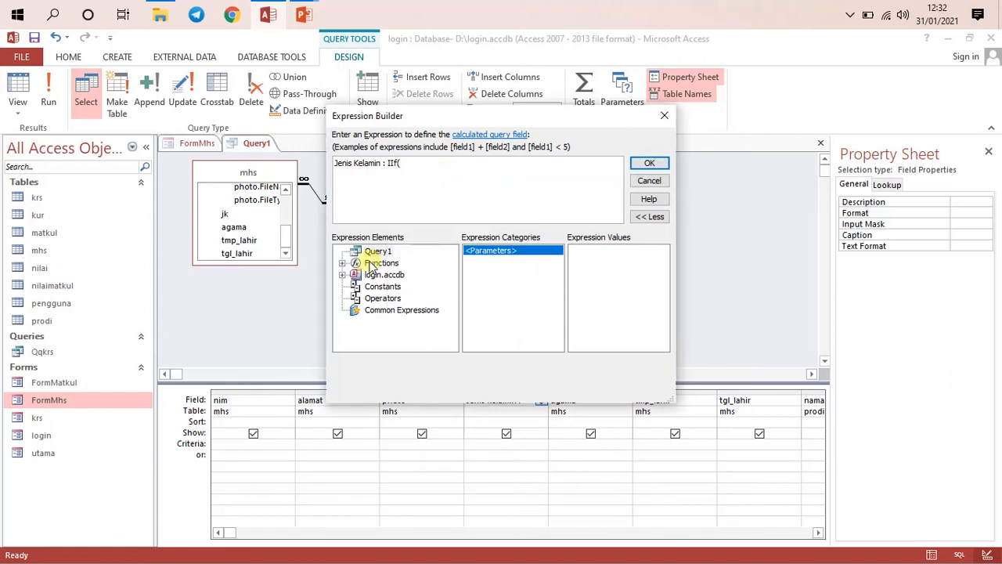
click(343, 276)
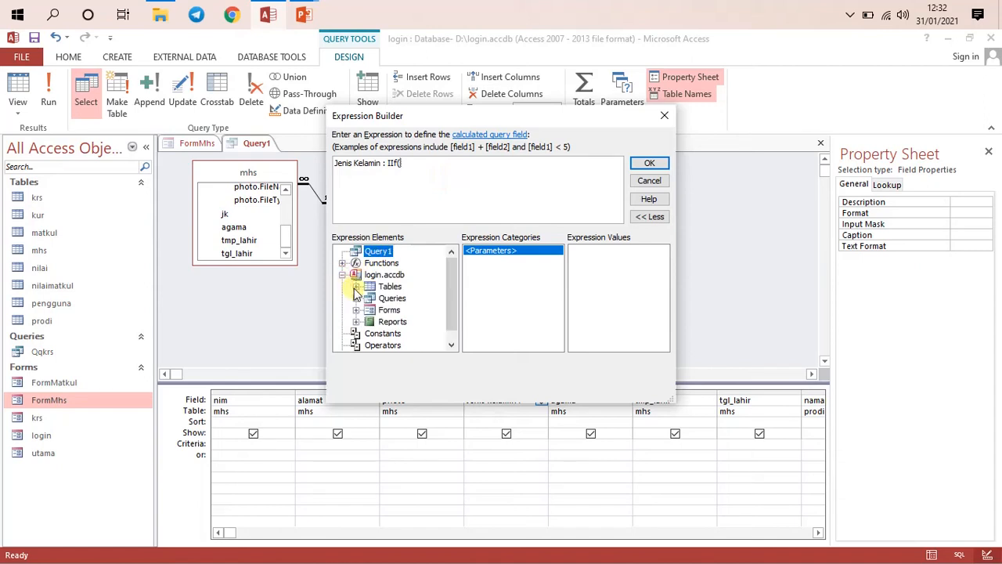
click(357, 287)
drag(449, 297, 448, 304)
click(397, 287)
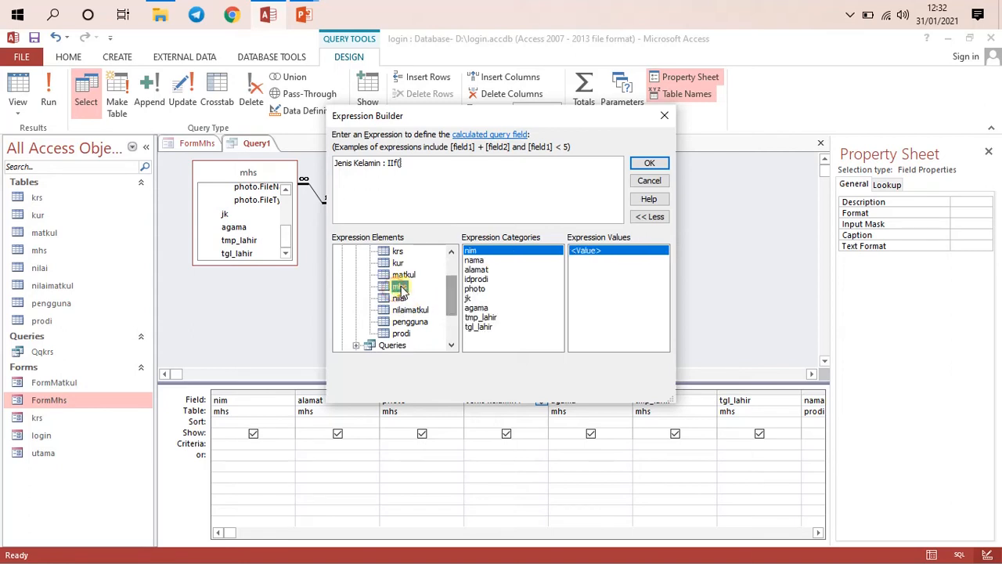
double_click(474, 298)
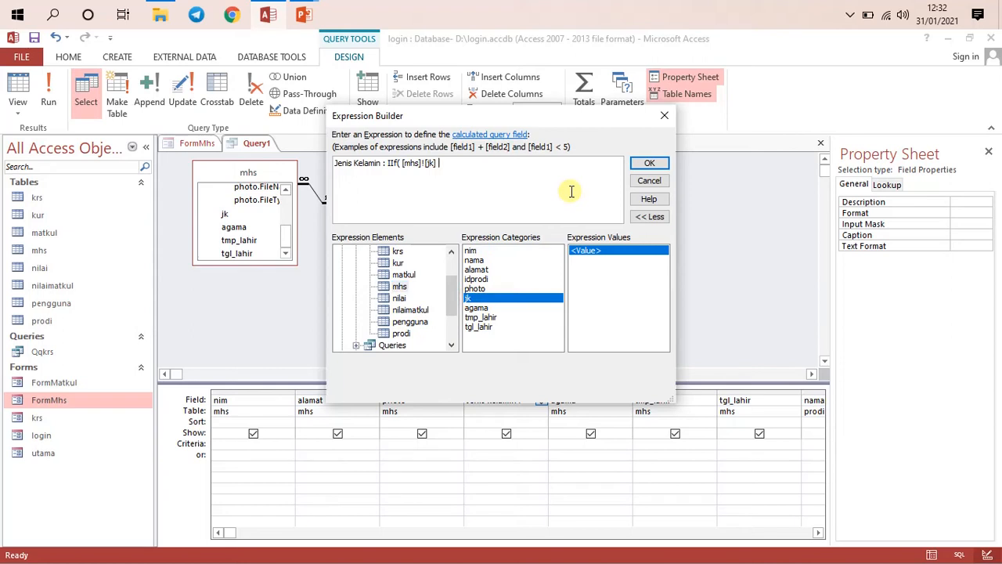
Complete the IIf expression so jk="1" returns "Laki-Laki" and anything else returns "Perempuan", and accept it
click(572, 191)
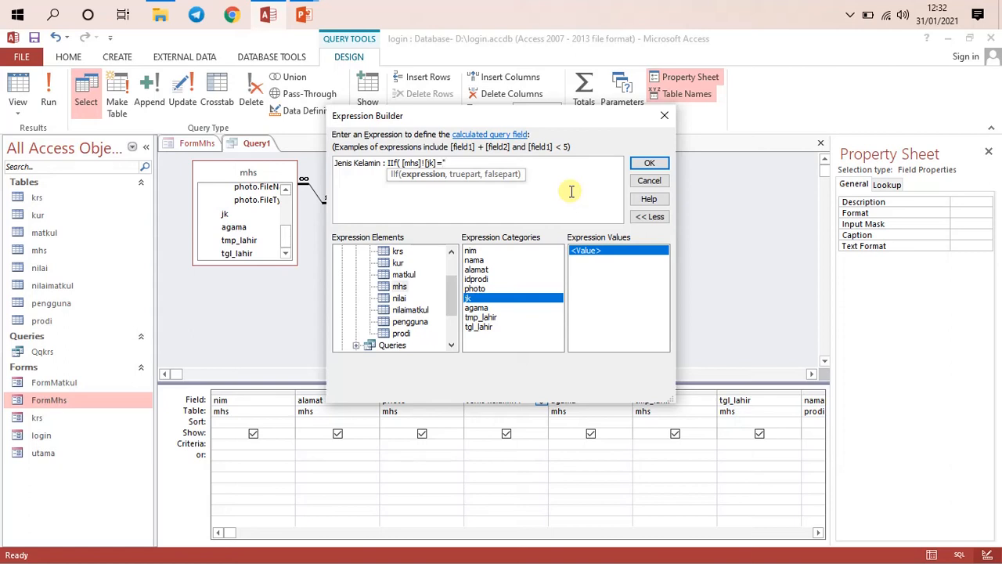
text(,)
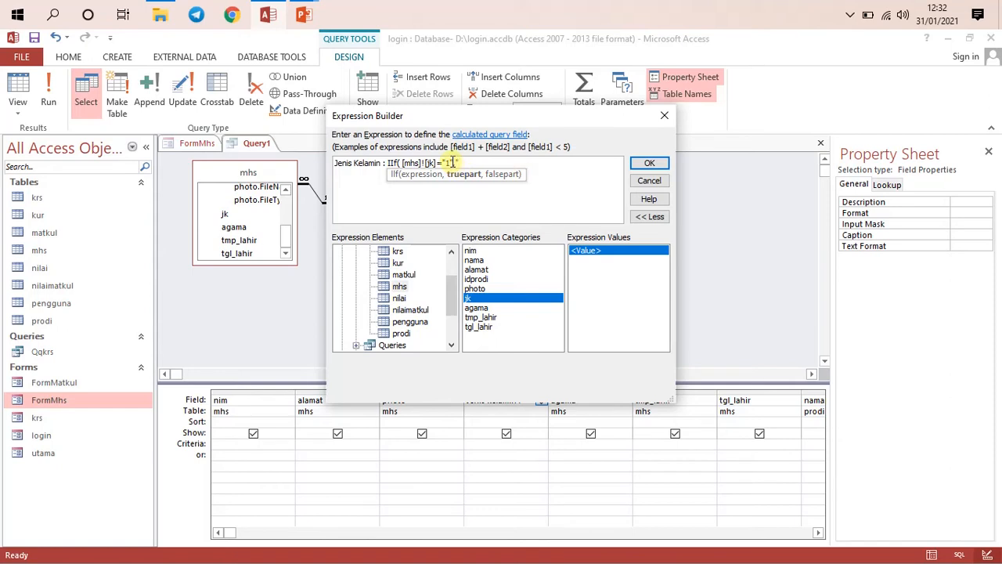
text("Laki-Laki","Perempuan"))
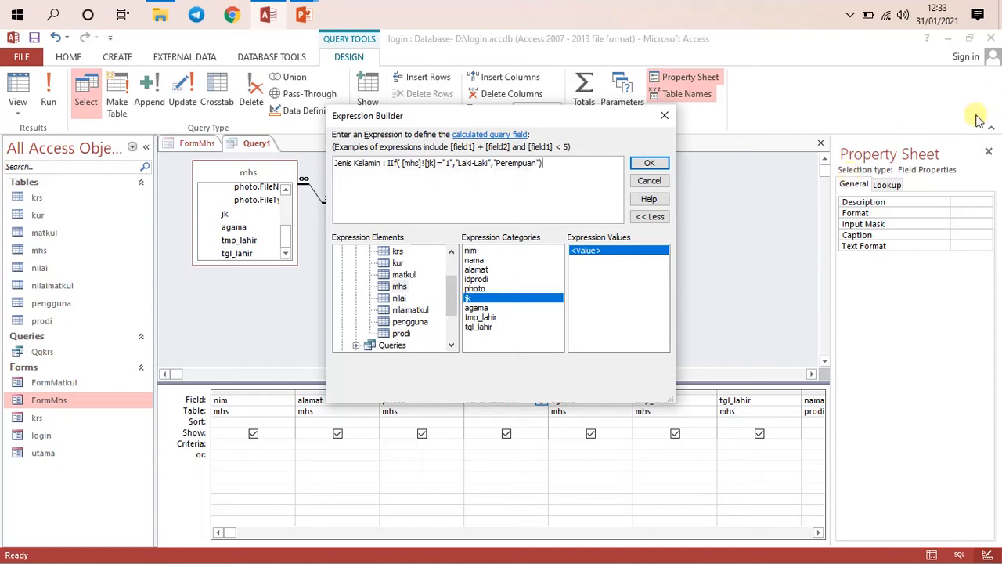
click(649, 165)
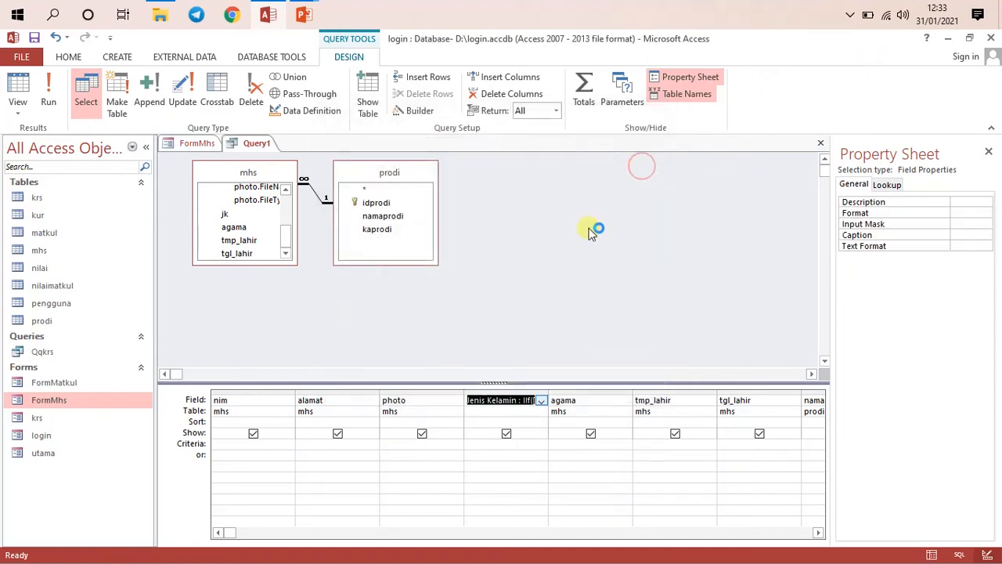
Save the query under the name QDataMHS
right_click(241, 144)
click(258, 155)
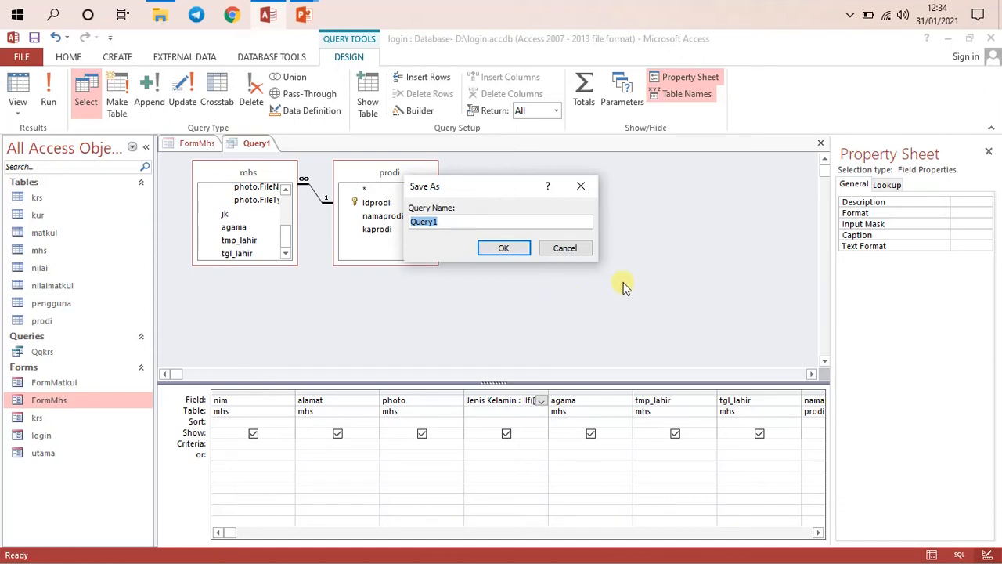
text(Qmh)
key(BackSpace)
key(BackSpace)
text(Data)
key(BackSpace)
text(MHS)
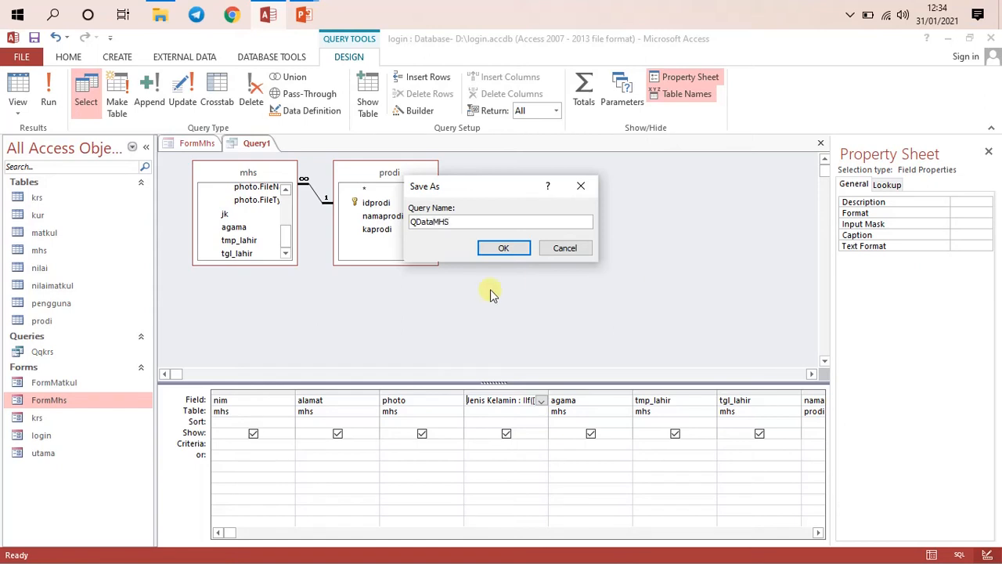
click(502, 249)
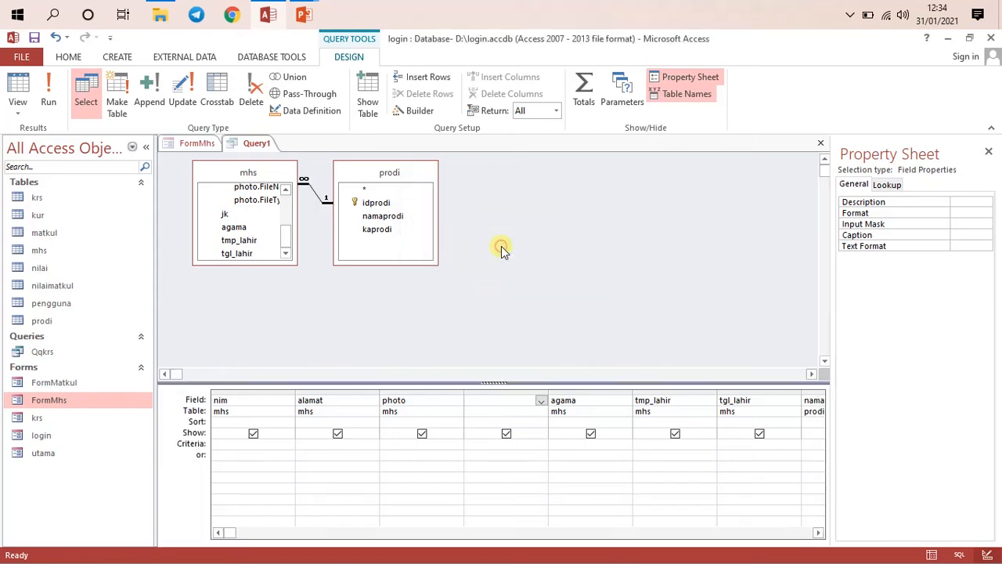
key(ctrl+v)
Clear the table name in the agama column and replace its field name with the alias "Agama :"
click(509, 413)
click(581, 403)
click(579, 408)
key(BackSpace)
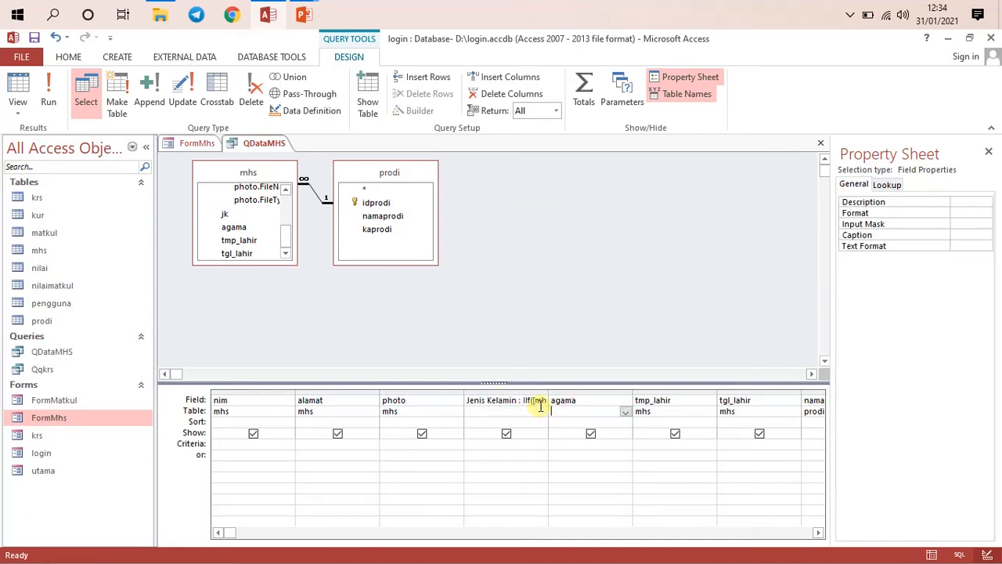
drag(580, 402, 542, 397)
text(Agama :)
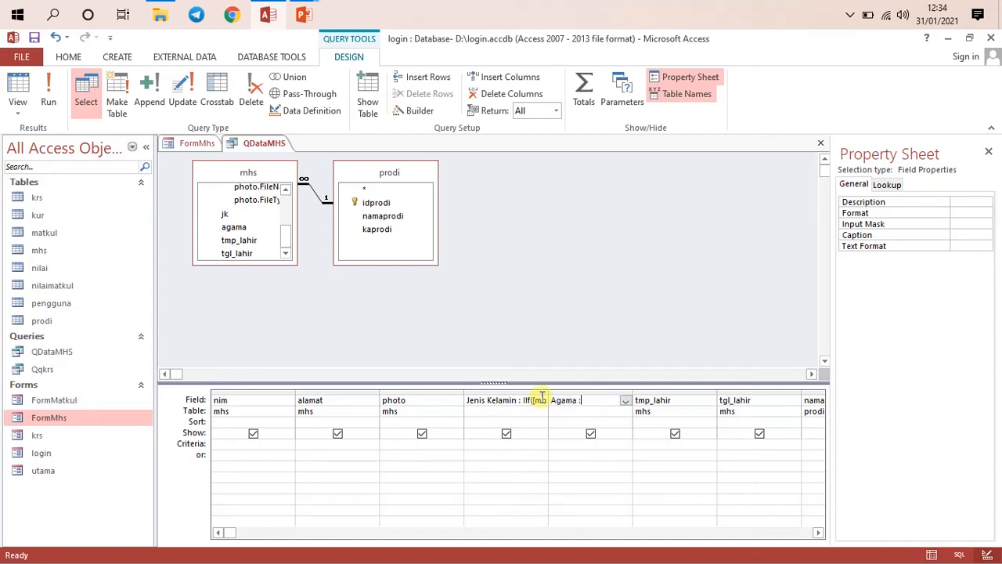
In the Expression Builder for the Agama column, insert the IIf function with the agama field of the mhs table
right_click(593, 402)
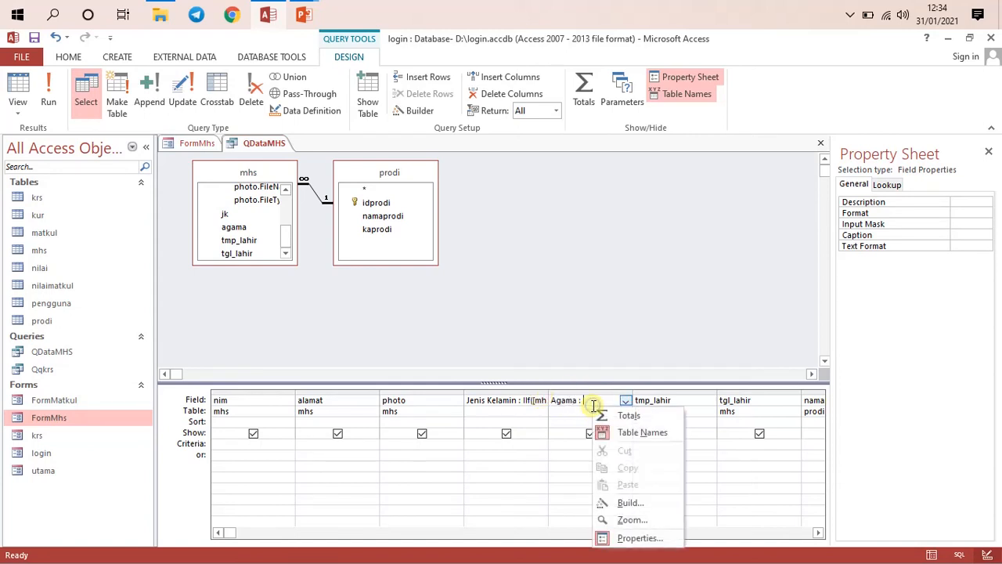
click(655, 506)
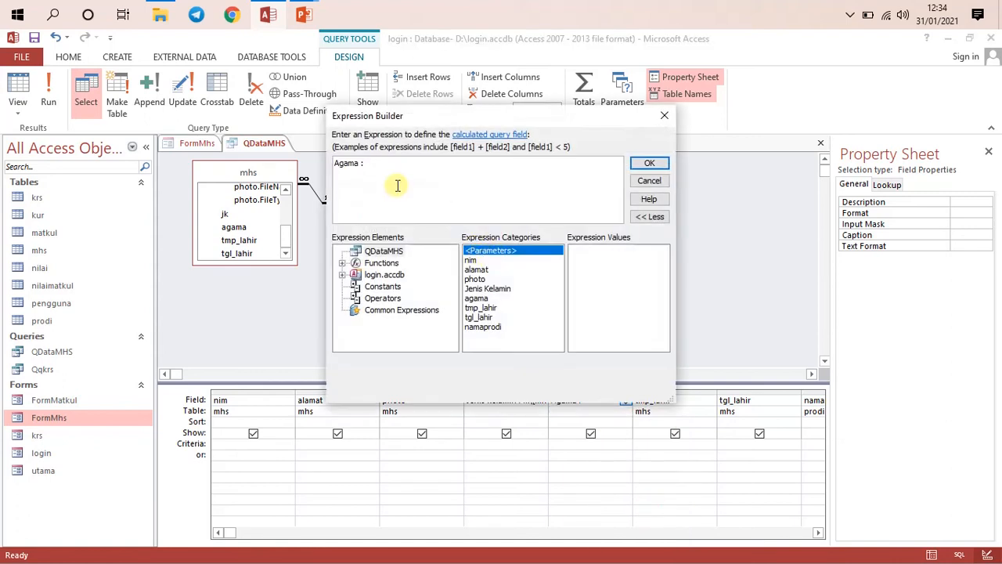
text(iif)
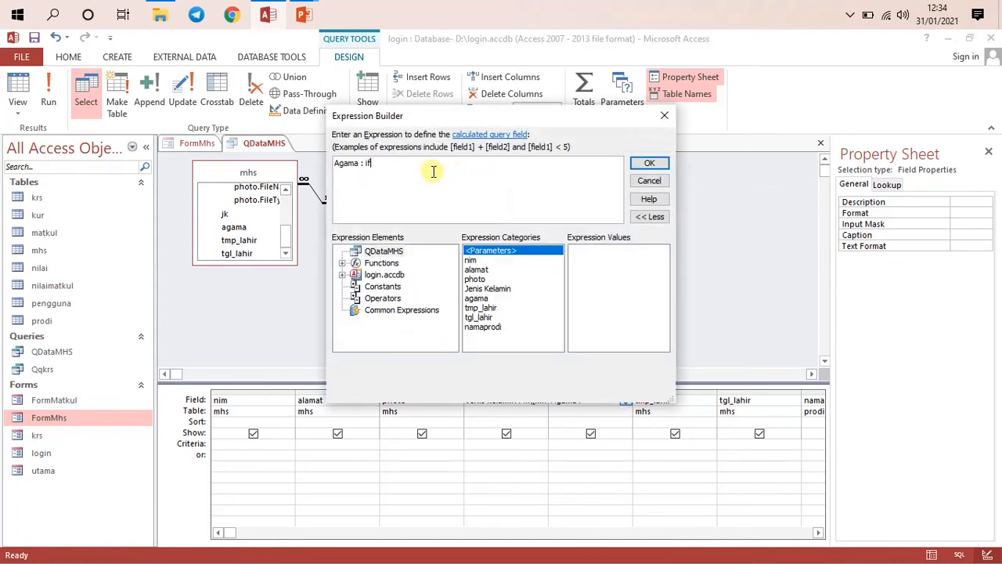
key(BackSpace)
key(BackSpace)
double_click(428, 178)
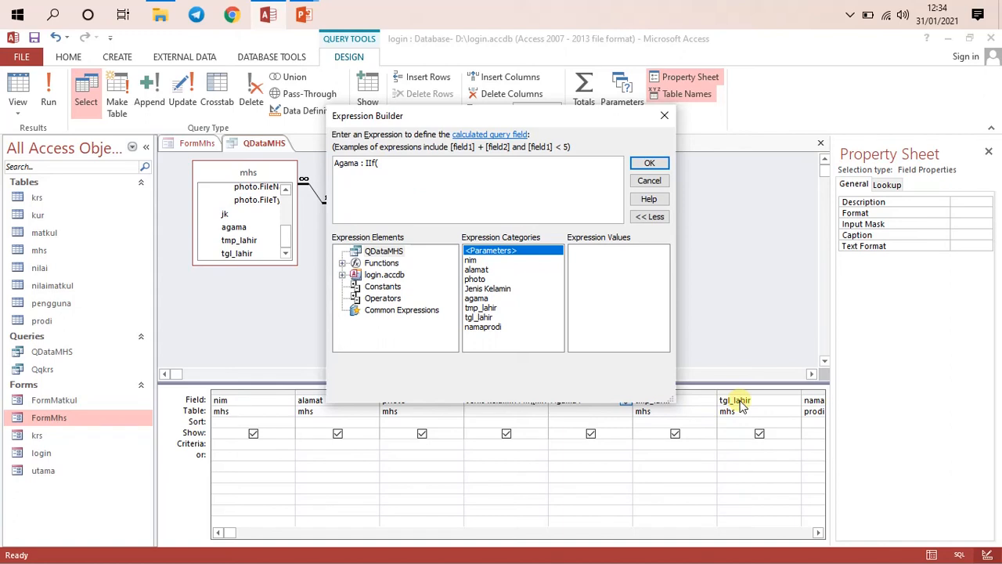
click(342, 275)
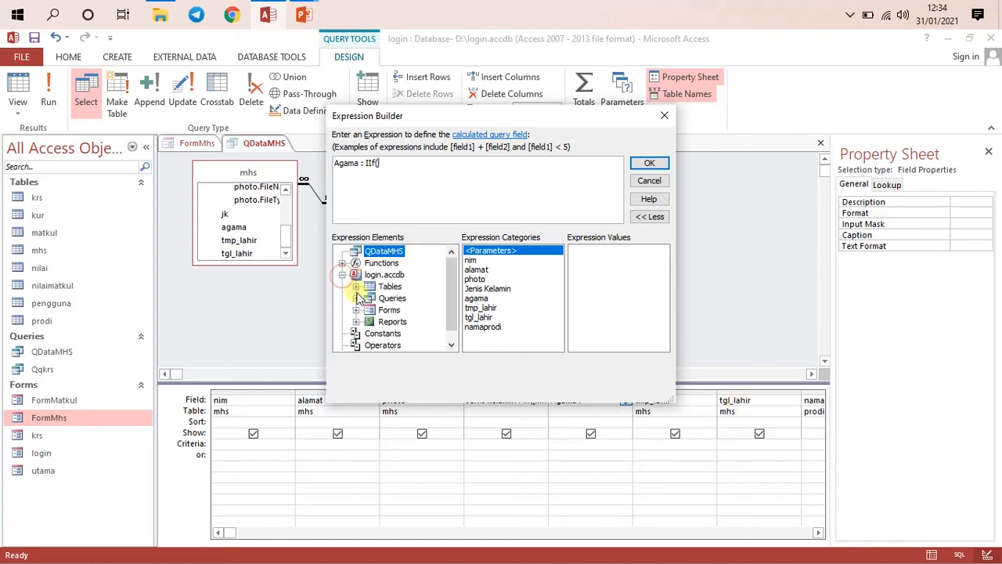
click(356, 287)
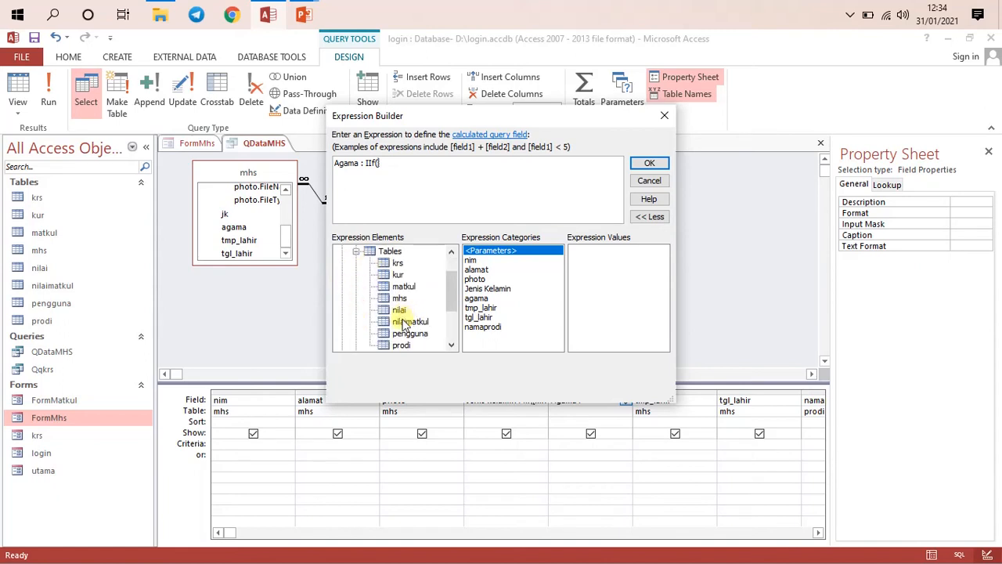
click(400, 298)
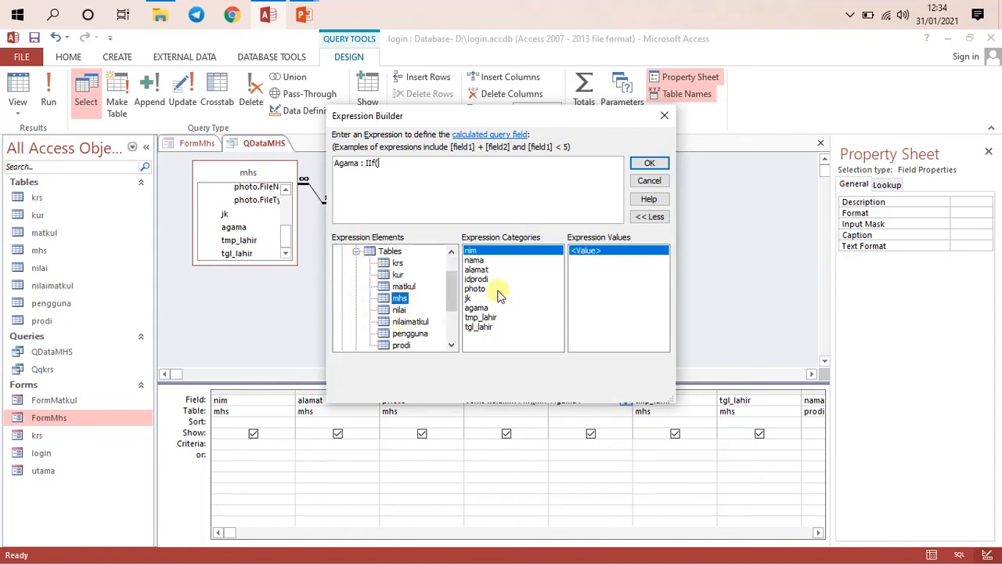
click(475, 307)
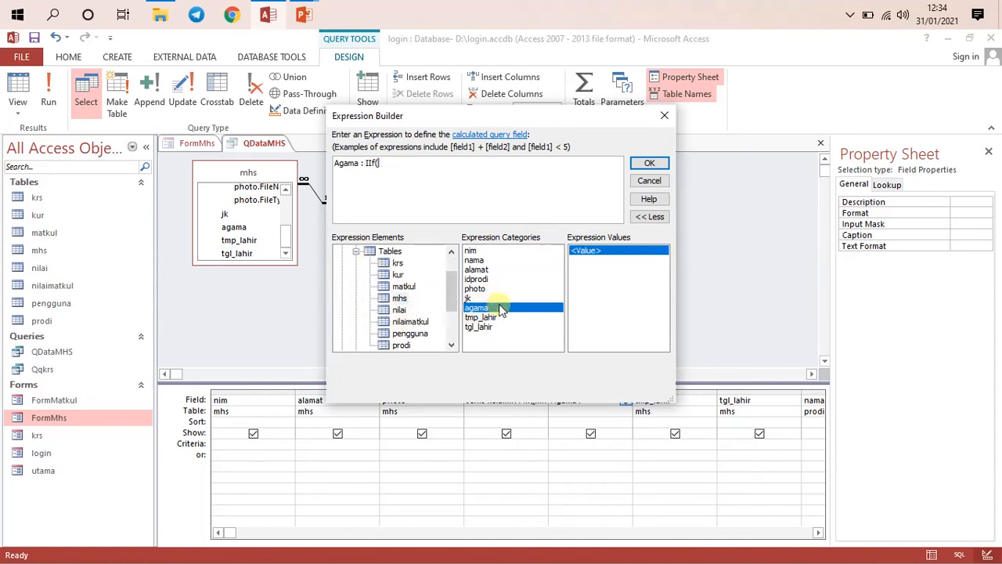
double_click(501, 308)
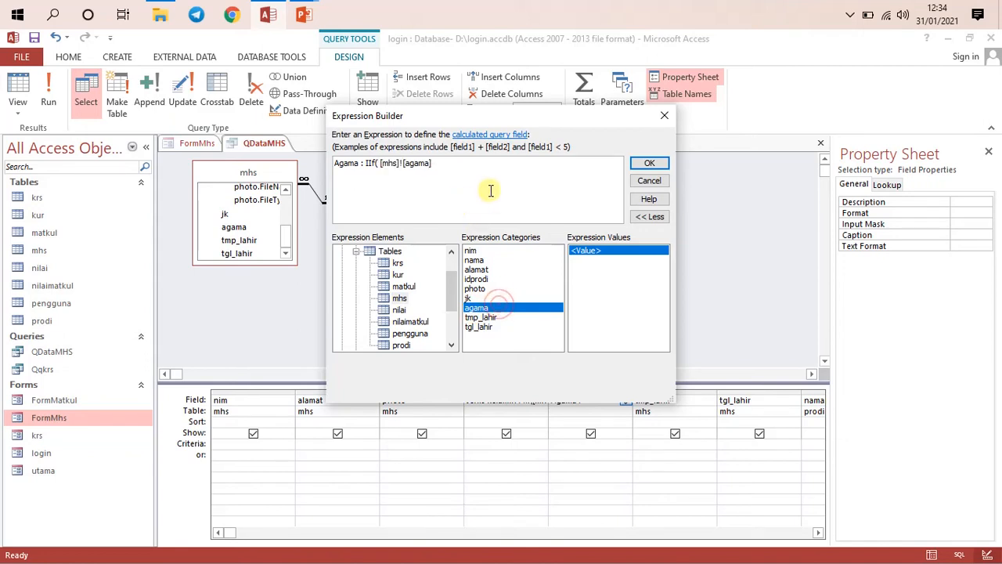
Complete the first IIf condition so agama="1" returns "Islam", leaving the false part open for a nested function
text(=)
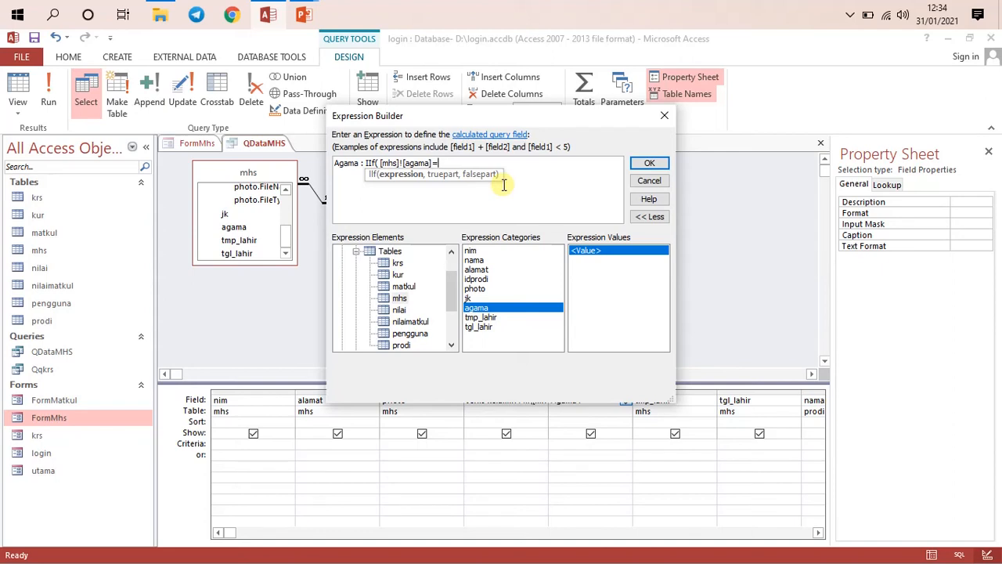
text("1",)
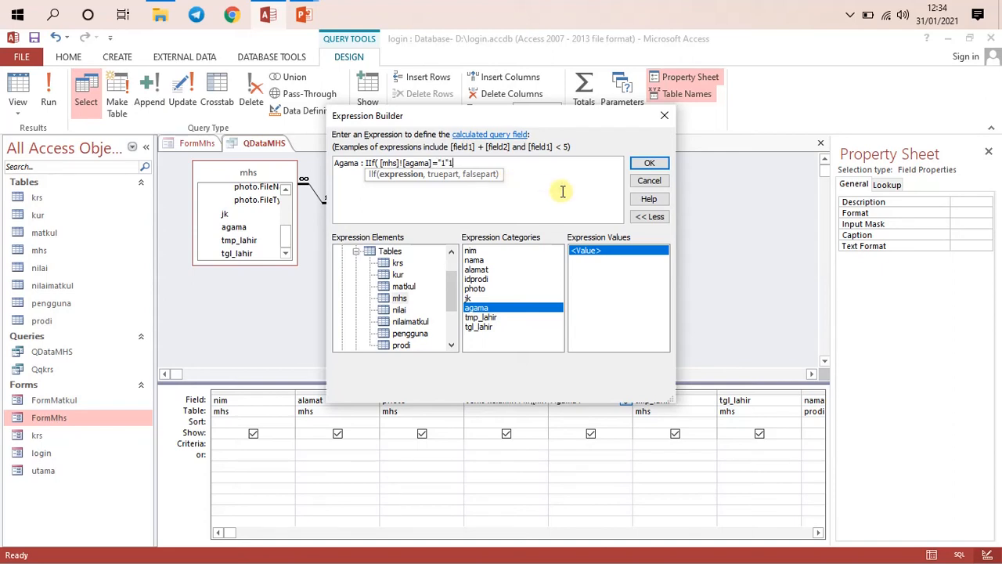
text(,)
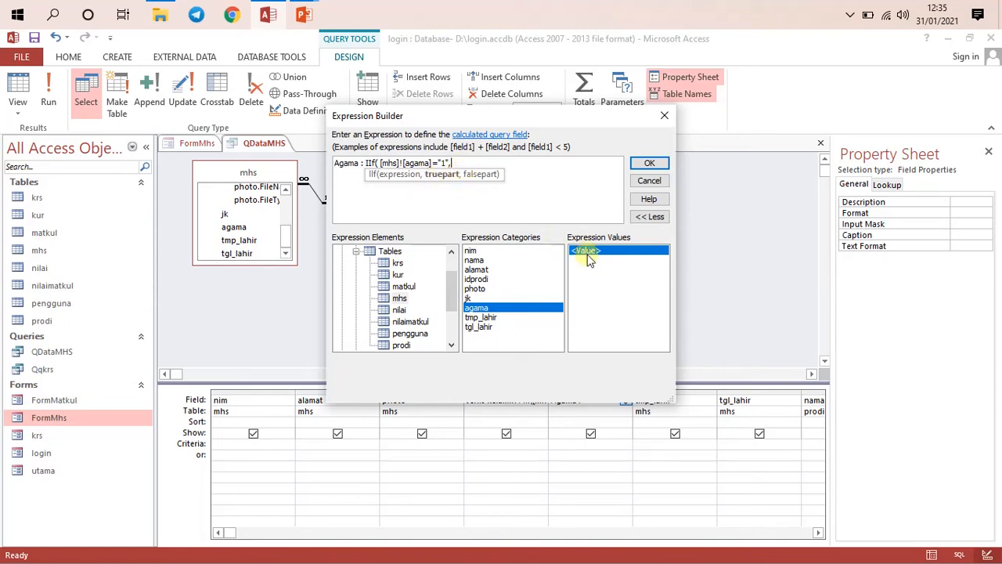
text(Islam",i)
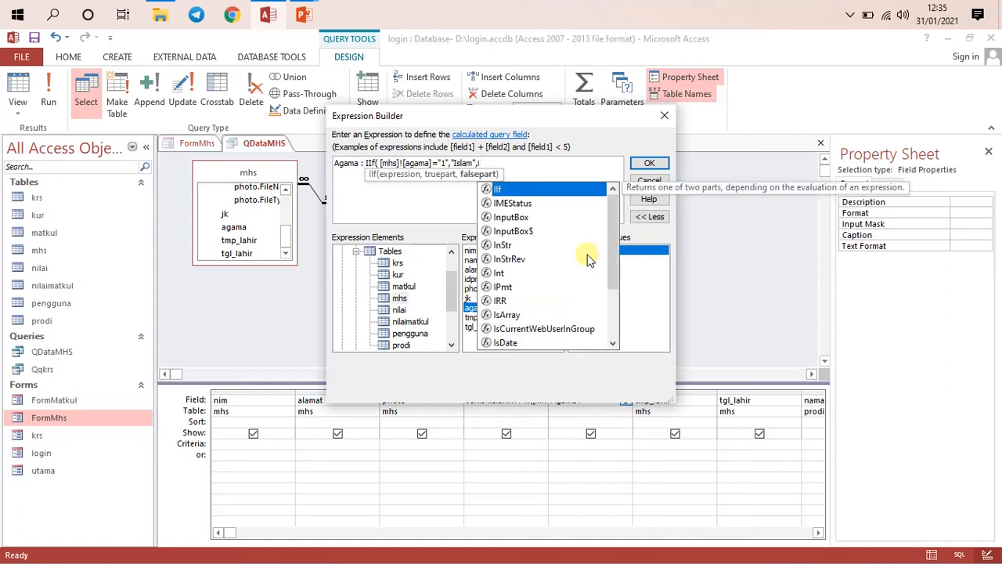
Nest a second IIf on the mhs agama field so that "2" returns "Kristen"
double_click(517, 189)
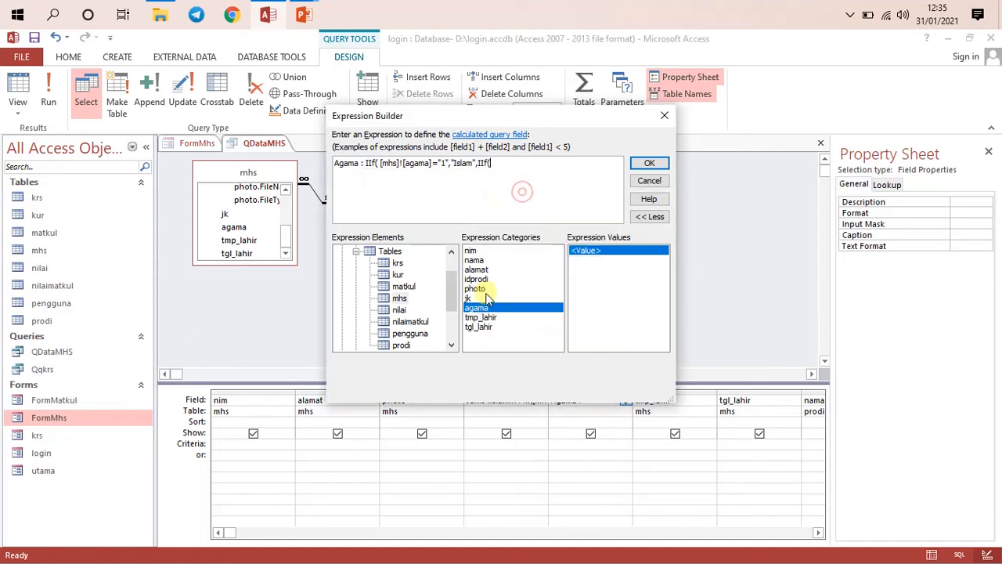
double_click(480, 308)
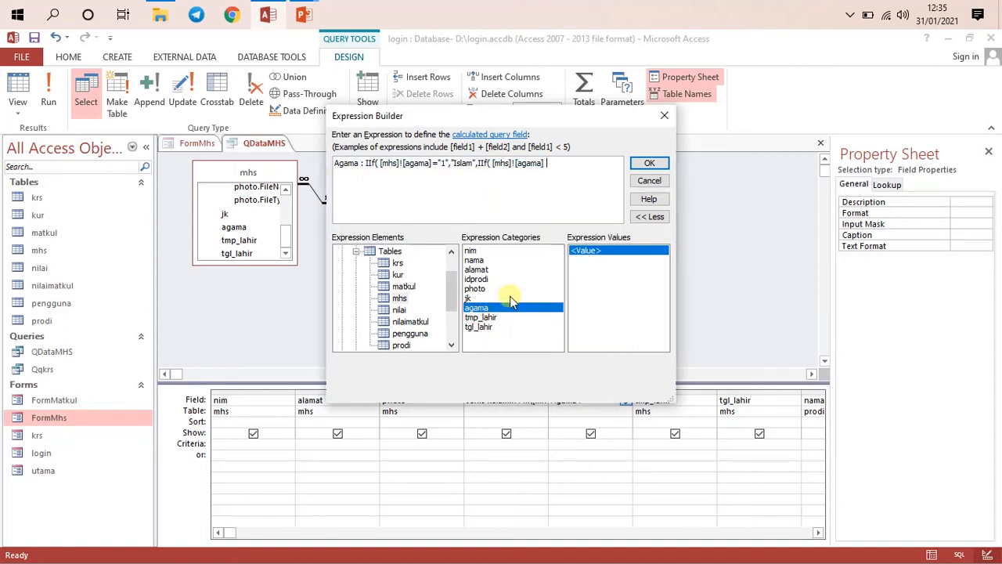
text(="2"2)
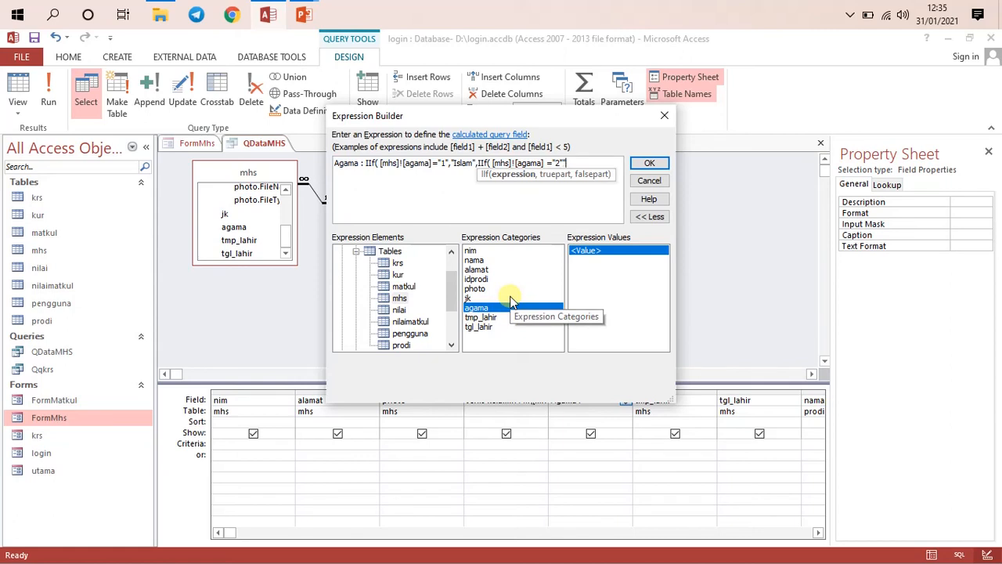
text(,)
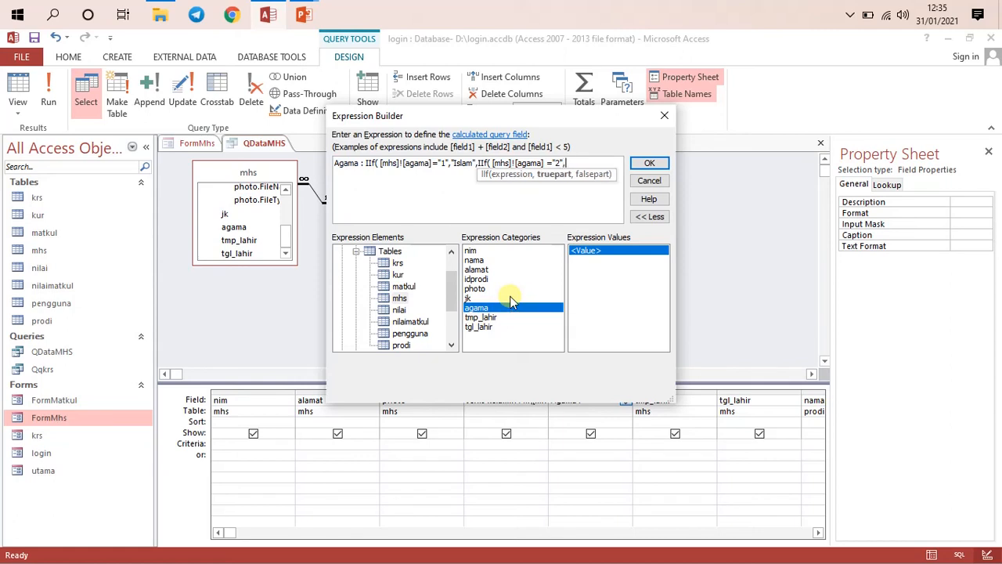
text("Kristen",")
key(BackSpace)
Nest a third IIf on the mhs agama field so that "3" returns "Khatolik"
text(I)
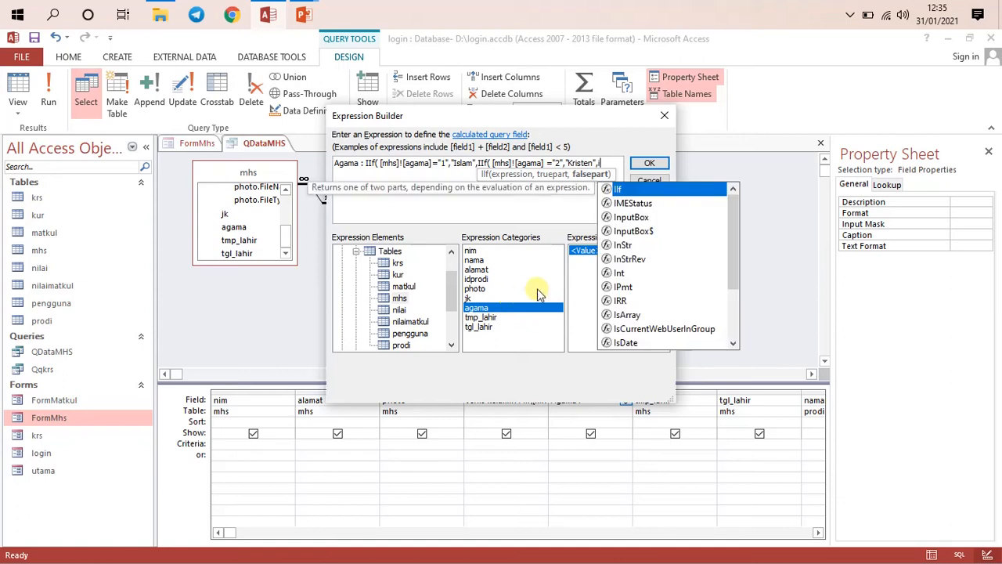
double_click(665, 190)
double_click(506, 307)
text(=)
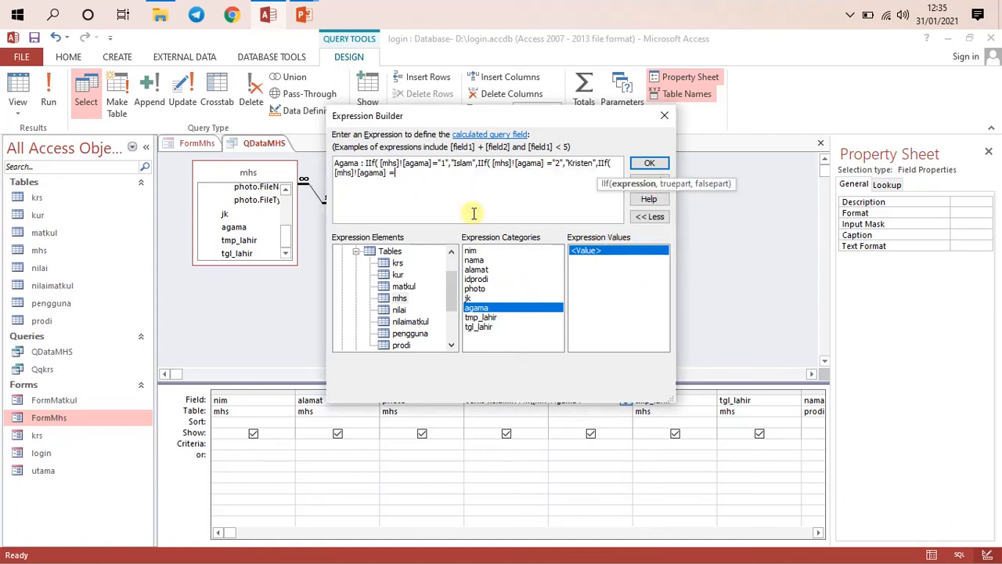
text("3","Khatolik)
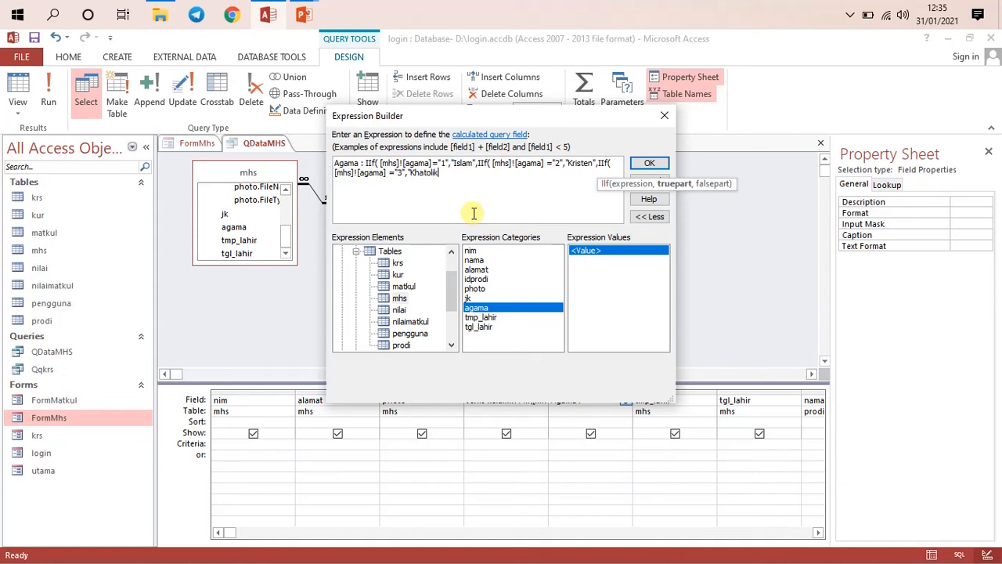
text(",I)
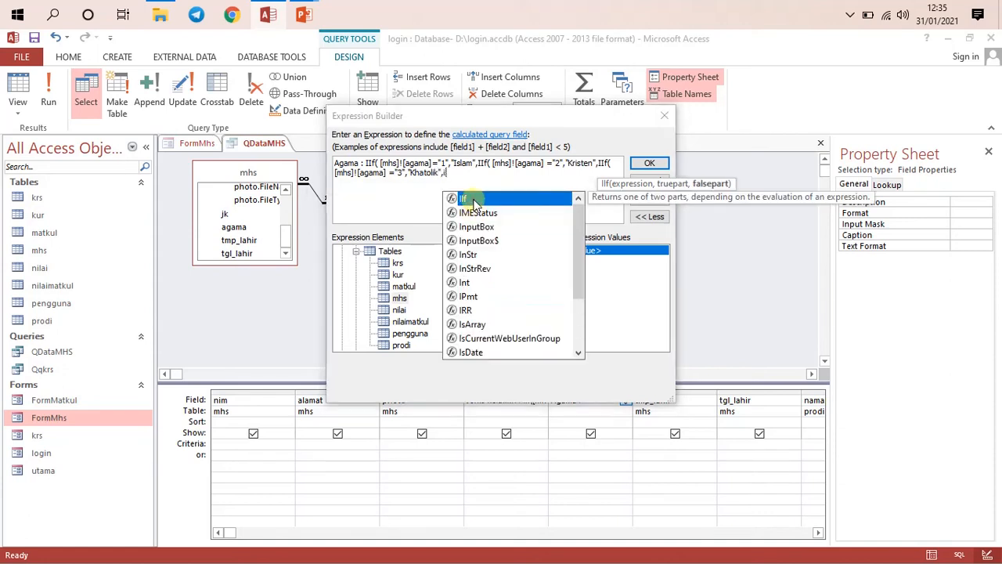
Nest a fourth IIf so agama="4" returns "Hindu" and anything else "Budha", ending with four closing parentheses
double_click(463, 198)
double_click(491, 310)
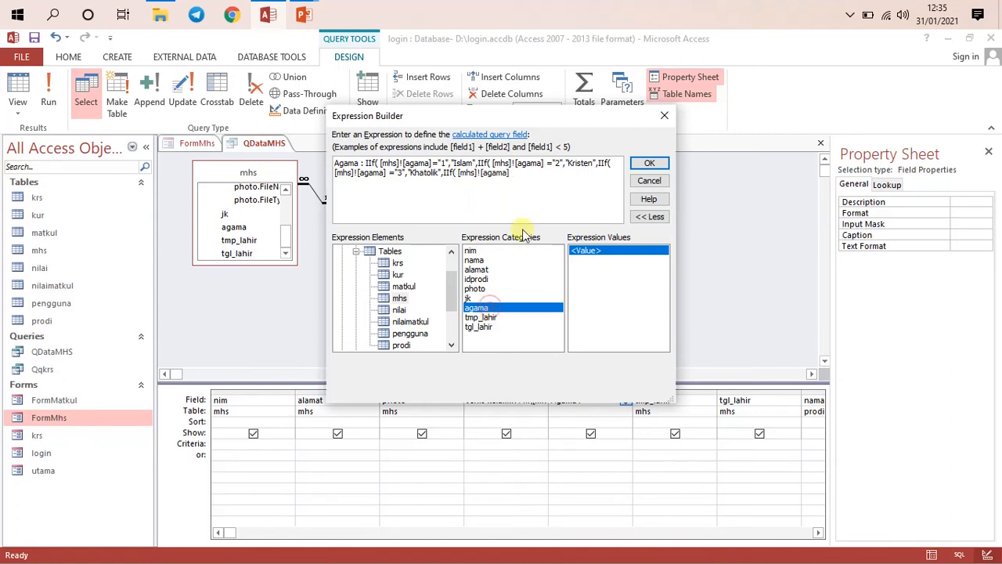
text(=")
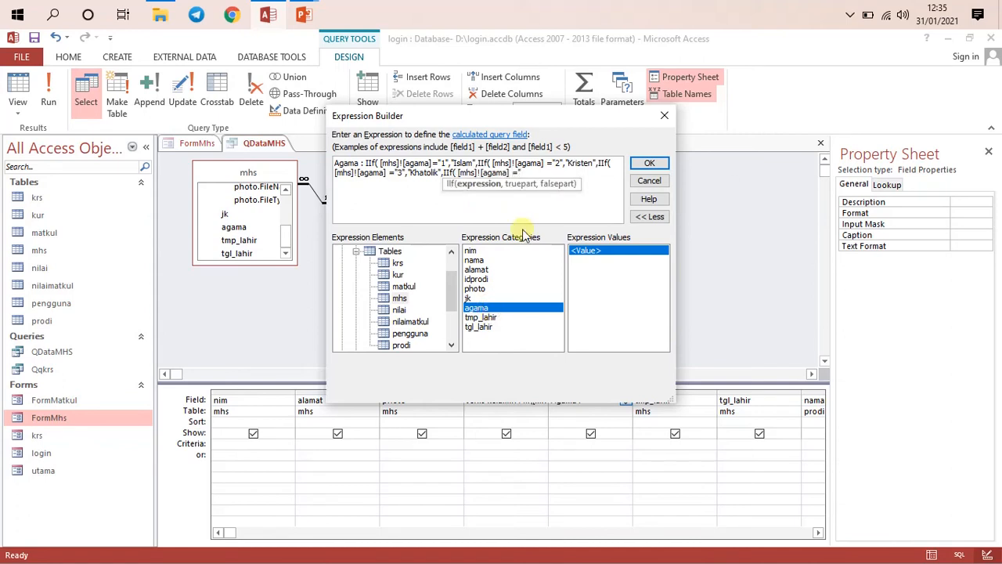
text(4","Hid)
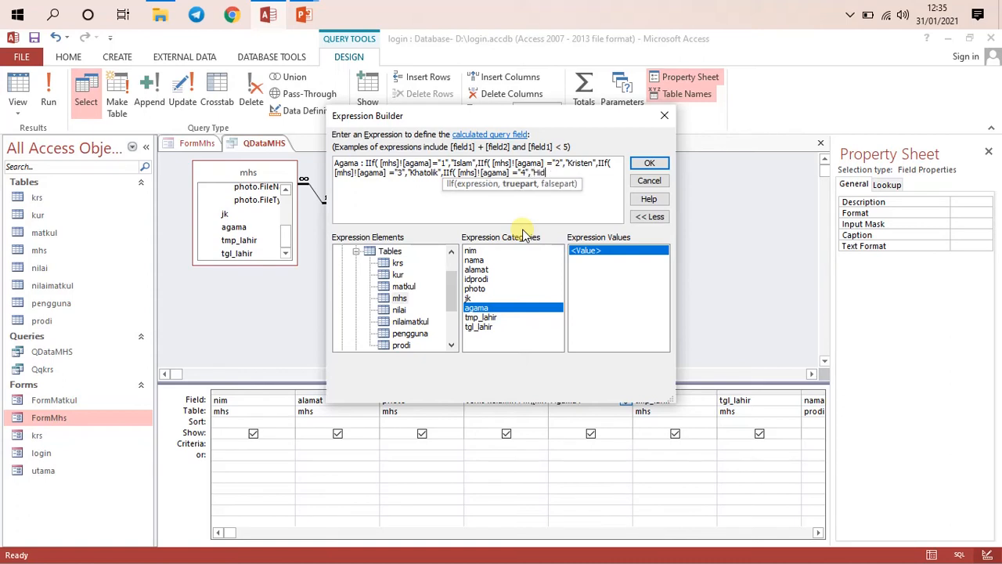
key(BackSpace)
text(ndu","Buh)
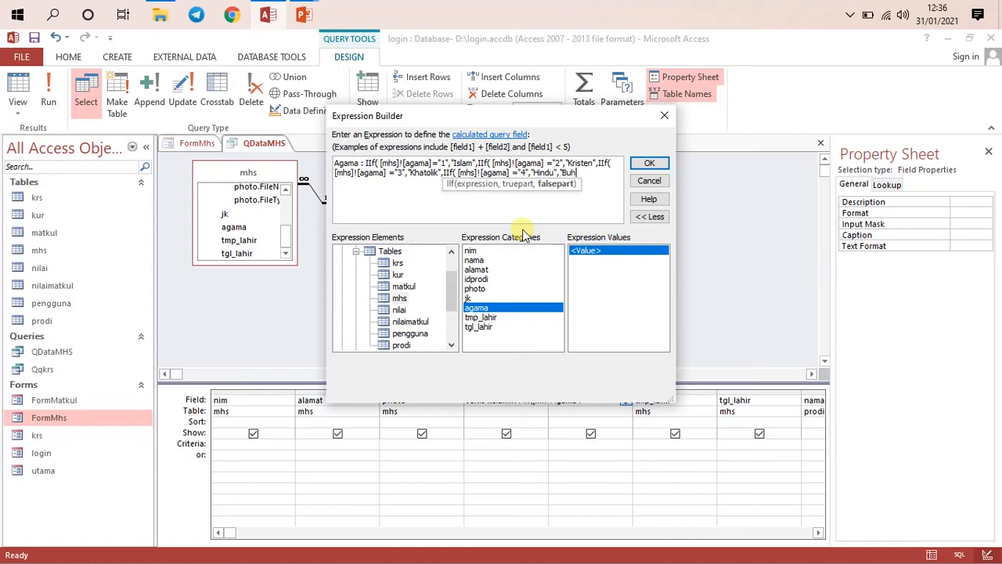
text(dha")))))
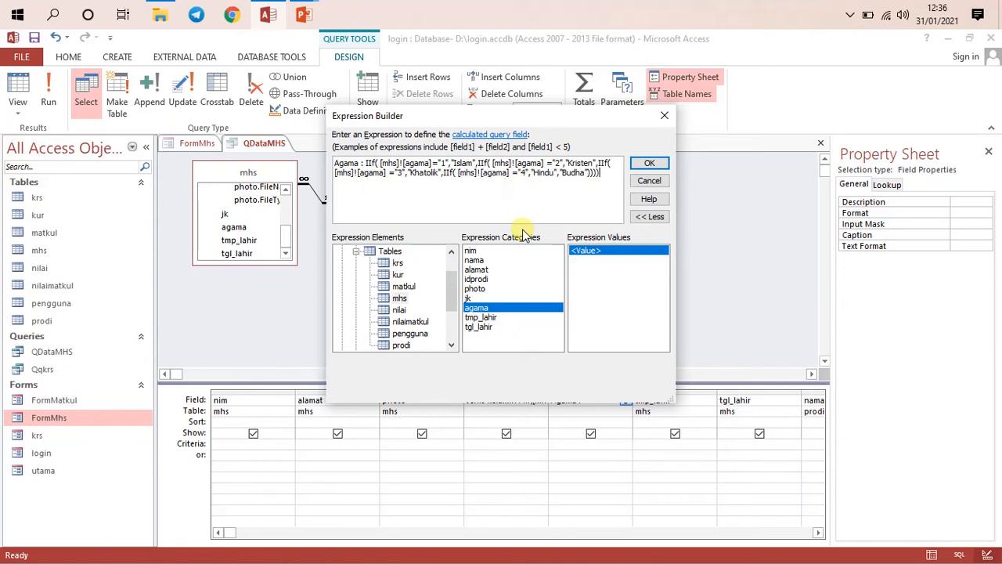
Check the opening parentheses of the Agama expression, add one more closing parenthesis at its end, and accept it
click(377, 165)
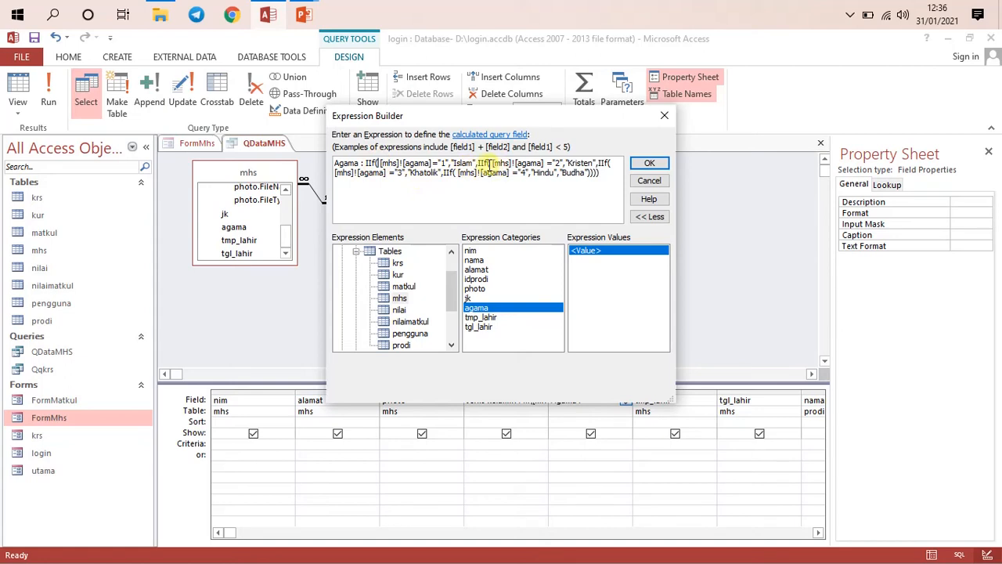
click(612, 163)
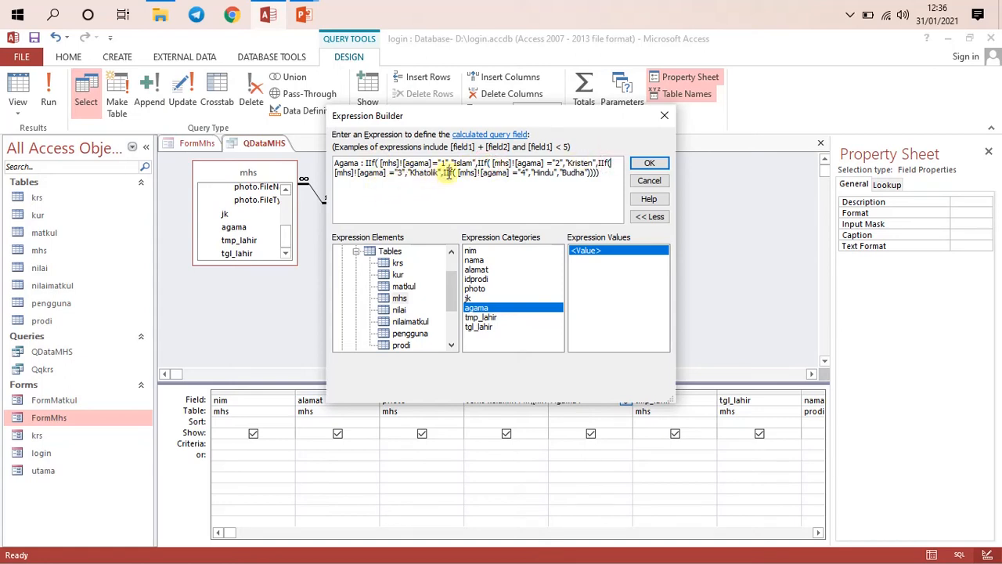
click(602, 174)
text())
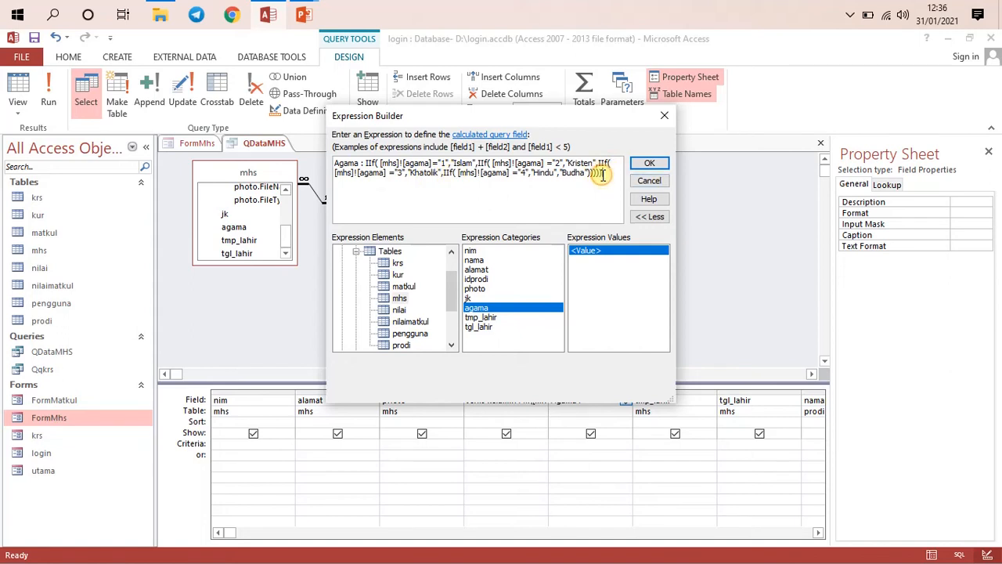
click(649, 164)
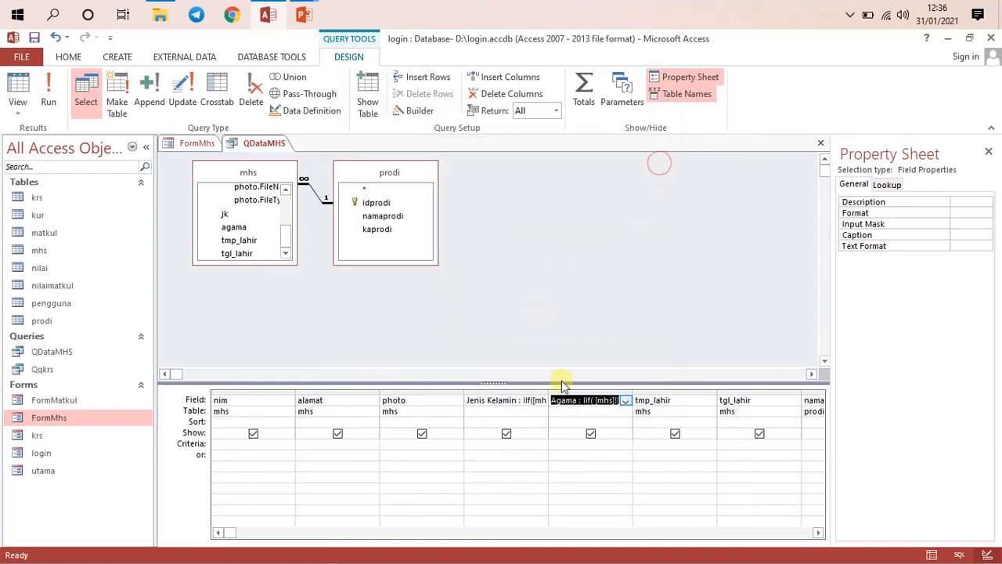
Try to save the QDataMHS query with the Agama expression
right_click(252, 143)
click(267, 154)
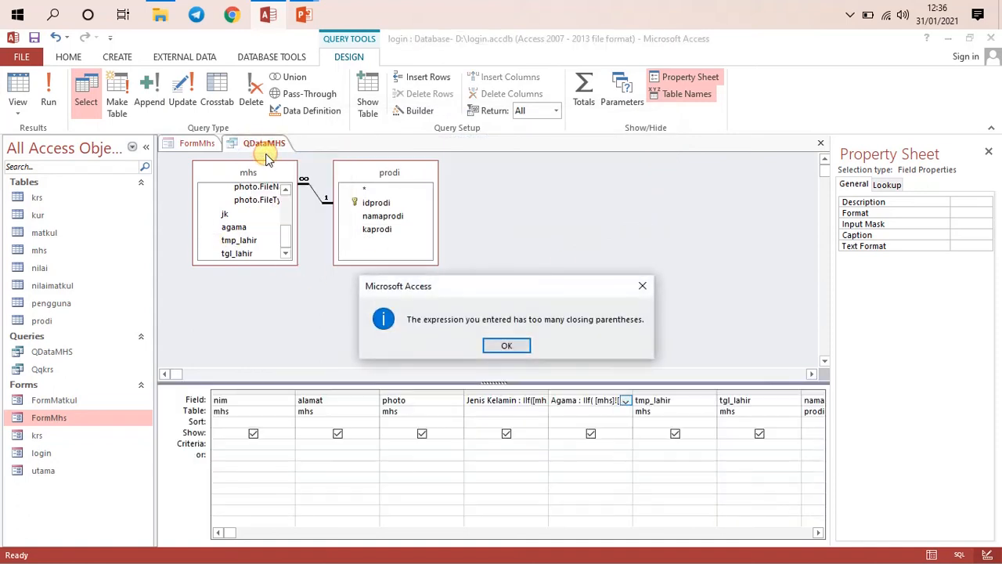
click(507, 346)
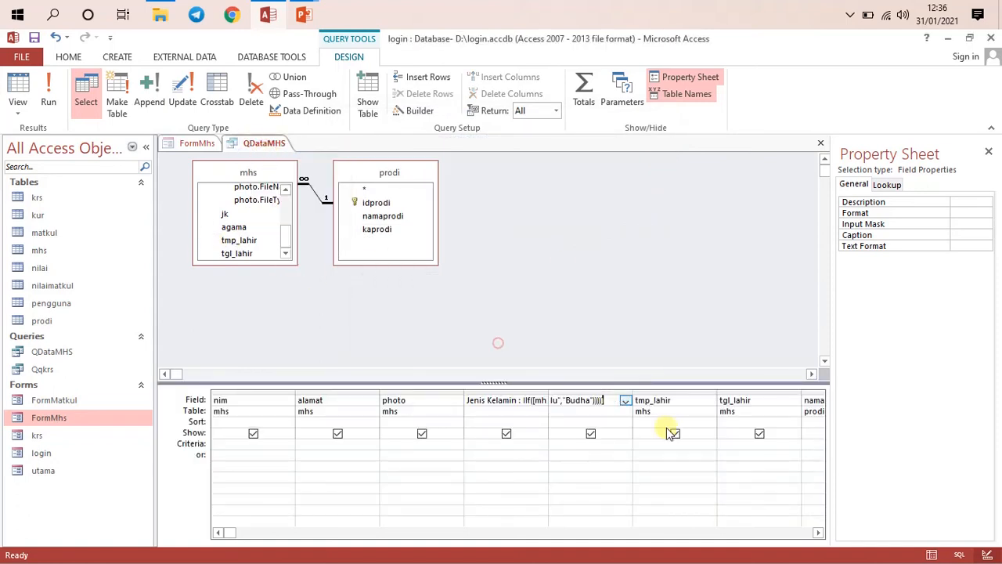
Reopen the Agama expression in the Expression Builder, recheck its opening parentheses, accept it, and save the QDataMHS query
right_click(611, 401)
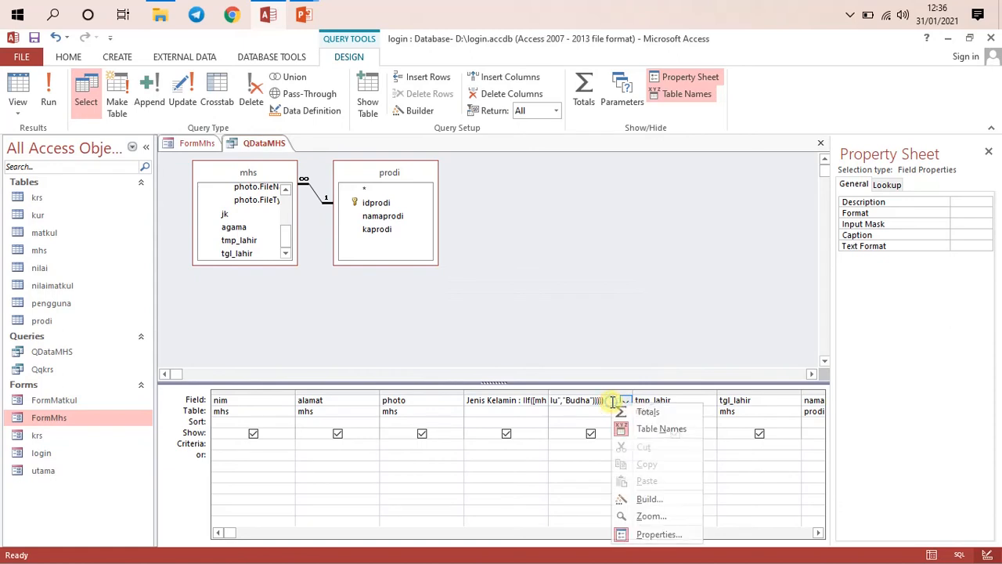
click(649, 499)
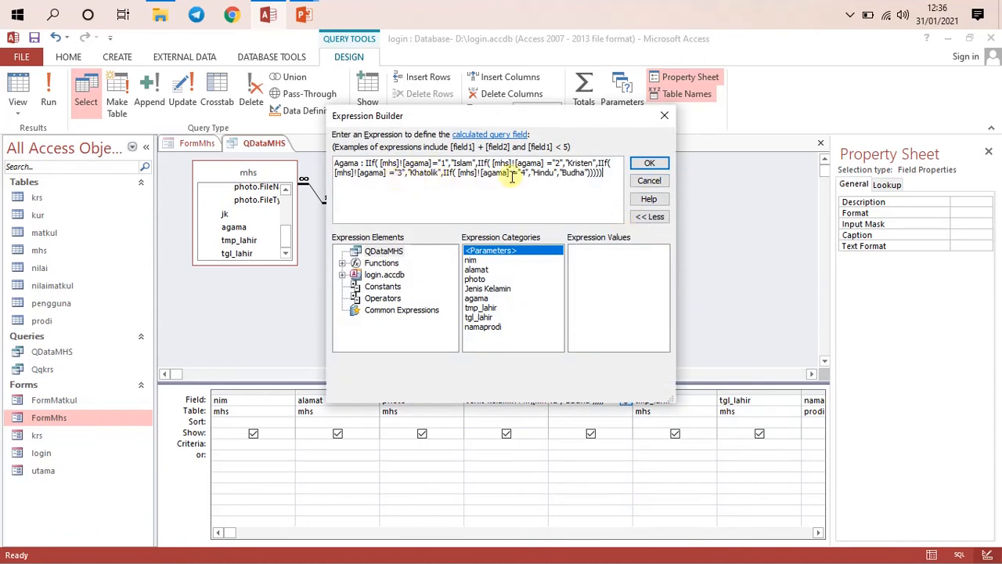
click(378, 164)
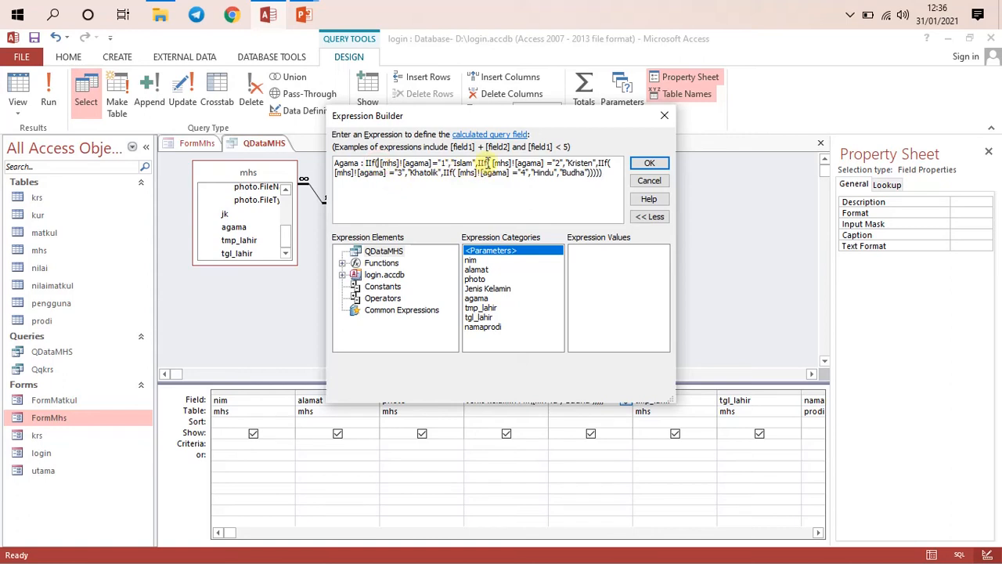
click(649, 163)
right_click(249, 143)
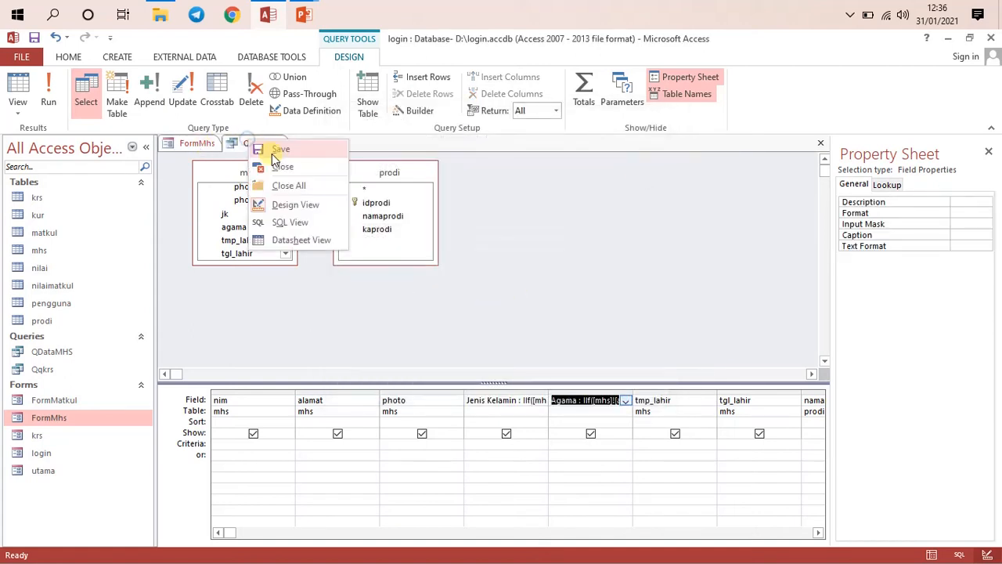
click(273, 153)
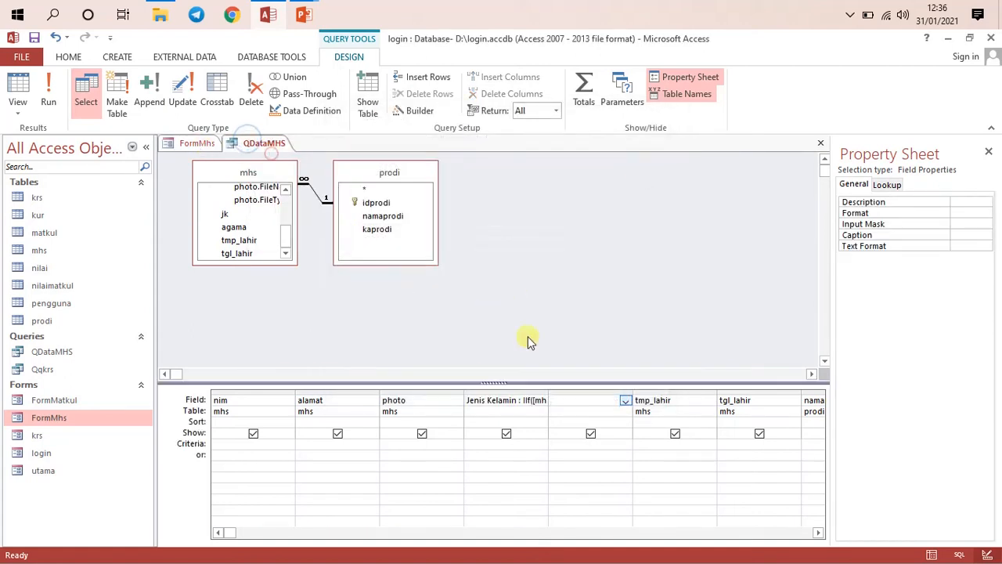
click(591, 410)
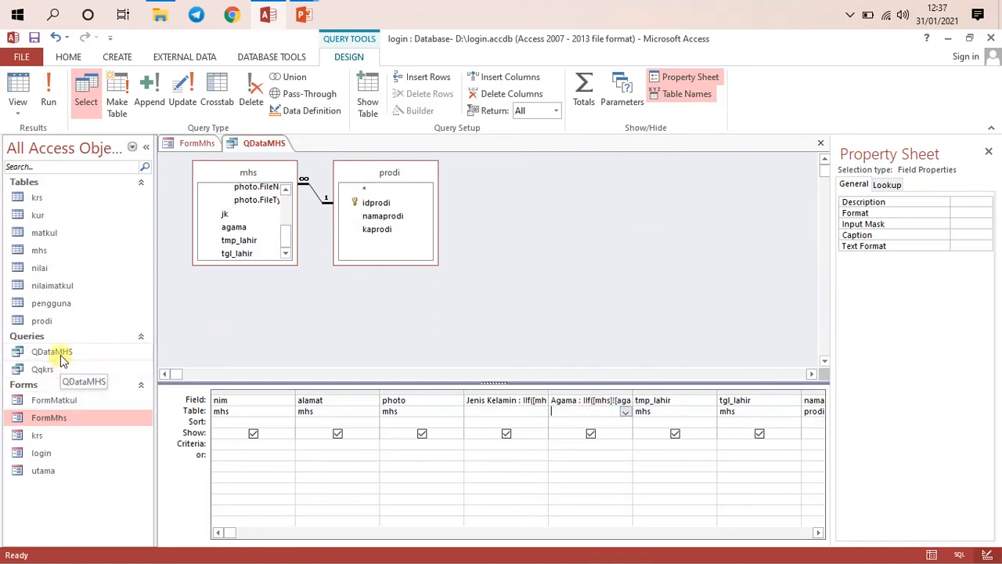
Show the QDataMHS query in Datasheet View
right_click(252, 144)
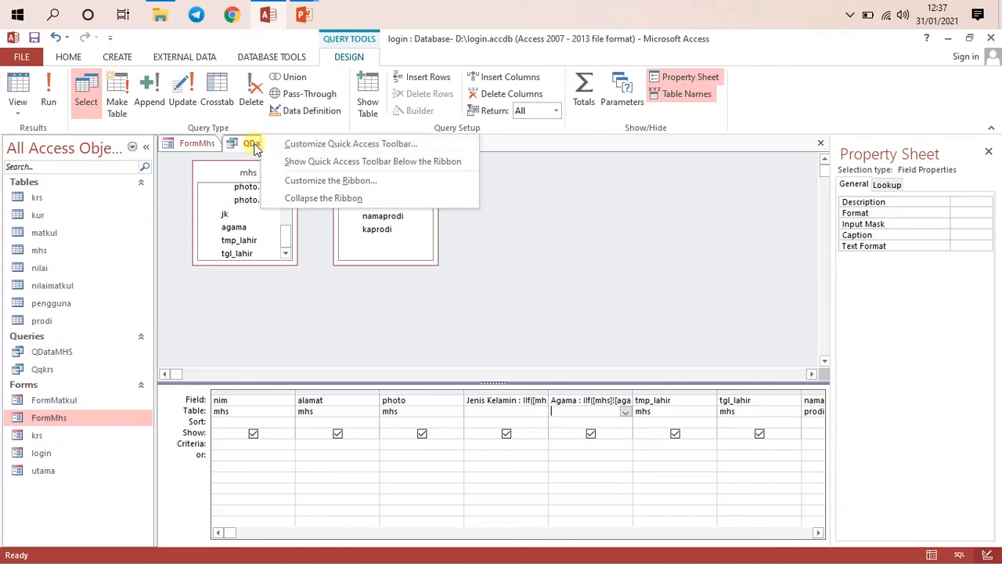
right_click(252, 144)
click(252, 144)
right_click(252, 144)
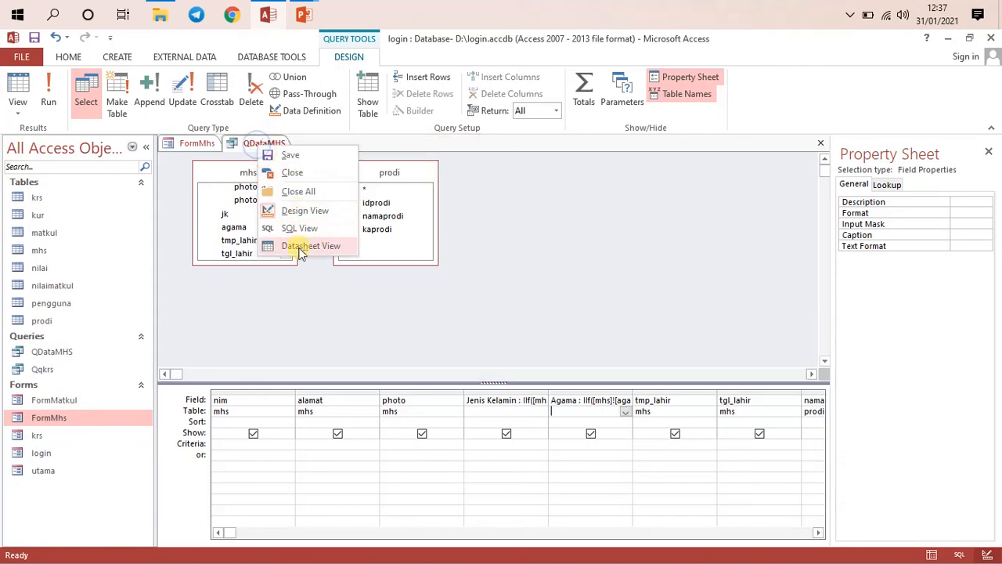
click(302, 247)
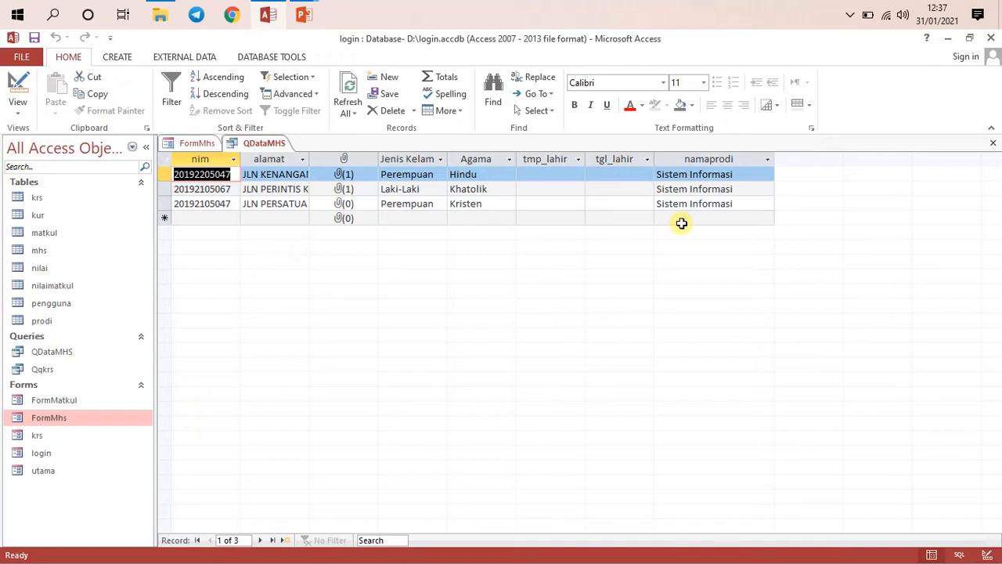
Check the decoded Jenis Kelamin and Agama values in each student record of the QDataMHS datasheet
click(420, 189)
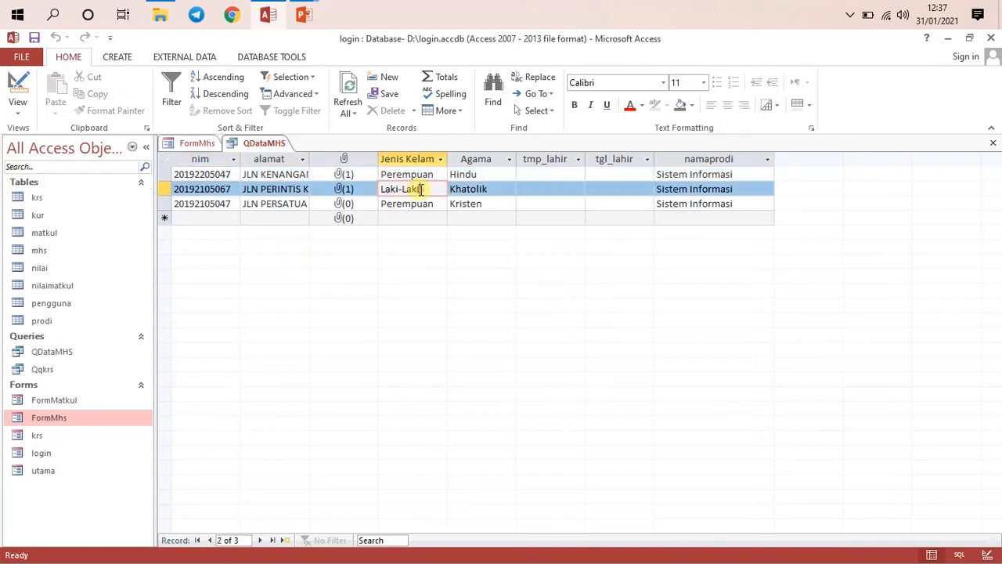
click(470, 190)
click(405, 179)
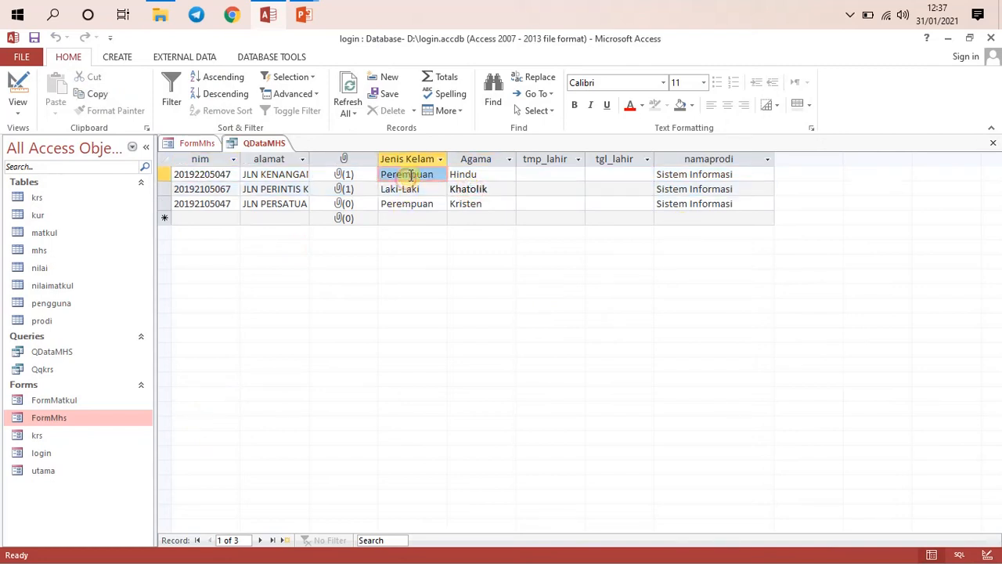
click(409, 176)
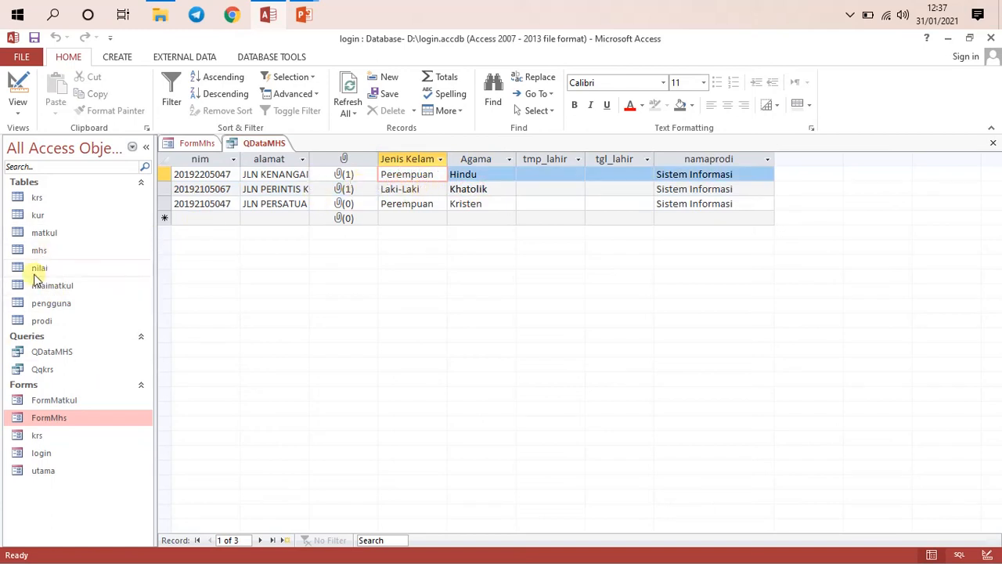
click(428, 188)
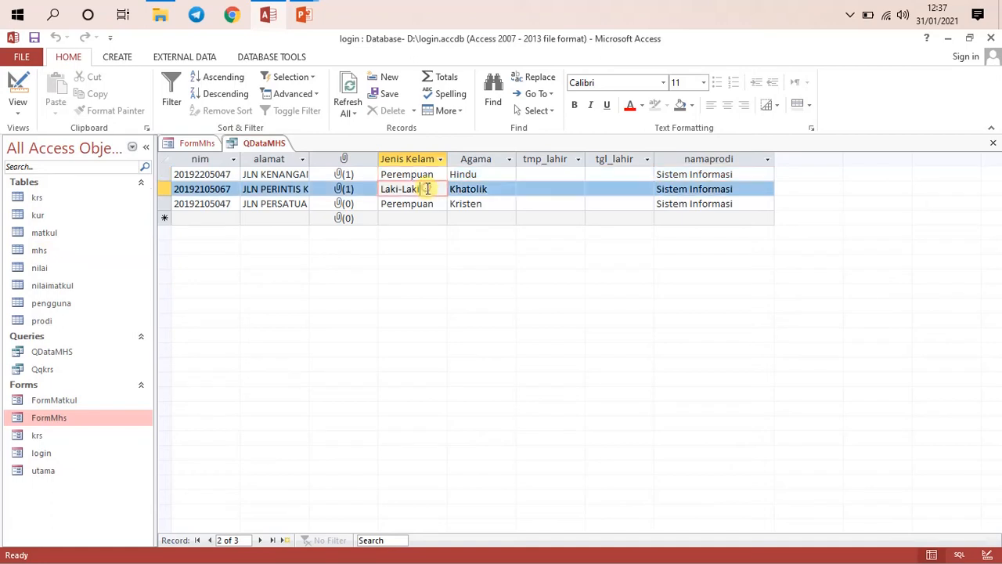
click(435, 203)
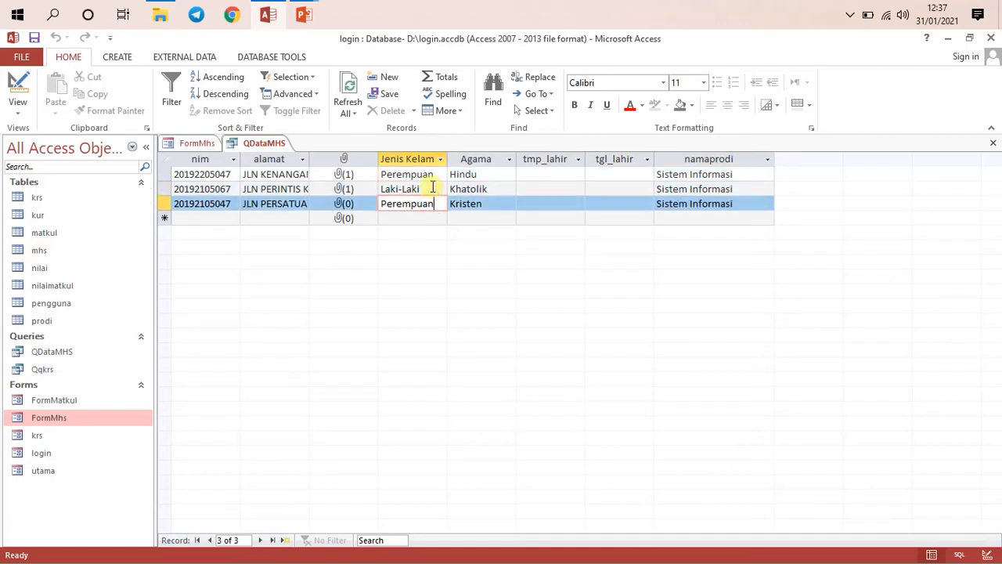
click(431, 189)
click(427, 174)
click(431, 203)
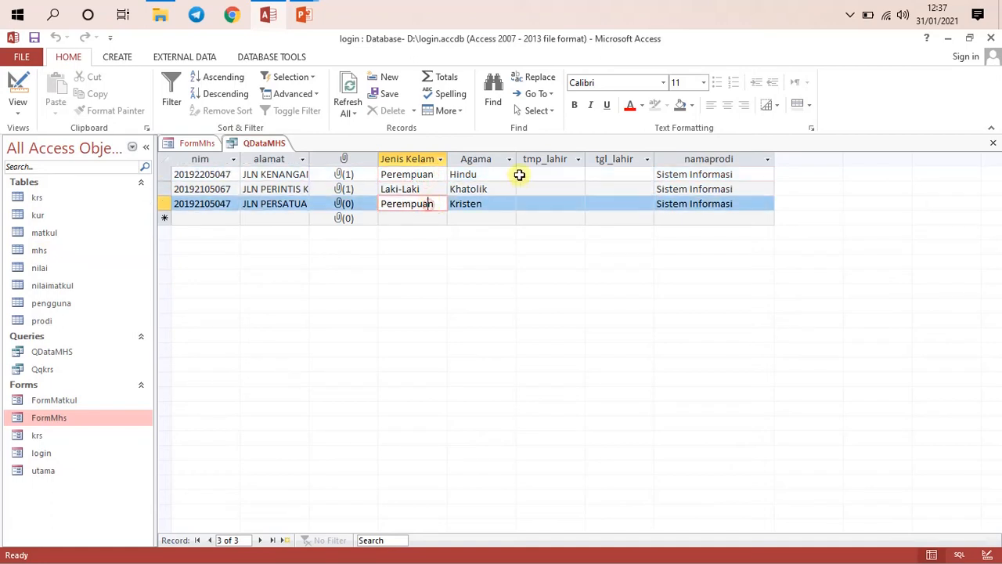
click(492, 190)
click(486, 174)
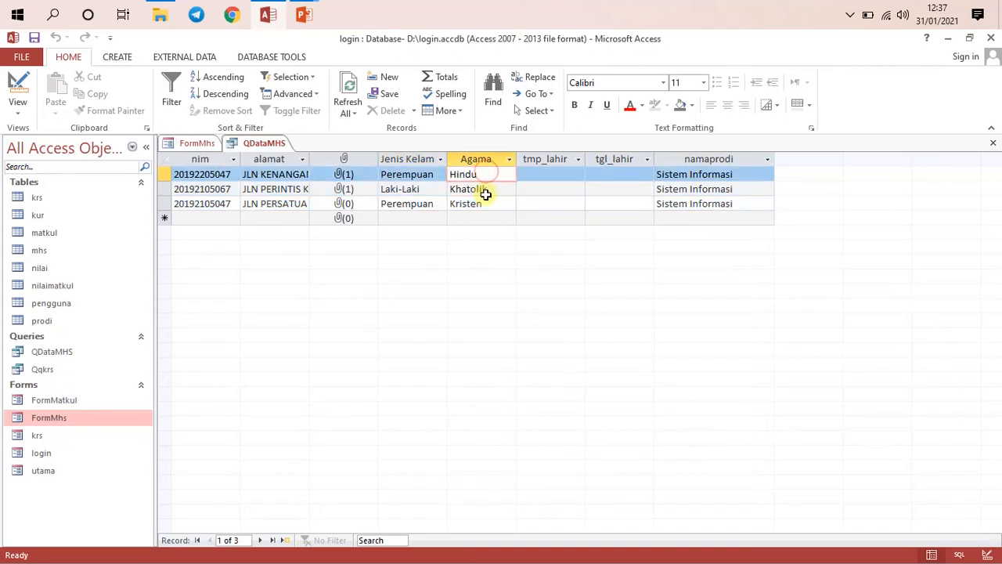
click(485, 191)
click(482, 203)
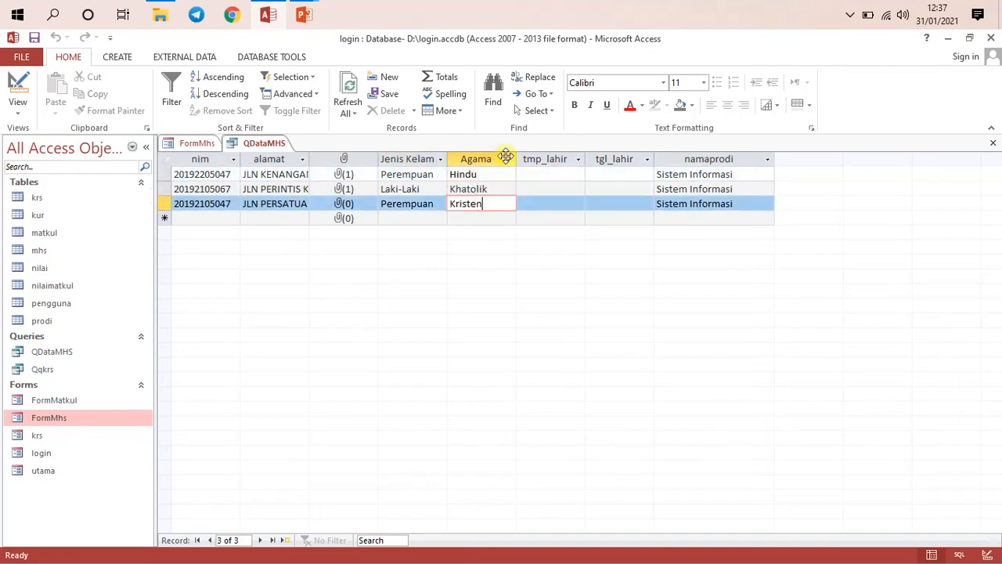
right_click(264, 146)
click(263, 141)
right_click(268, 143)
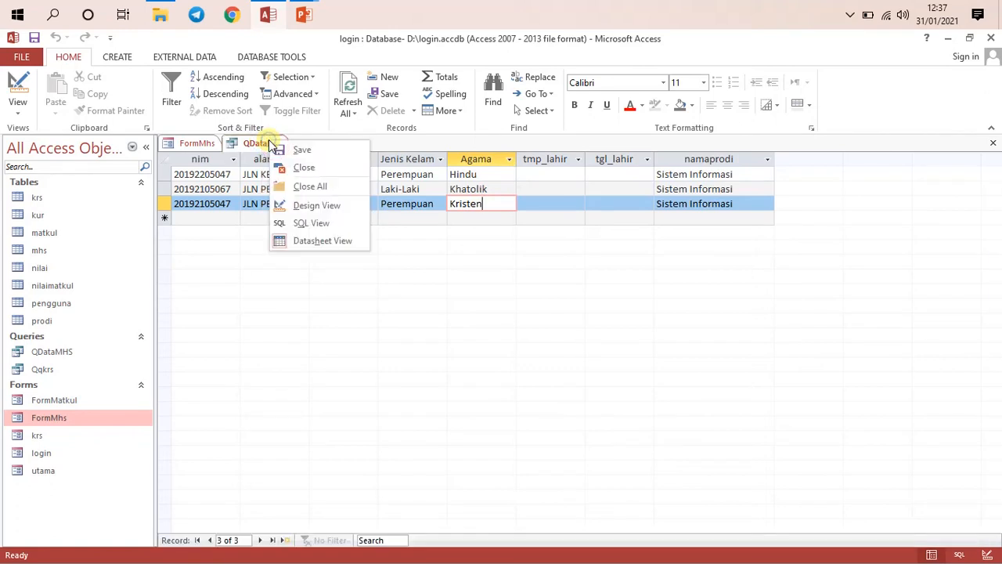
Fill in tmp_lahir for the three student records with Maros, Pinrang and Bone, from first to third
click(554, 173)
click(560, 176)
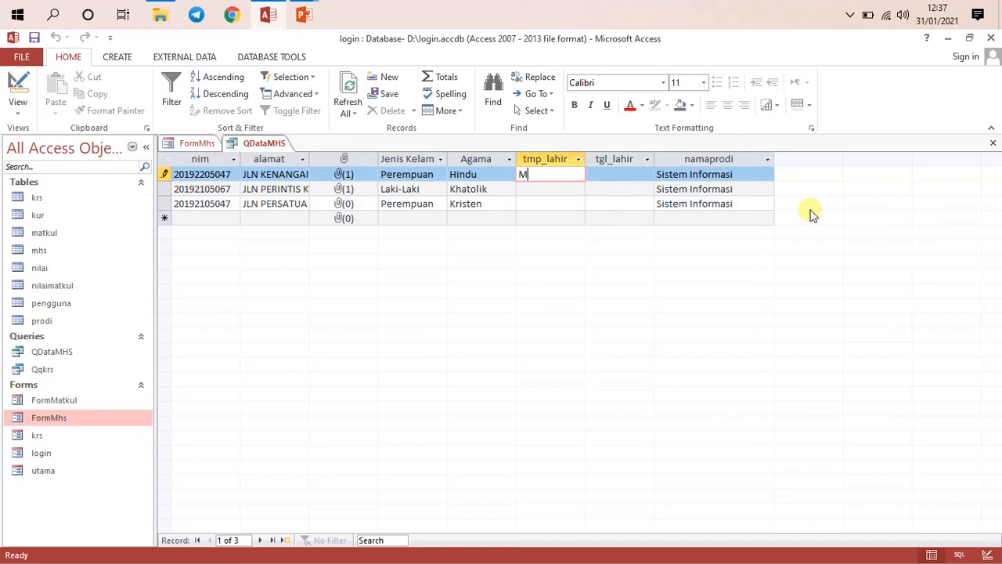
click(566, 191)
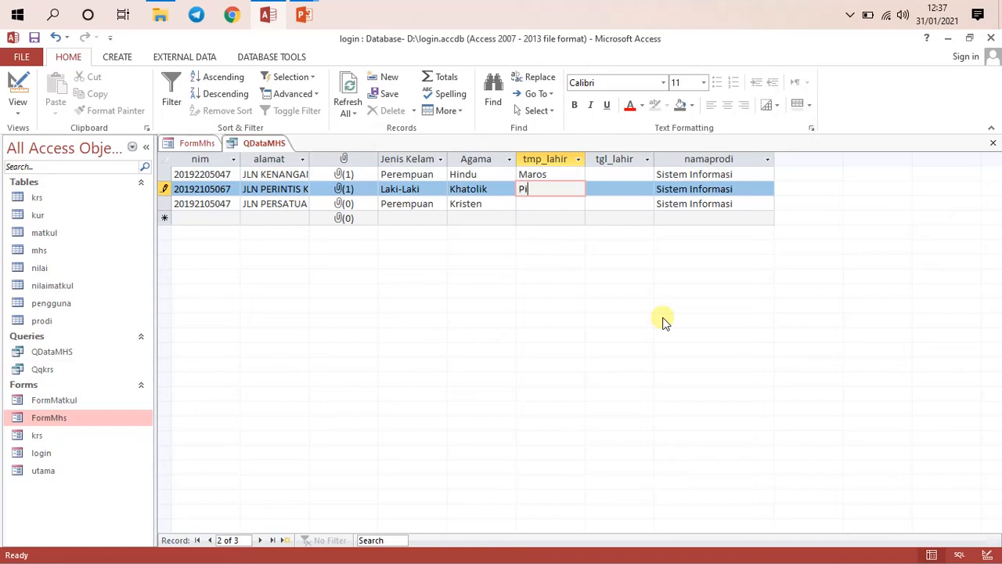
click(569, 203)
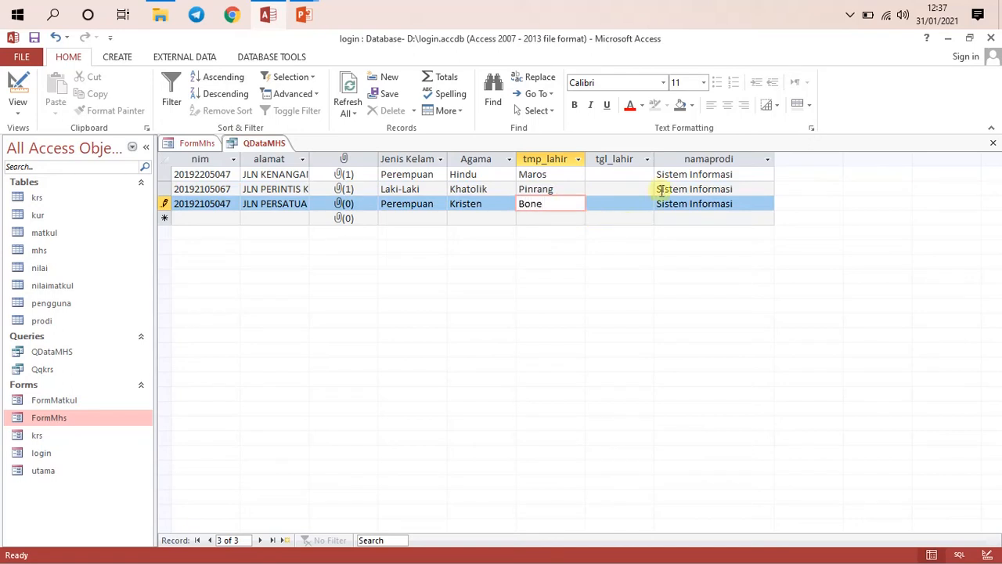
Enter the first student's birth date in tgl_lahir by picking a calendar day and correcting the year
click(623, 174)
click(662, 176)
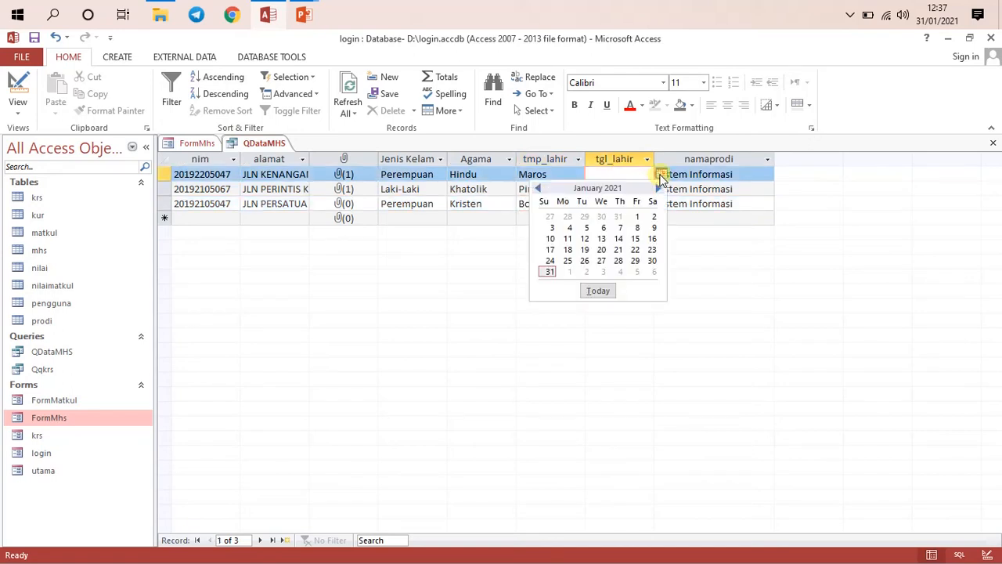
click(538, 191)
click(585, 238)
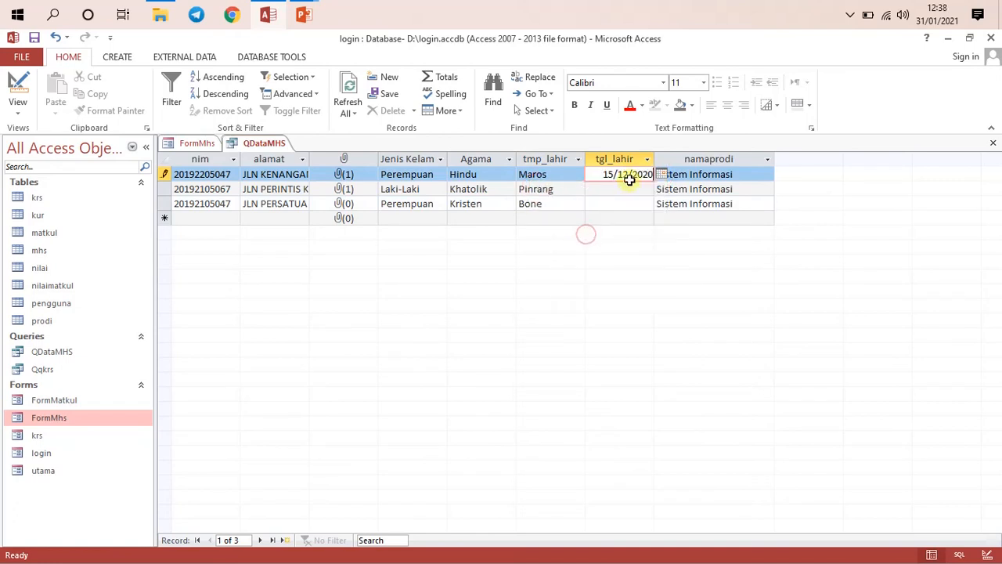
drag(643, 173, 653, 175)
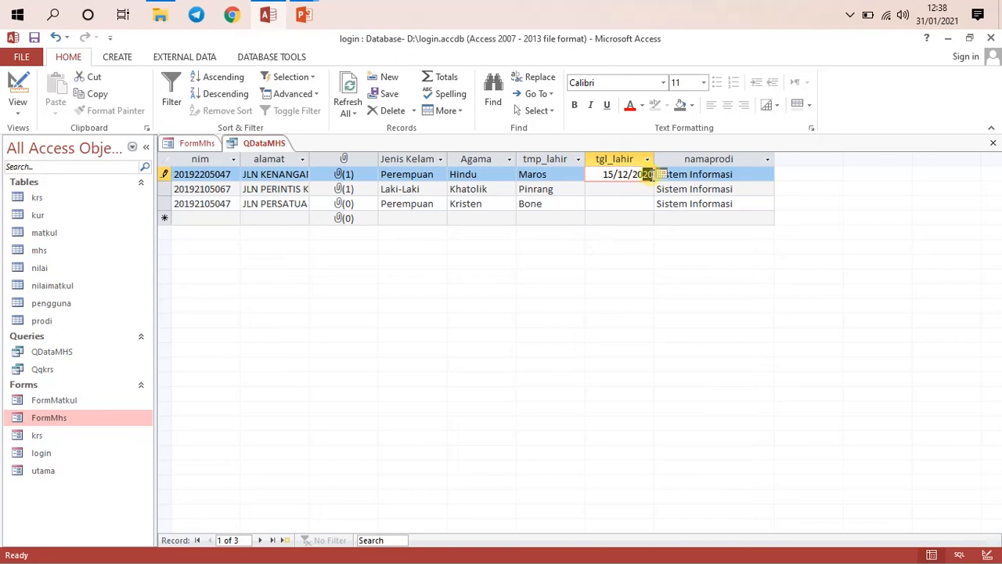
text(2)
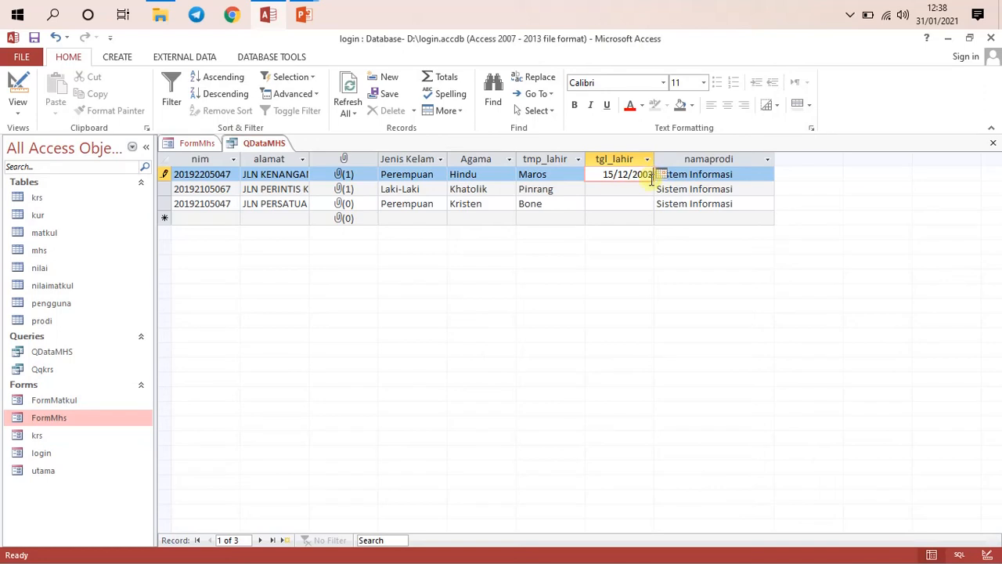
Enter the second student's birth date in tgl_lahir, picking the day from the calendar and correcting the year
click(648, 188)
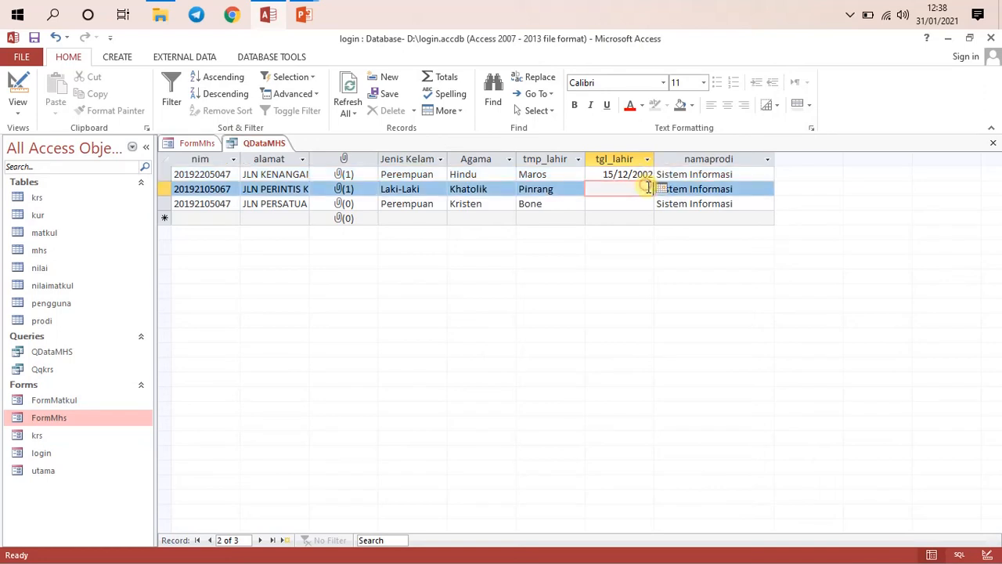
click(663, 192)
click(599, 253)
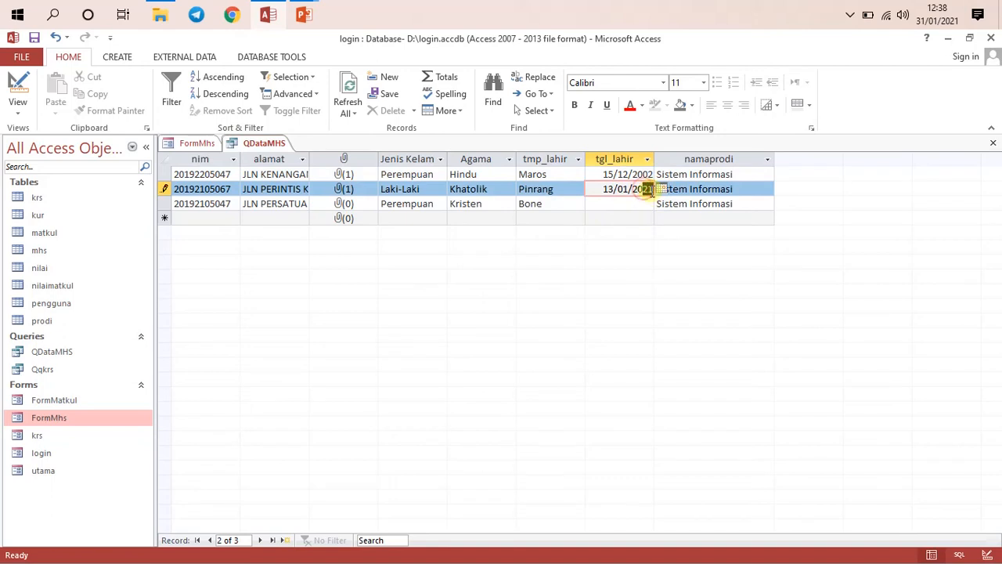
text(03)
Enter the third student's birth date in tgl_lahir, picking the day from the calendar and correcting the year
click(644, 203)
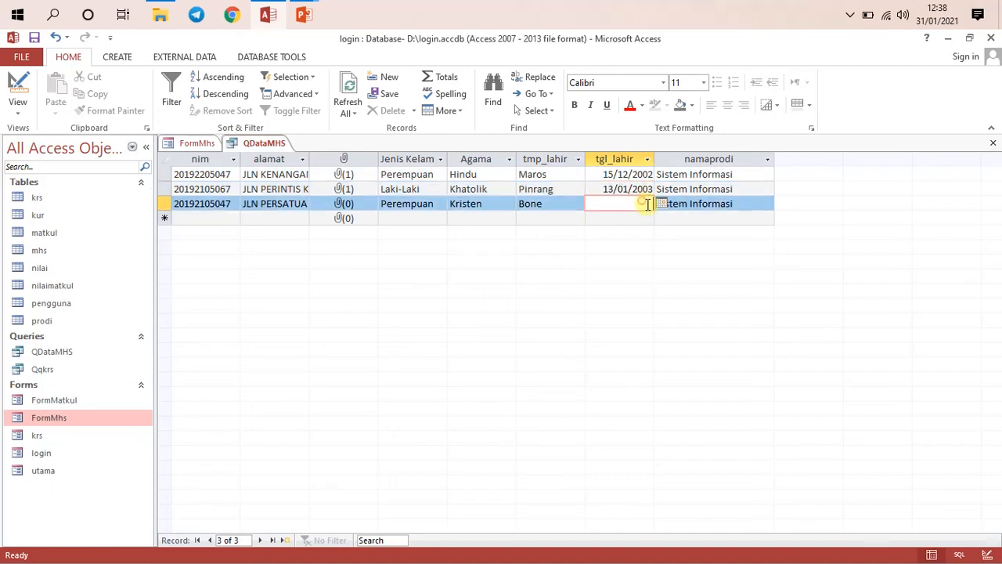
click(661, 207)
click(615, 277)
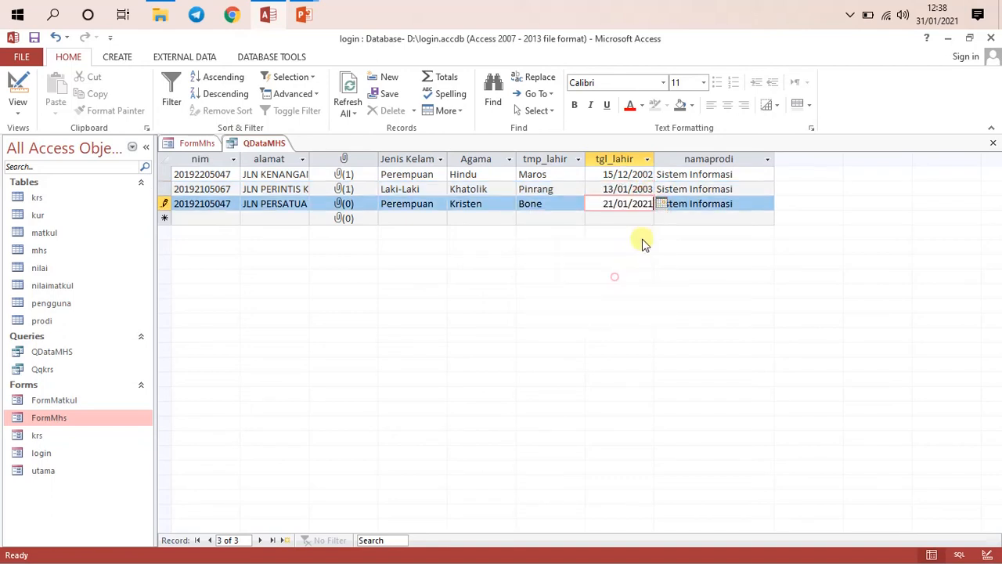
text(2)
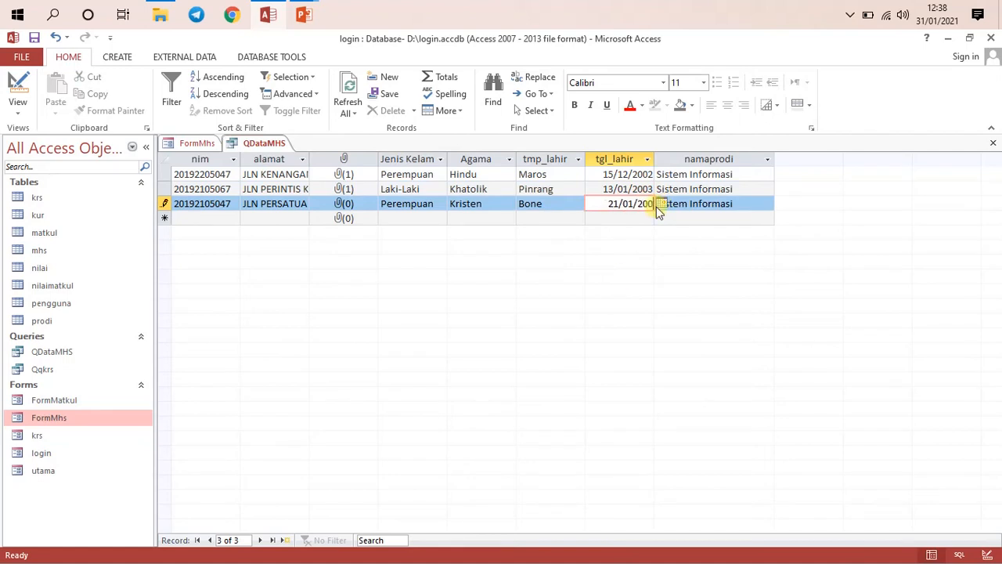
Switch QDataMHS back to Design View and briefly look at the FormMhs form design before returning to the query
right_click(237, 142)
click(252, 143)
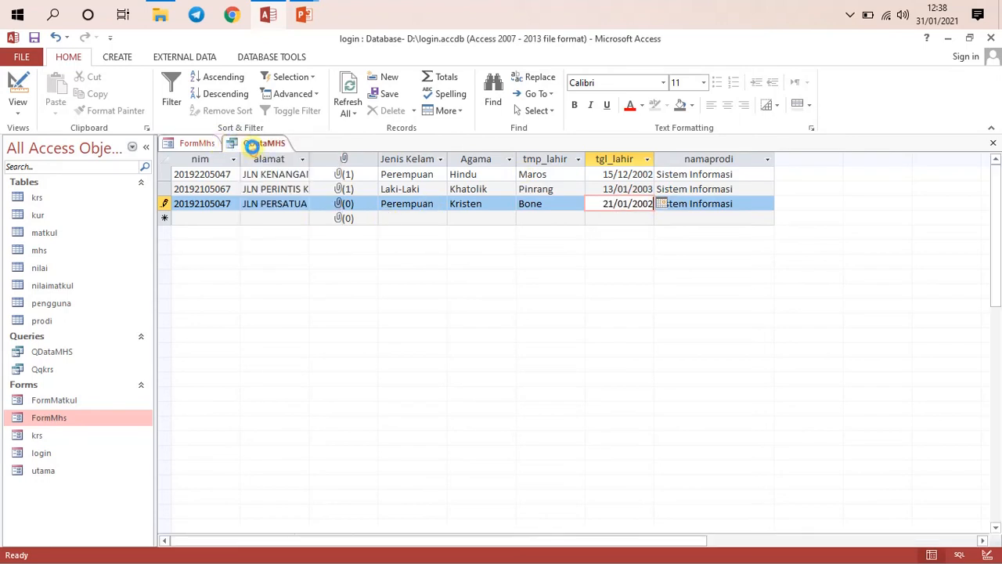
right_click(248, 142)
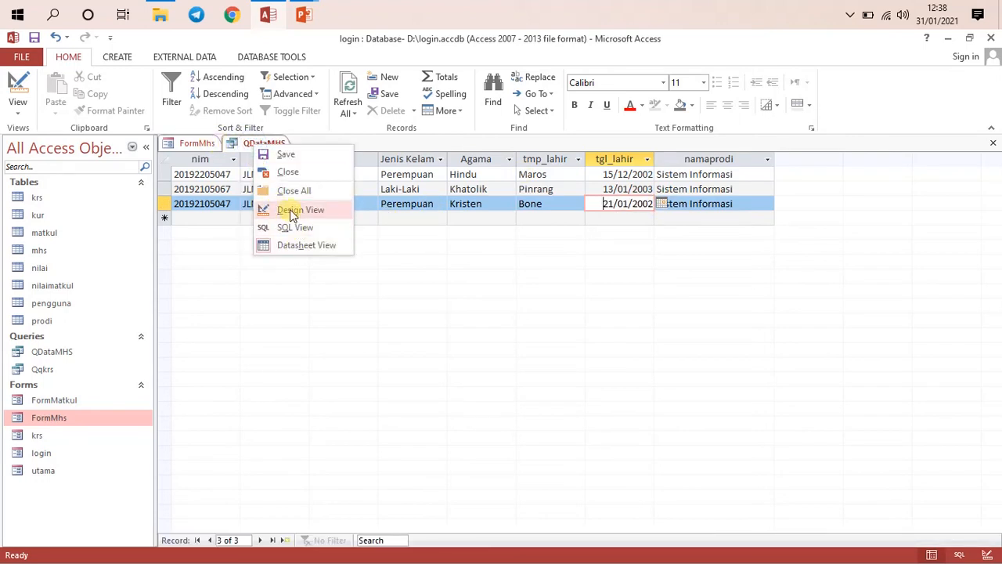
click(295, 210)
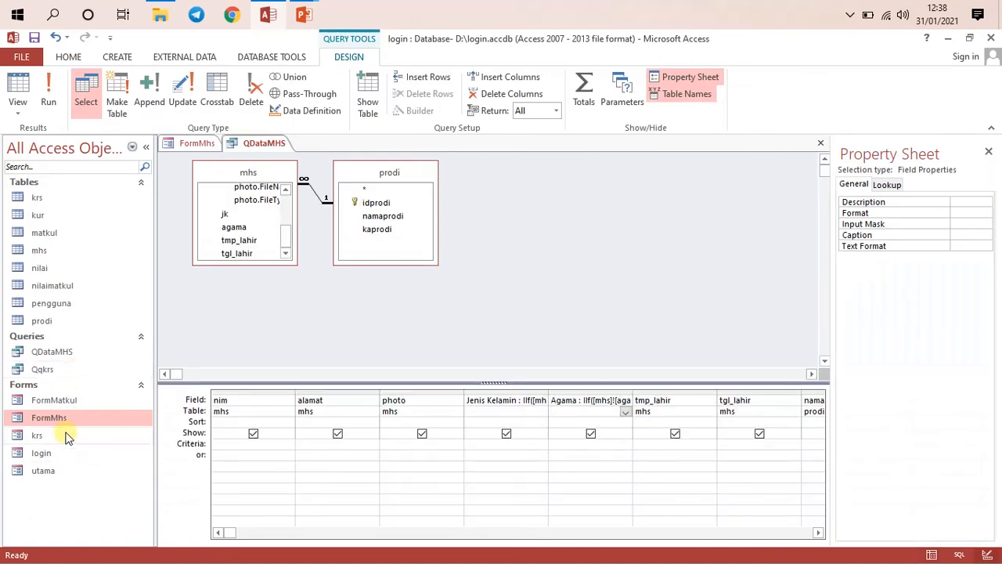
click(199, 144)
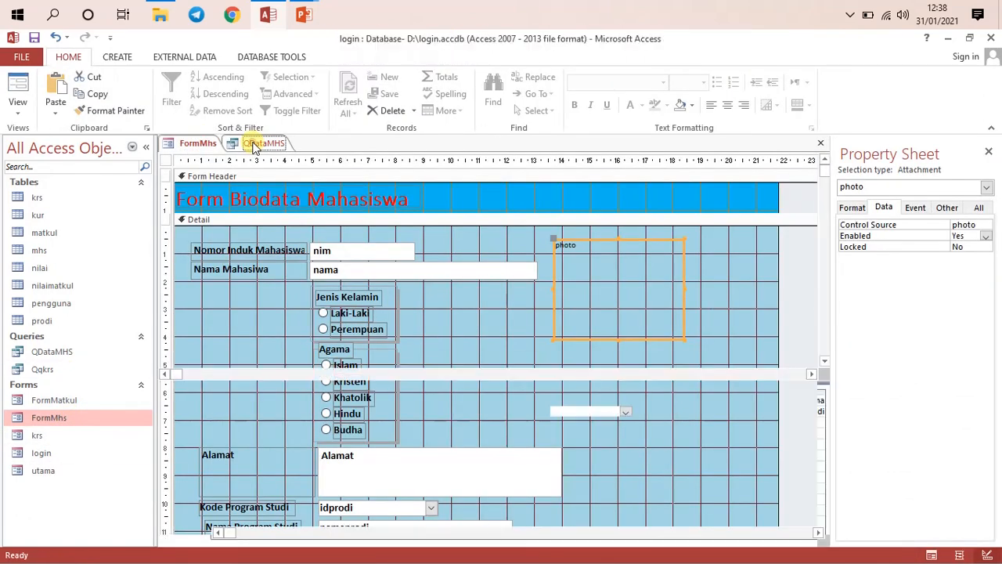
click(253, 144)
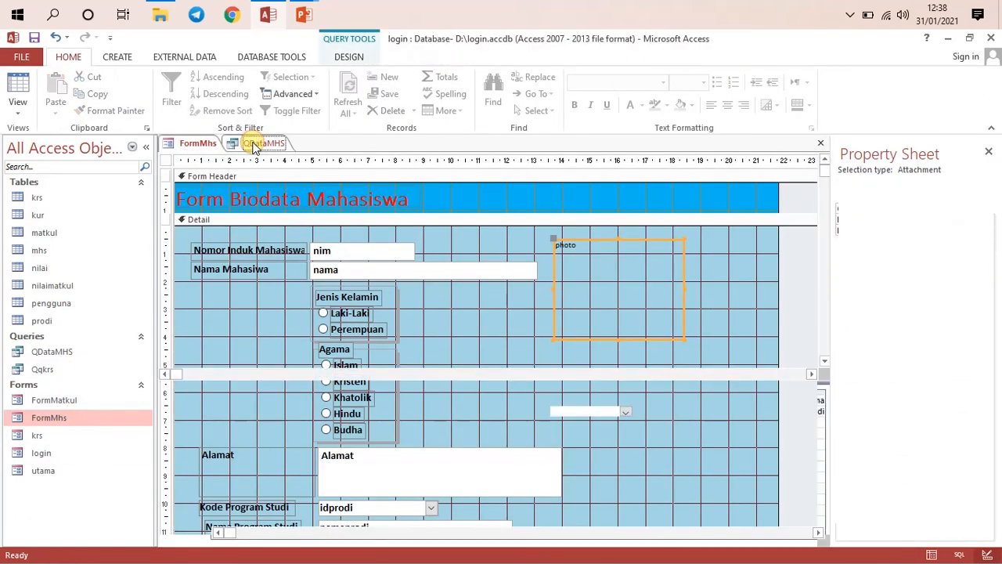
Close the QDataMHS query and return to the FormMhs form design
right_click(255, 146)
click(255, 146)
right_click(255, 146)
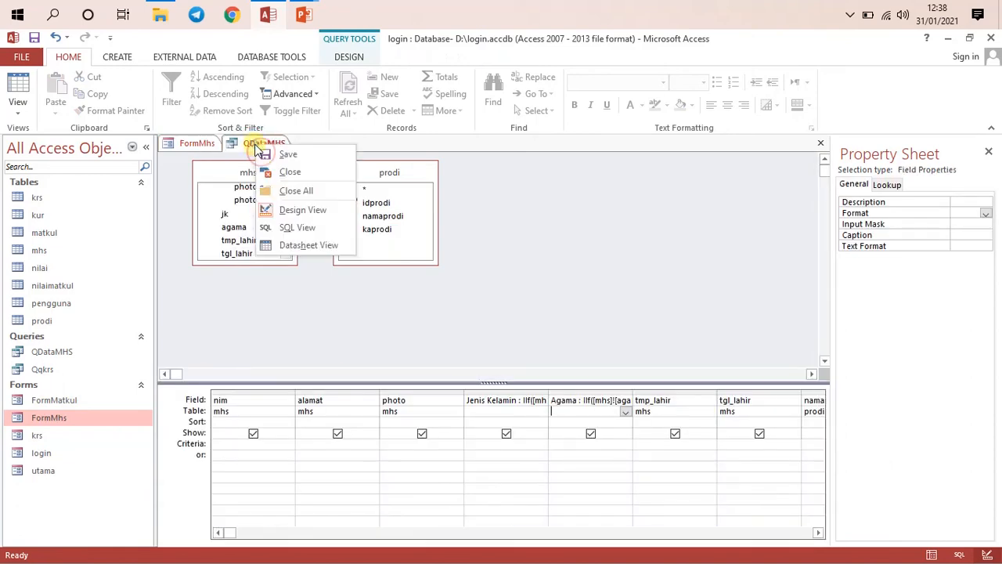
key(Escape)
click(200, 144)
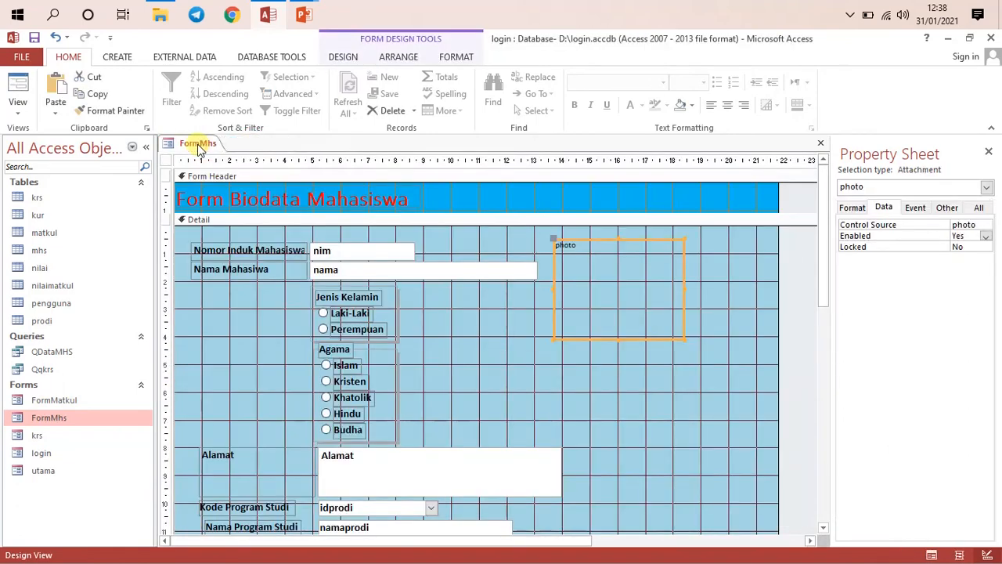
Save the FormMhs form and switch it to Form View
right_click(201, 146)
click(205, 151)
right_click(200, 149)
click(251, 247)
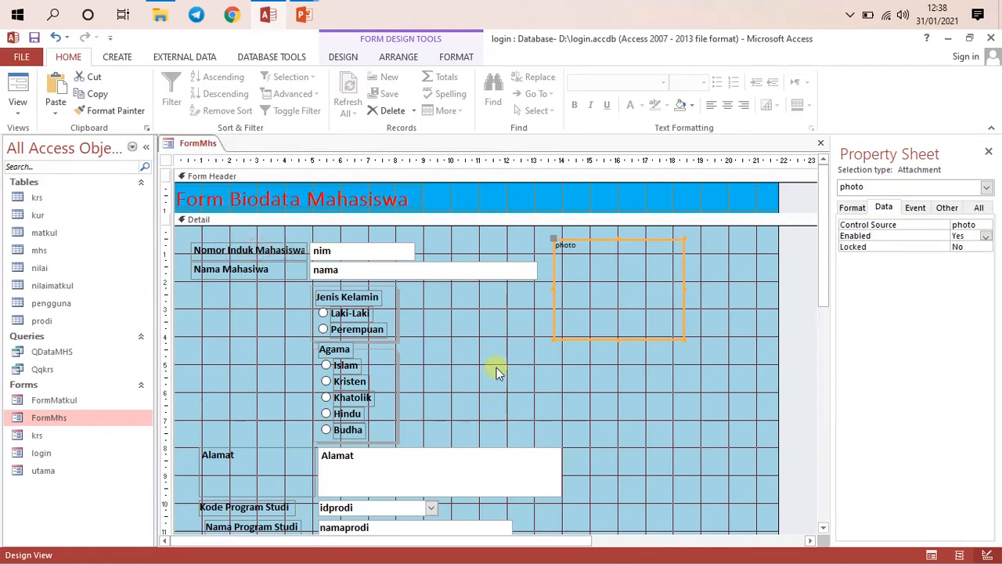
right_click(180, 142)
click(227, 204)
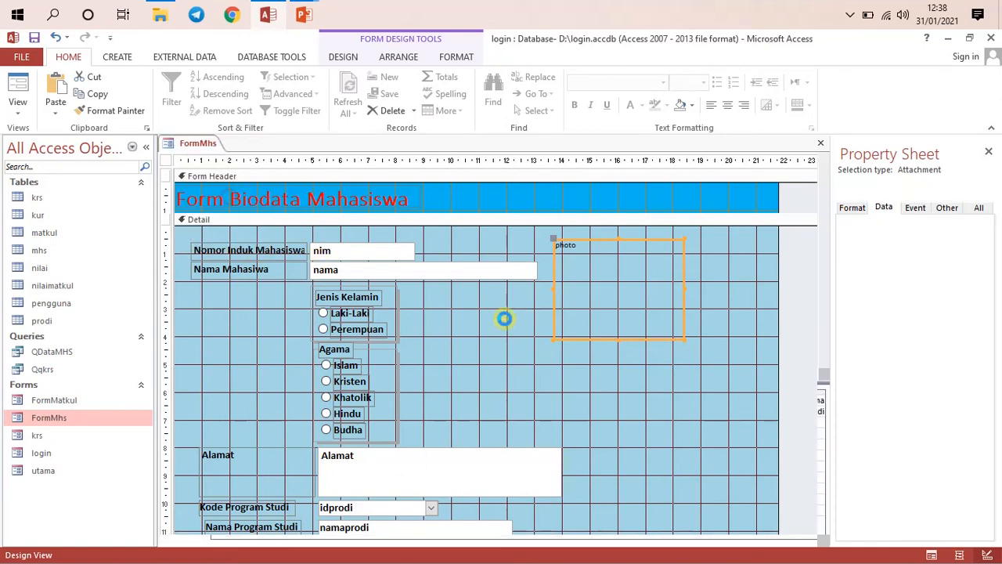
Step through the student records in FormMhs and examine its gender, religion, address and study program fields
scroll(638, 401, down, 2)
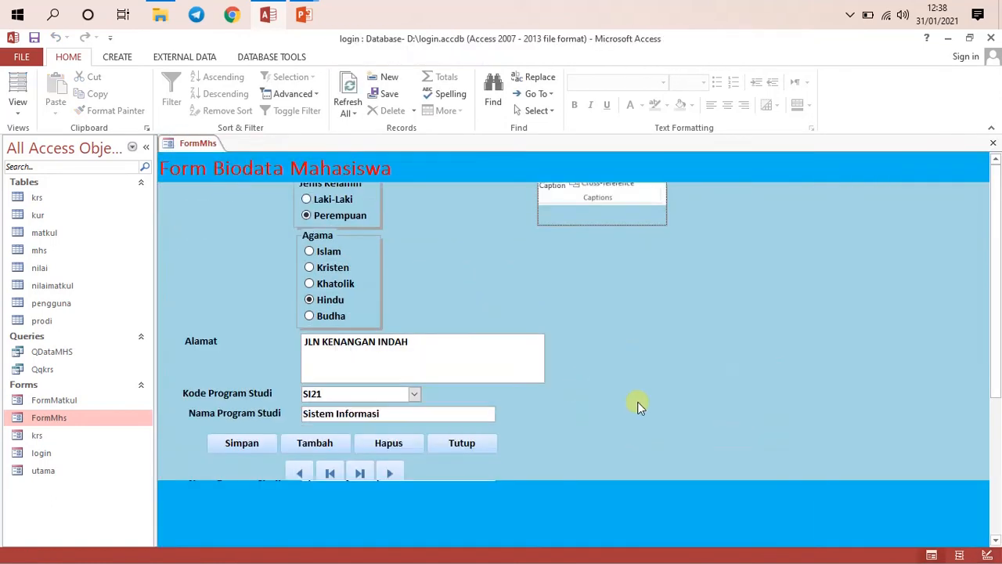
scroll(612, 452, down, 2)
scroll(612, 452, up, 4)
scroll(613, 454, down, 2)
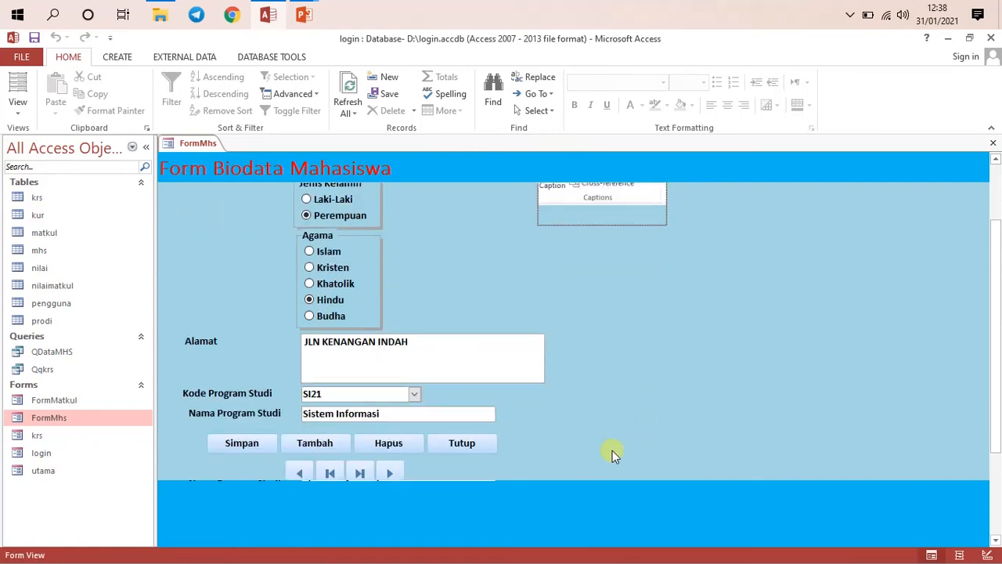
click(391, 473)
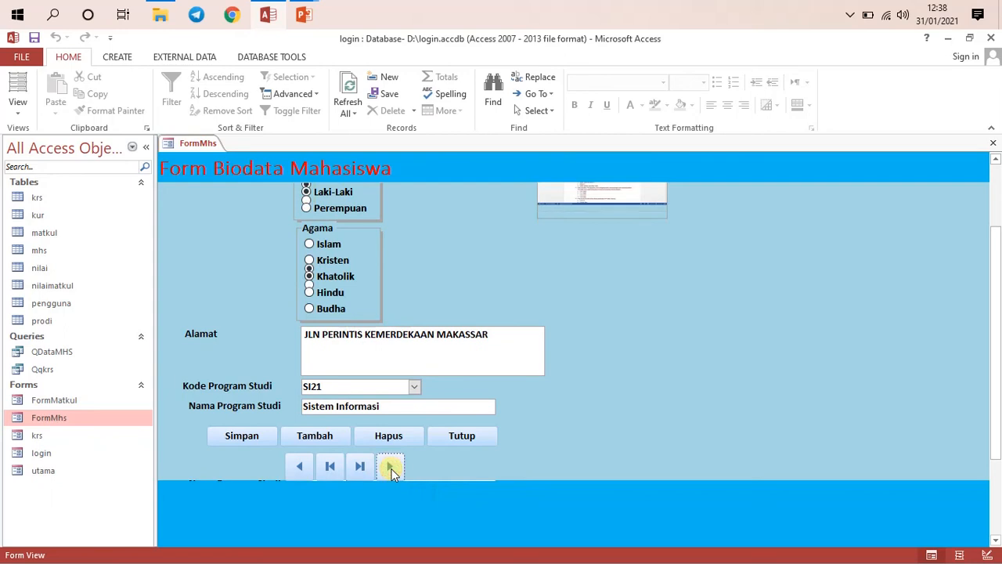
click(391, 469)
click(391, 469)
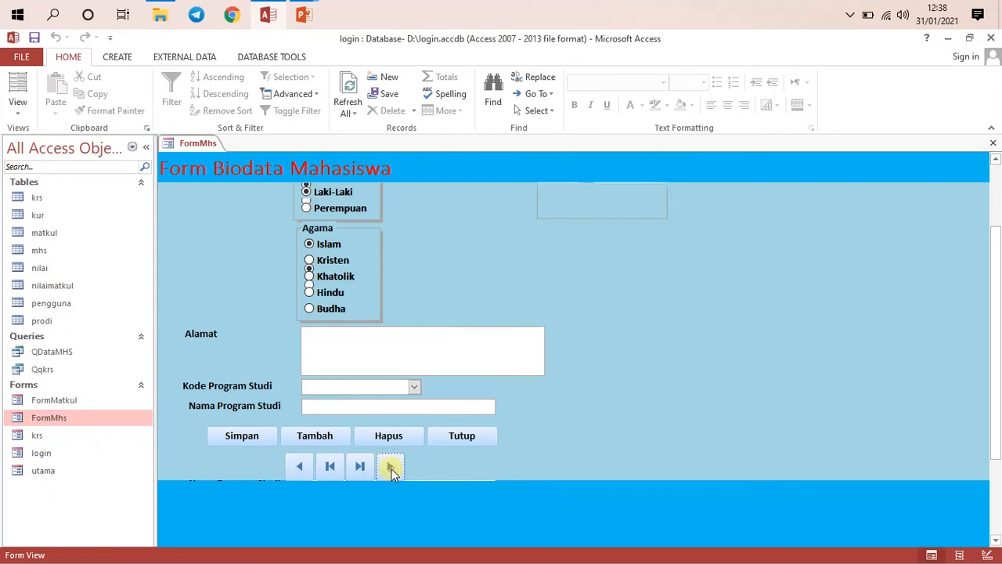
scroll(494, 403, up, 2)
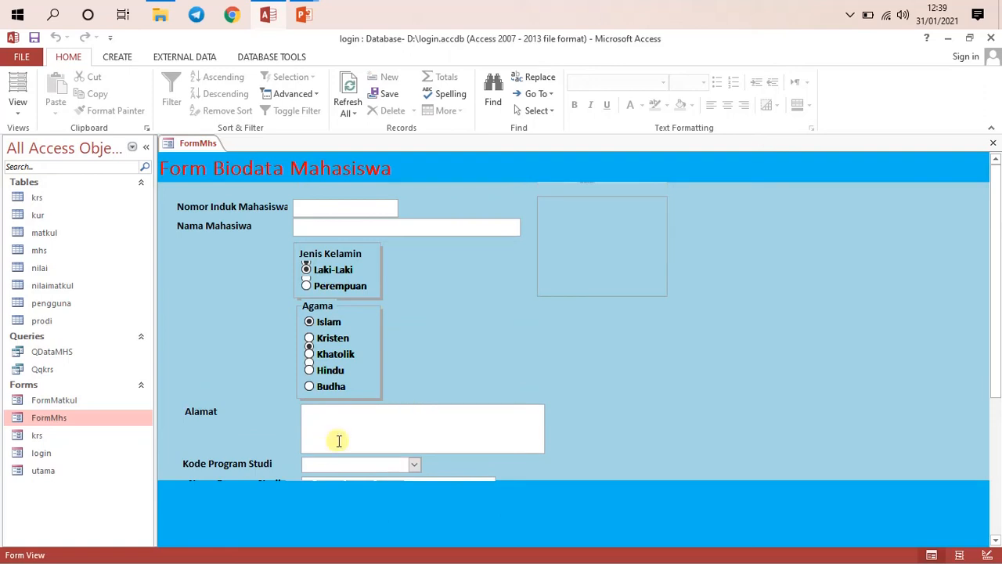
scroll(337, 439, down, 3)
Return FormMhs to Design View and widen the Agama option group frame slightly
right_click(205, 146)
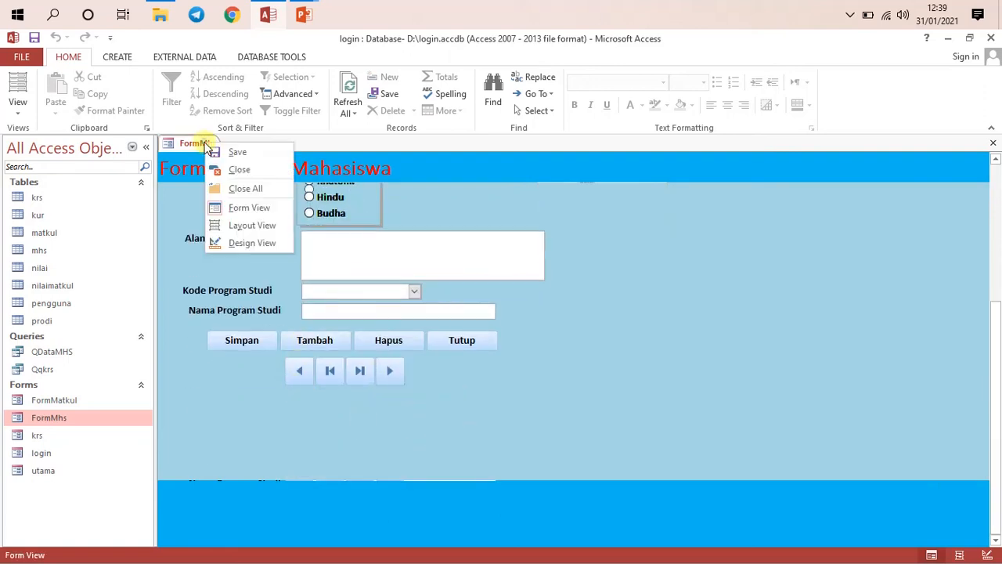
click(252, 244)
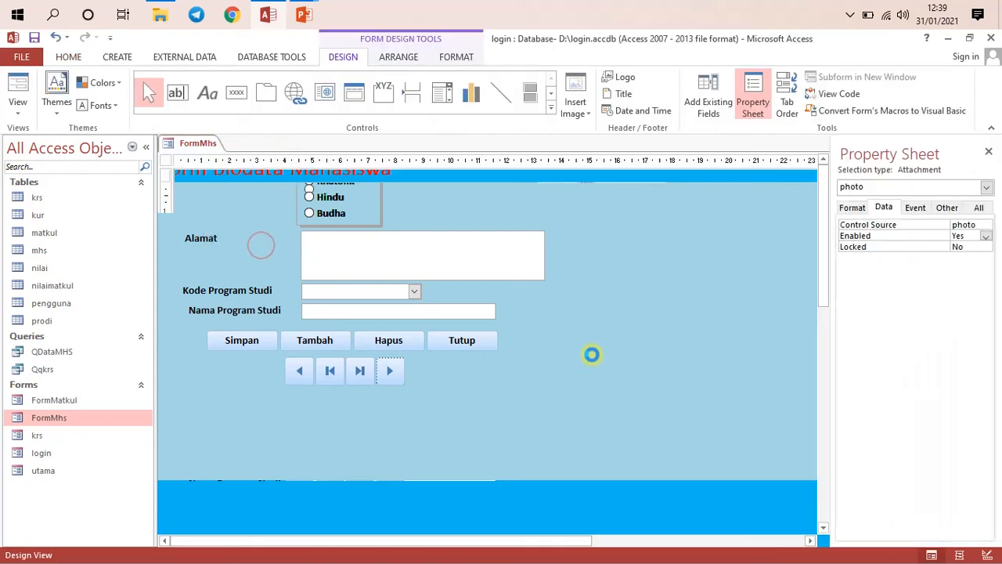
click(401, 413)
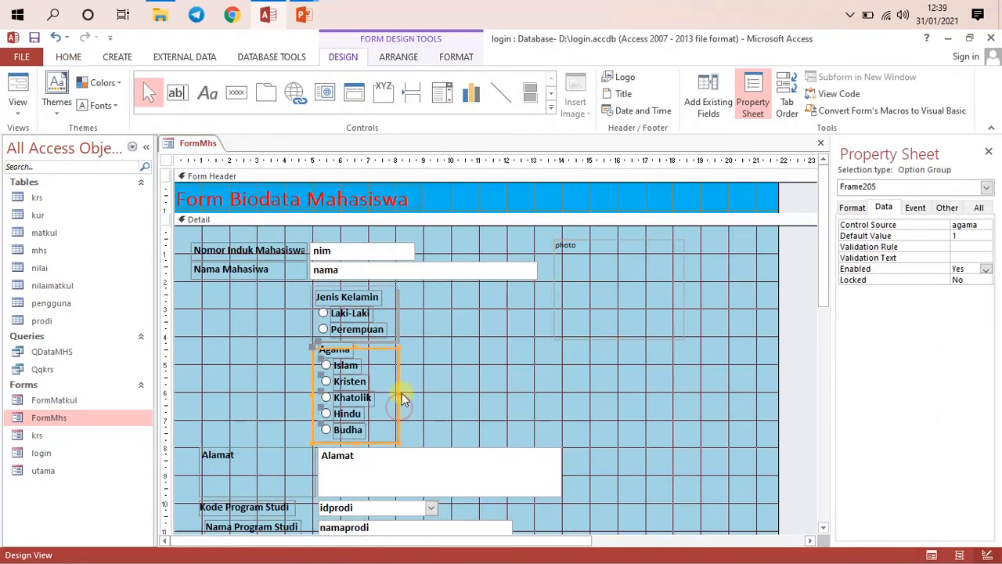
drag(399, 394, 415, 393)
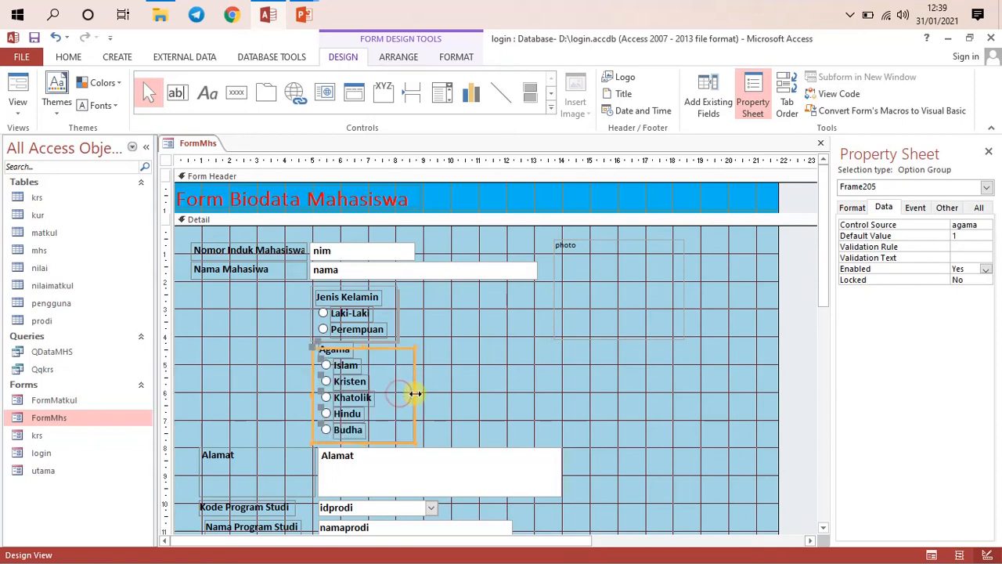
click(462, 386)
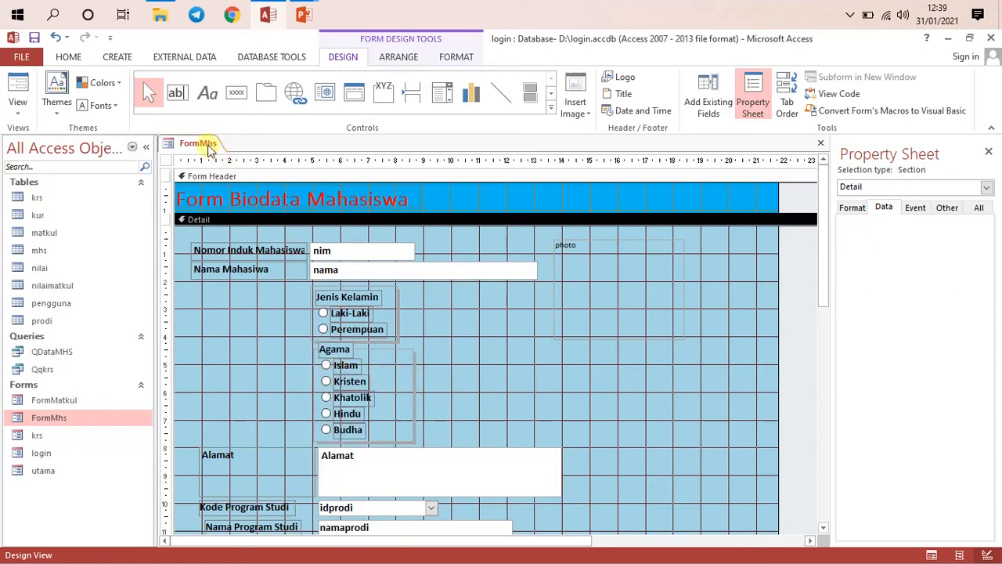
Preview the widened Agama group in Form View and return FormMhs to Design View
right_click(197, 143)
click(258, 247)
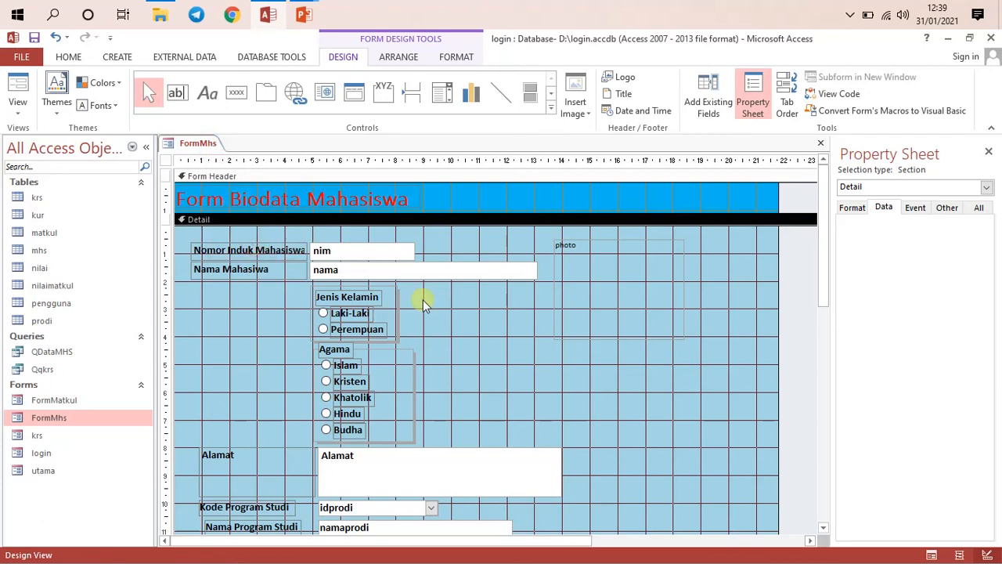
right_click(197, 142)
click(250, 212)
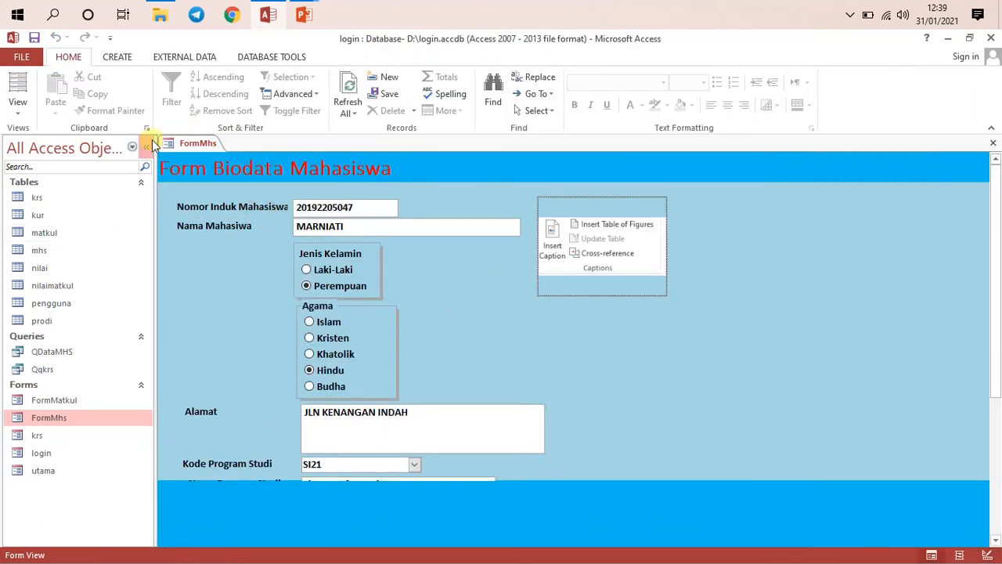
right_click(191, 146)
click(239, 249)
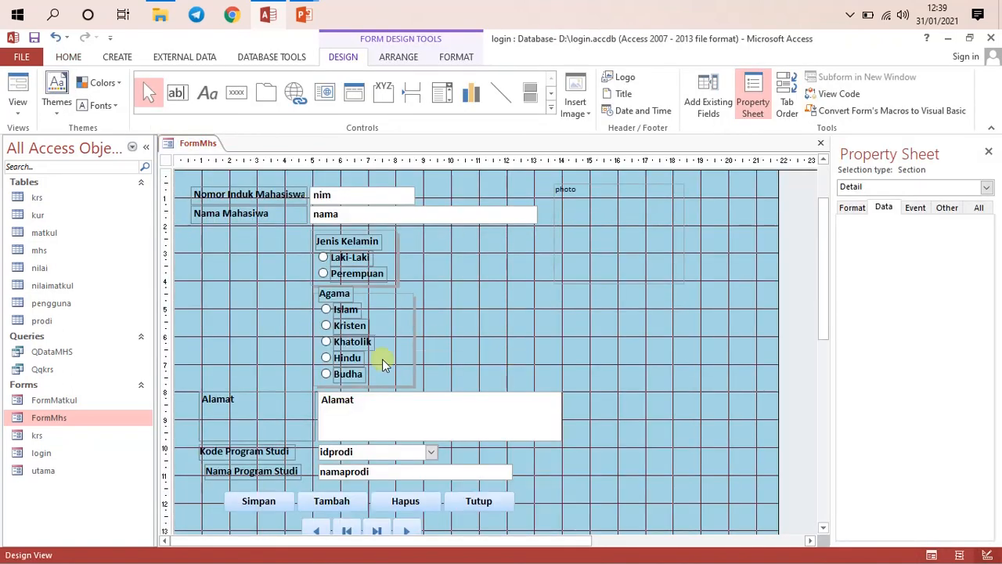
Move the Agama option group up beside Jenis Kelamin, leaving empty space above Alamat
click(414, 376)
drag(410, 369, 506, 307)
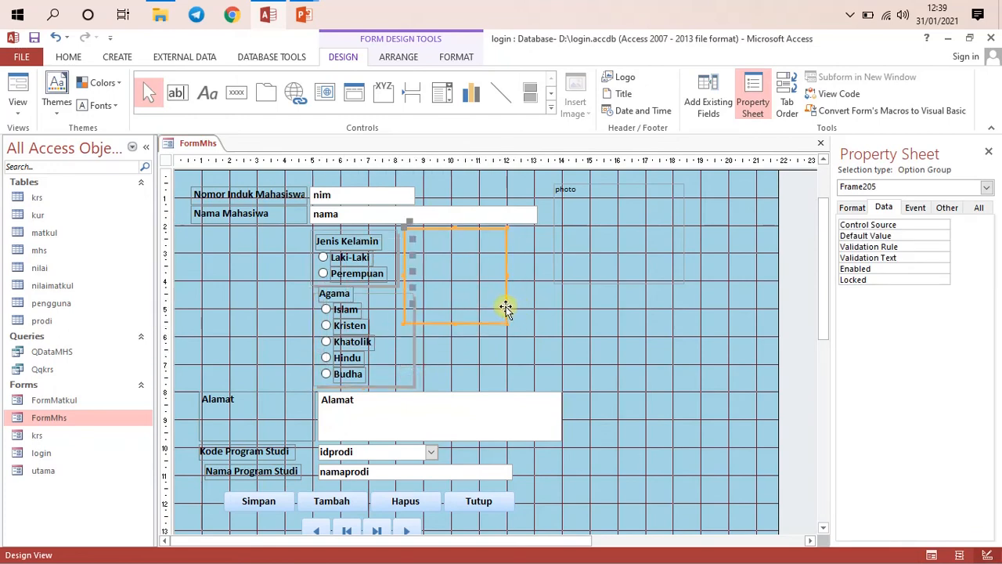
click(625, 283)
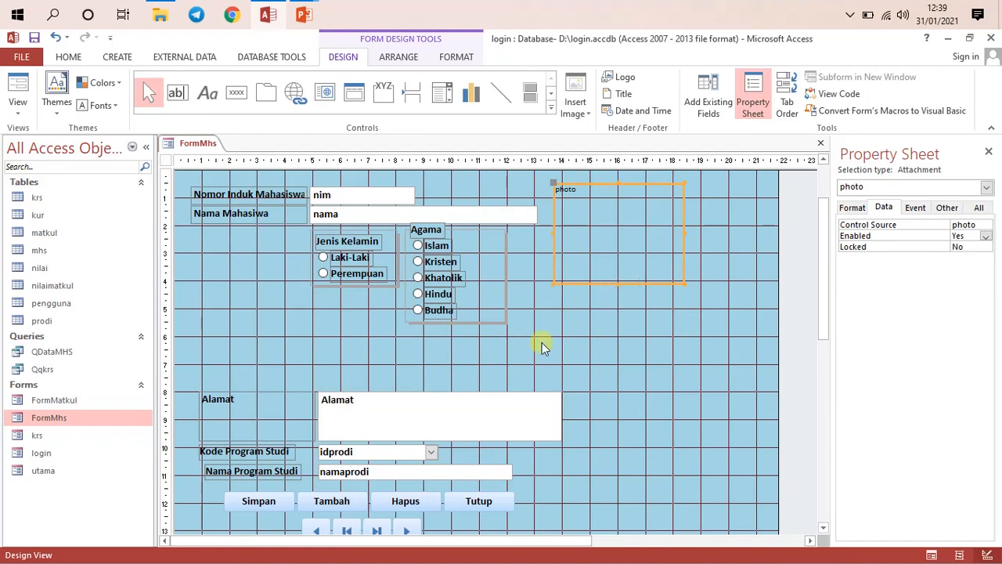
click(224, 333)
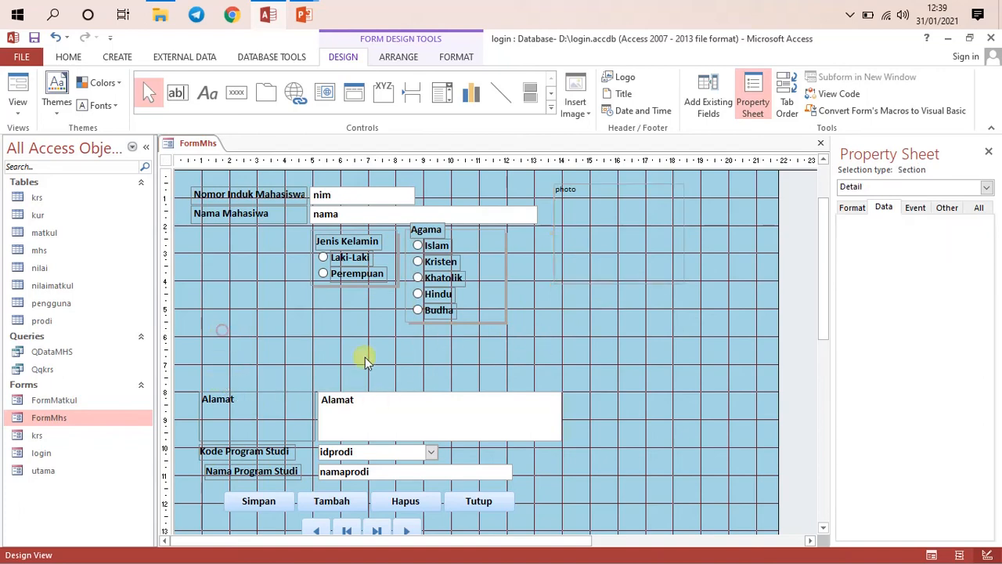
Save FormMhs, switch it to Layout View, and add the existing fields tmp_lahir and tgl_lahir to the form
right_click(190, 142)
click(205, 149)
right_click(198, 150)
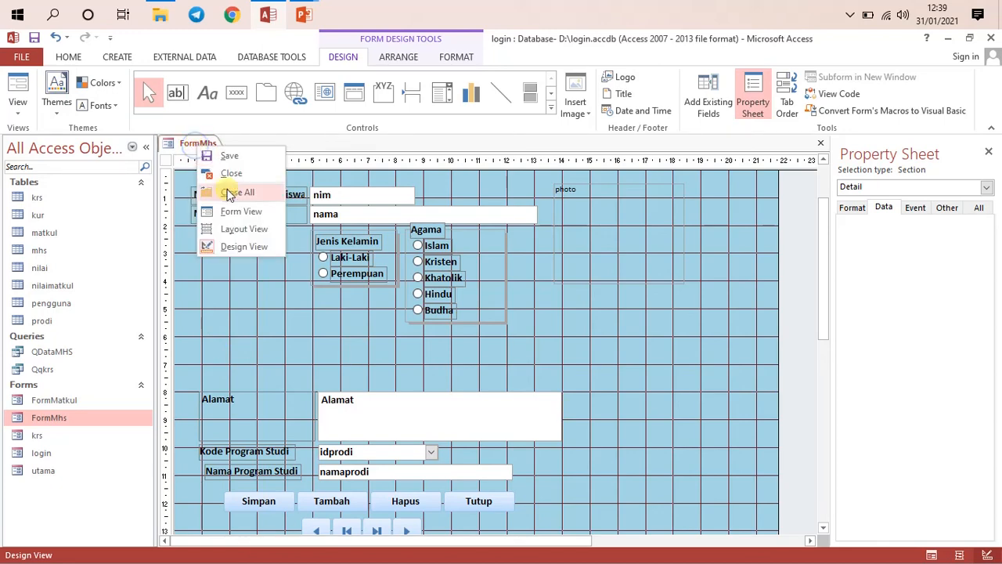
click(255, 230)
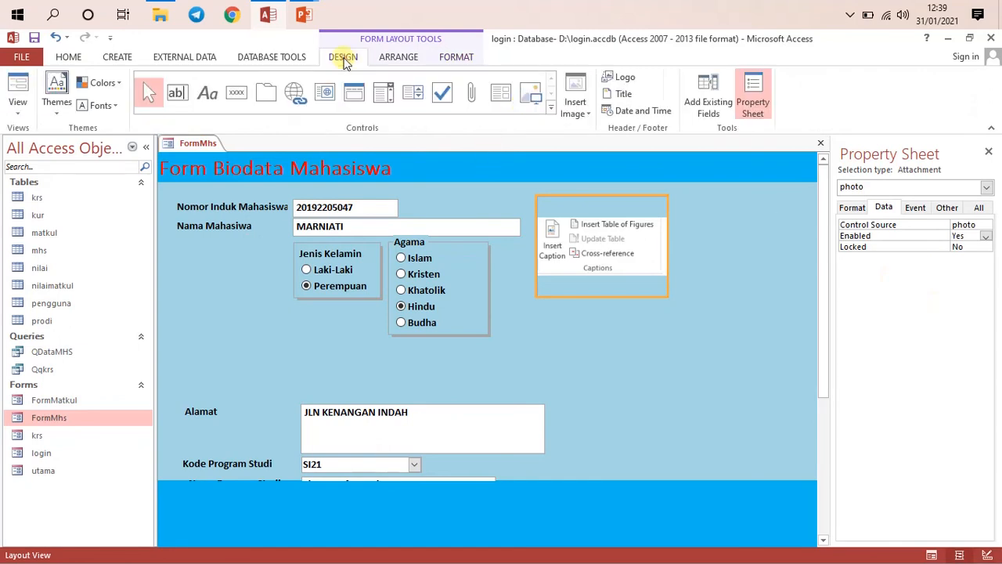
click(709, 100)
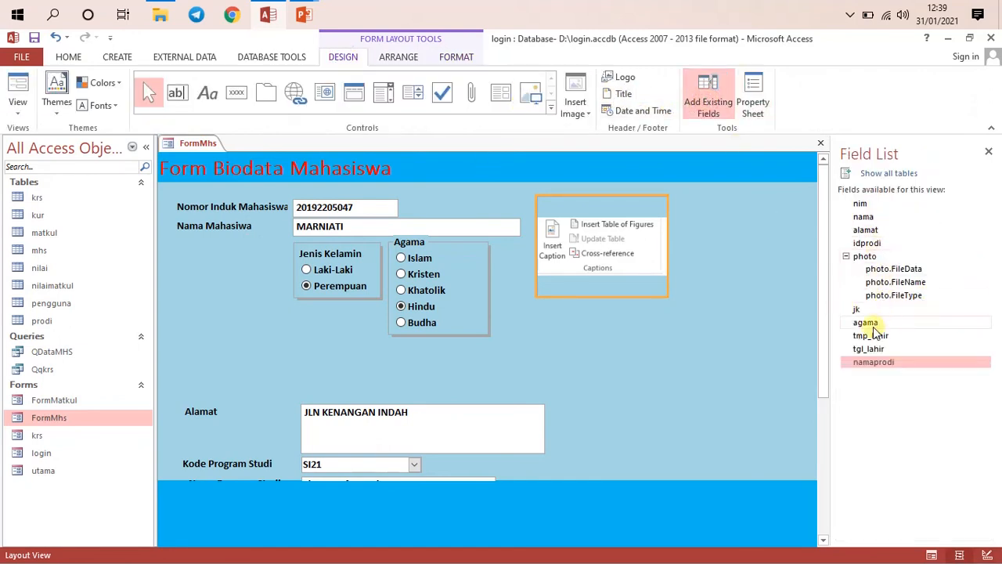
drag(870, 335, 308, 222)
mouse_move(238, 371)
mouse_down()
mouse_move(185, 358)
mouse_move(253, 376)
mouse_up()
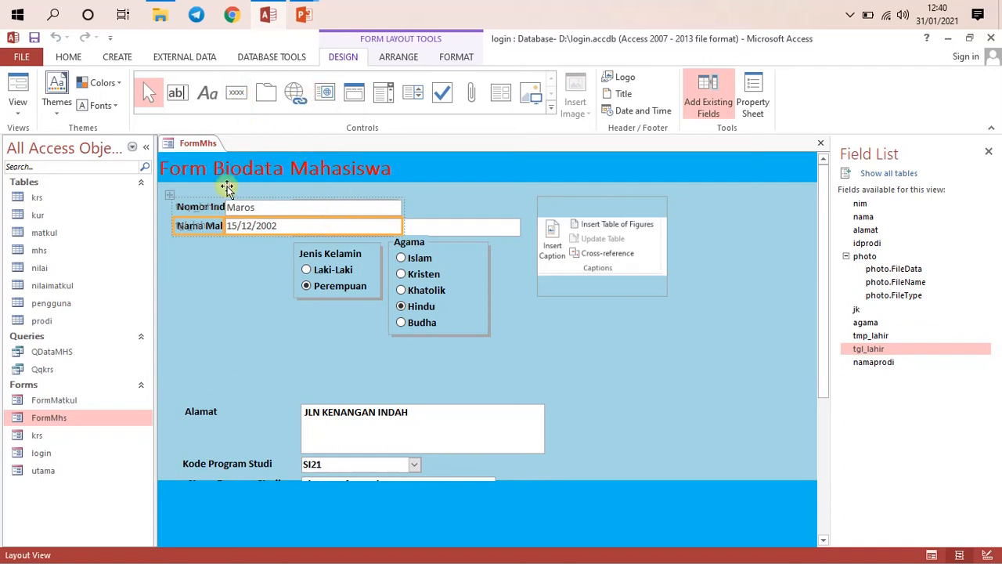
Save FormMhs, return to Design View, and remove the layout grouping from the tmp_lahir and tgl_lahir controls
right_click(187, 142)
click(203, 151)
right_click(188, 143)
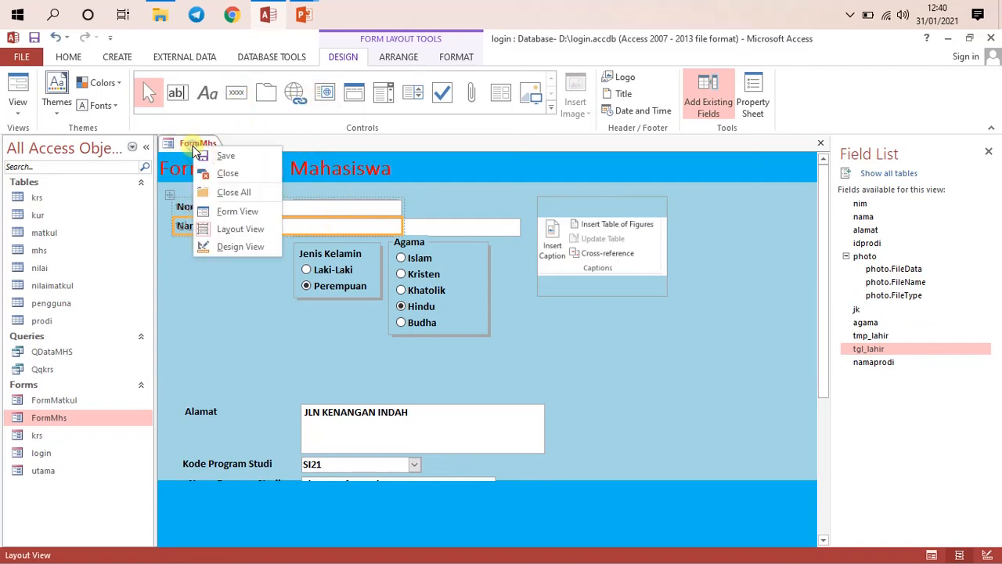
click(233, 242)
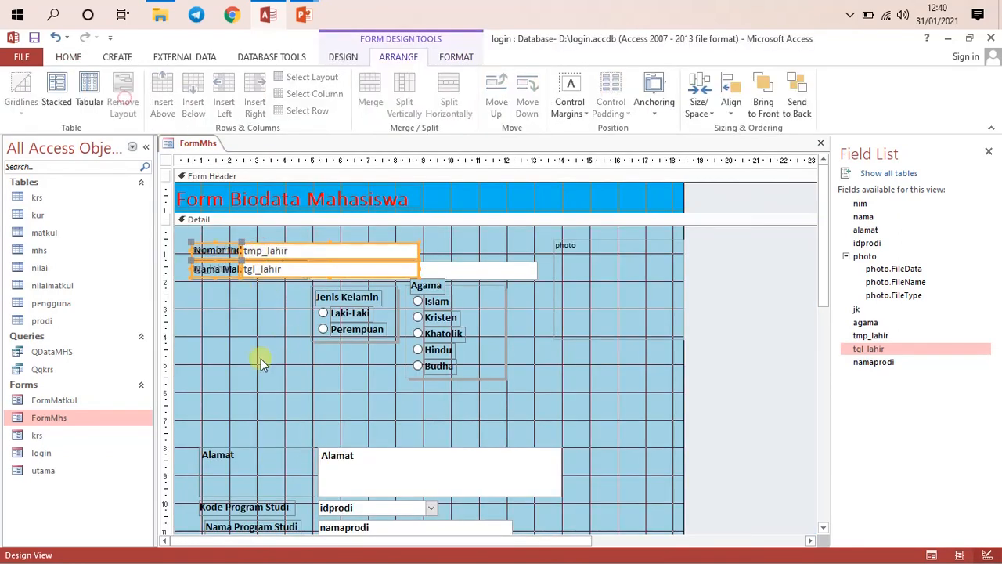
click(248, 336)
Move the tmp_lahir and tgl_lahir controls into the empty space above Alamat, with tgl_lahir below tmp_lahir
click(259, 250)
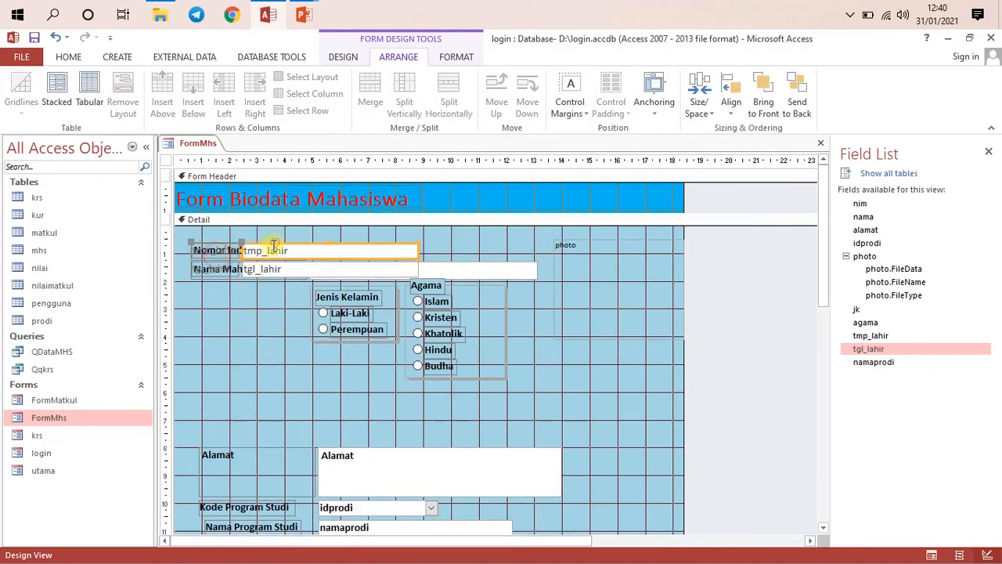
drag(269, 242, 290, 398)
drag(284, 389, 280, 381)
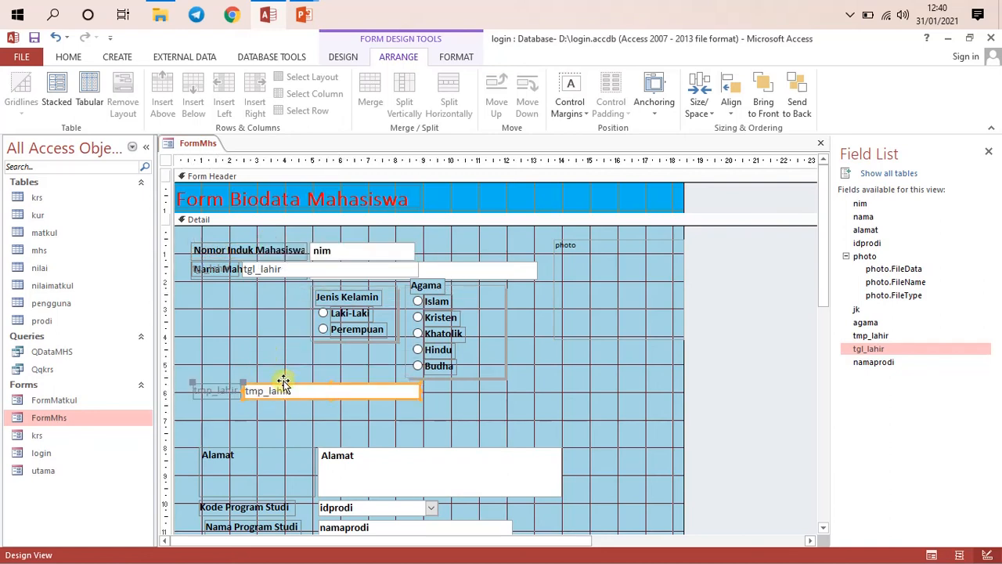
click(272, 268)
drag(278, 263, 280, 407)
drag(188, 378, 424, 435)
click(522, 375)
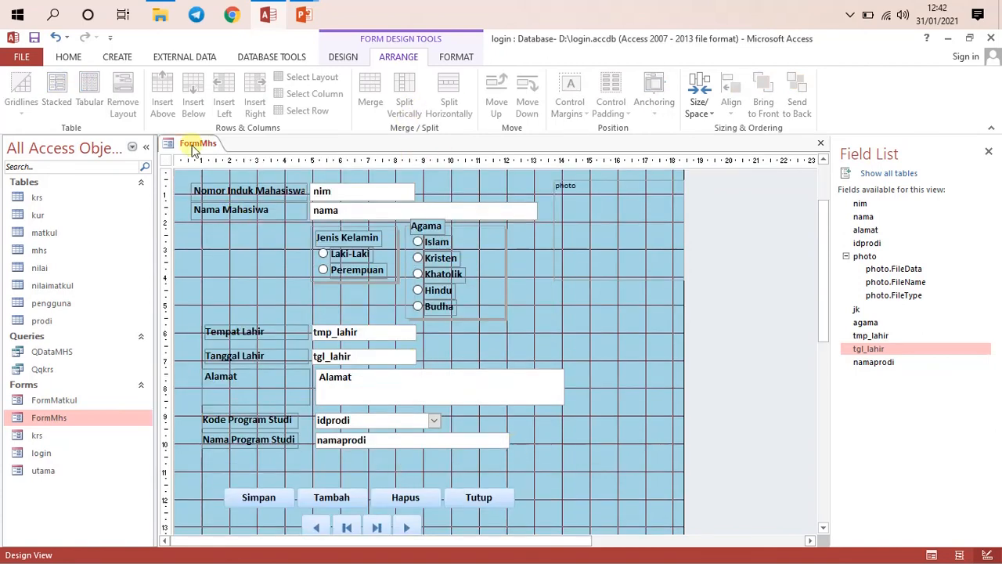
Switch the rearranged FormMhs form to Form View
right_click(191, 148)
click(190, 141)
right_click(193, 145)
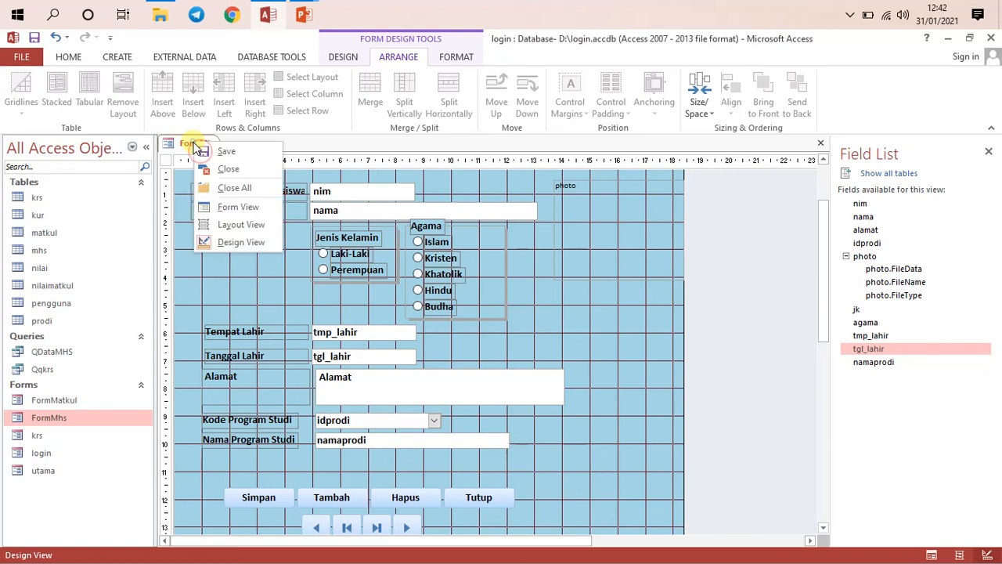
click(237, 206)
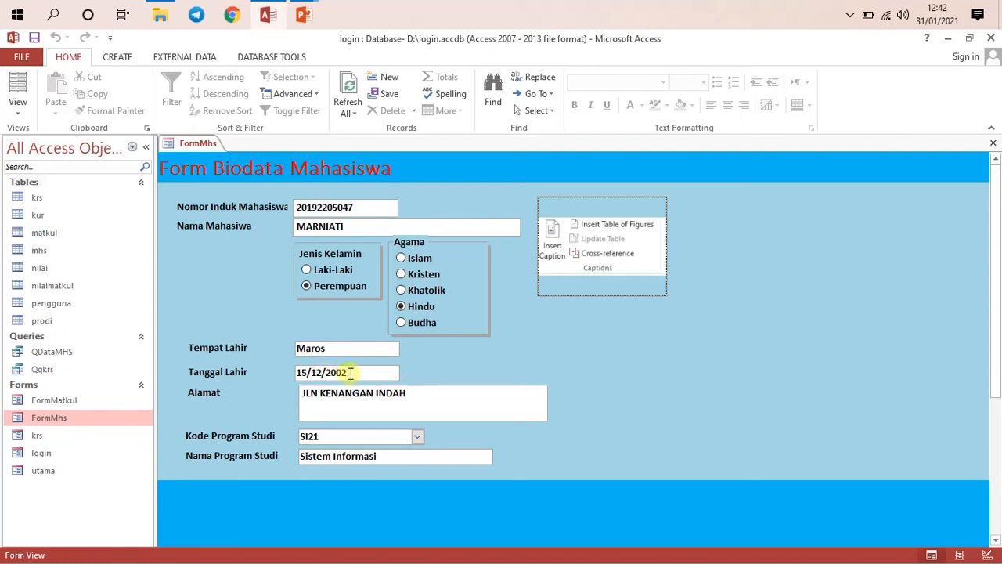
Step forward and back through the student records to check the Tempat Lahir and Tanggal Lahir fields
scroll(371, 460, down, 3)
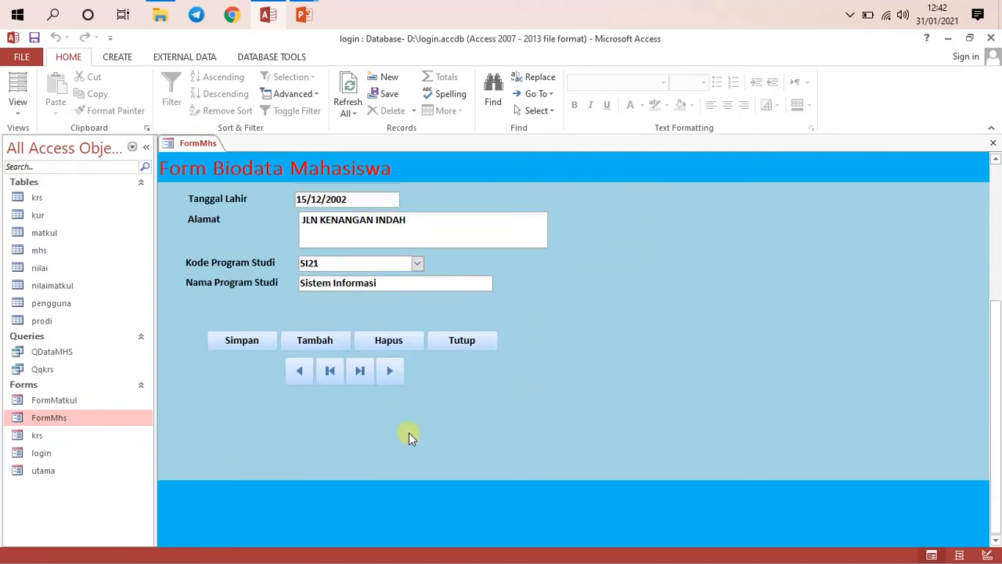
click(391, 372)
scroll(392, 408, up, 1)
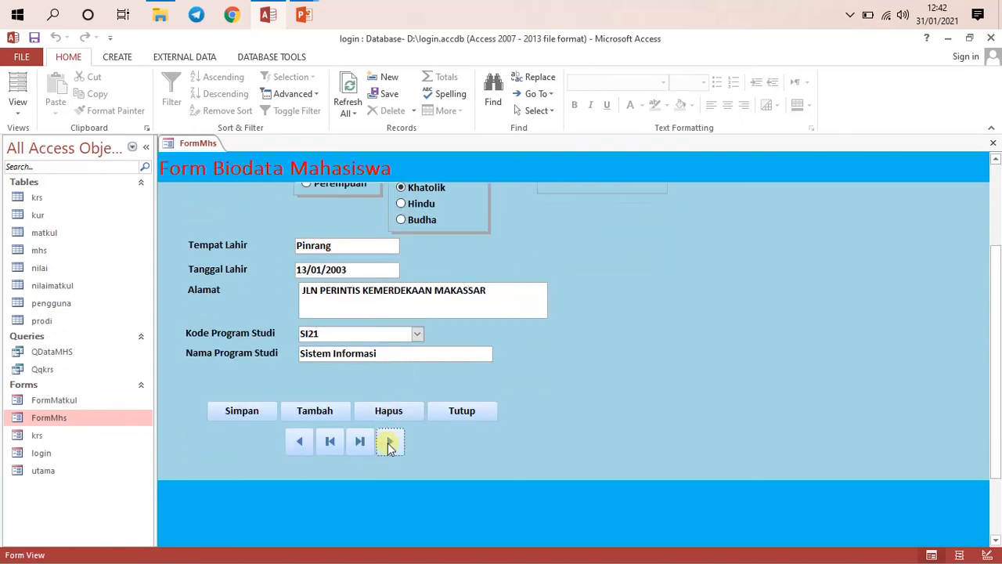
click(388, 443)
click(388, 444)
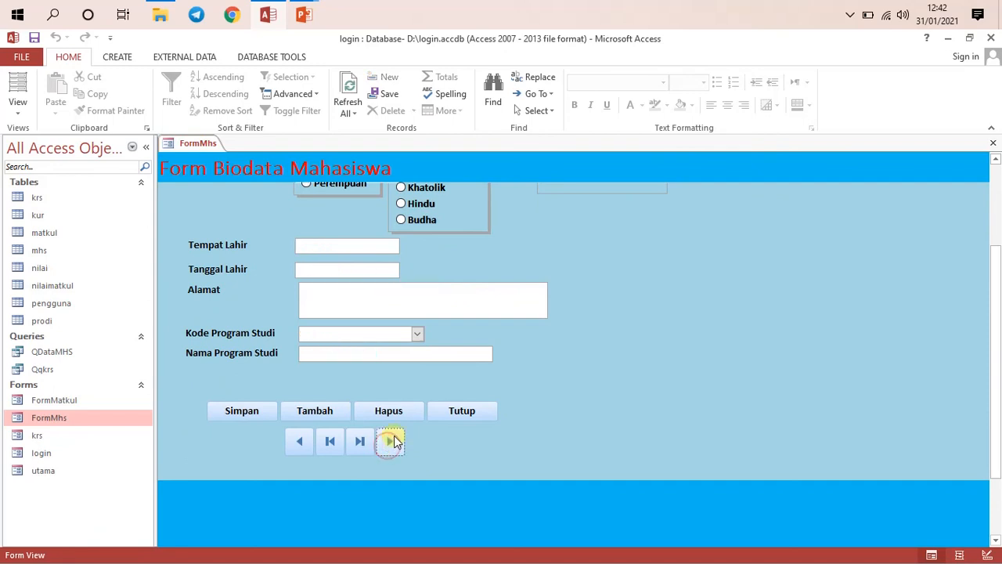
scroll(394, 437, up, 2)
scroll(336, 447, down, 3)
click(300, 371)
click(300, 371)
scroll(548, 323, up, 3)
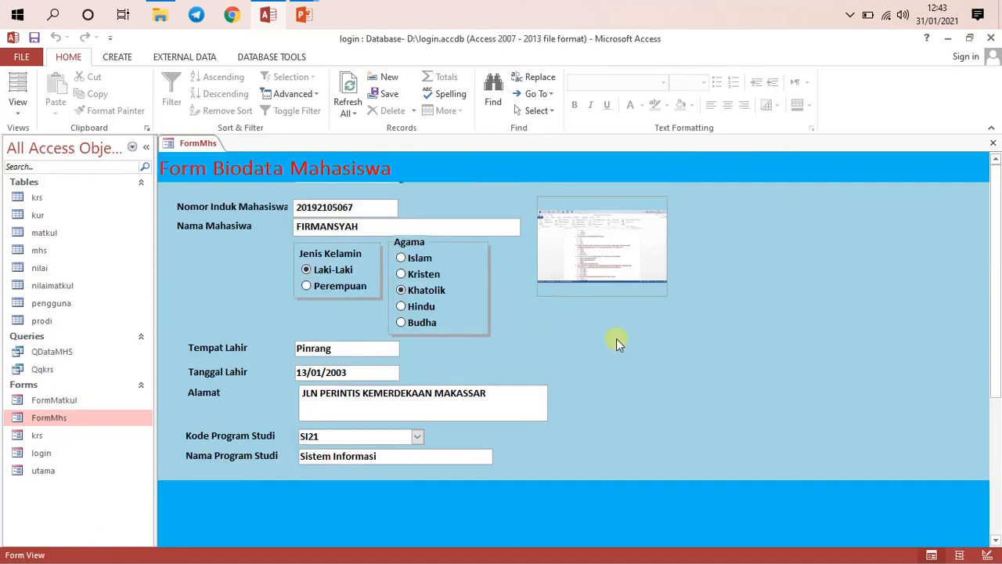
Return FormMhs to Design View and align the Kode Program Studi and Nama Program Studi labels and controls with the rows above
scroll(617, 338, down, 3)
scroll(617, 338, up, 3)
scroll(616, 338, down, 1)
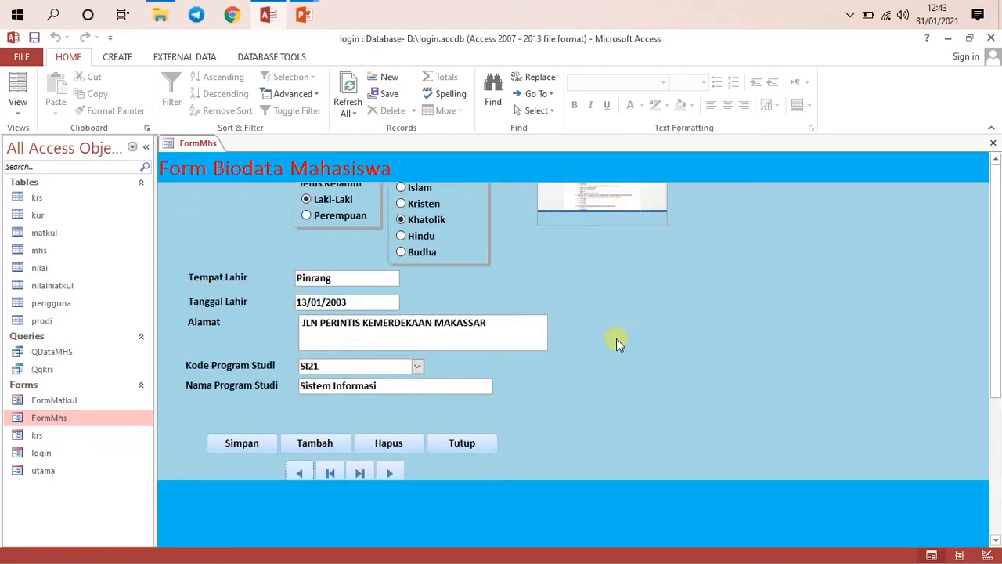
scroll(347, 316, up, 1)
right_click(194, 143)
click(195, 143)
right_click(196, 143)
click(242, 245)
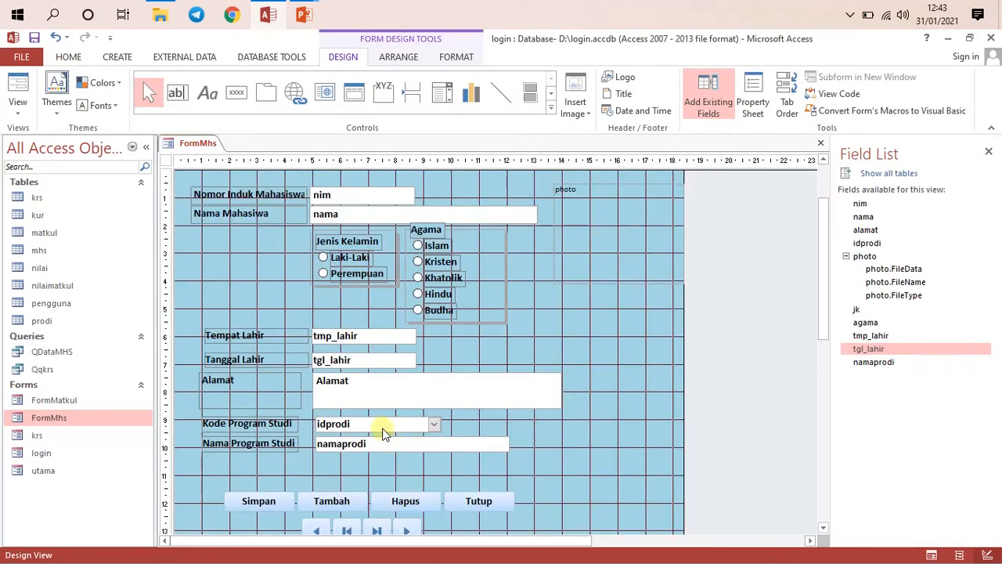
click(374, 426)
drag(383, 411, 379, 452)
click(552, 448)
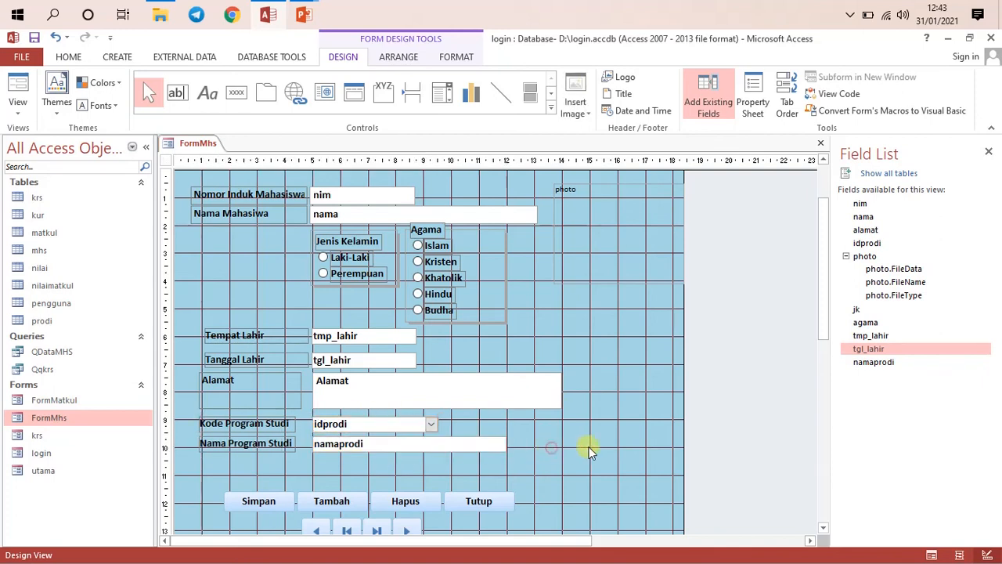
click(262, 444)
drag(281, 455, 285, 455)
Save FormMhs and review the realigned layout from header to navigation buttons in Form View
right_click(196, 141)
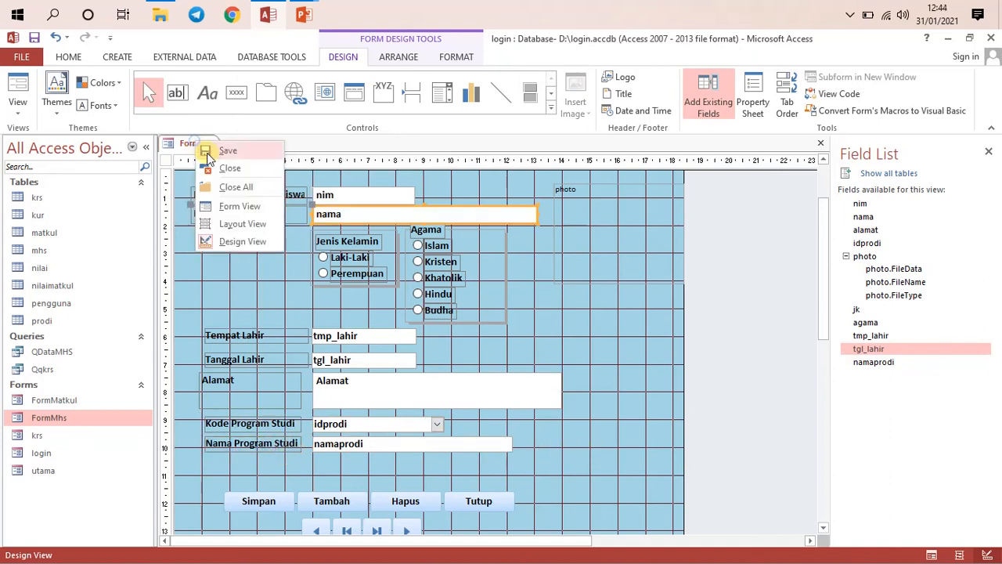
click(205, 151)
right_click(202, 147)
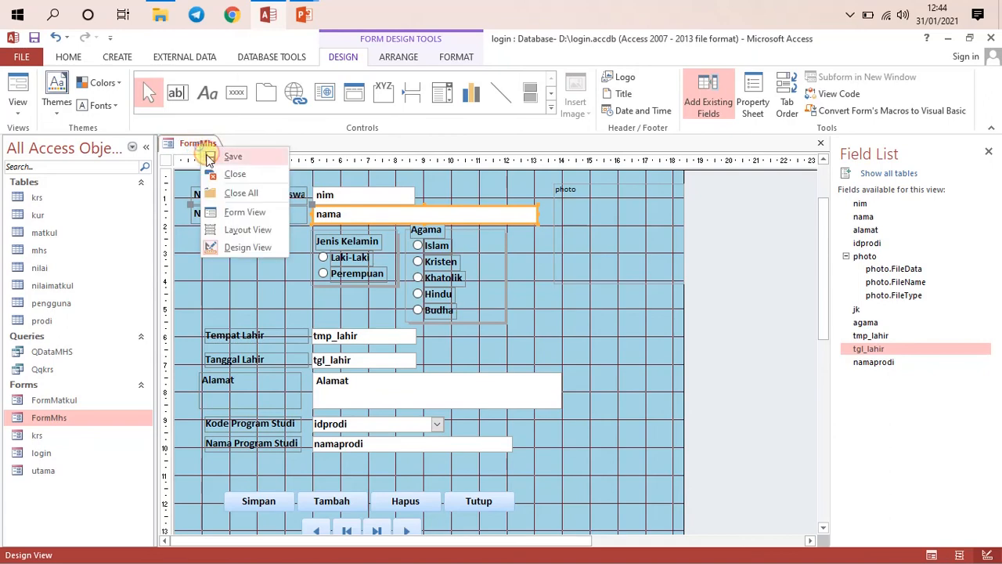
click(244, 212)
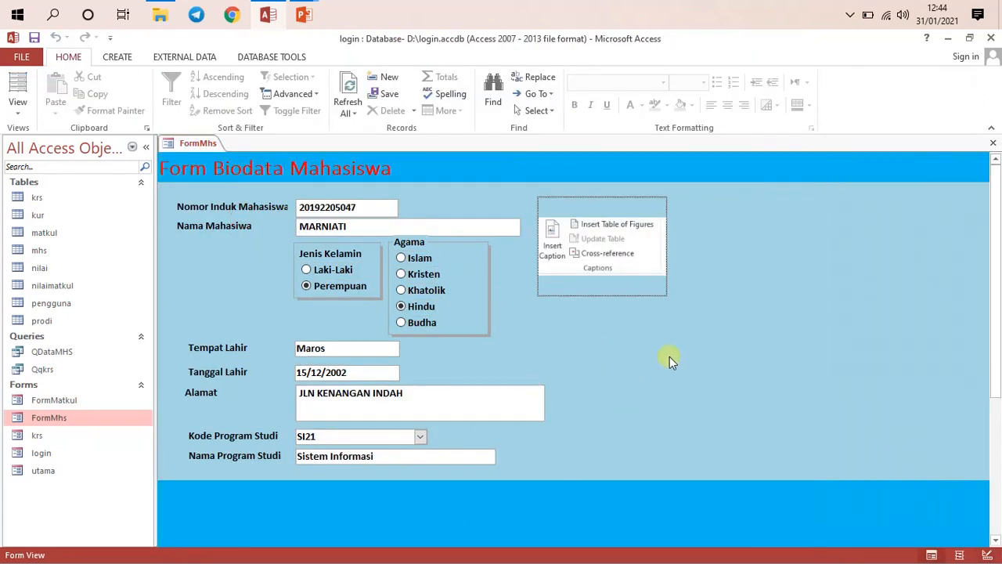
scroll(581, 333, down, 4)
scroll(584, 337, up, 4)
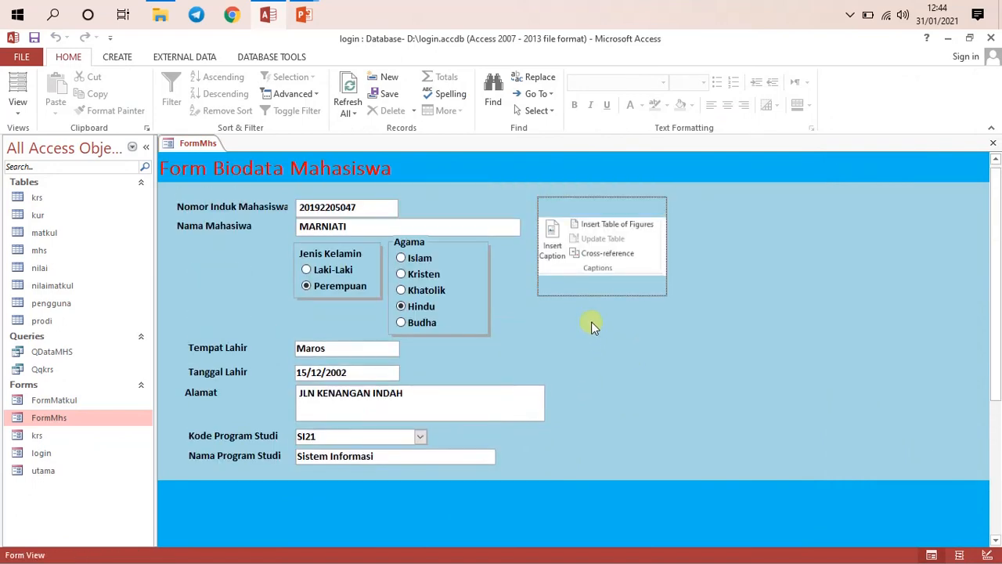
scroll(571, 368, down, 3)
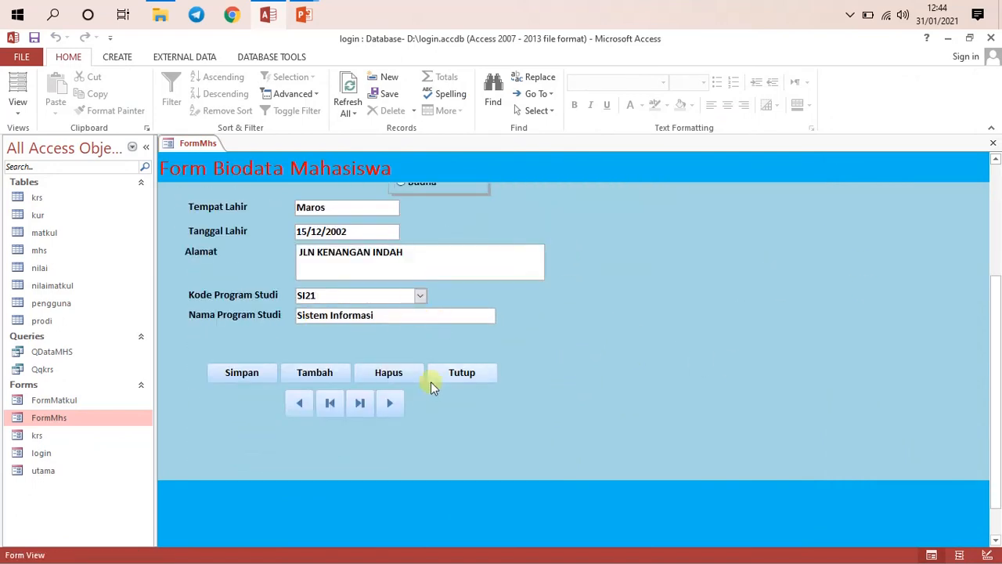
scroll(443, 358, up, 3)
scroll(509, 333, down, 2)
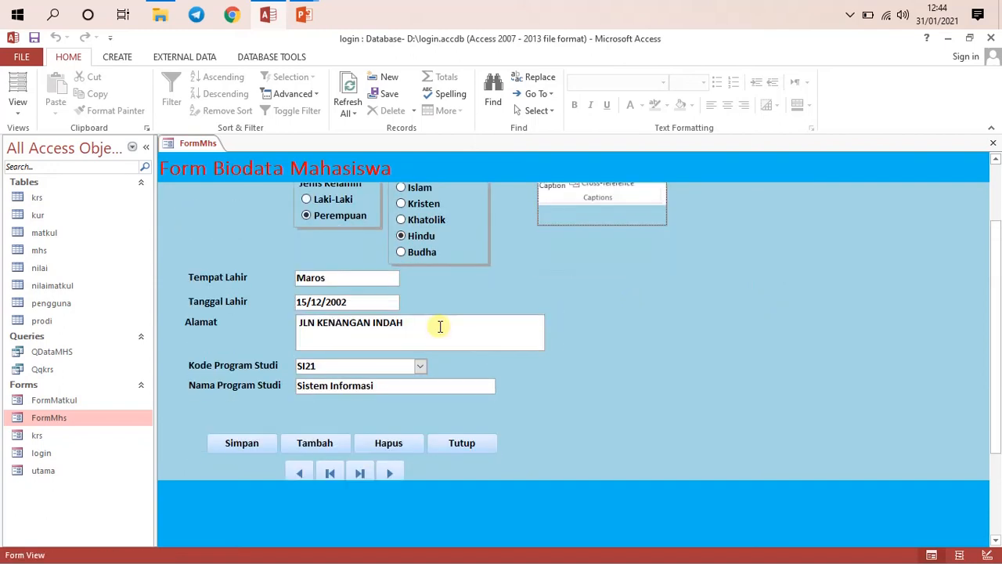
In Design View, move both rows of command and navigation buttons up about 1 cm and shorten the Detail section to about 13 cm
right_click(196, 143)
right_click(197, 144)
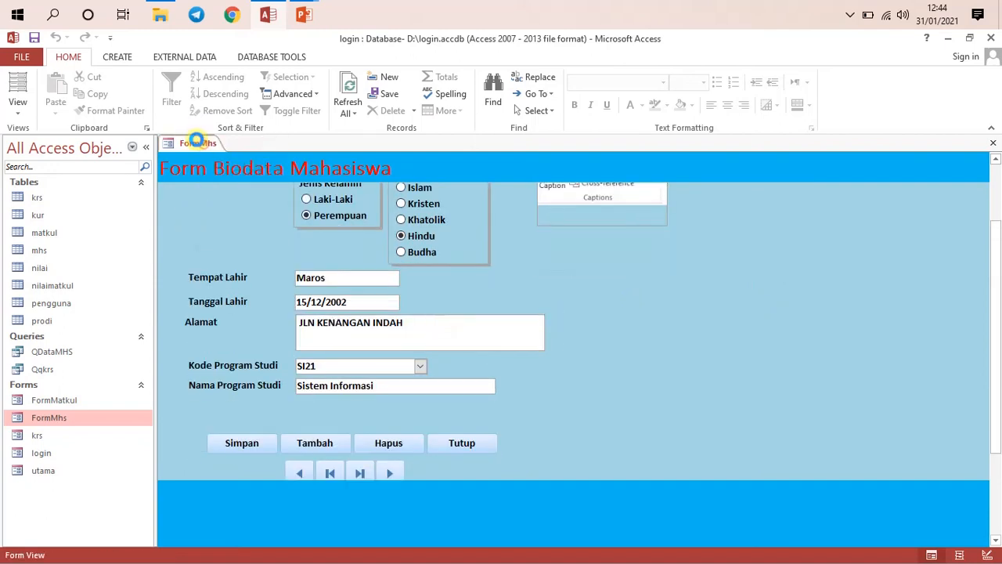
click(242, 241)
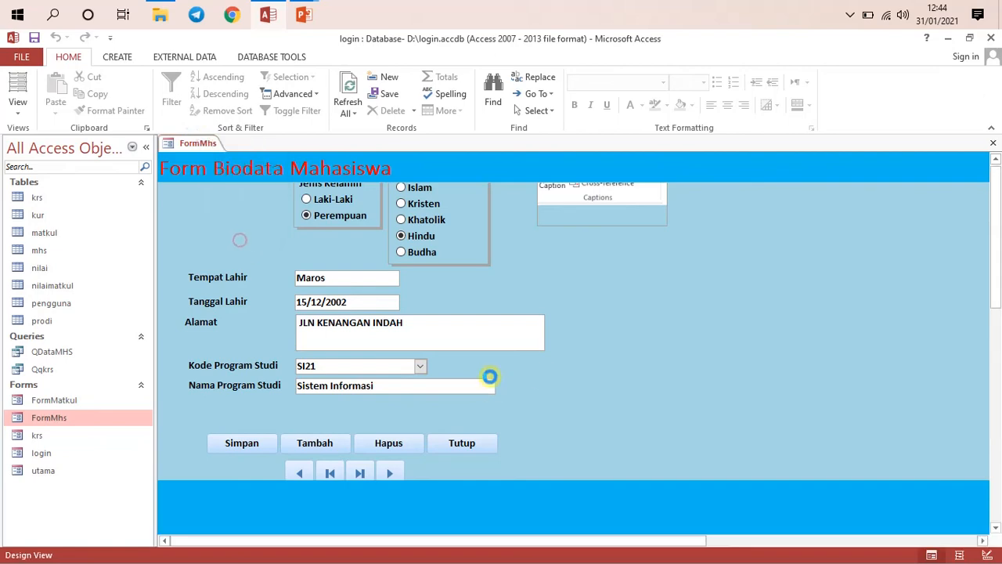
scroll(500, 346, down, 3)
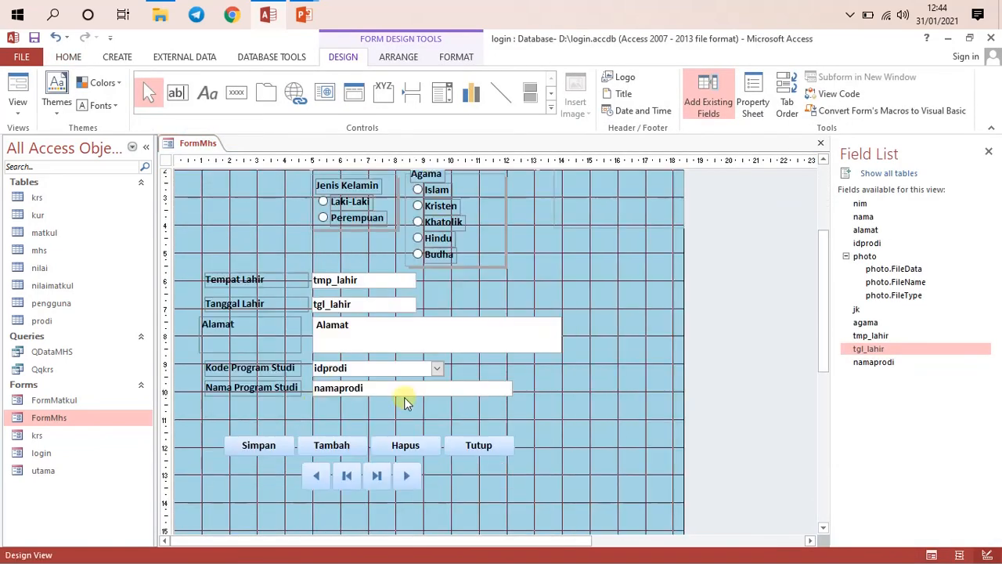
drag(231, 416, 465, 483)
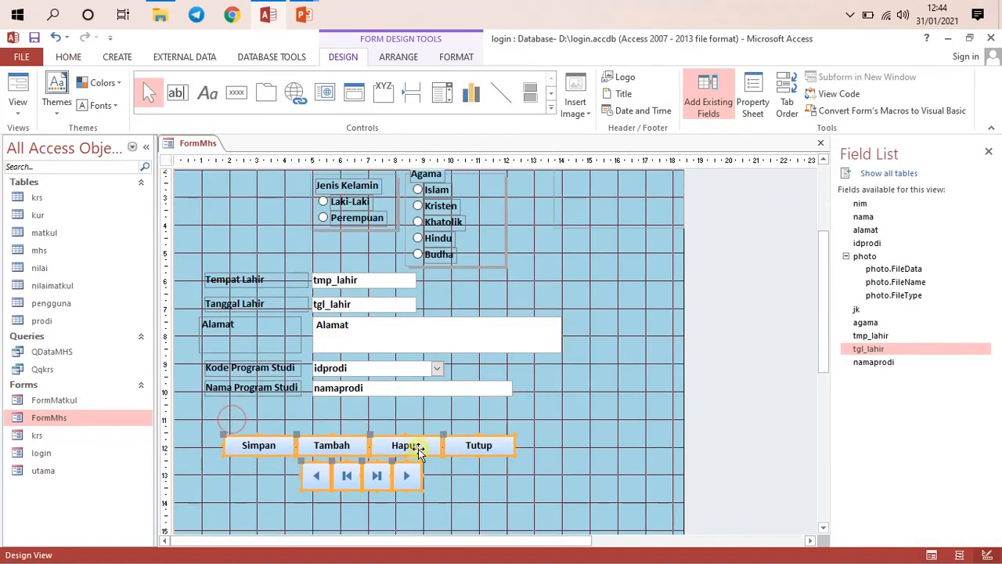
drag(415, 446, 418, 419)
scroll(695, 308, down, 2)
scroll(699, 332, up, 1)
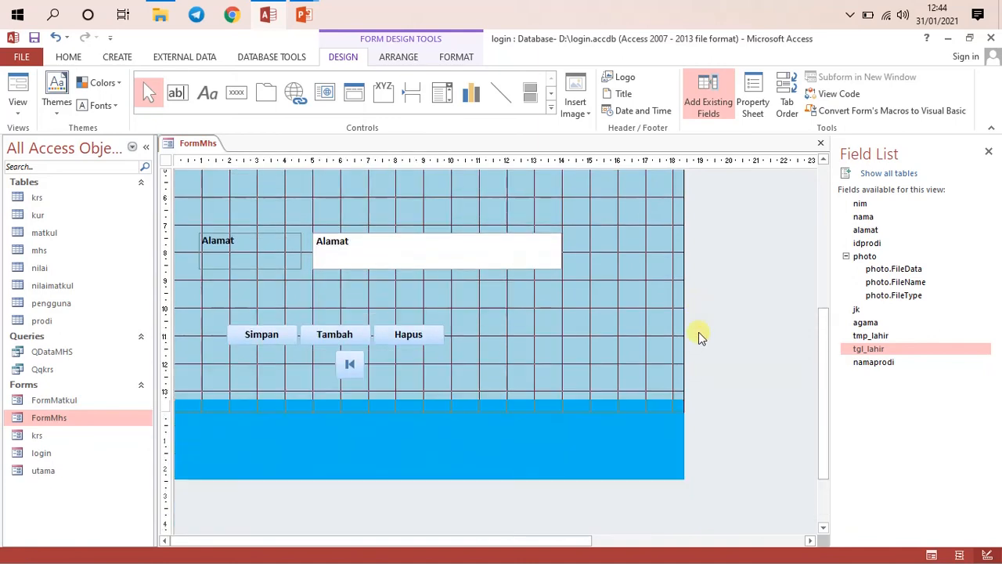
Widen the FormMhs design area to about 23 cm and save the form
drag(688, 320, 813, 354)
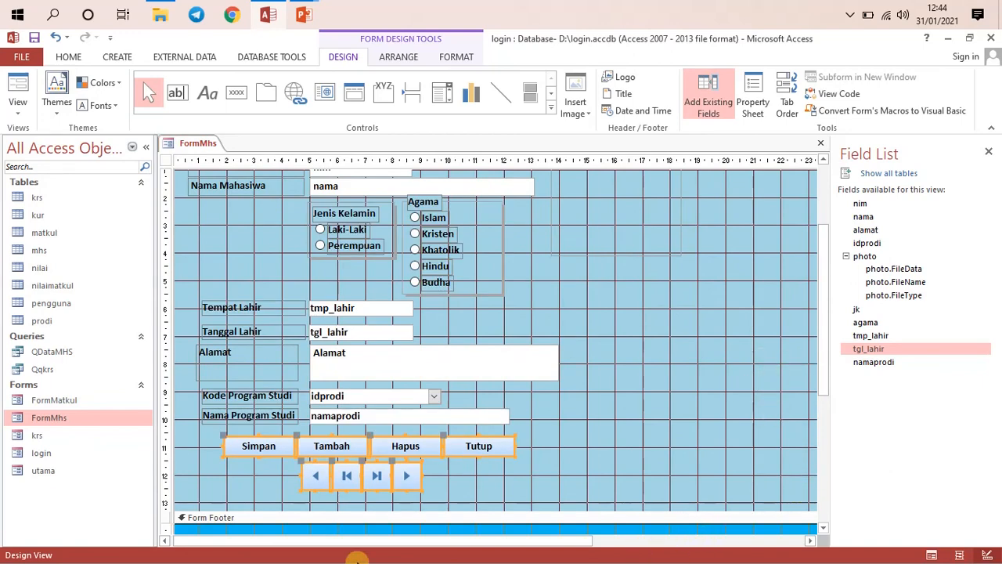
drag(409, 541, 437, 547)
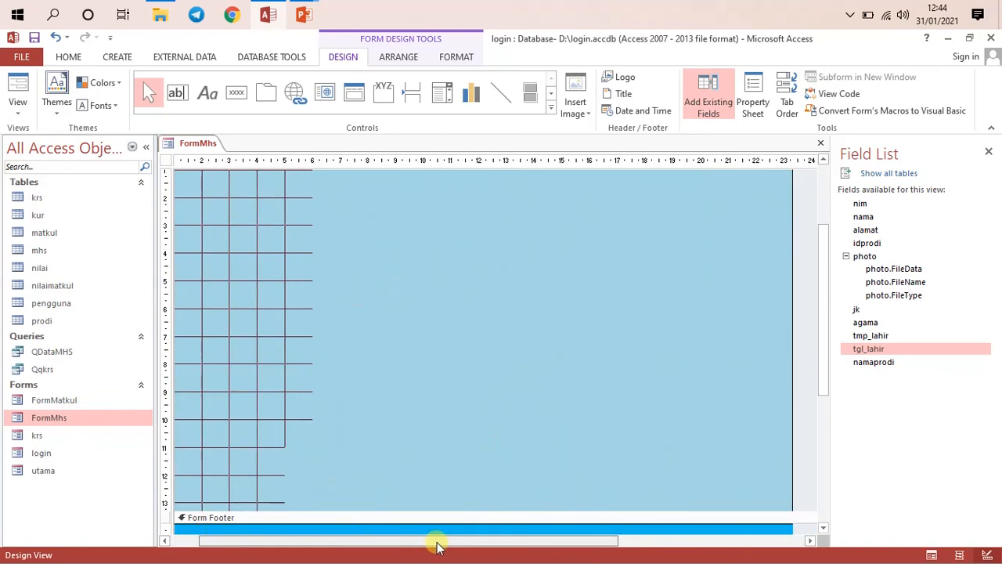
scroll(655, 416, up, 3)
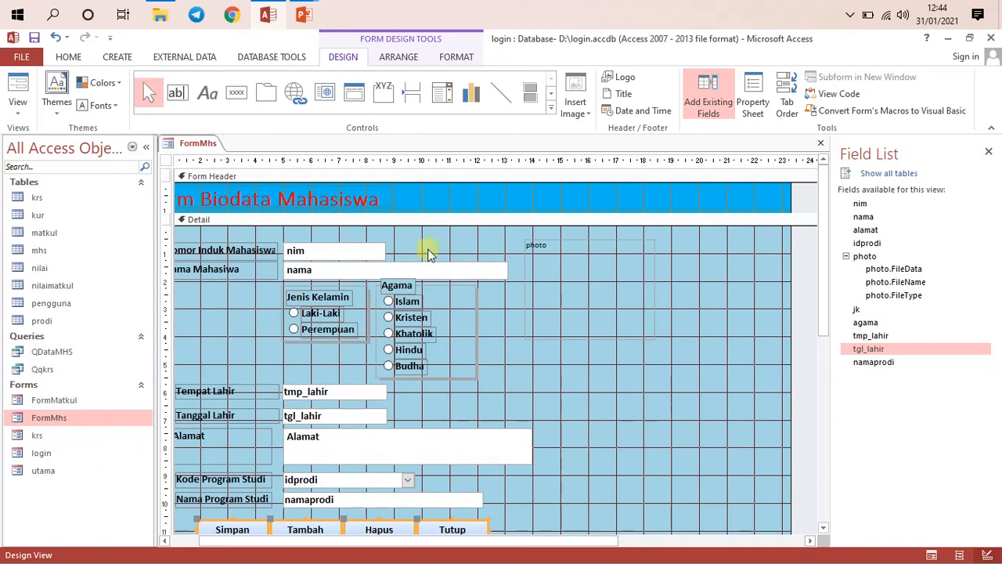
right_click(197, 143)
click(227, 148)
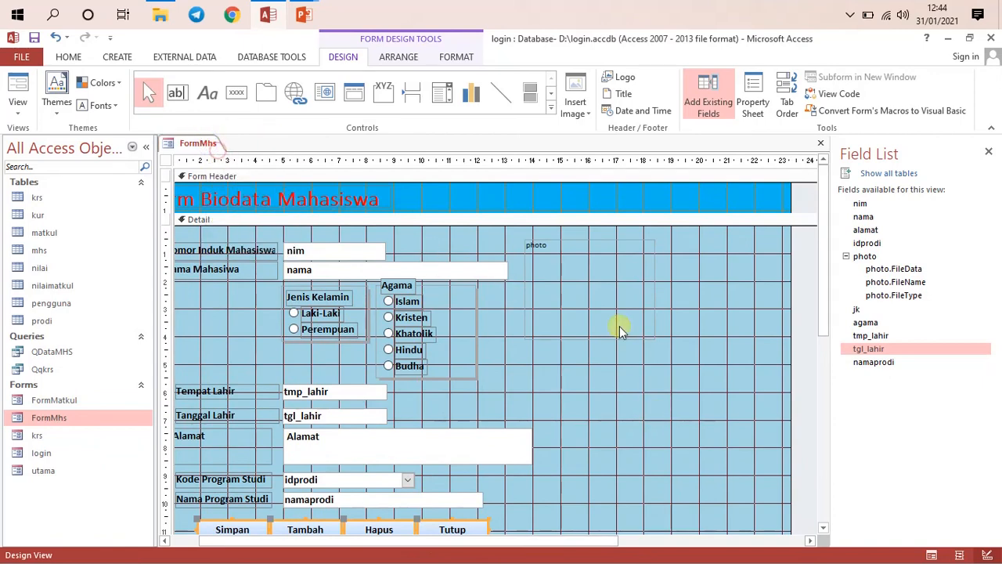
Draw a list box about 8 cm wide and 4 cm high in the empty area below the photo control
scroll(588, 394, down, 2)
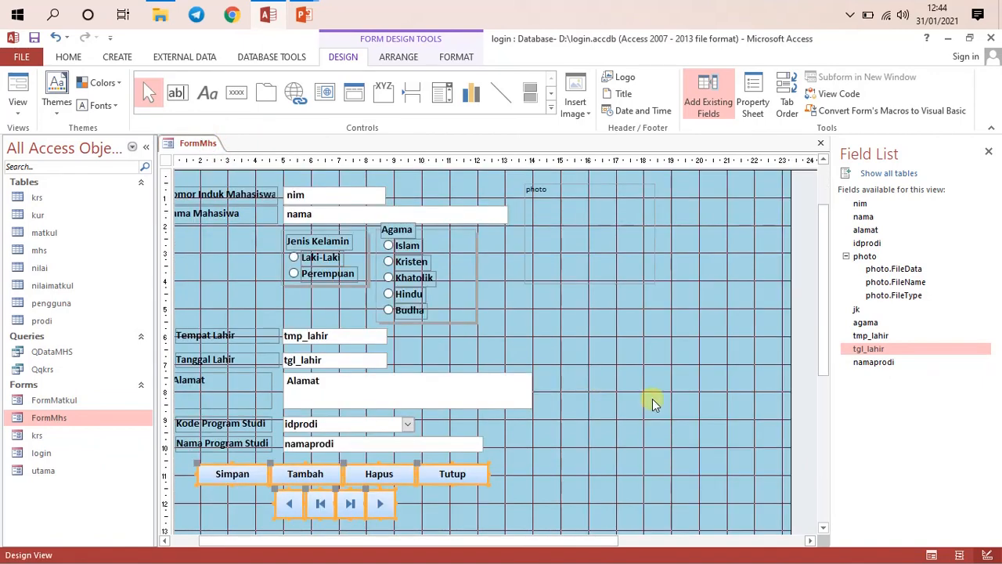
scroll(652, 398, down, 1)
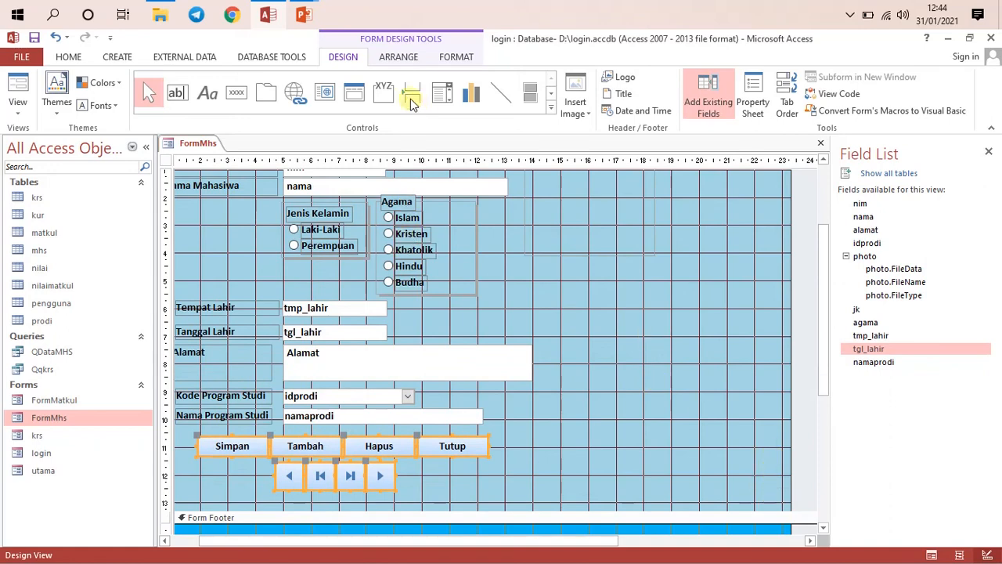
click(551, 111)
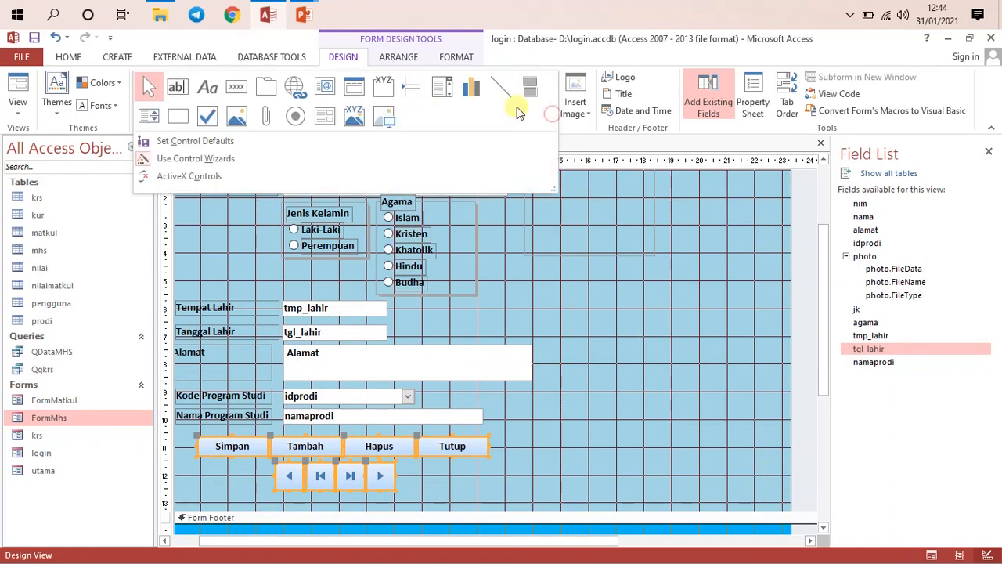
click(148, 119)
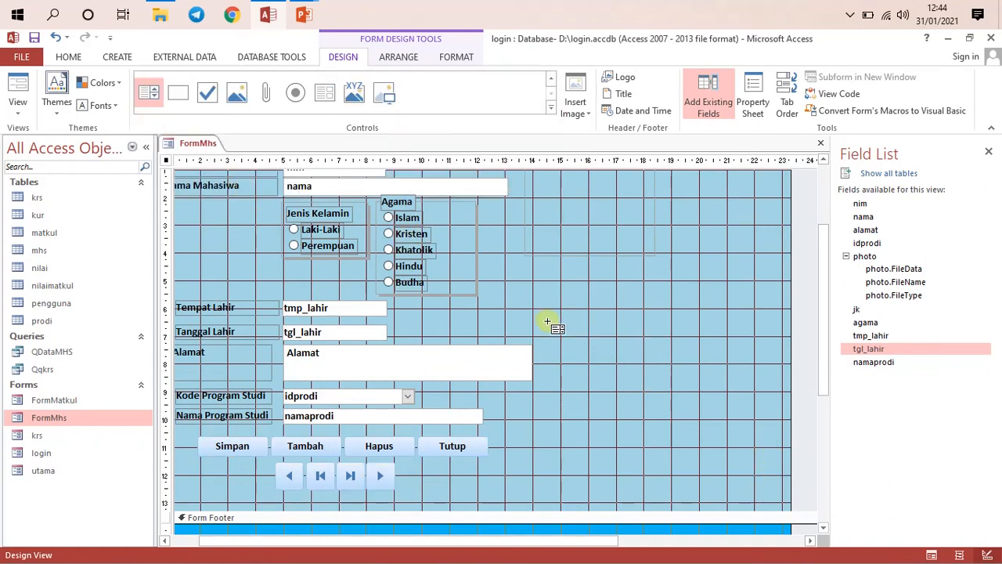
drag(540, 314, 767, 424)
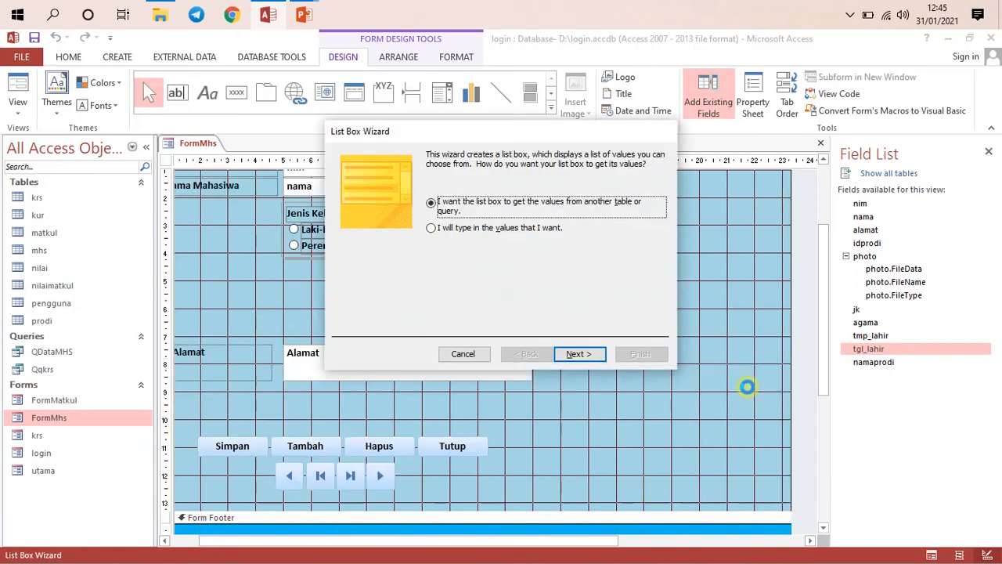
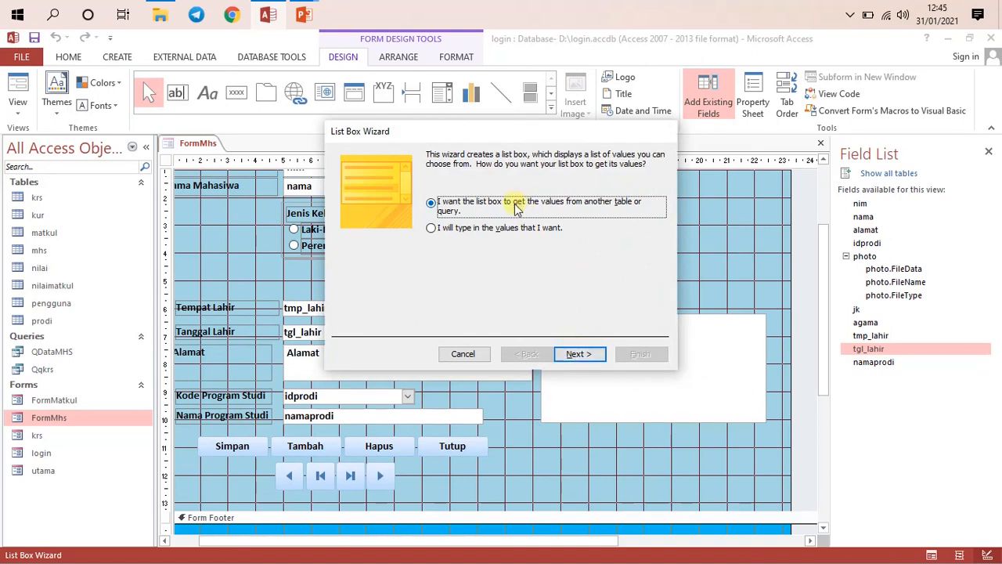
Complete the list box from another table or query with nim, Jenis Kelamin, Agama, tmp_lahir, tgl_lahir and namaprodi, using nim as its value
click(583, 354)
click(586, 354)
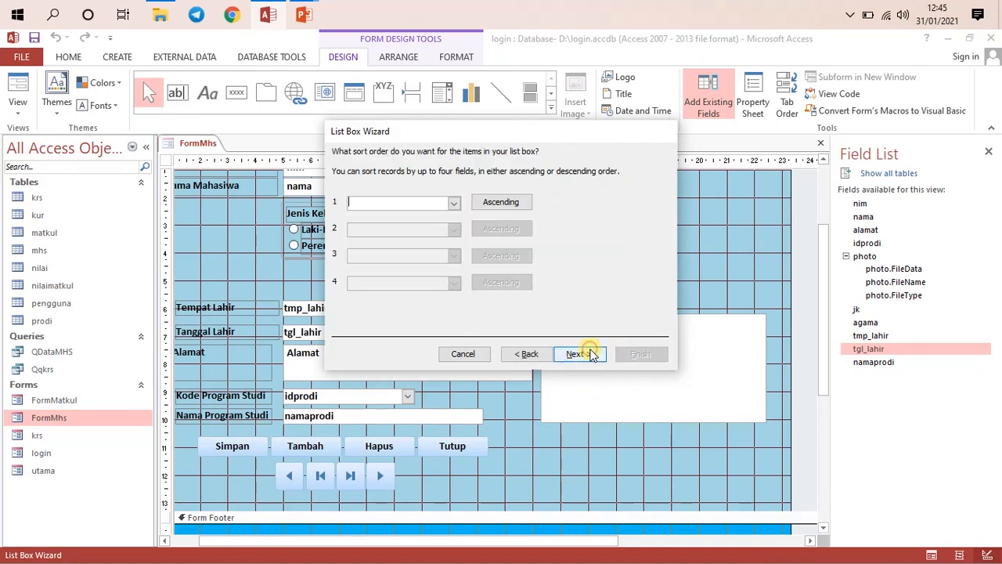
click(598, 355)
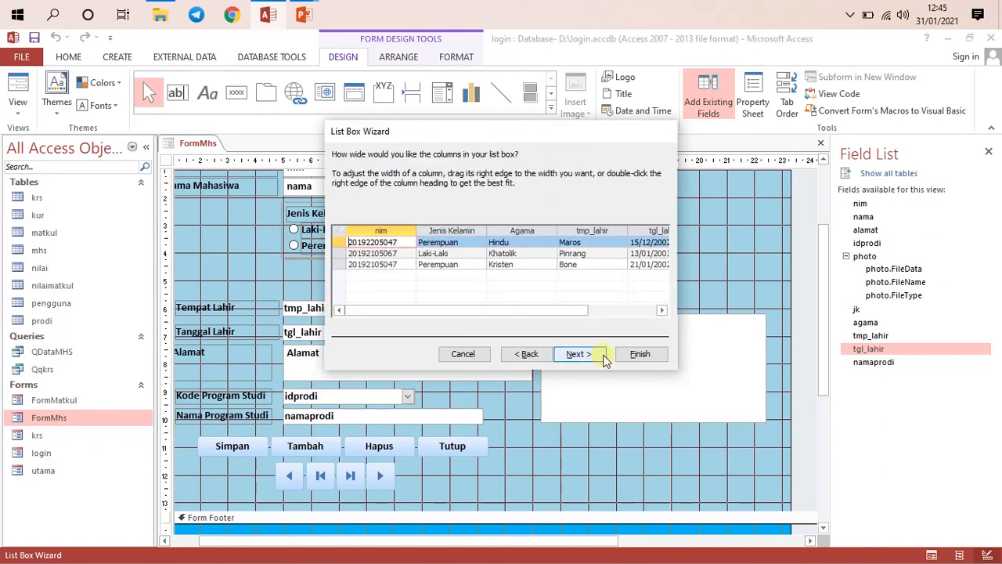
drag(547, 313, 436, 323)
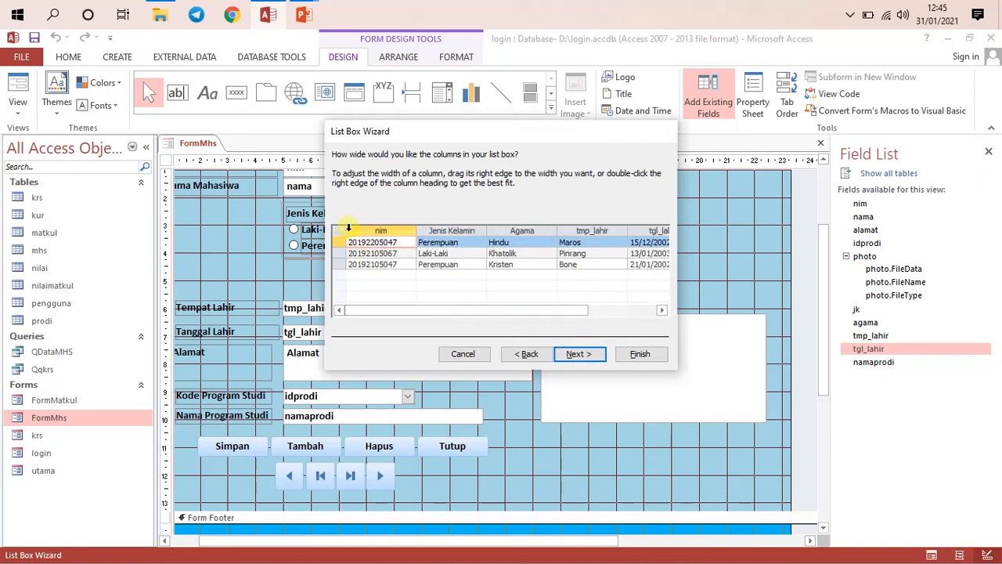
drag(548, 317, 633, 314)
click(583, 357)
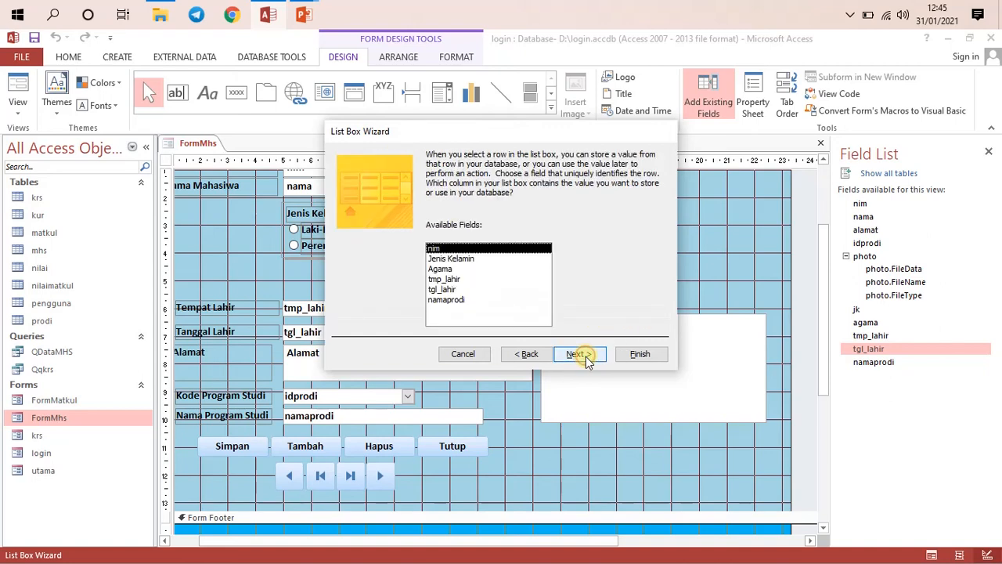
click(640, 355)
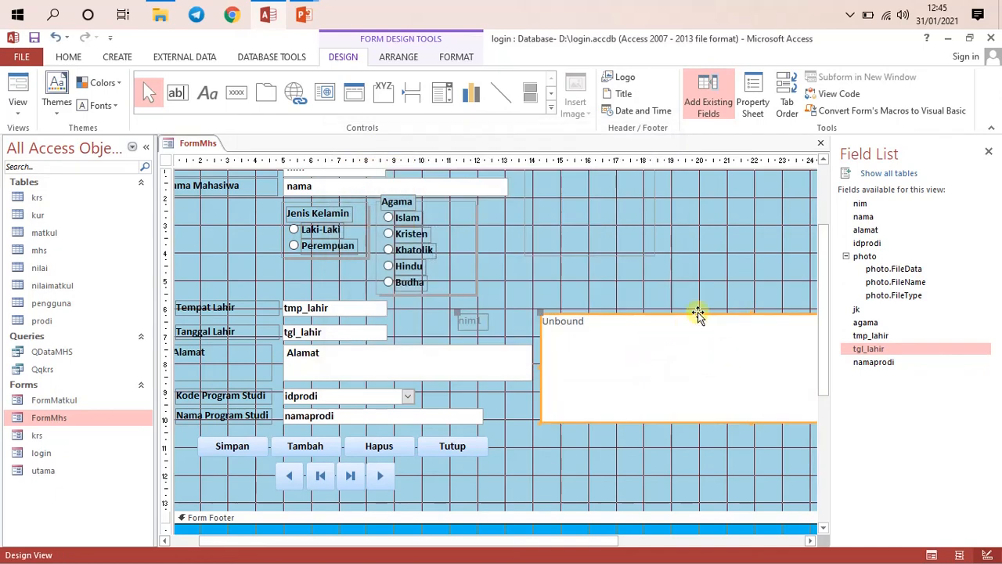
Delete the nim label attached to the new list box
click(470, 323)
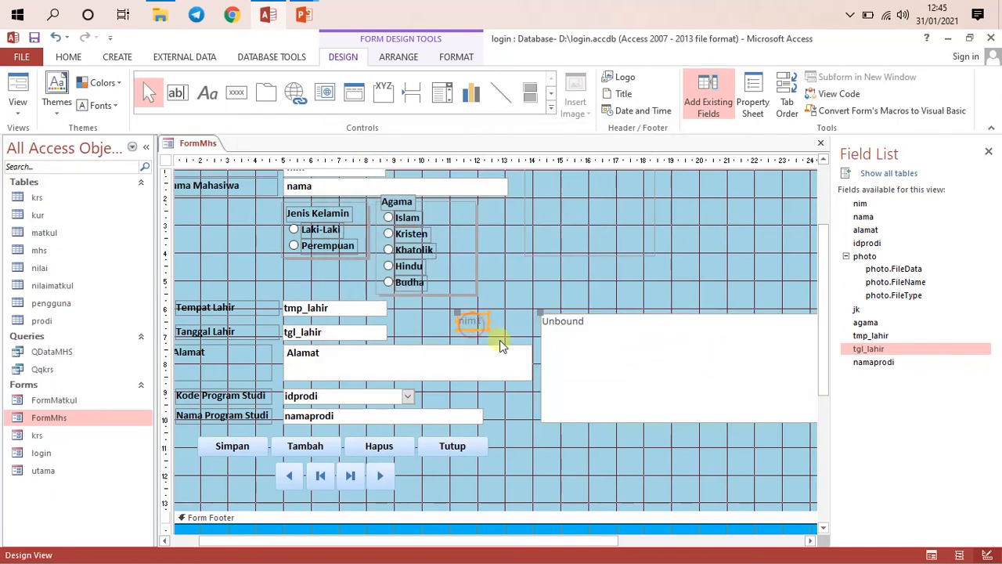
key(Delete)
click(609, 368)
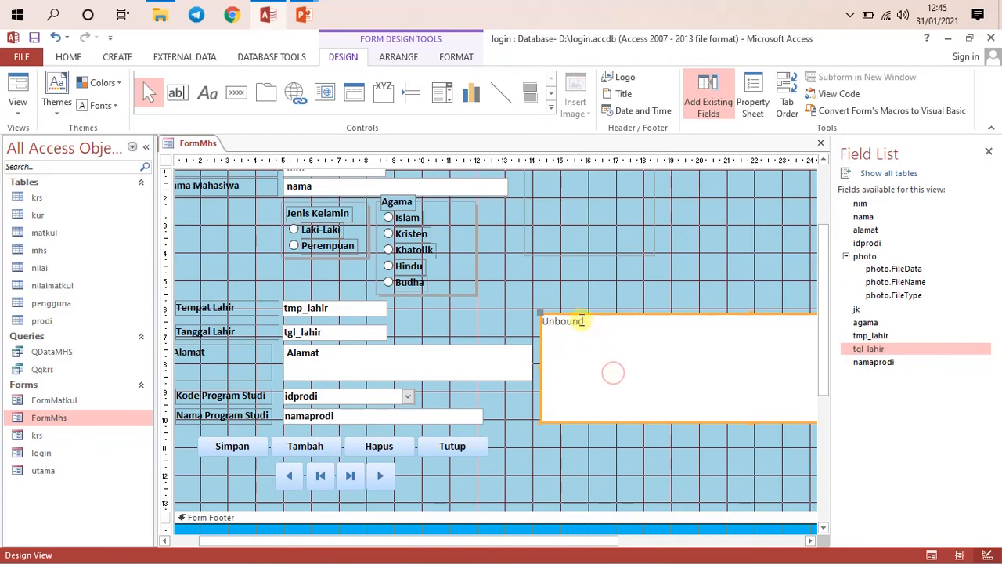
Narrow the Alamat text box to match the namaprodi box and move the list box closer beside it, slightly lower
click(520, 349)
drag(532, 361, 484, 360)
click(580, 328)
drag(602, 315, 562, 328)
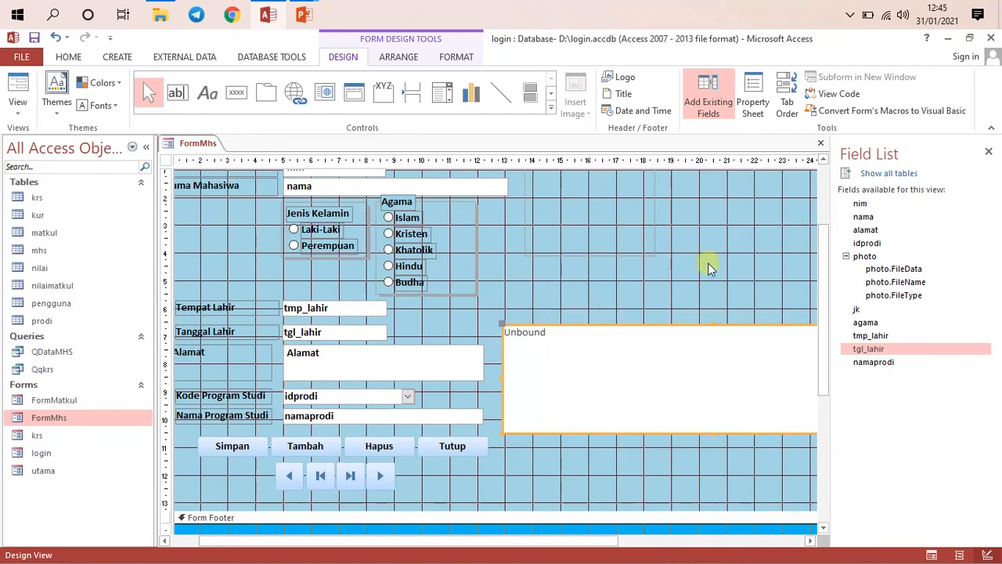
Add an unbound text box above the list box and caption its label Search, with the label aligned to the list box's edge
click(178, 94)
click(508, 299)
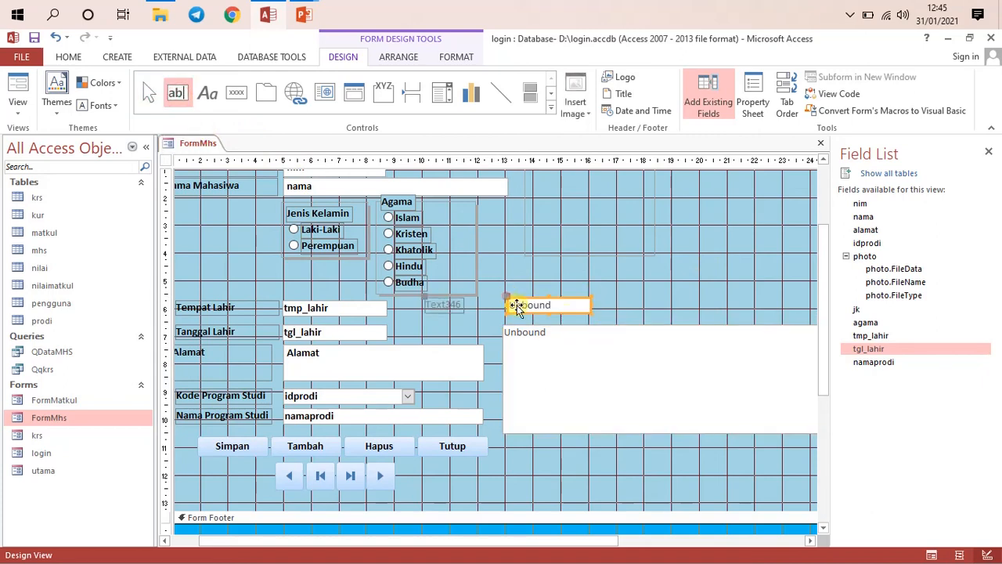
drag(533, 311, 610, 314)
click(517, 311)
click(523, 309)
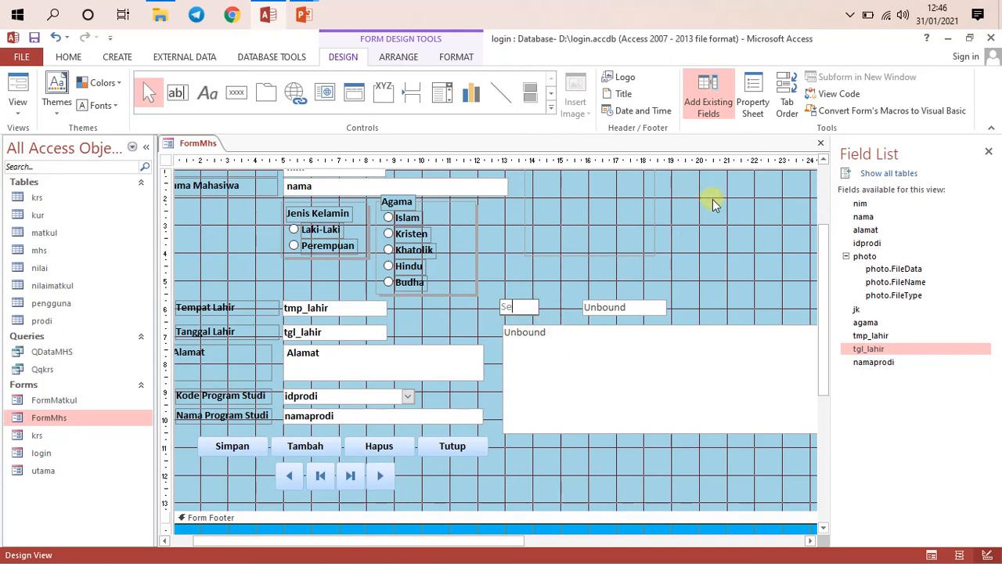
click(569, 305)
drag(509, 290, 672, 349)
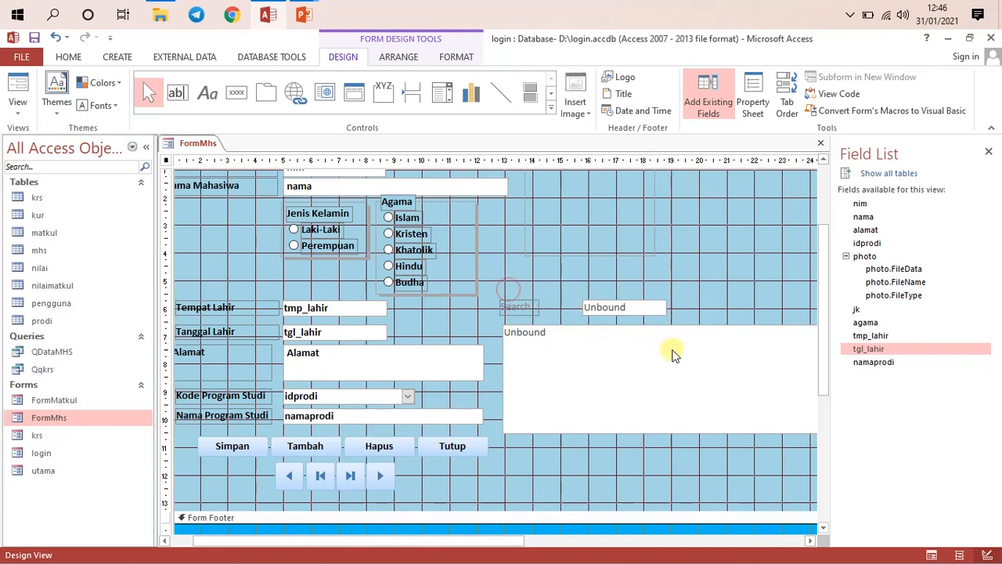
Format the Search label and its unbound text box with black, bold text
click(564, 263)
drag(623, 299, 679, 312)
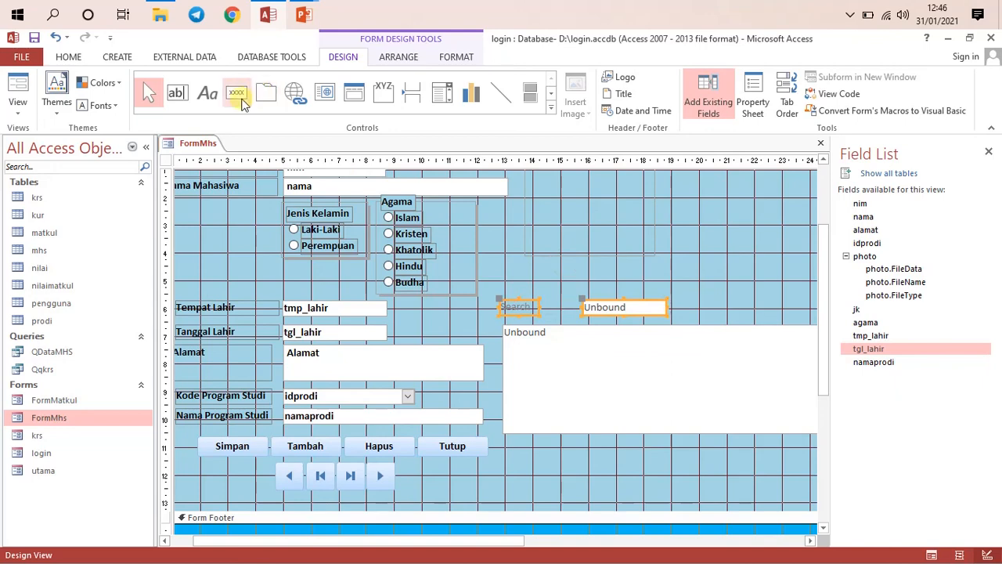
click(68, 56)
click(574, 106)
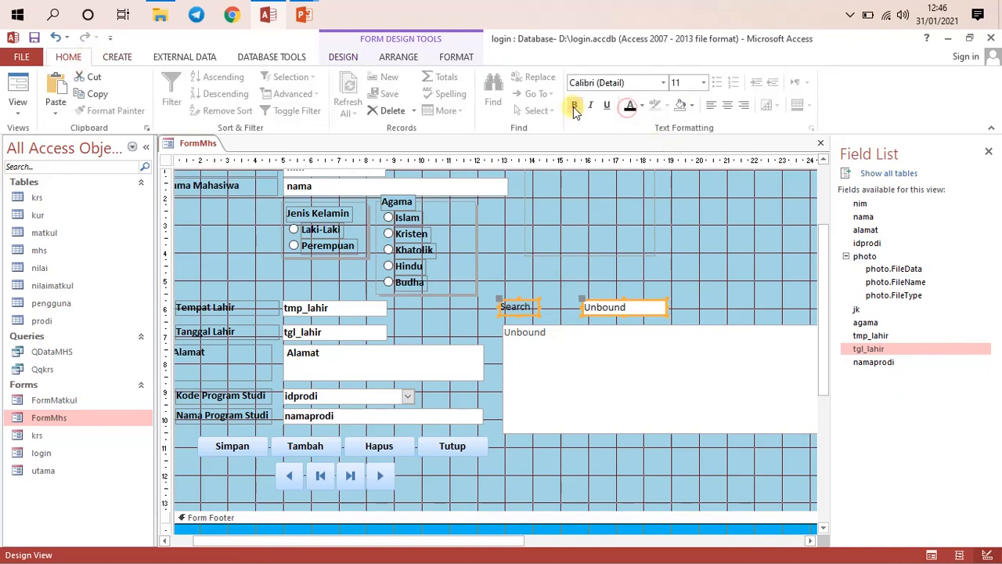
click(709, 274)
Group the Search label and its text box in a stacked layout and align it with the list box's starting edge
drag(514, 289, 637, 317)
click(399, 57)
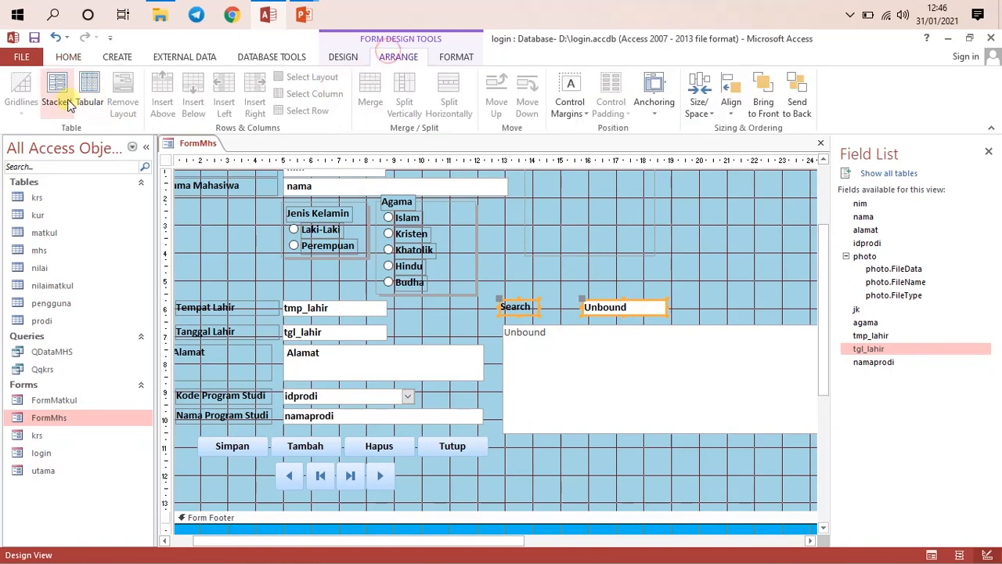
click(71, 106)
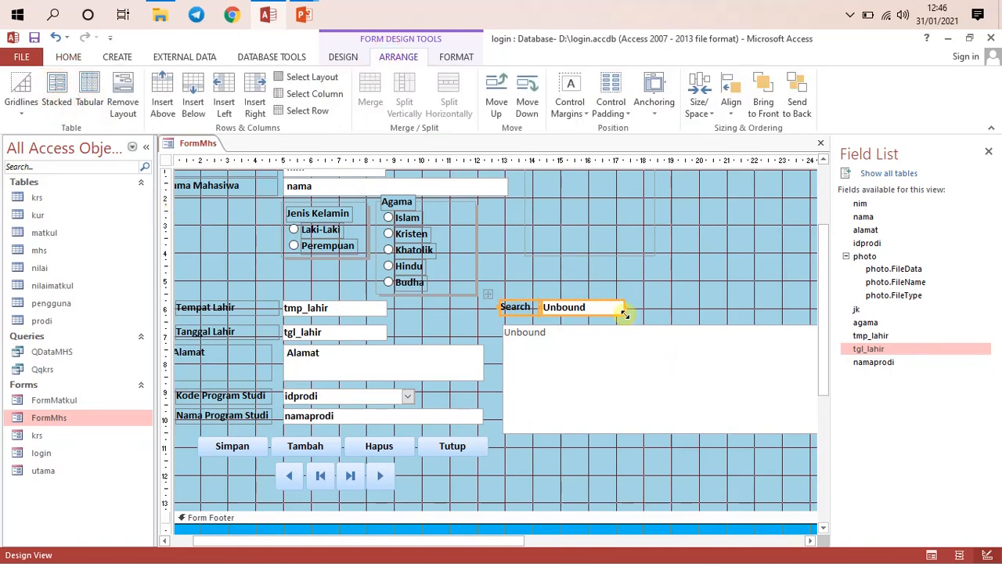
drag(593, 313, 599, 314)
click(701, 285)
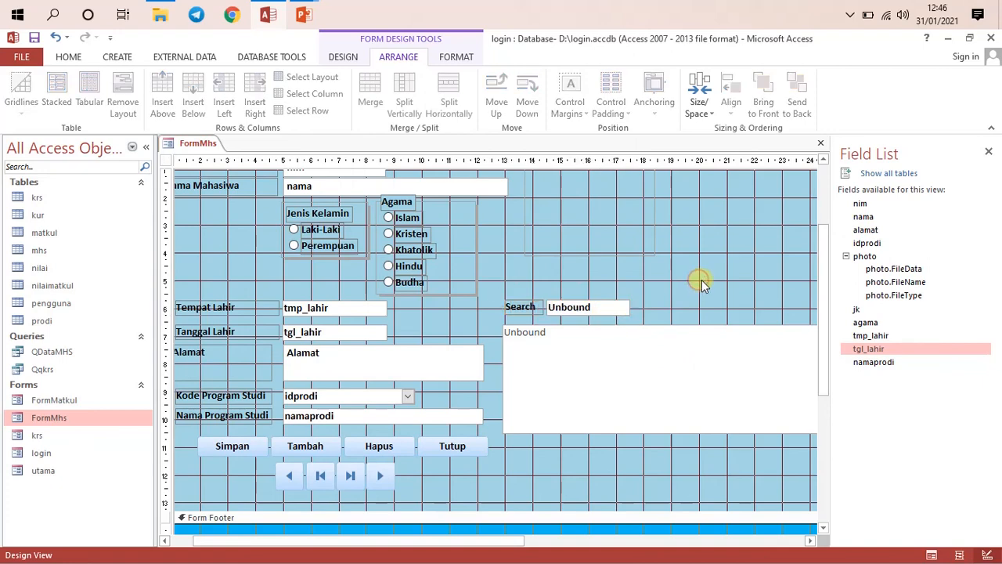
click(627, 307)
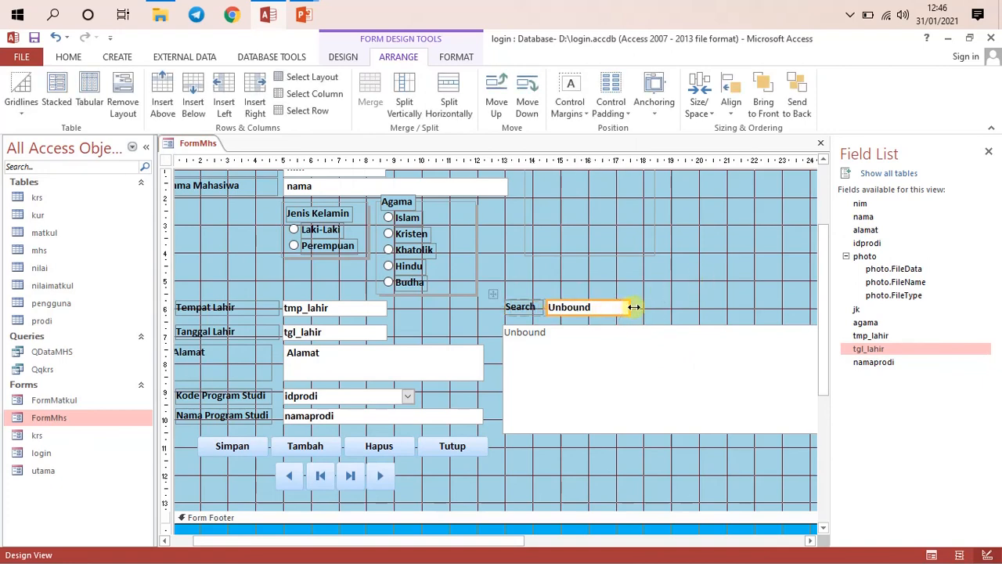
drag(634, 306, 732, 307)
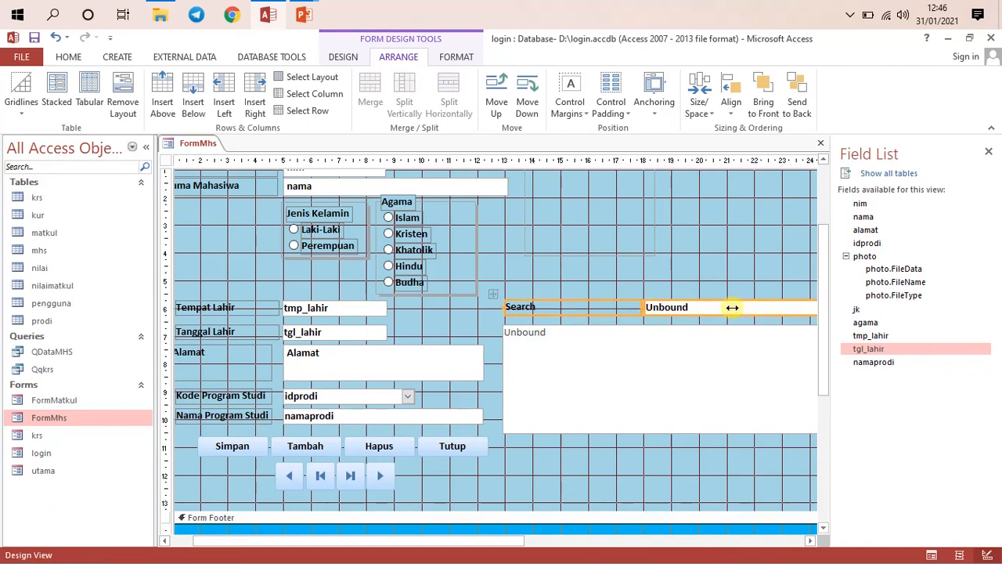
key(ctrl+z)
Remove the layout from the Search controls and widen only the text box to about the 22 cm ruler mark
click(614, 310)
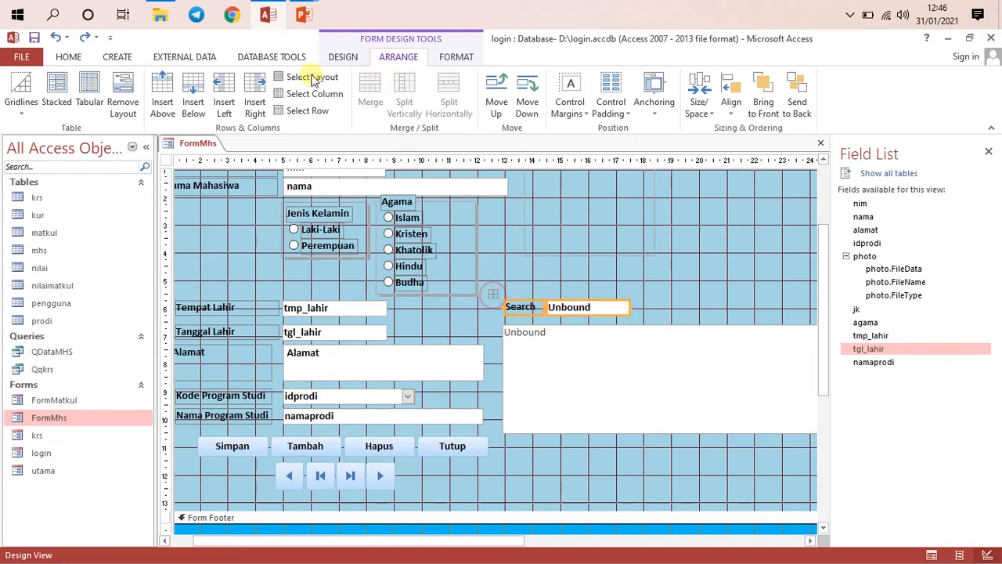
click(657, 295)
click(620, 307)
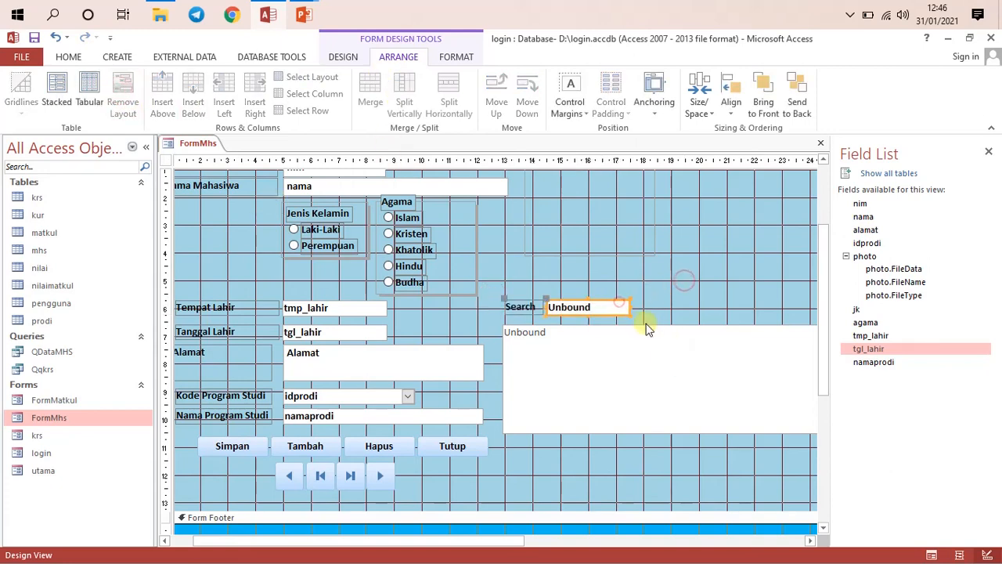
drag(628, 307, 761, 307)
click(726, 274)
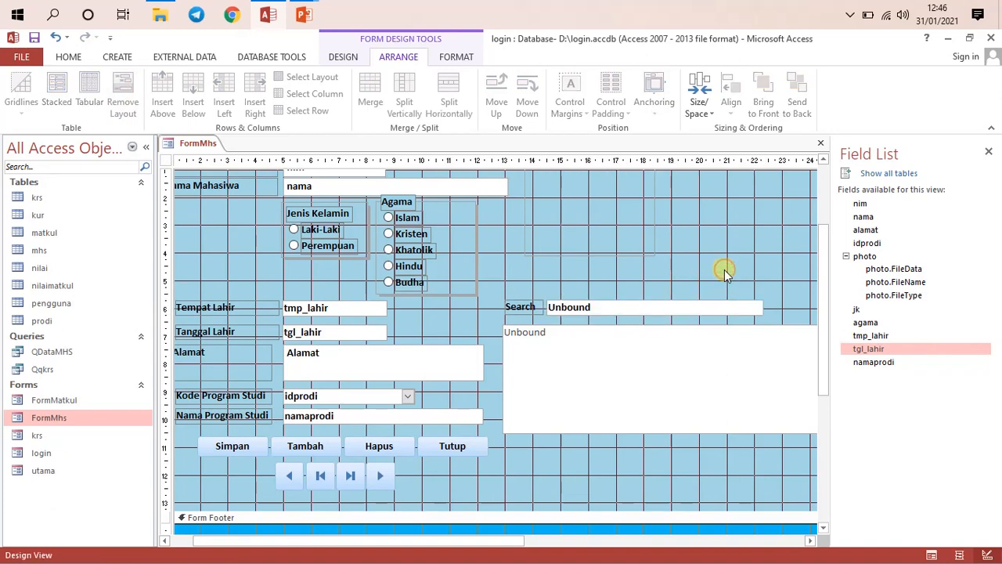
right_click(184, 145)
click(540, 269)
Replace the field list with the property sheet and name the Search text box cari
click(664, 311)
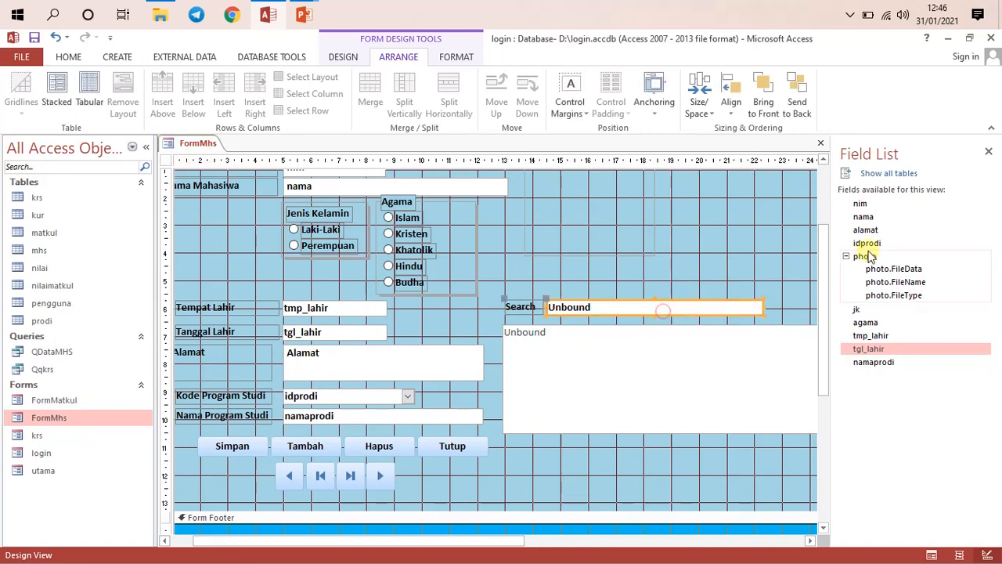
click(988, 152)
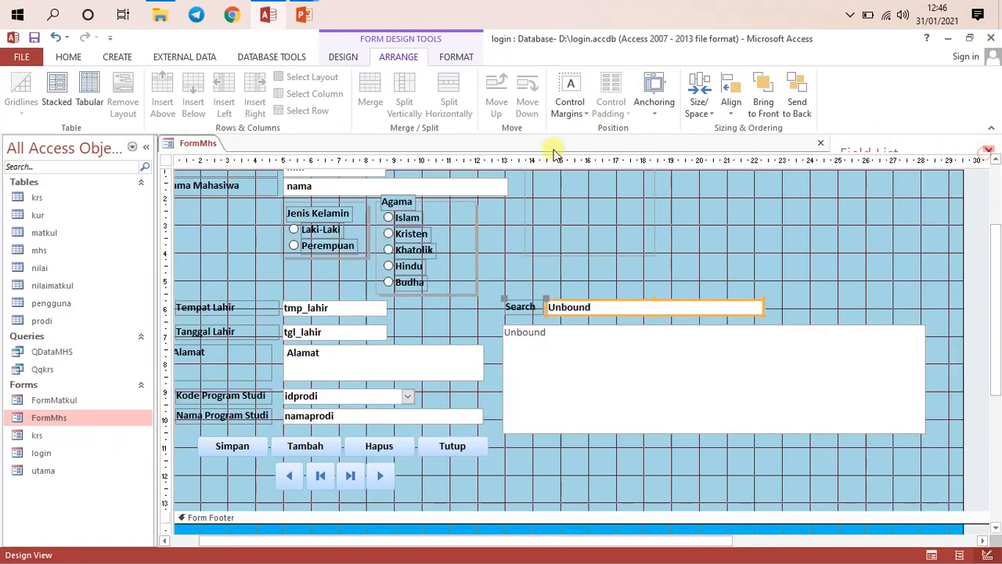
click(344, 57)
click(754, 100)
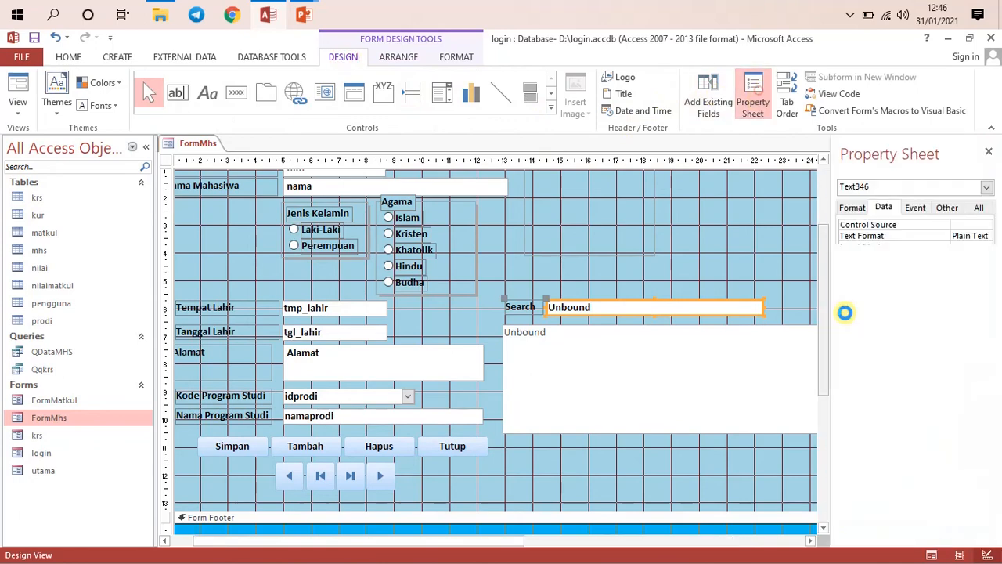
click(756, 275)
click(660, 309)
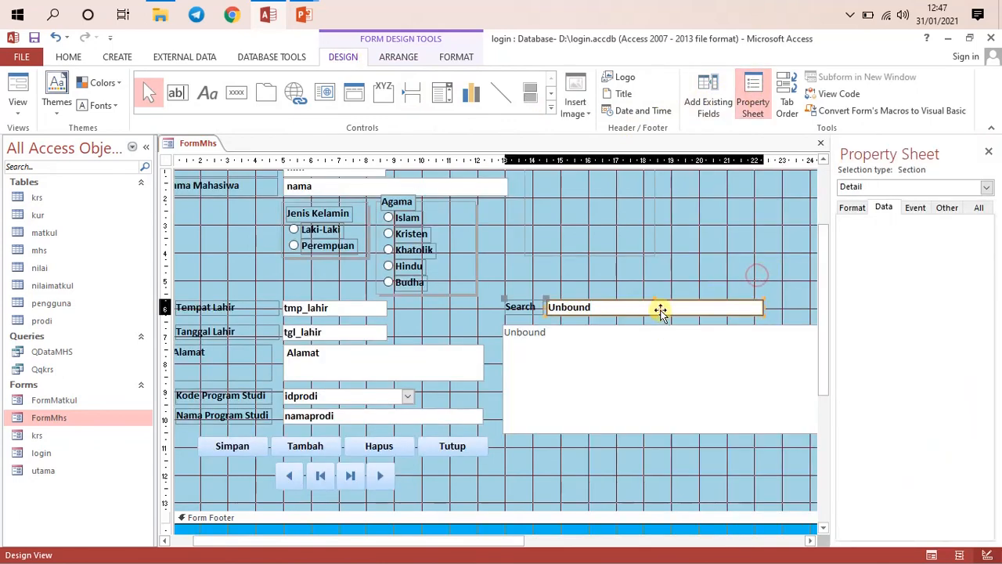
click(948, 208)
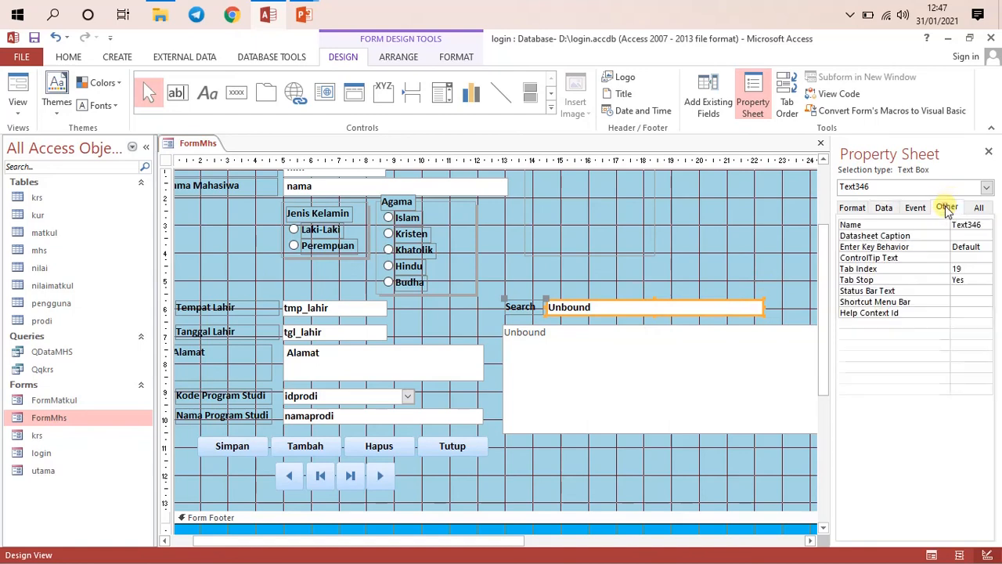
double_click(987, 224)
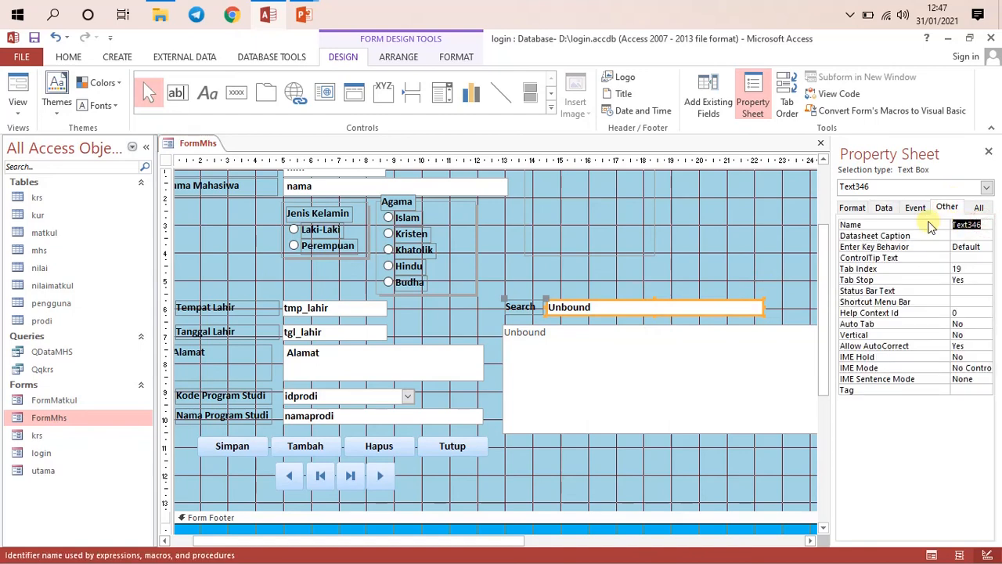
text(t)
click(915, 248)
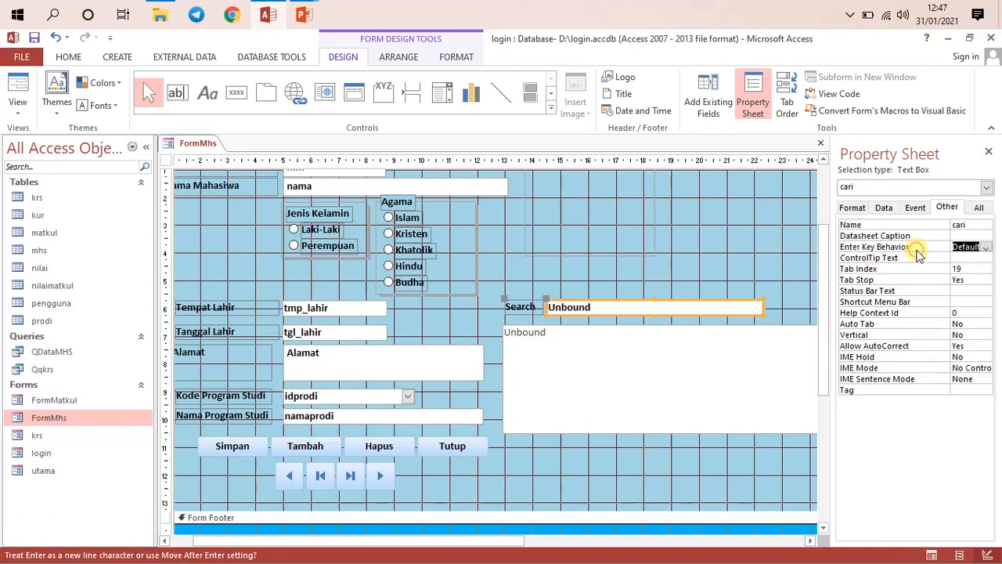
Name the list box below the Search box caridata
click(658, 390)
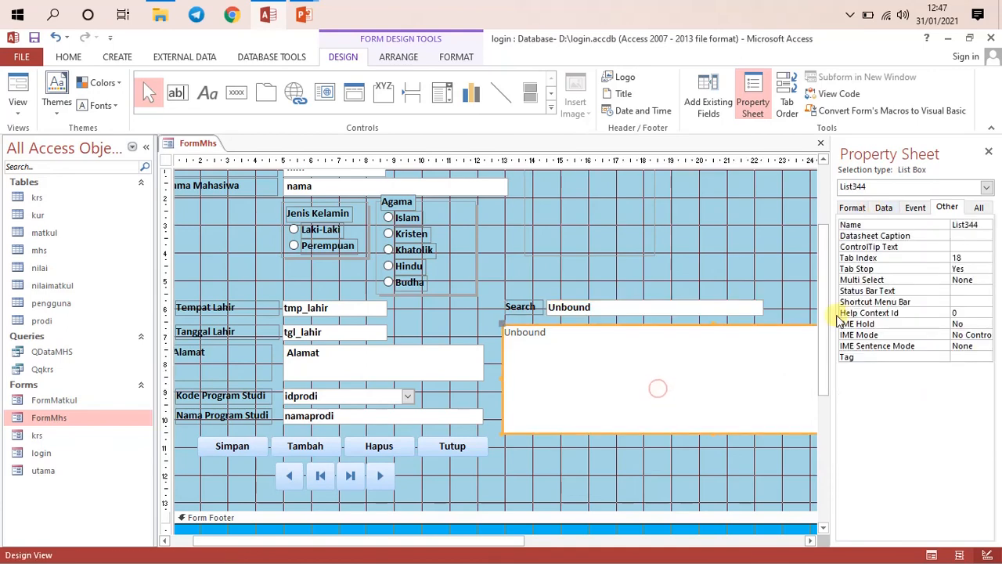
click(968, 224)
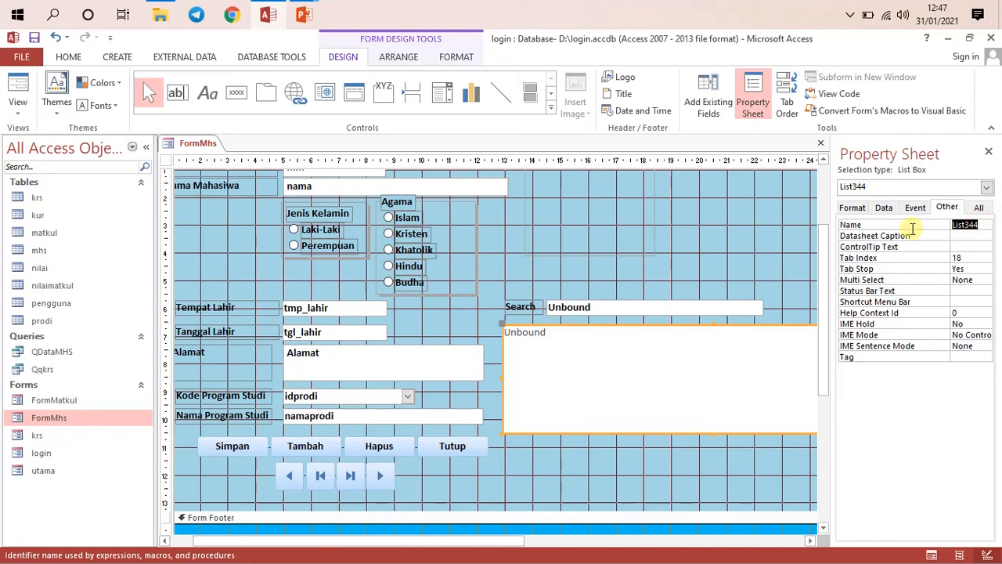
text(caridata)
click(707, 358)
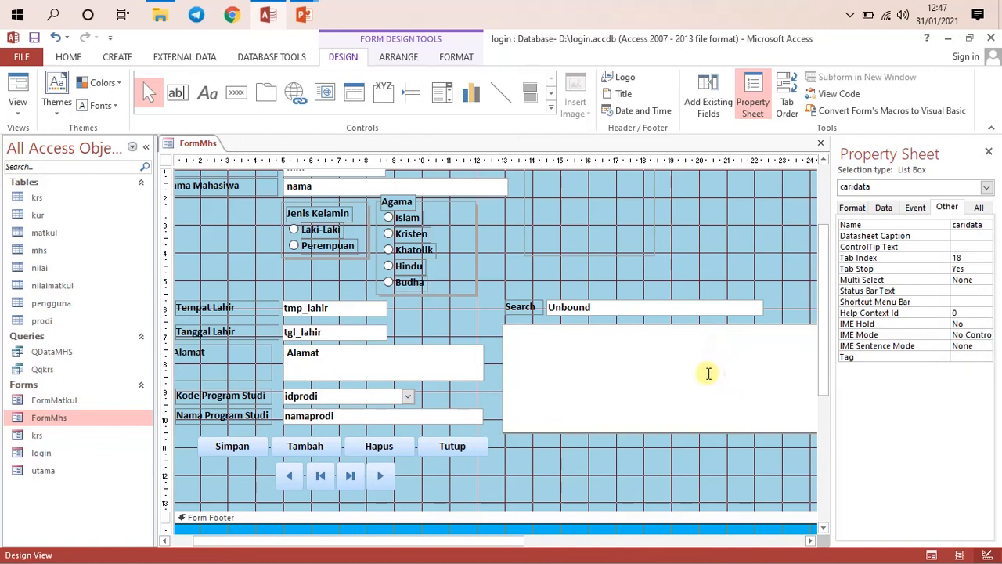
click(760, 244)
click(701, 369)
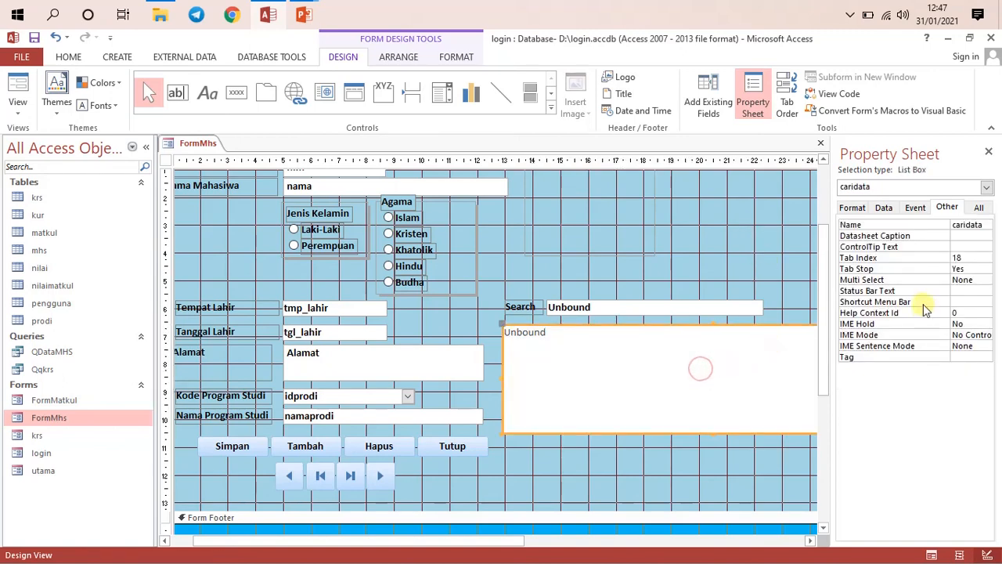
click(920, 211)
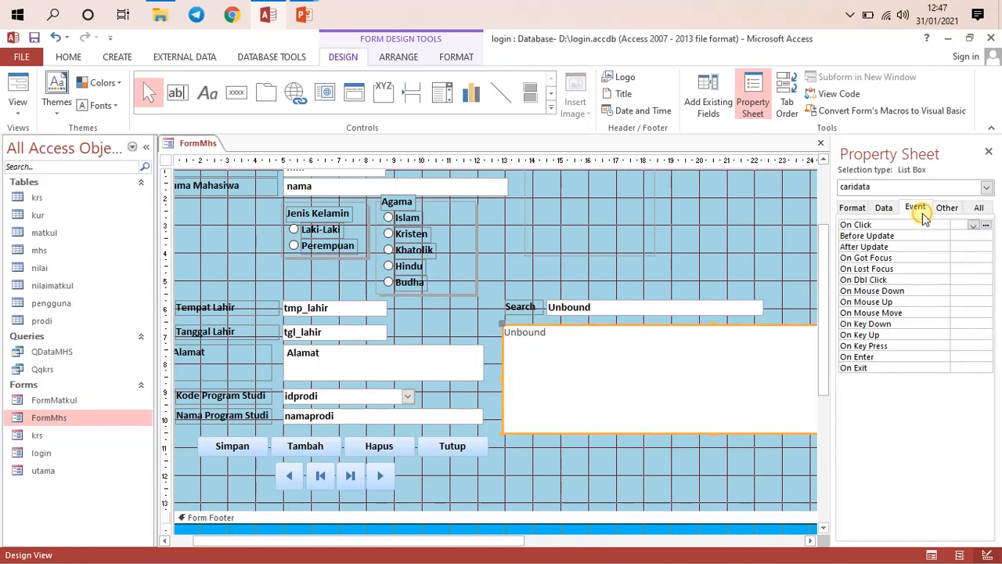
click(883, 208)
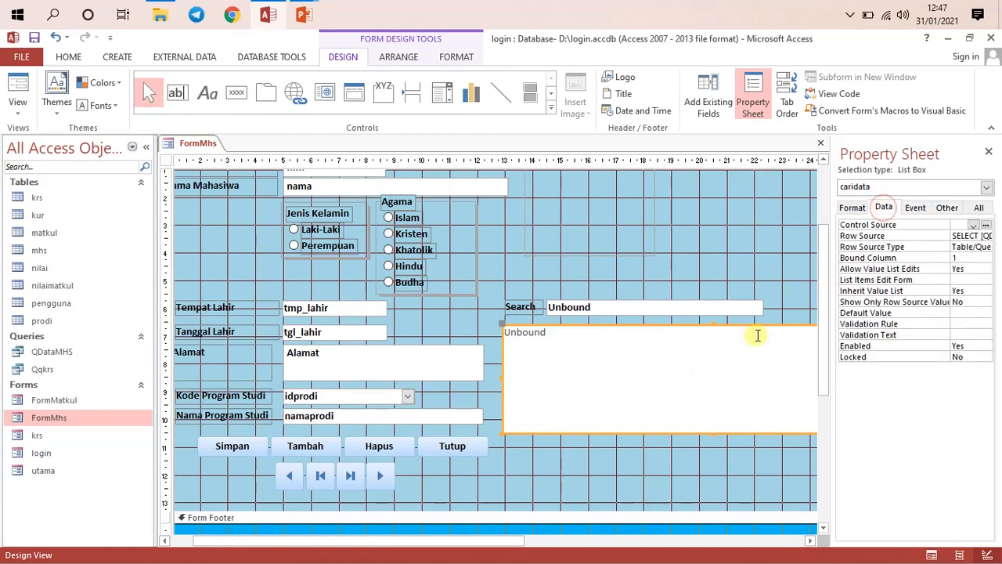
Open the Macro Builder for the On Key Up event of the cari text box
click(657, 306)
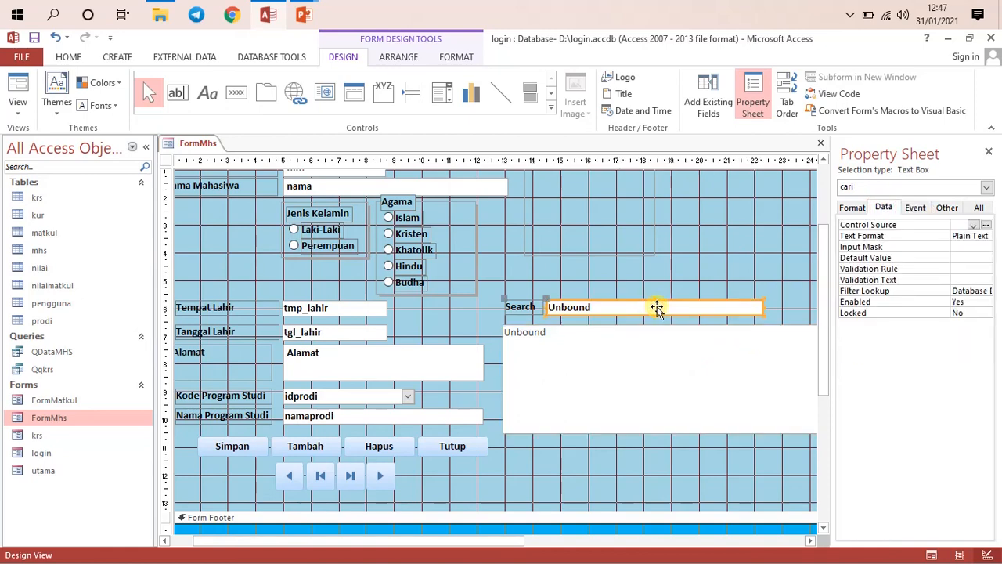
click(918, 210)
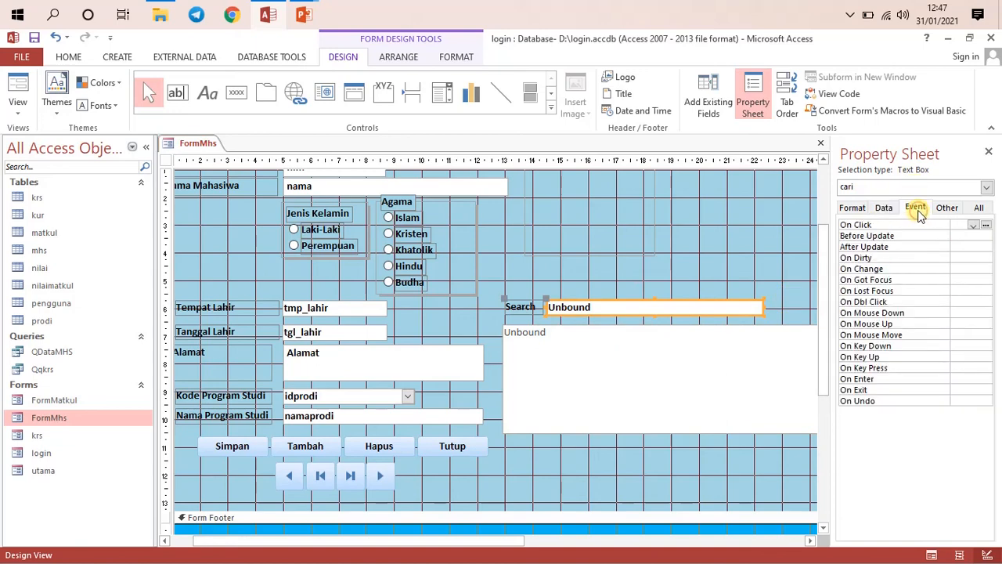
click(909, 345)
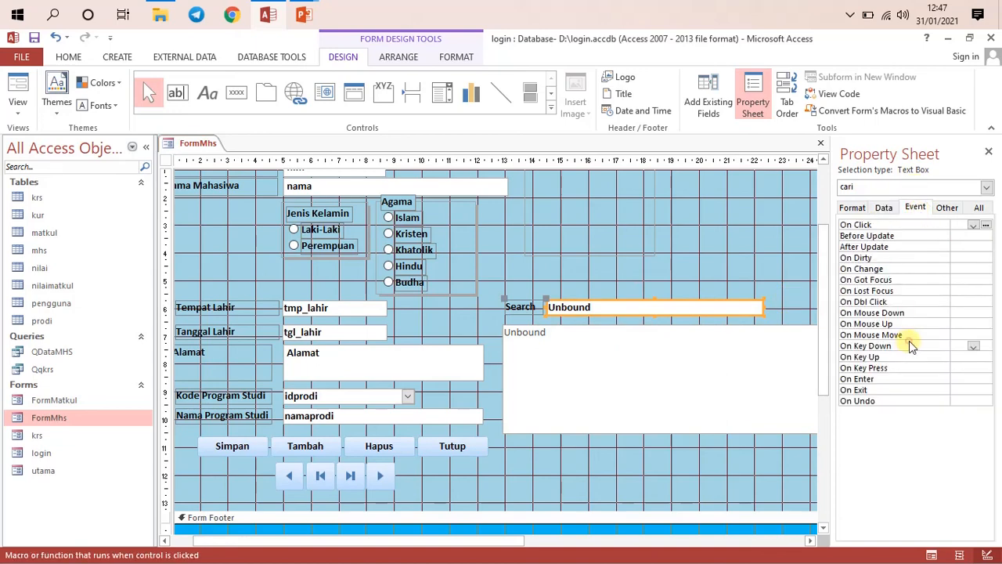
click(971, 357)
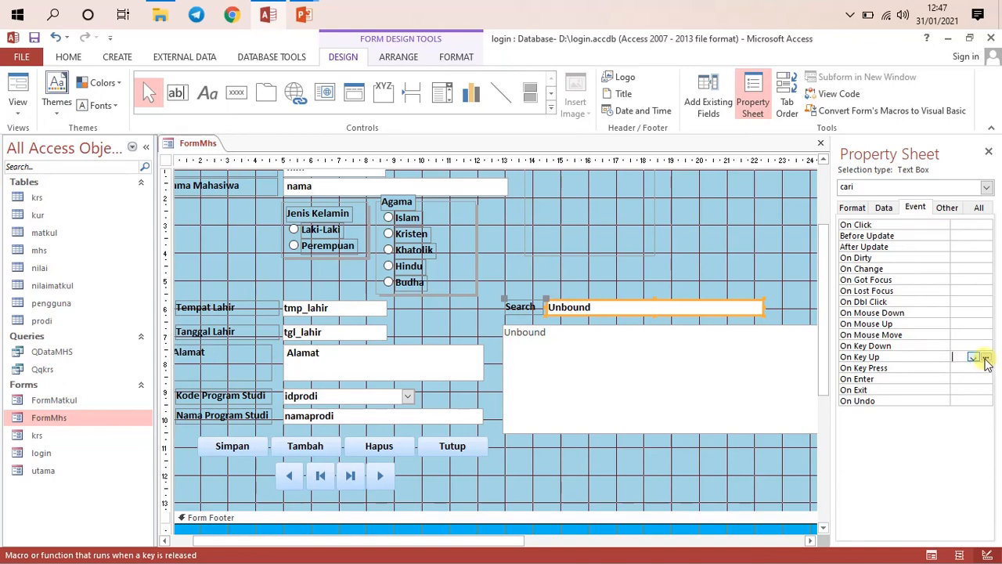
click(986, 357)
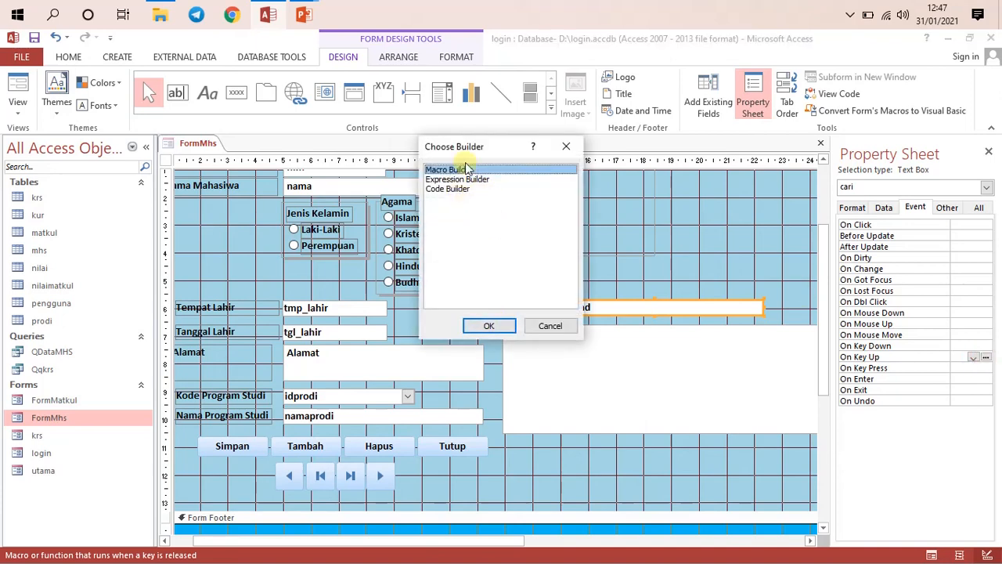
click(493, 328)
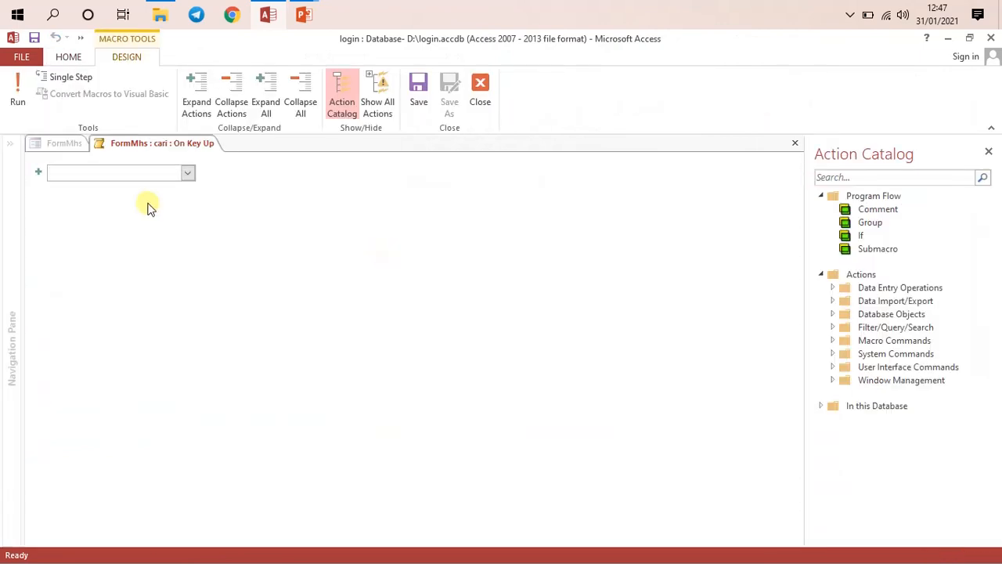
Add a Requery action for the caridata control to the macro and save it
click(188, 173)
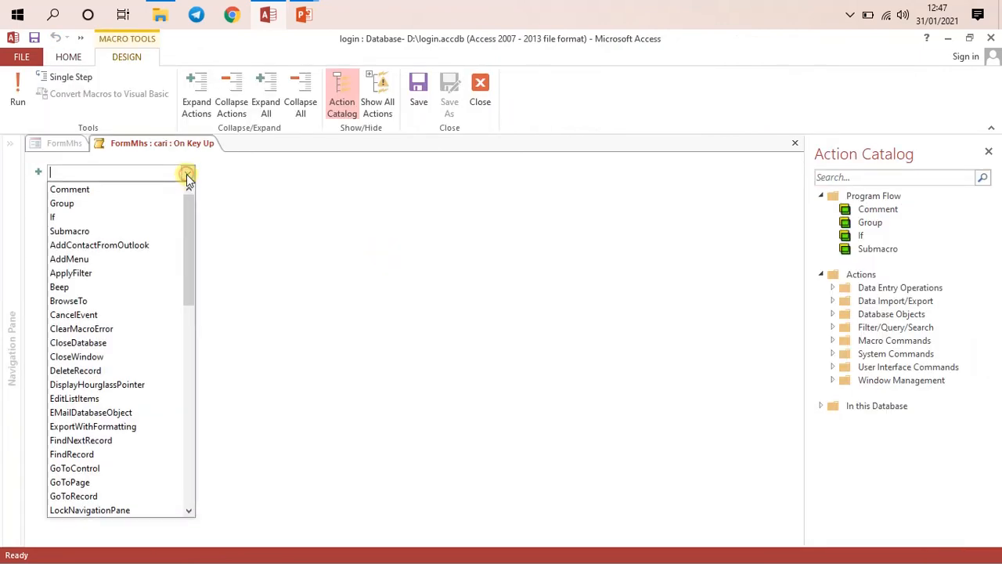
scroll(112, 474, down, 6)
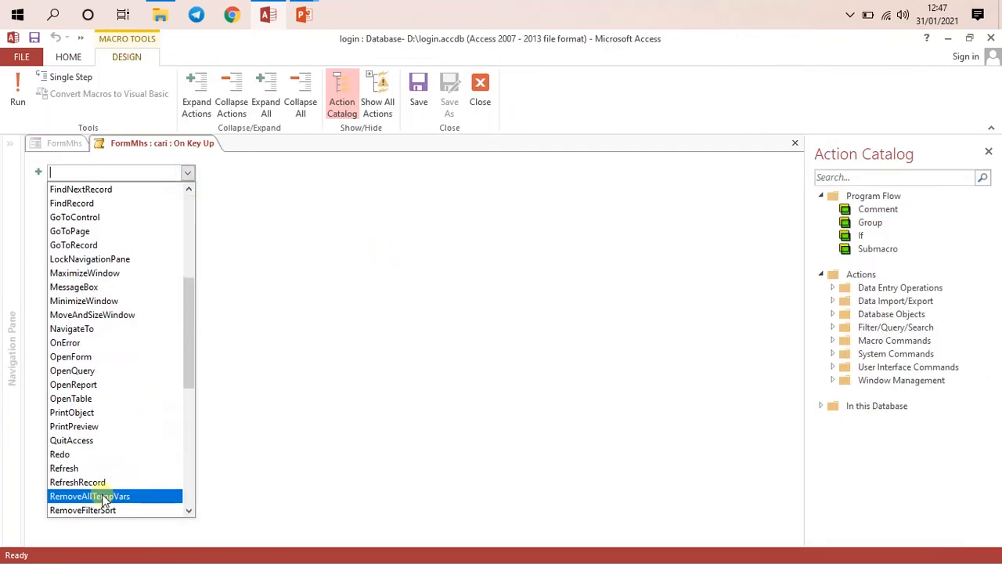
scroll(104, 486, down, 2)
click(105, 474)
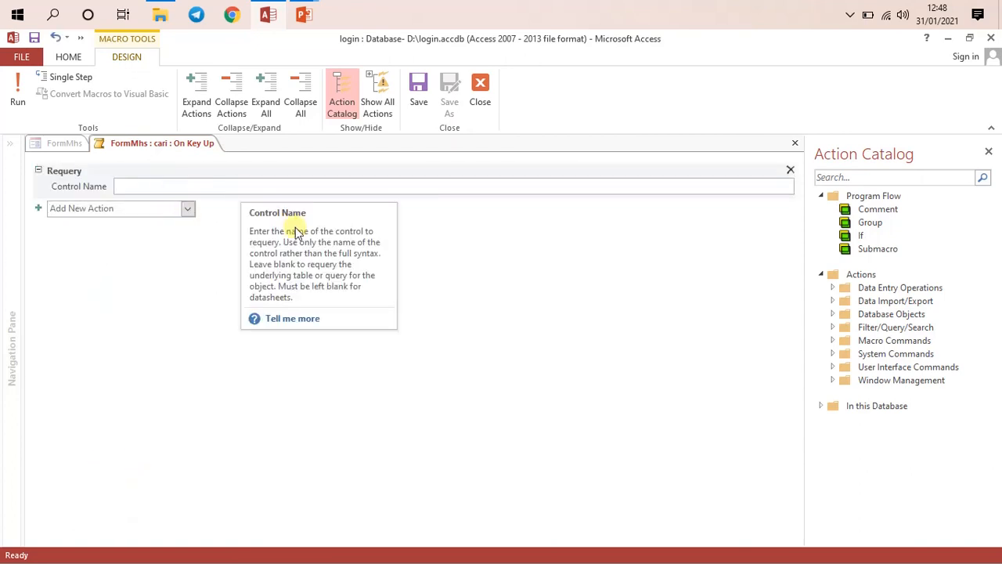
text(ca)
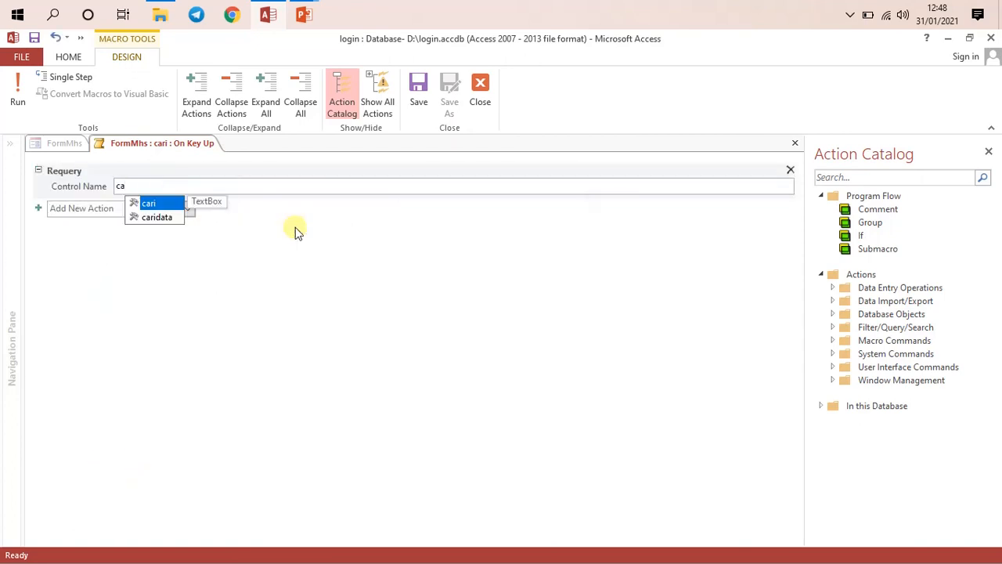
click(159, 217)
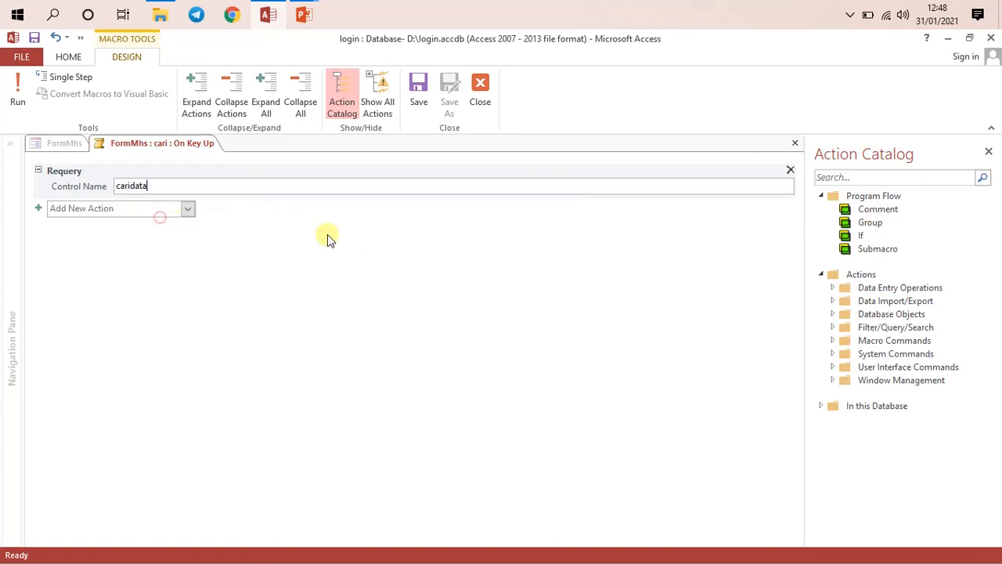
click(417, 91)
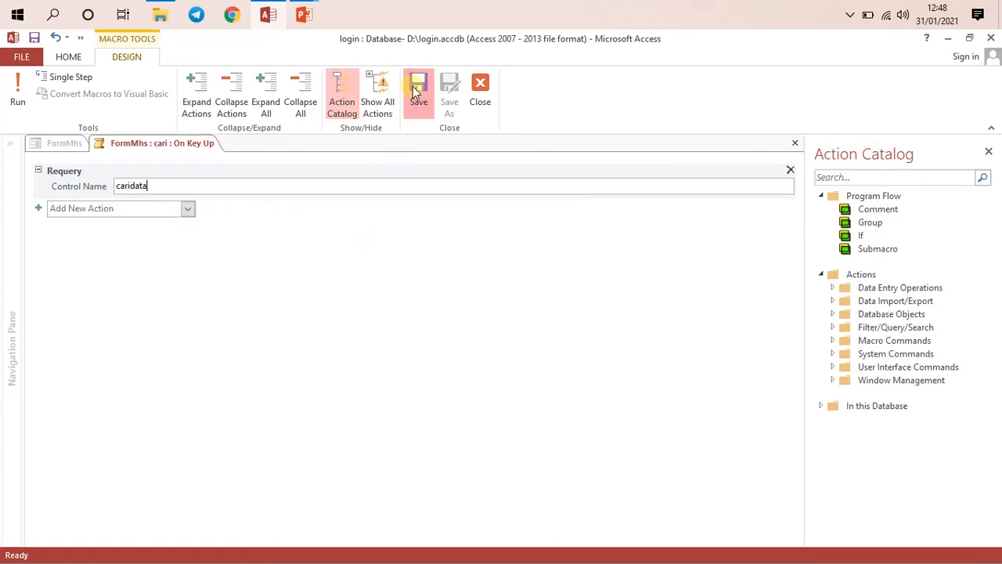
Close the macro and open the Row Source query of the caridata list box in the Query Builder
click(481, 94)
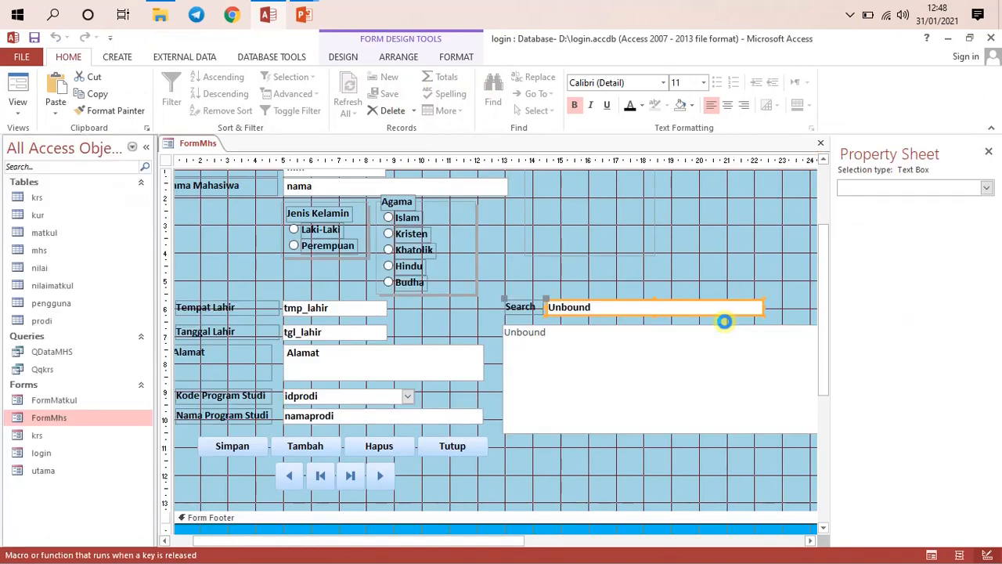
click(599, 380)
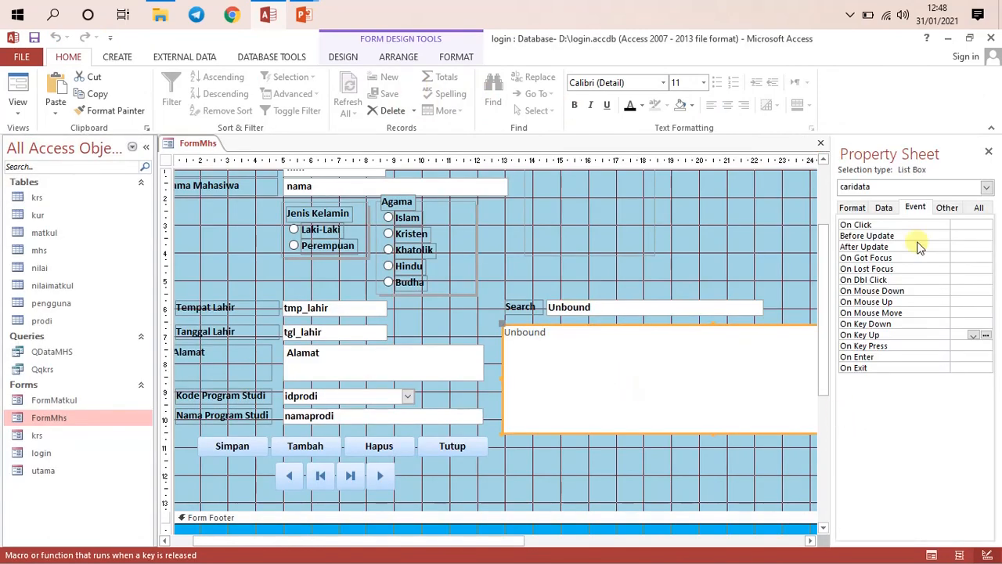
click(852, 207)
click(884, 207)
click(970, 236)
click(986, 236)
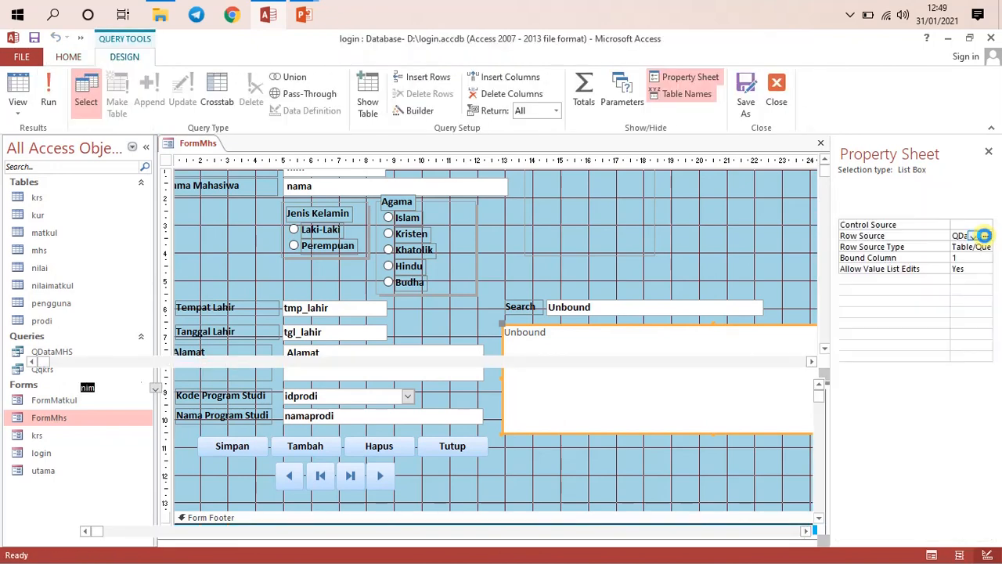
Open the Expression Builder for the nama column's criteria and begin the expression with like "*"
click(197, 451)
click(214, 392)
click(216, 436)
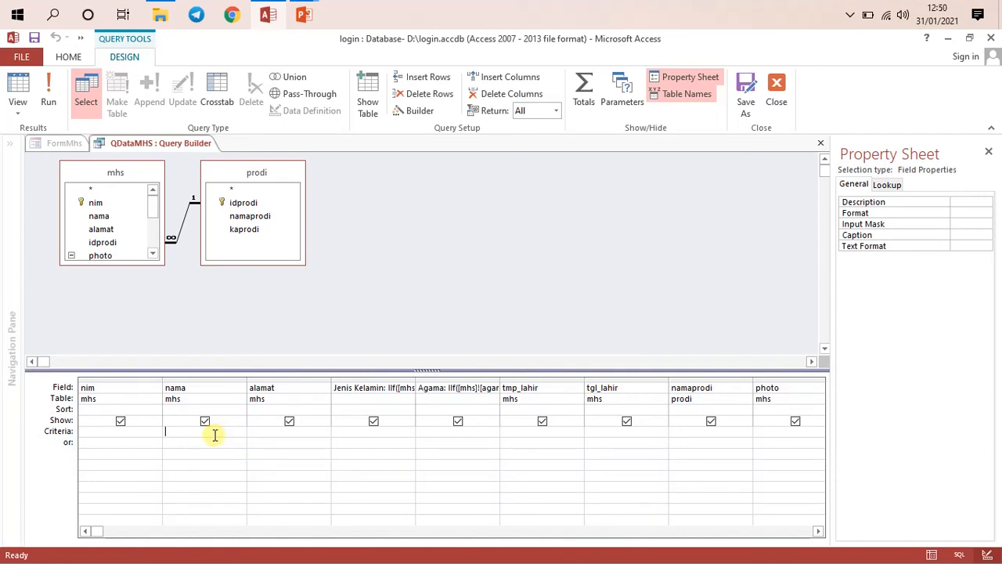
right_click(206, 431)
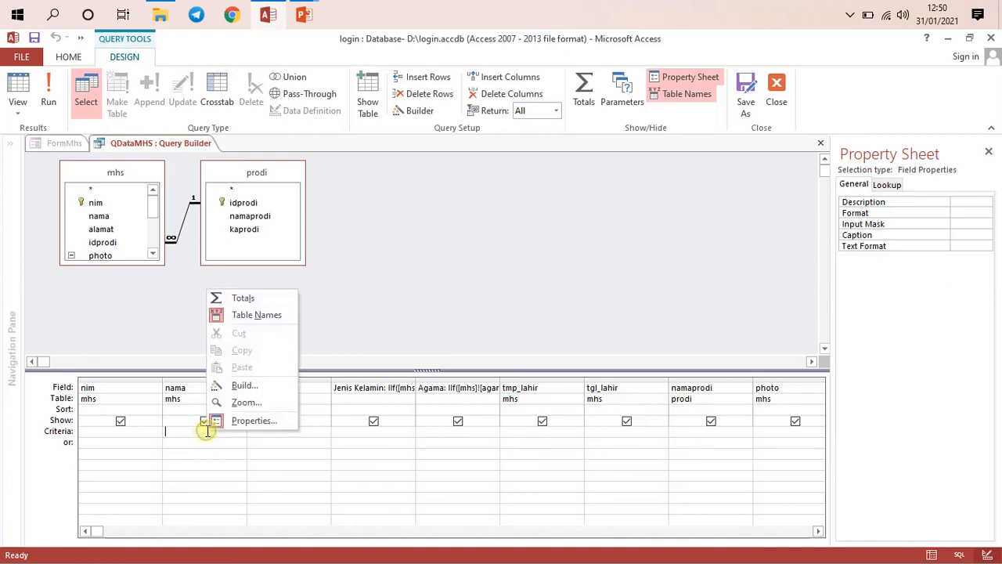
click(238, 384)
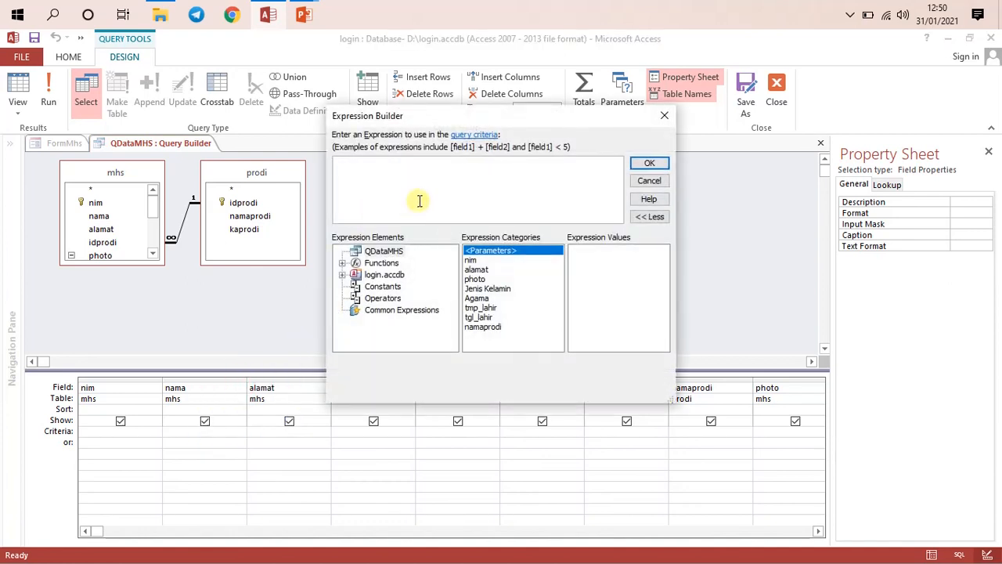
text(like "*)
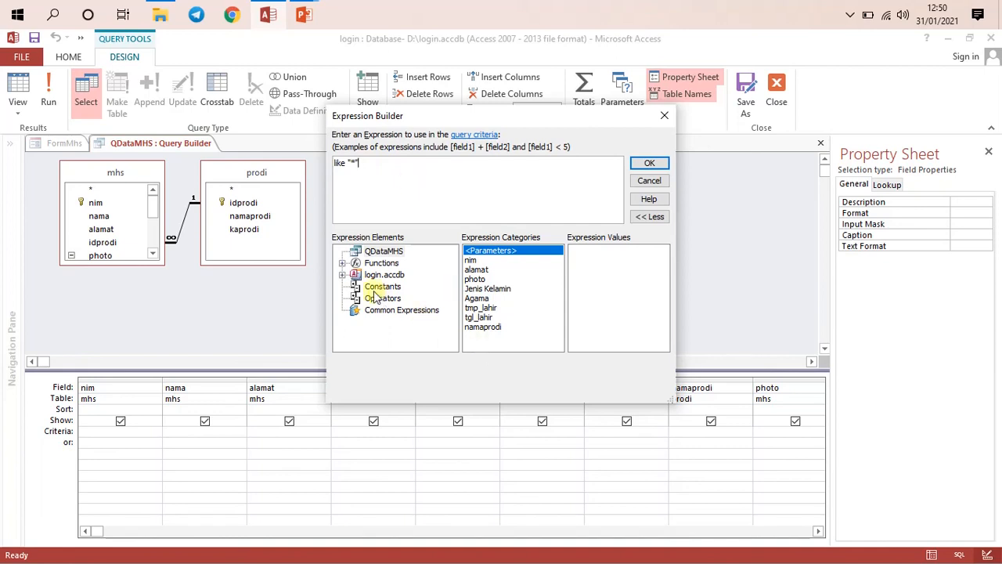
click(343, 275)
click(356, 287)
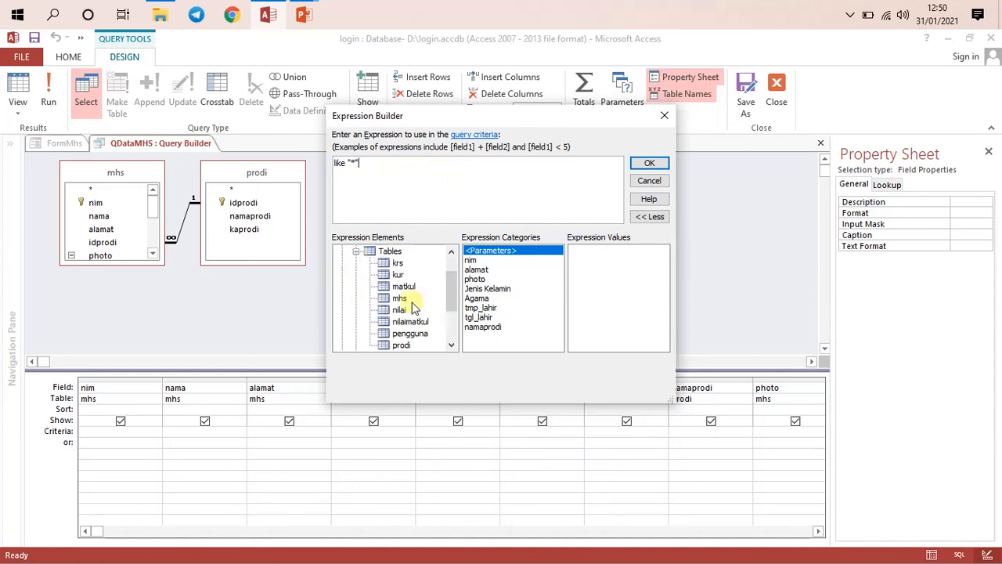
click(399, 298)
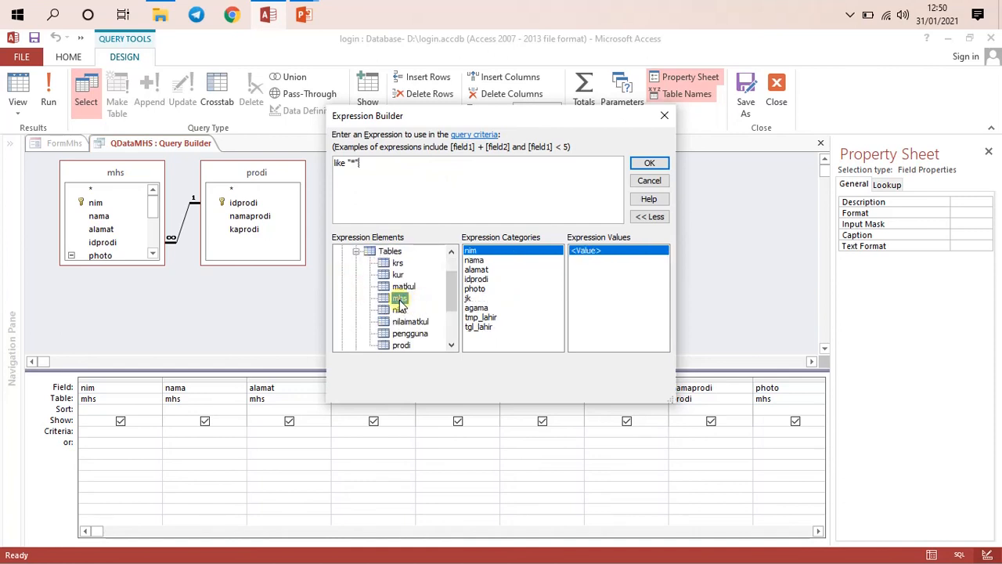
click(490, 260)
double_click(502, 260)
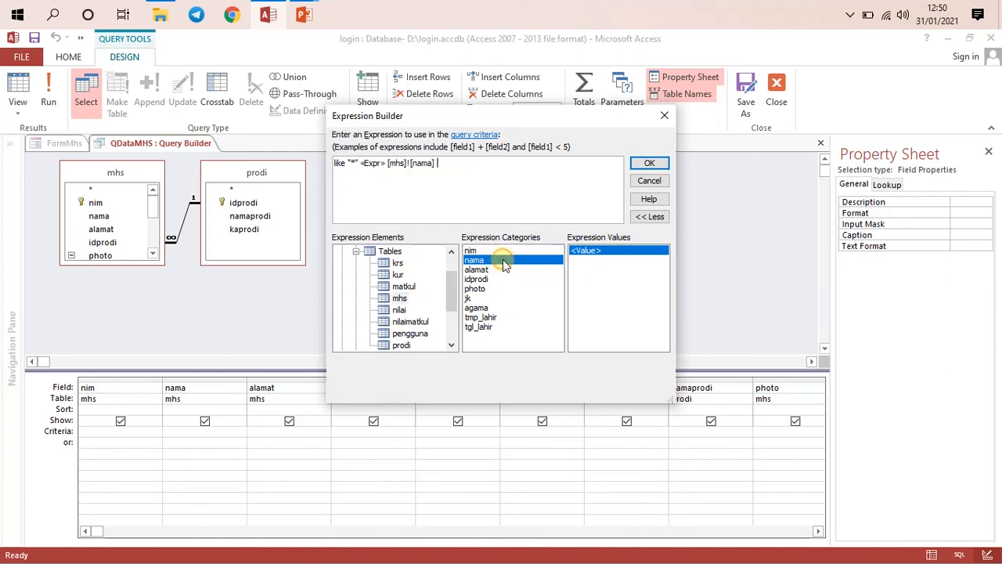
drag(443, 163, 361, 163)
key(BackSpace)
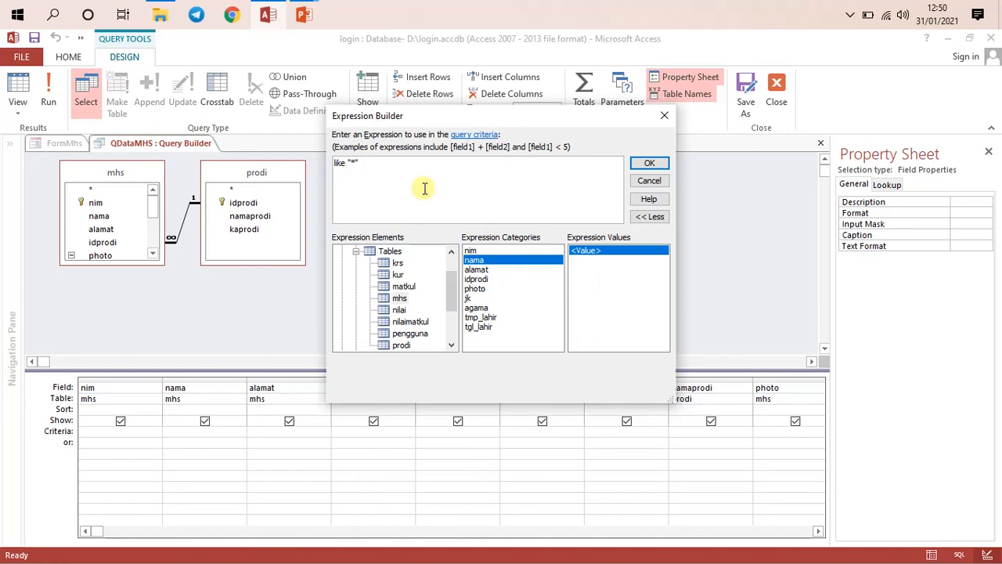
Add a reference to the search box, [Forms]![FormMhs]![cari], after like "*" in the criteria expression
text([fo)
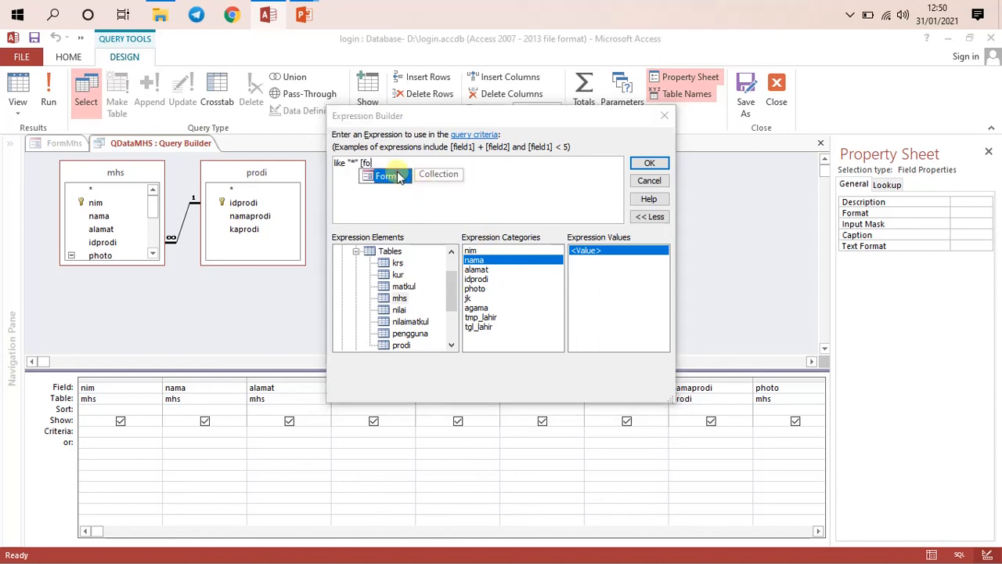
double_click(398, 177)
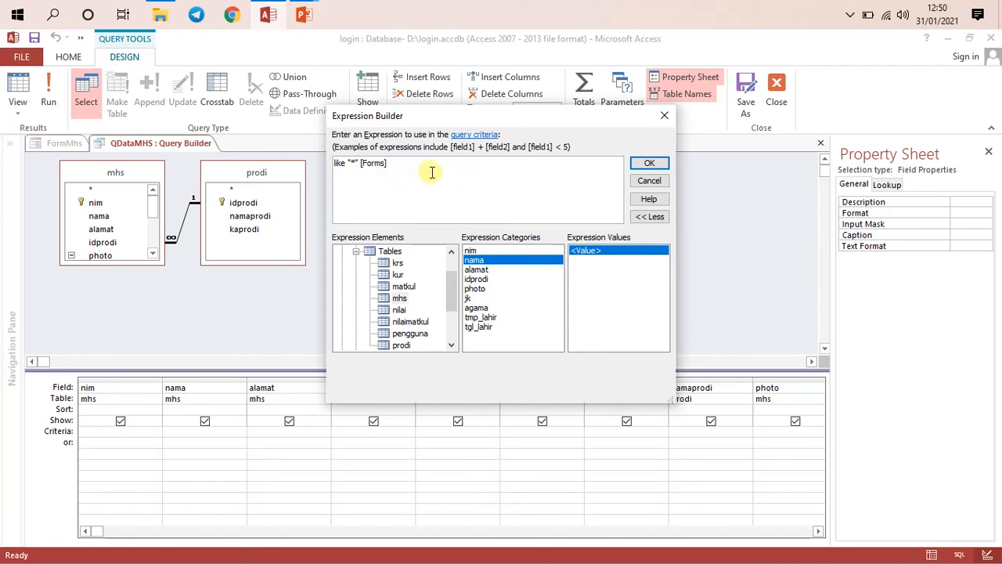
text(!)
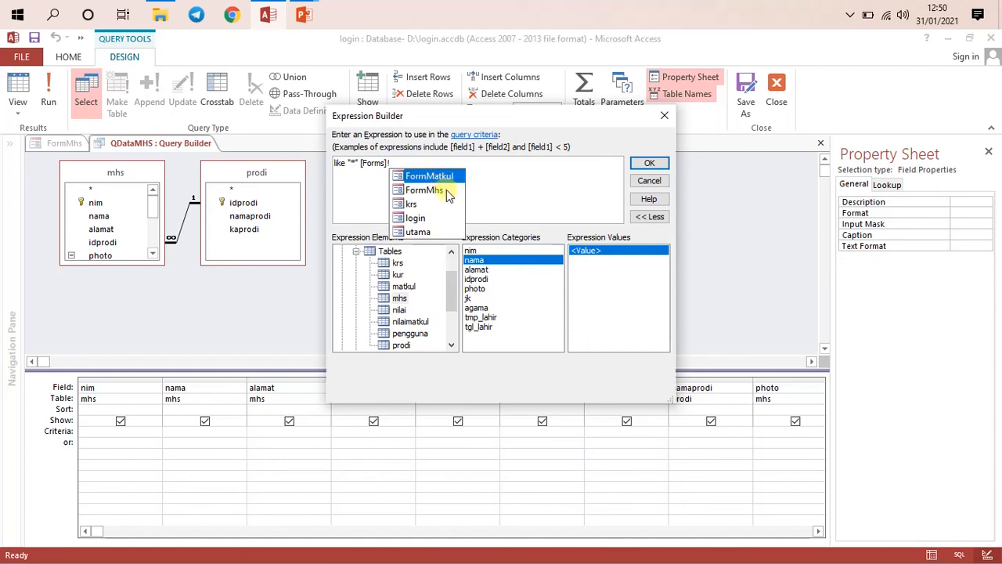
double_click(432, 191)
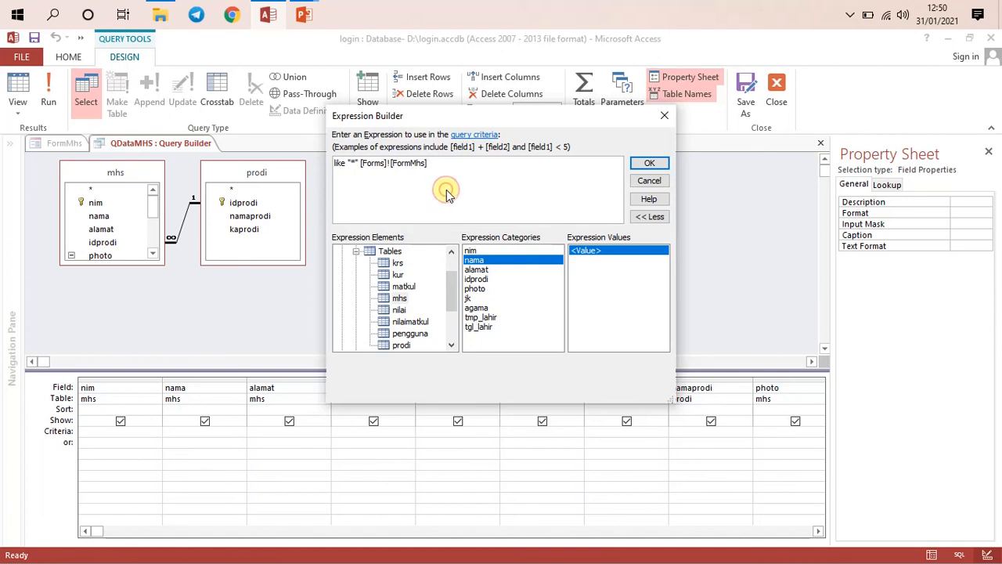
text(!)
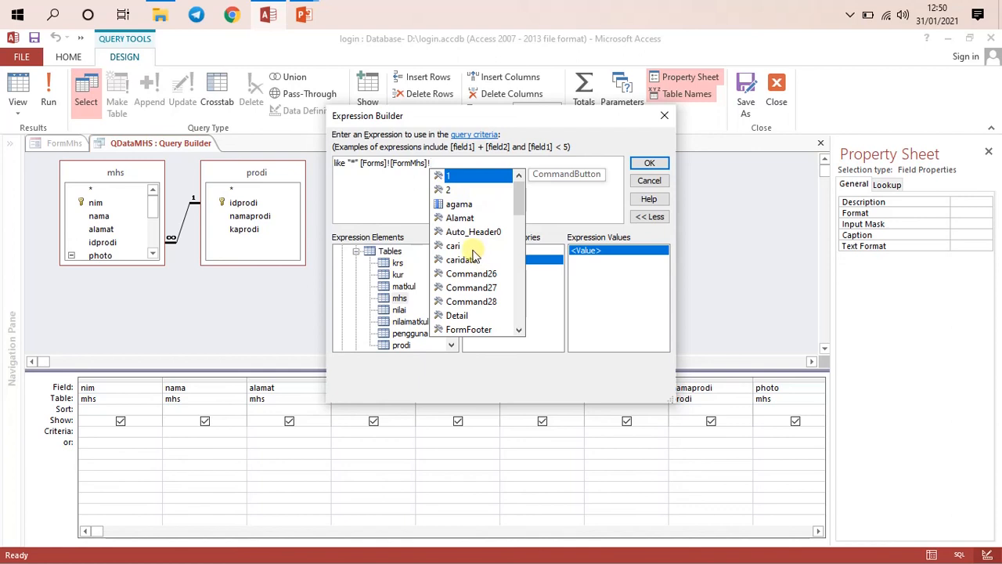
double_click(455, 247)
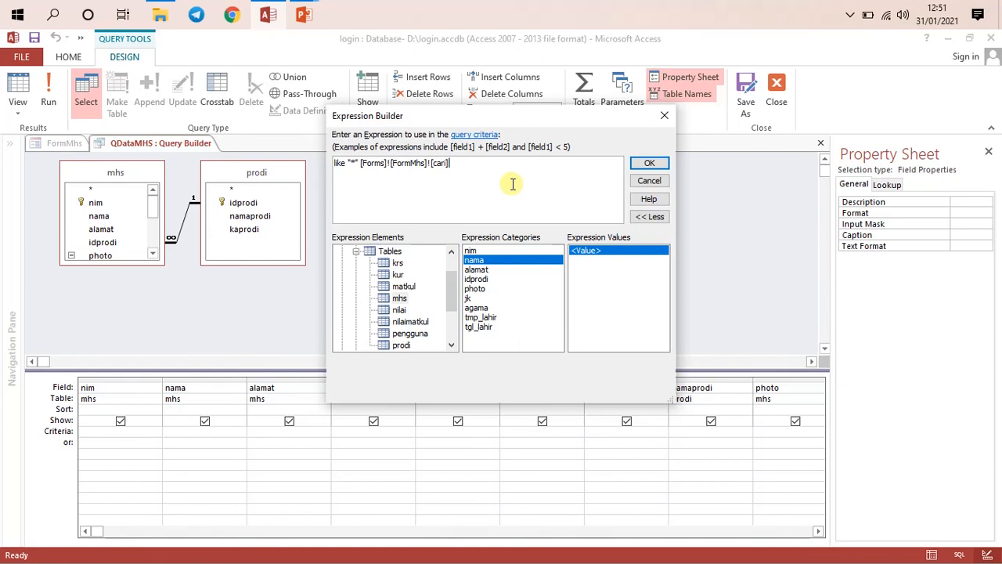
Append the Text property of cari and a closing "*" wildcard to the expression and accept it as the nama criterion
text(.)
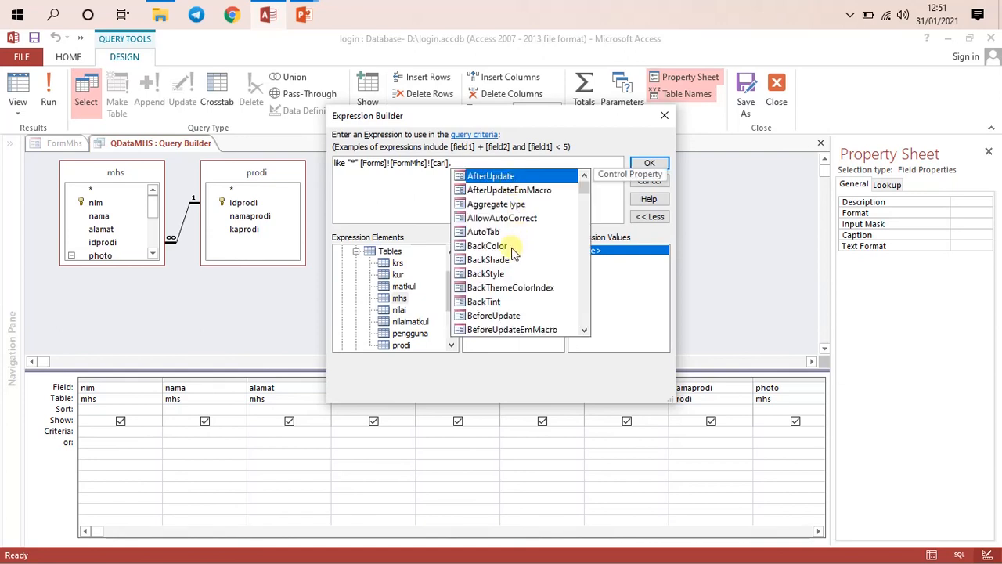
text(t)
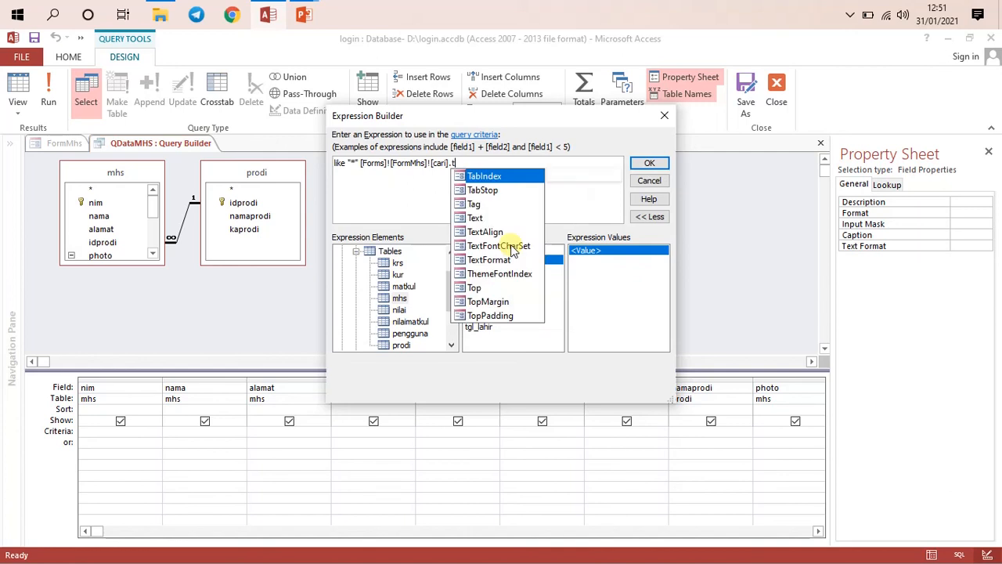
click(479, 218)
click(479, 218)
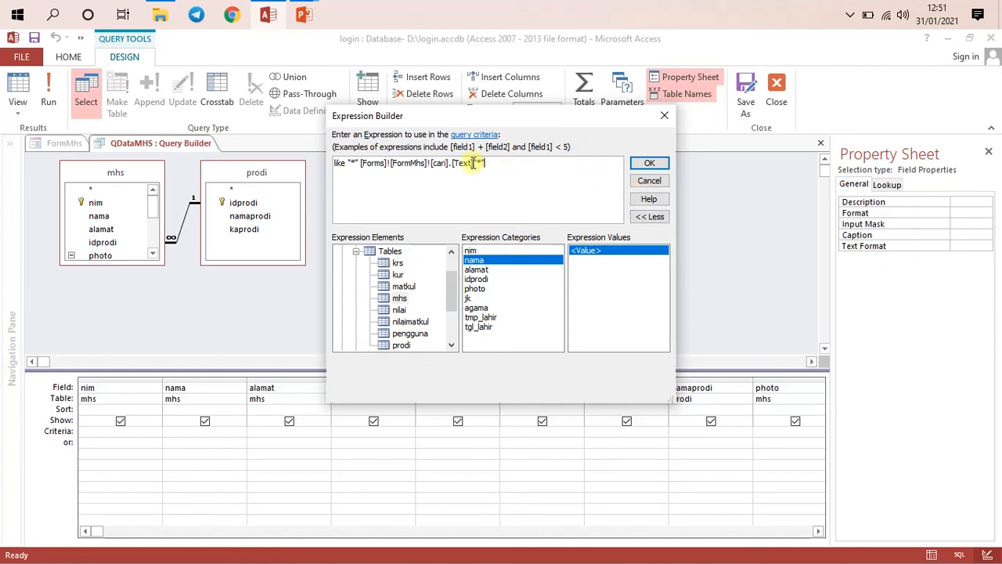
click(358, 163)
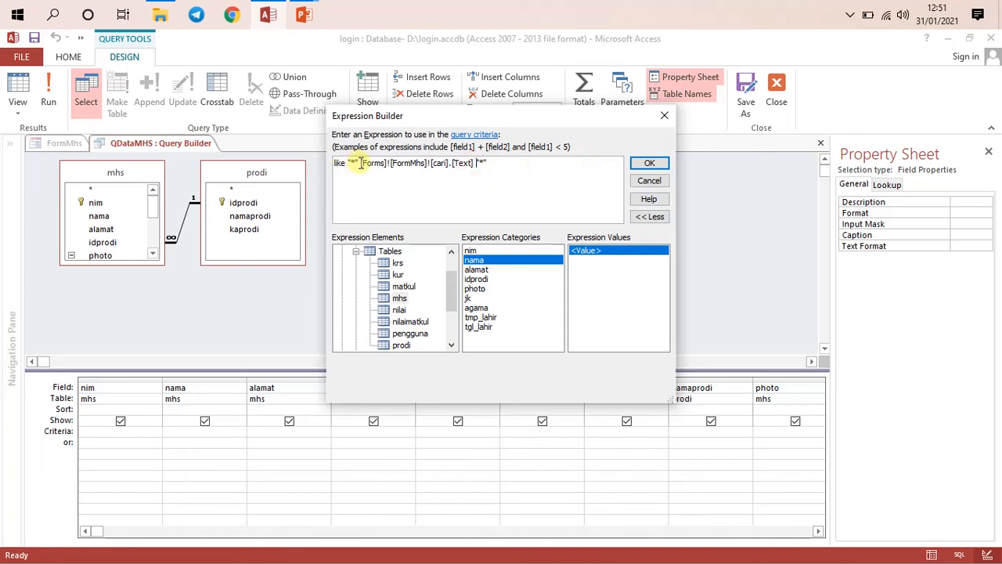
click(650, 163)
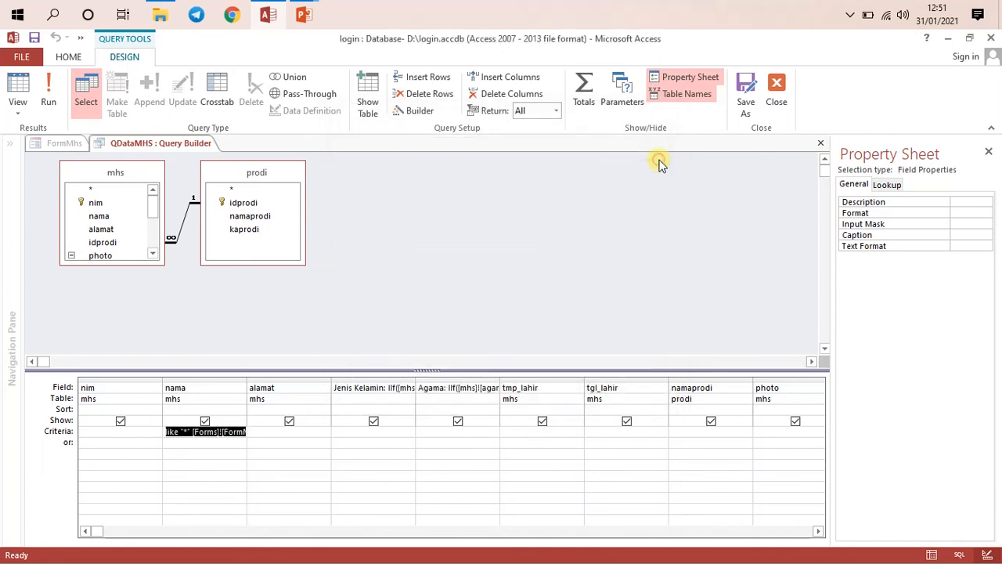
Try to save the QDataMHS query with the nama criterion
right_click(206, 432)
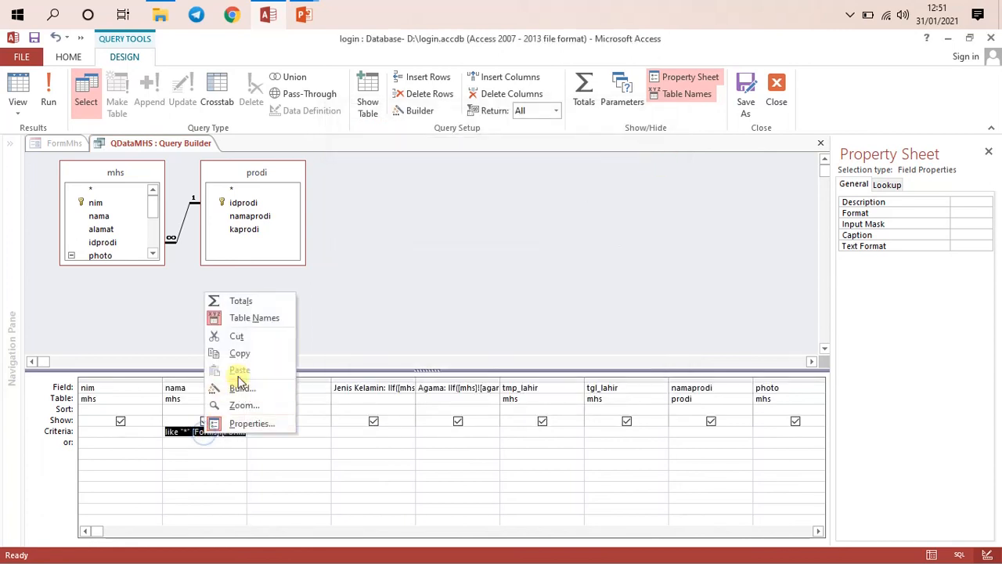
right_click(164, 144)
click(169, 152)
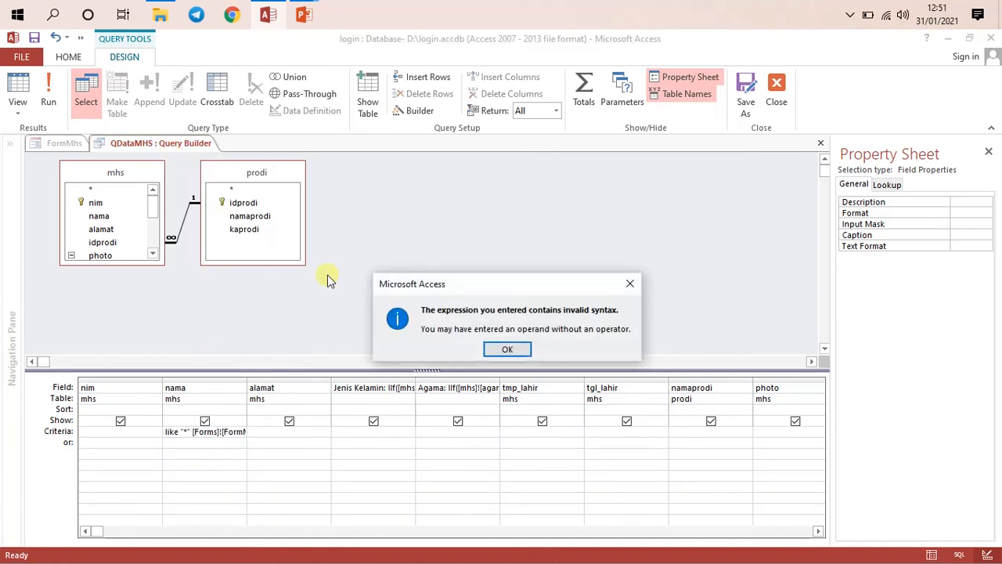
click(508, 349)
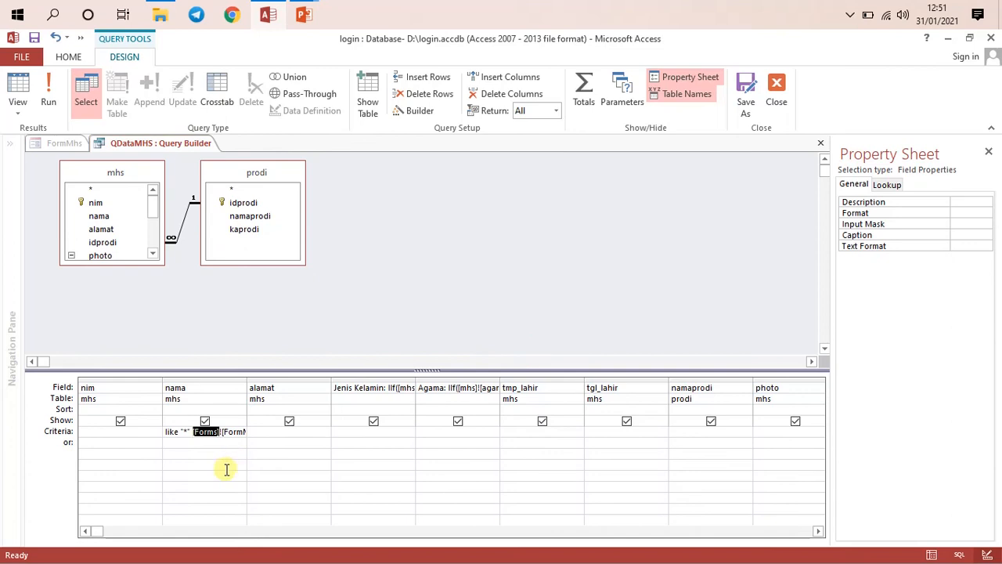
Correct the nama criterion with & operators to read like "*" & [Forms]![FormMhs]![cari].[Text] & "*"
right_click(219, 437)
click(256, 391)
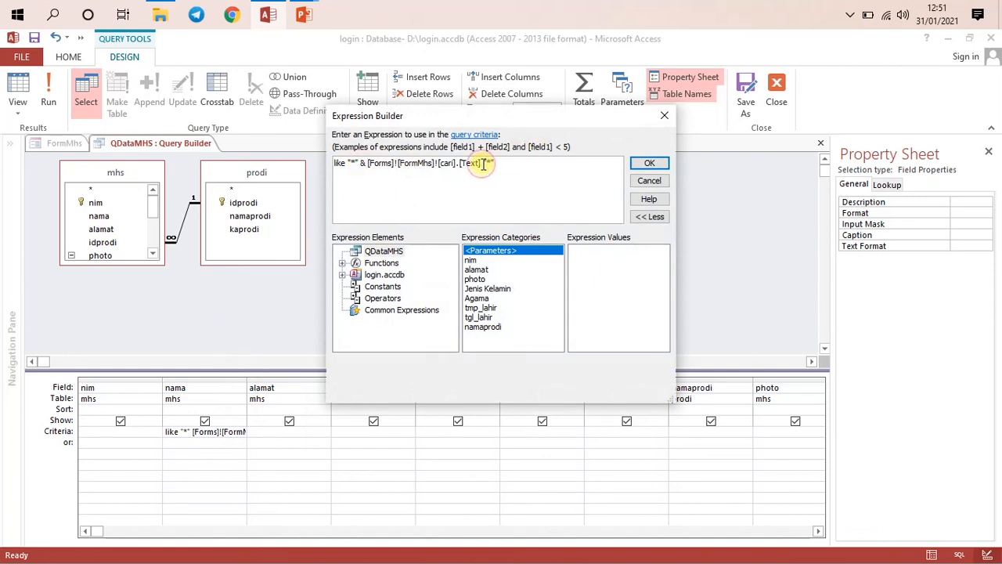
text(&)
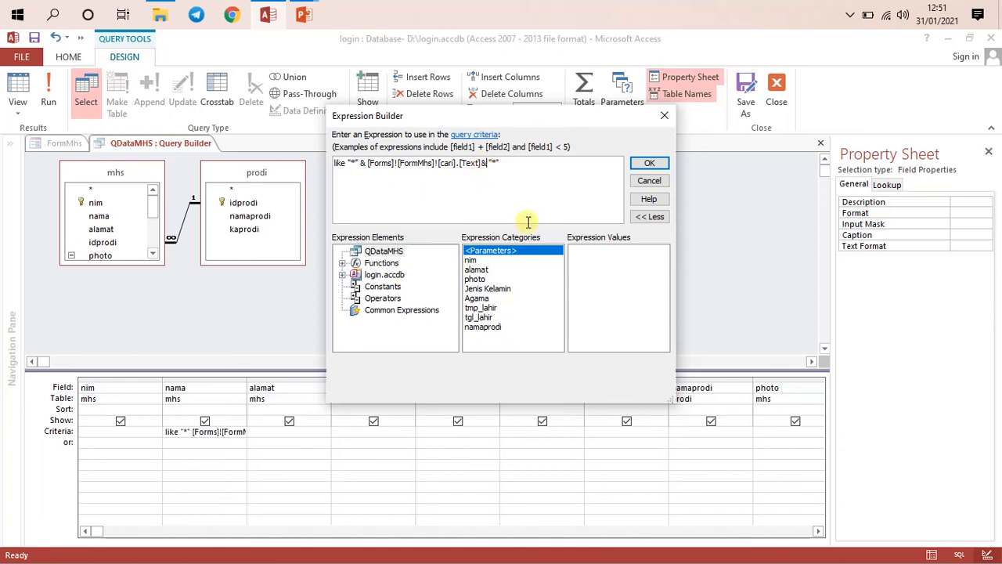
click(482, 163)
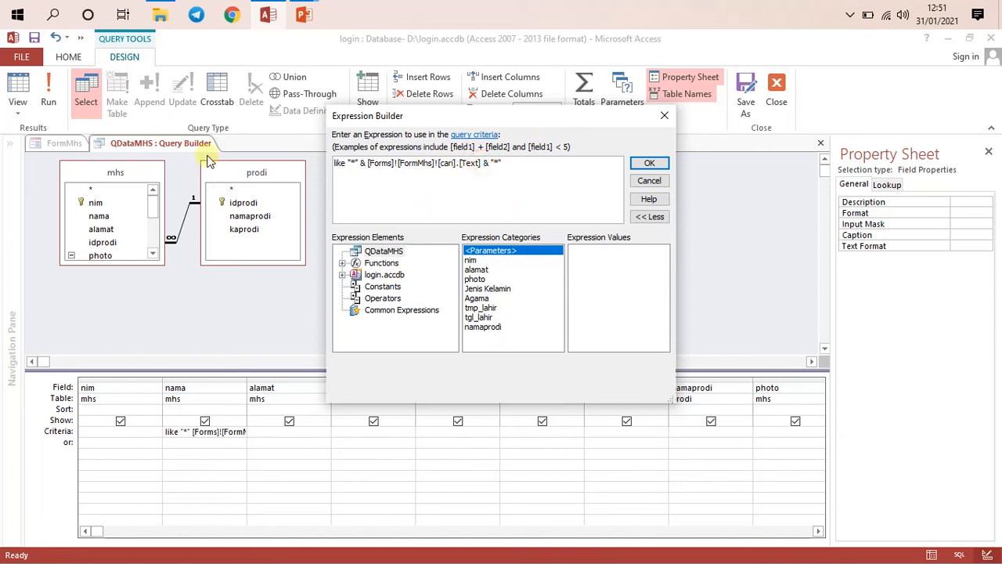
click(665, 162)
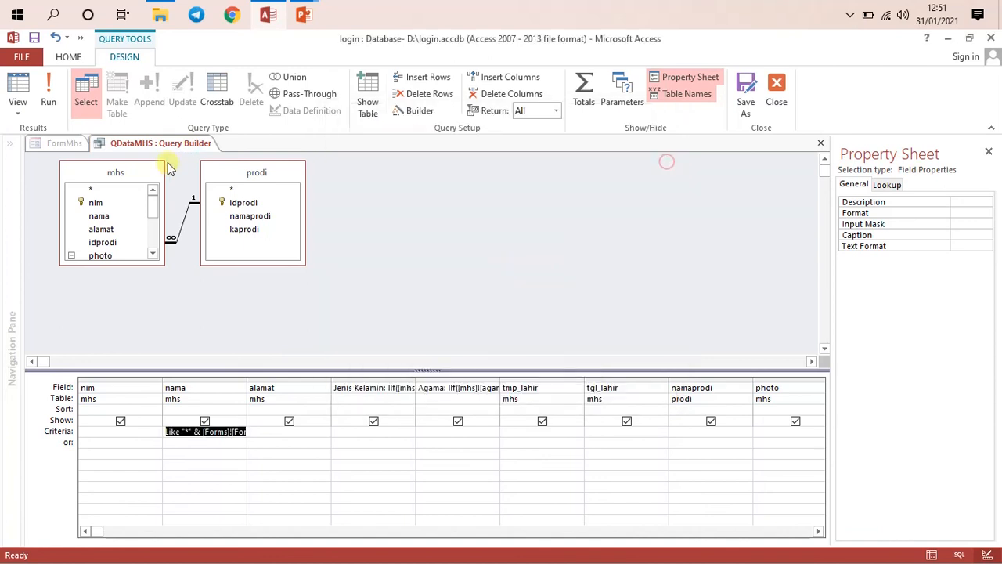
Save the QDataMHS query and close the Query Builder
right_click(175, 142)
click(191, 156)
right_click(181, 147)
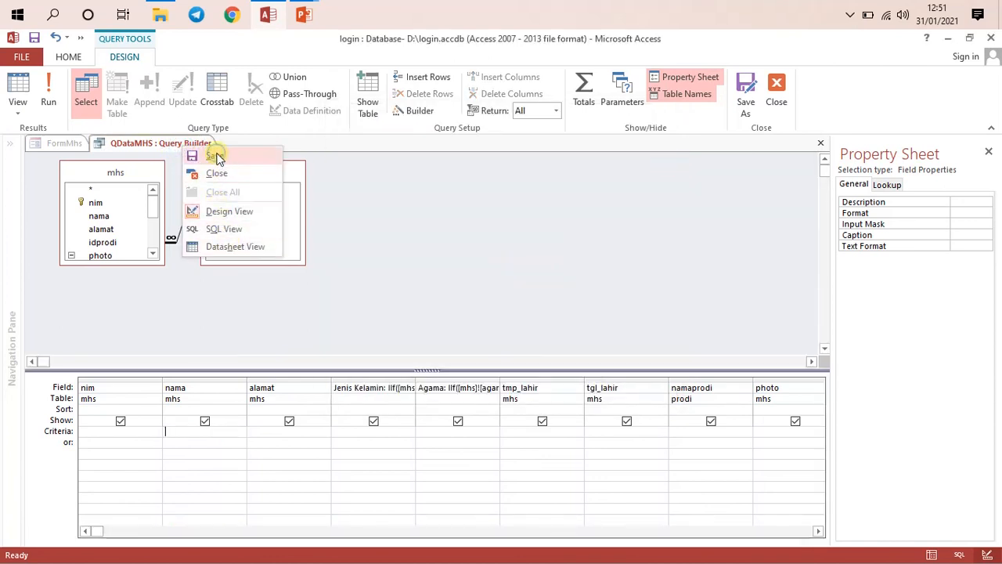
click(218, 156)
right_click(197, 150)
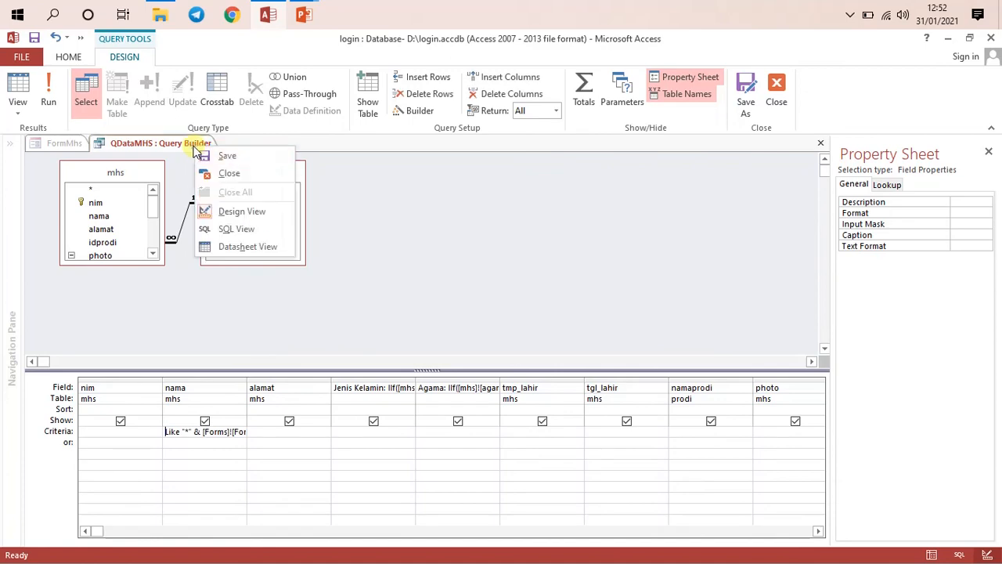
click(223, 174)
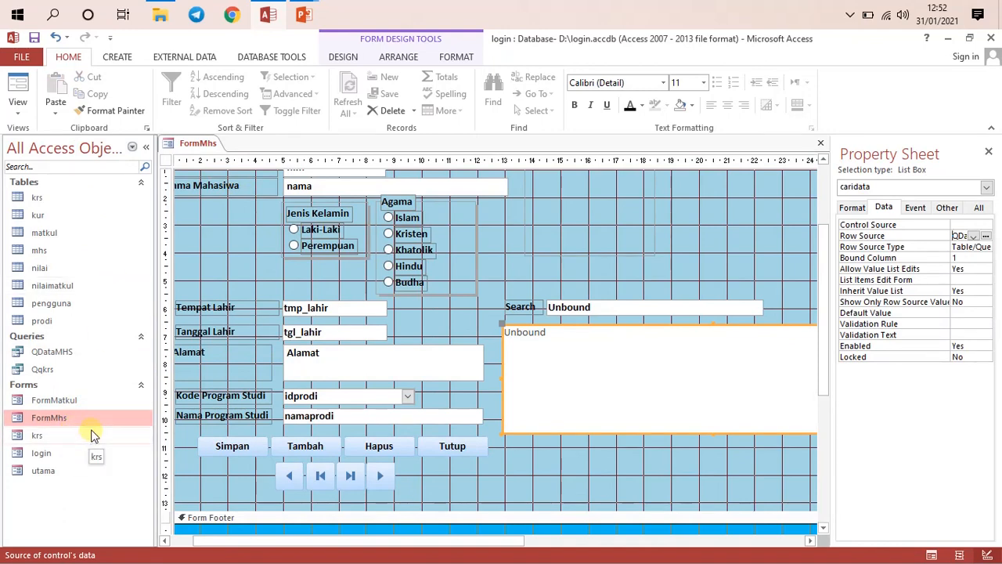
Save FormMhs and switch it to Form View
right_click(200, 146)
click(201, 145)
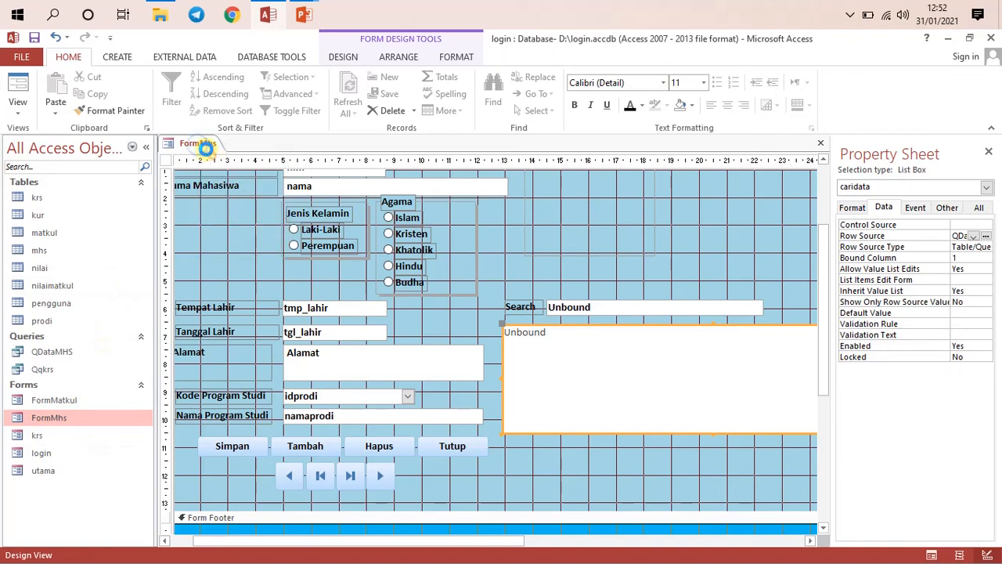
right_click(206, 151)
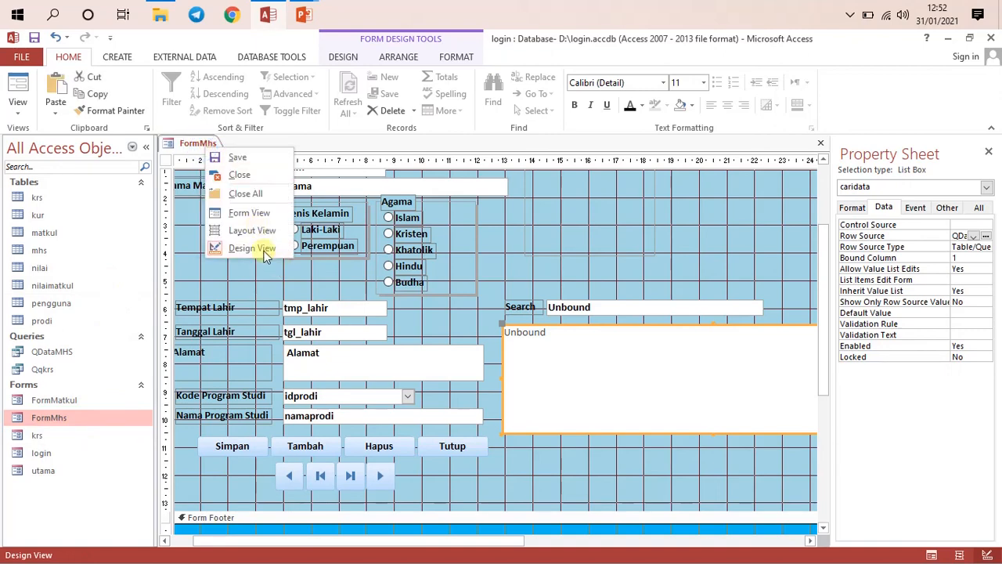
click(249, 213)
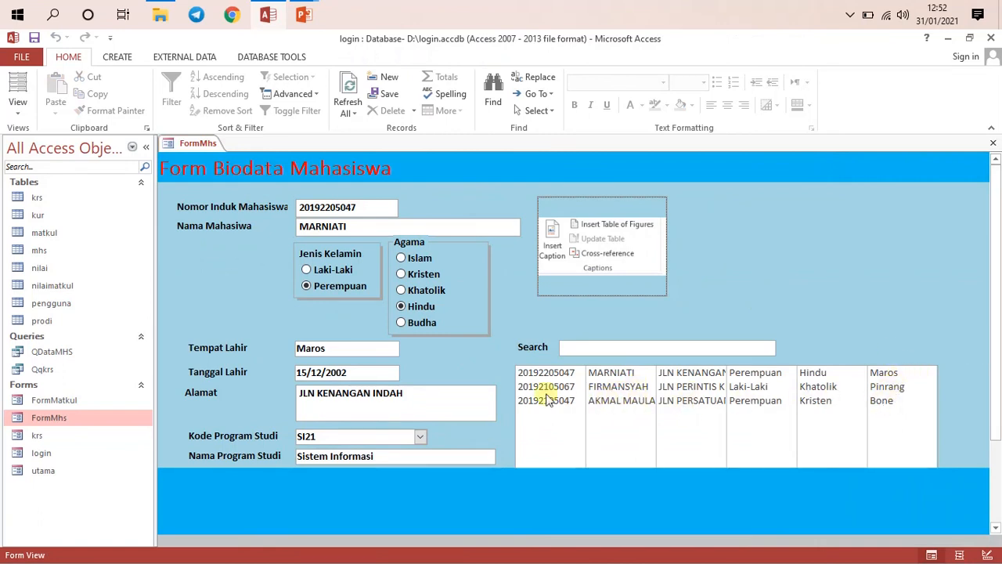
Test the search box by filtering the student list for "ma" and clear the search text
click(714, 375)
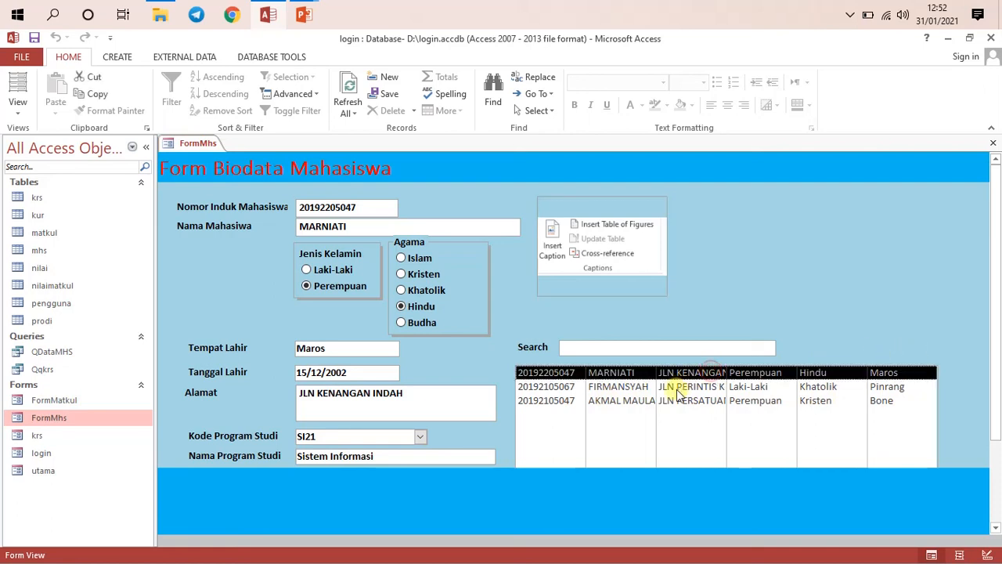
click(624, 345)
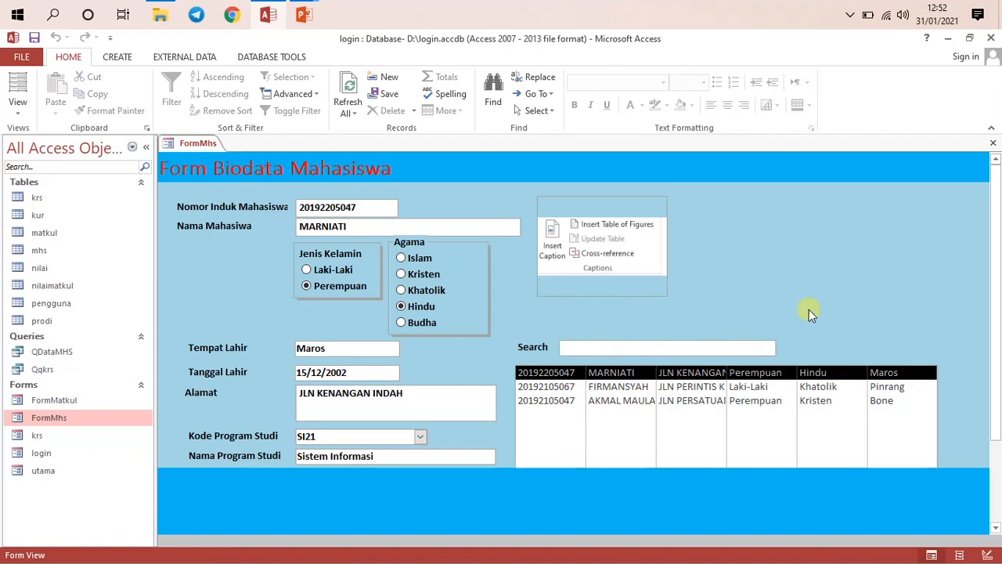
text(ma)
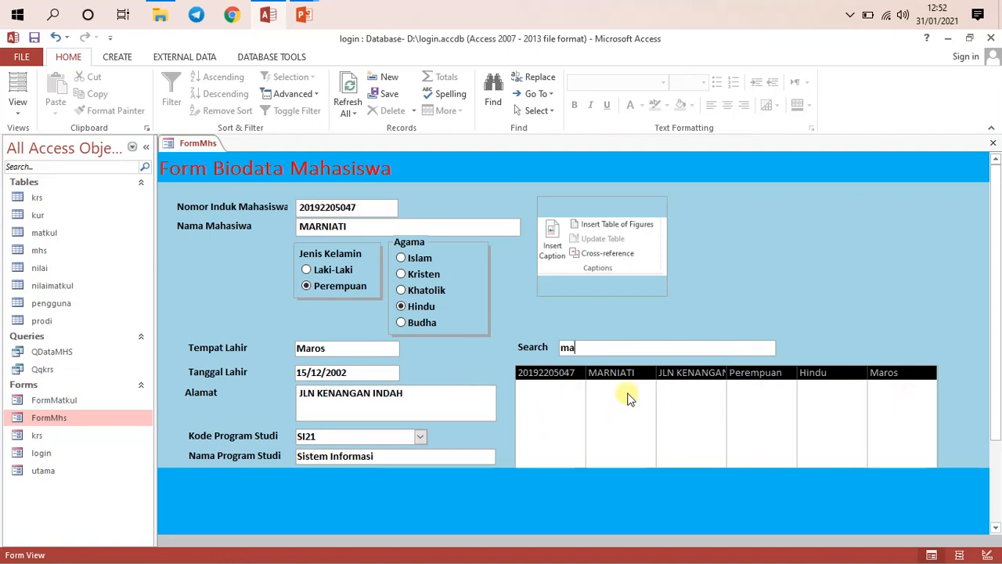
key(BackSpace)
Filter the student list for "ak" and select the matching student row
click(629, 400)
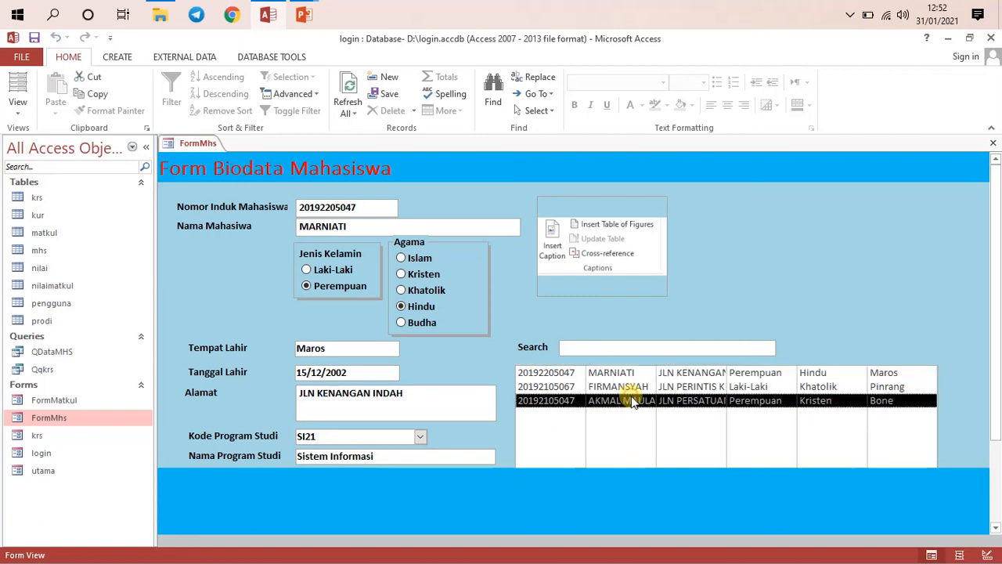
click(603, 347)
text(ak)
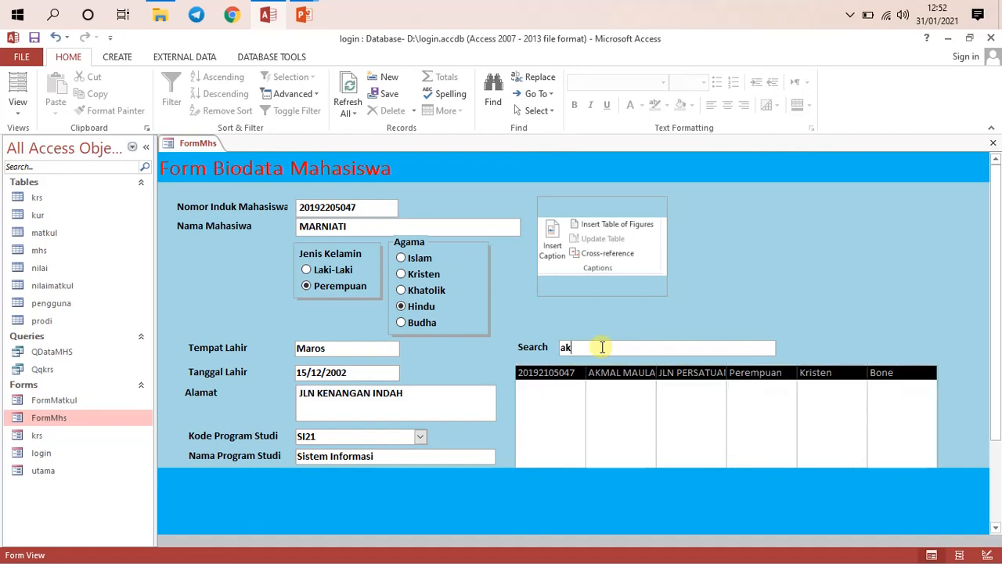
click(629, 376)
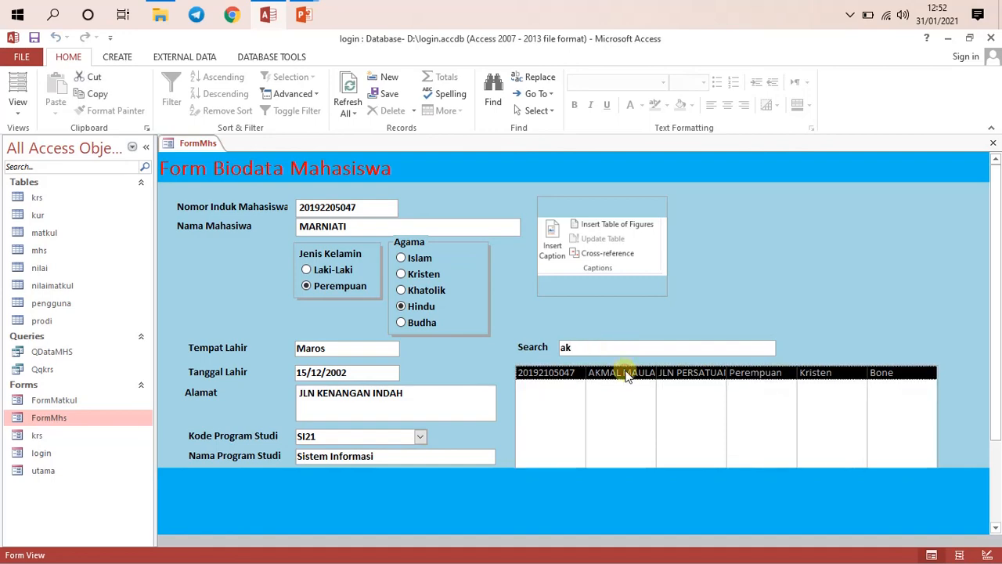
double_click(566, 347)
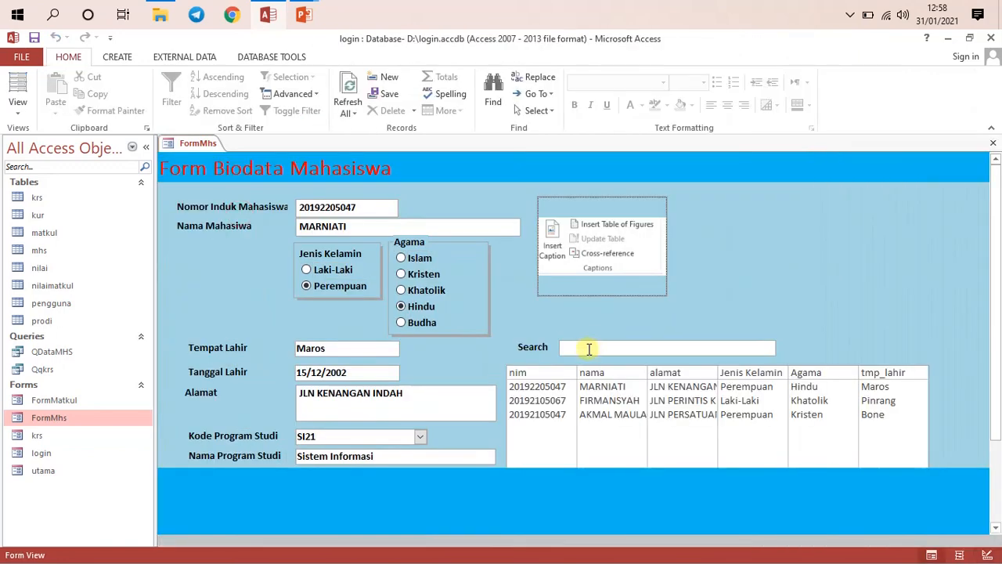
Search the student list for "frm" and erase the last two characters of the search text
click(589, 348)
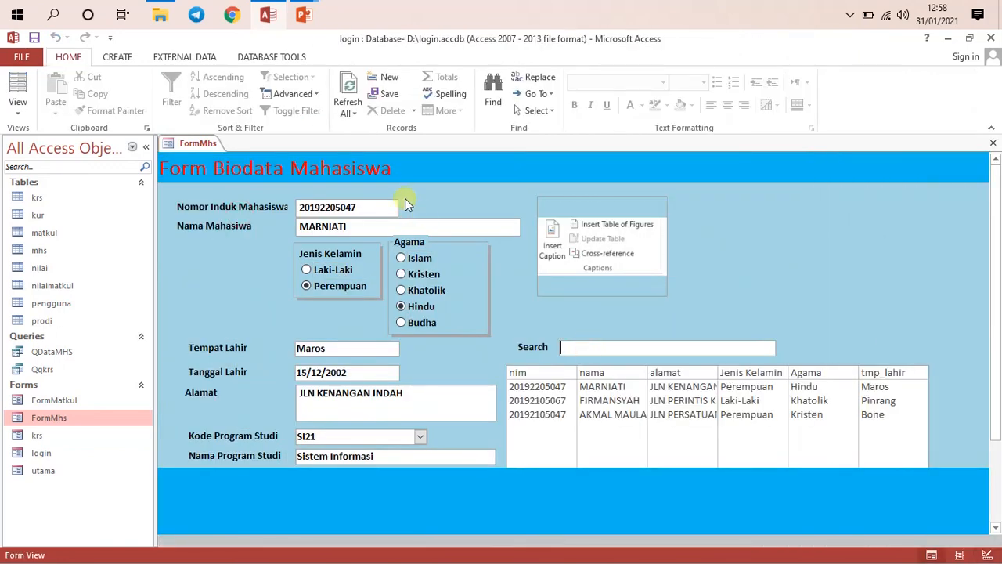
text(frm)
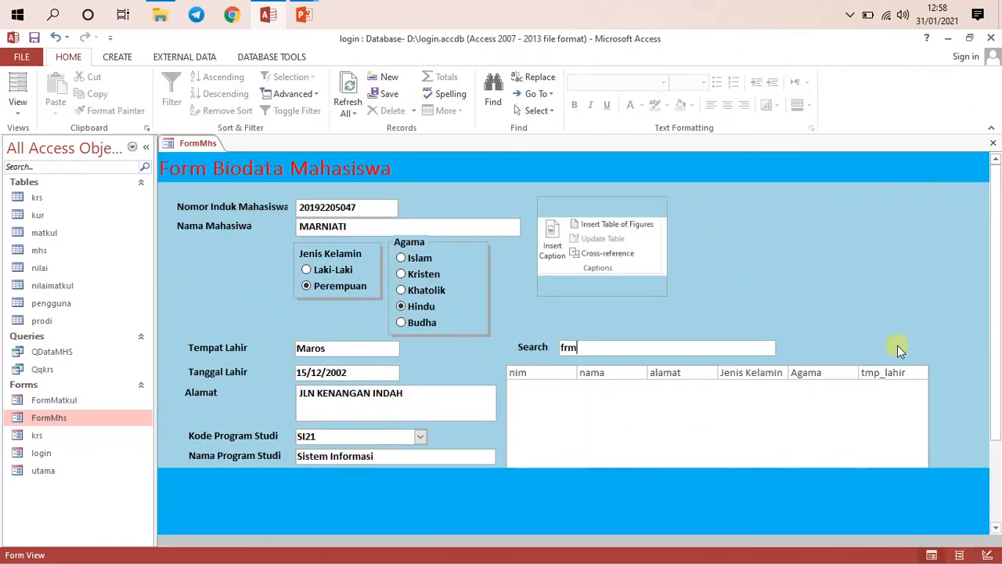
key(BackSpace)
key(BackSpace)
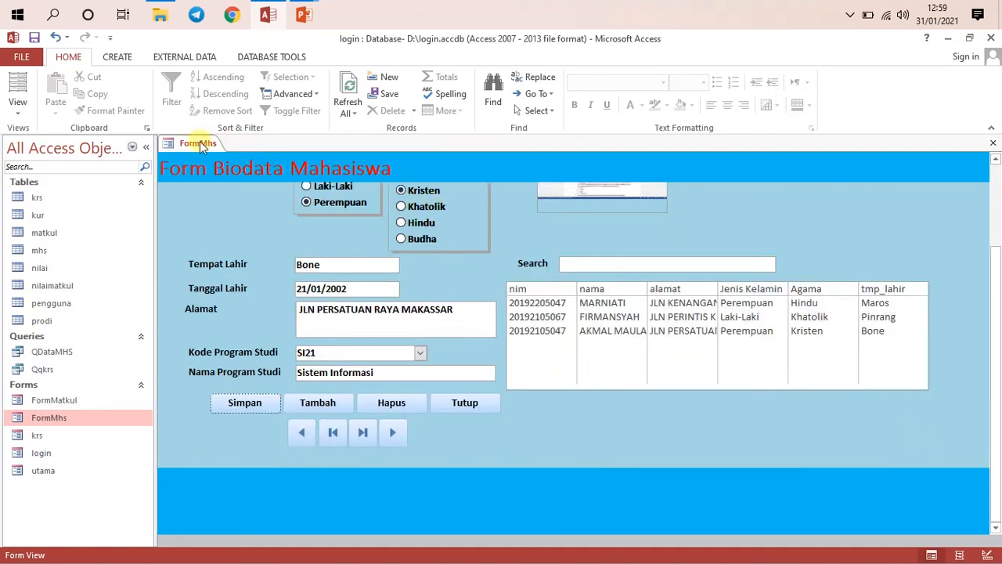
Save the FormMhs form
right_click(200, 143)
click(212, 155)
right_click(190, 144)
click(198, 153)
right_click(190, 144)
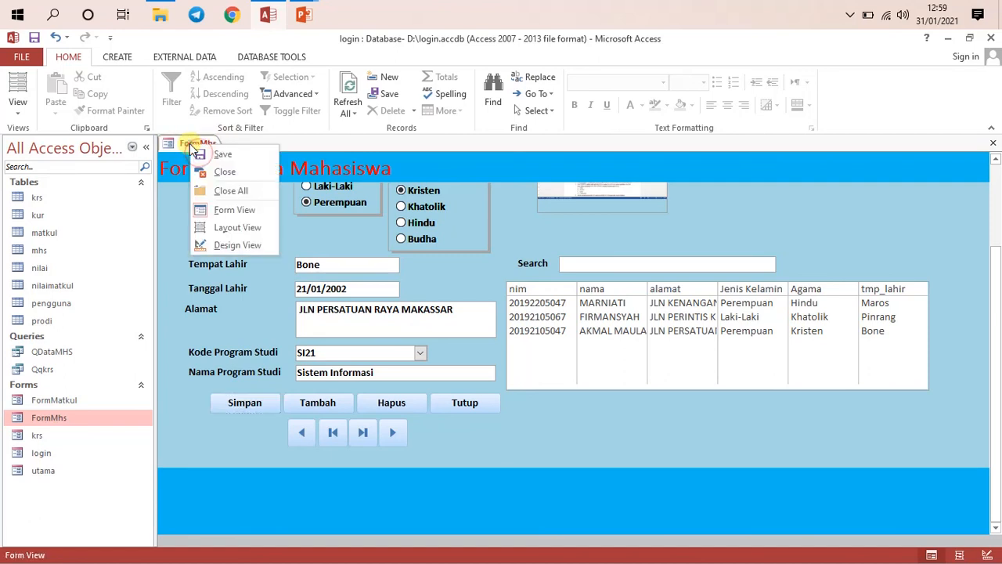
Select rows in the student list and filter the list for "mau" through the search box
click(589, 265)
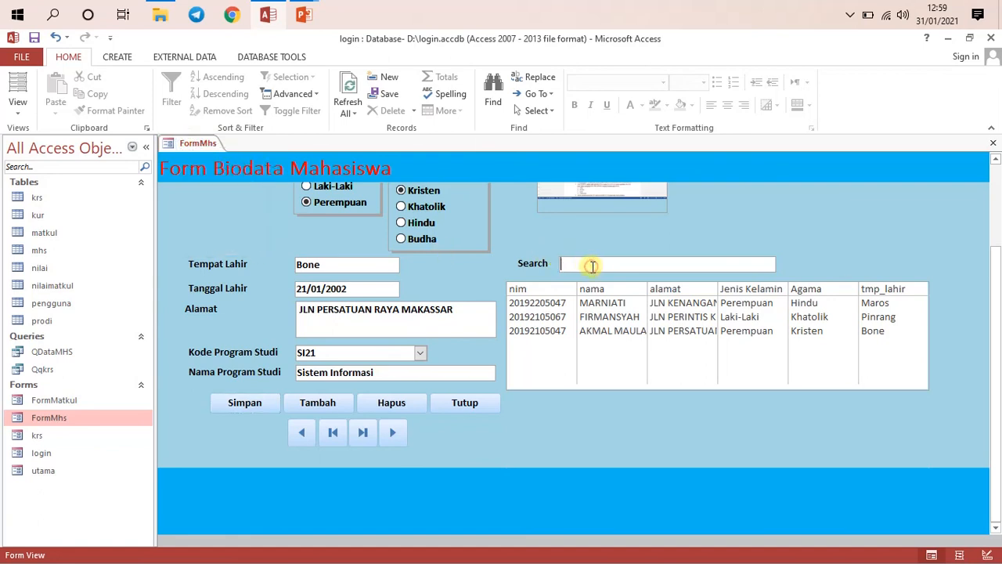
click(589, 320)
click(596, 297)
click(596, 296)
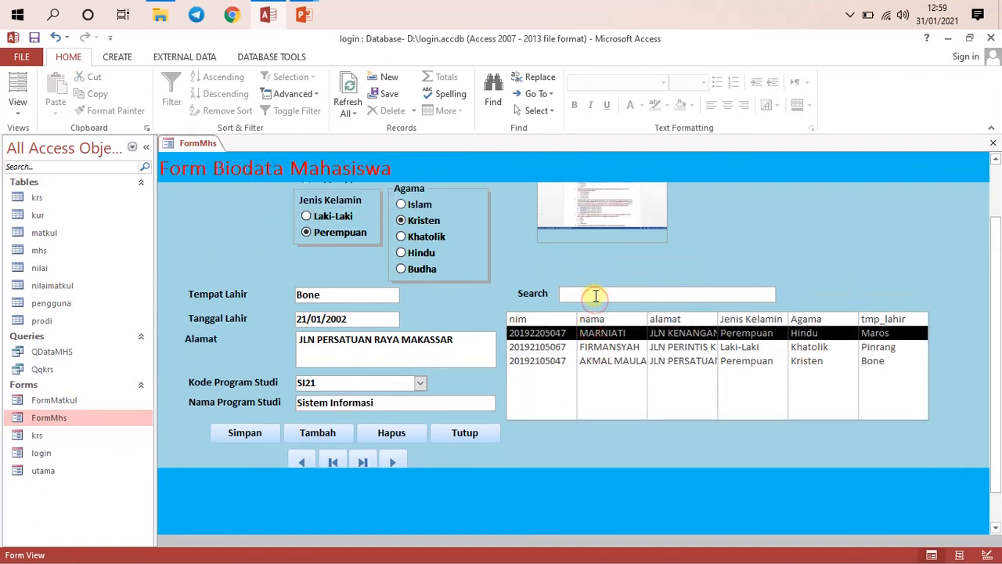
text(m)
click(596, 294)
text(au)
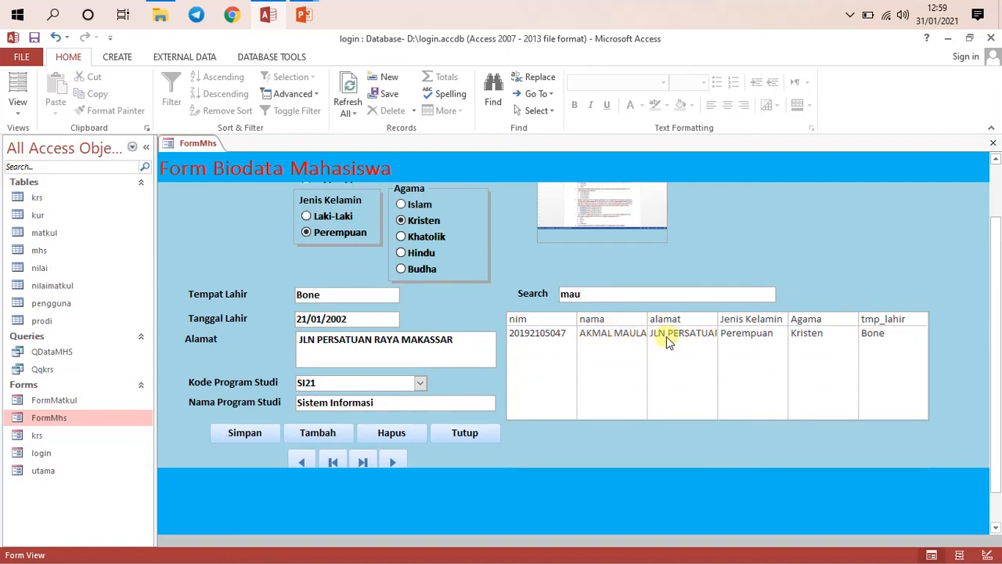
Clear the "mau" search text to show the full student list again
right_click(196, 144)
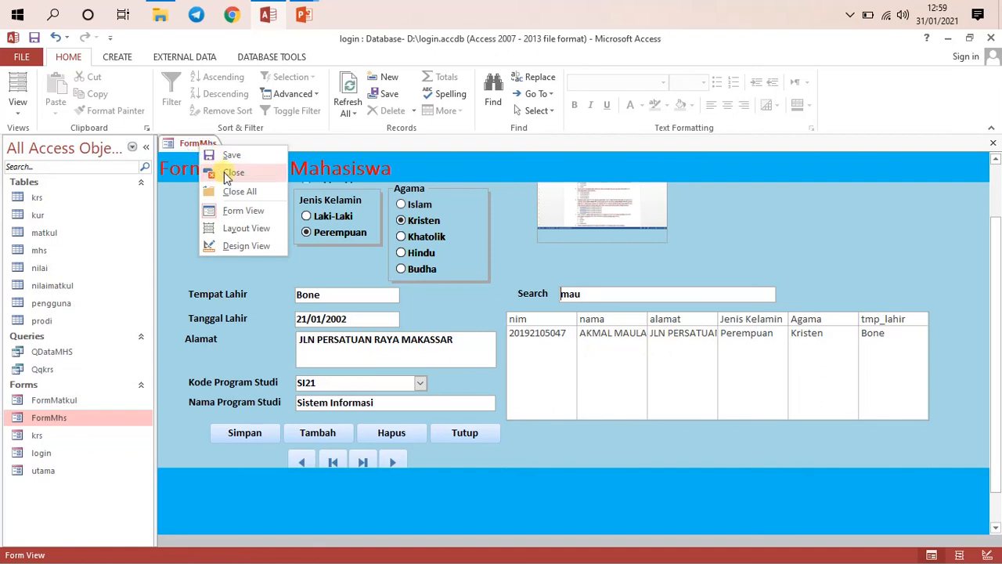
click(499, 296)
scroll(498, 297, up, 2)
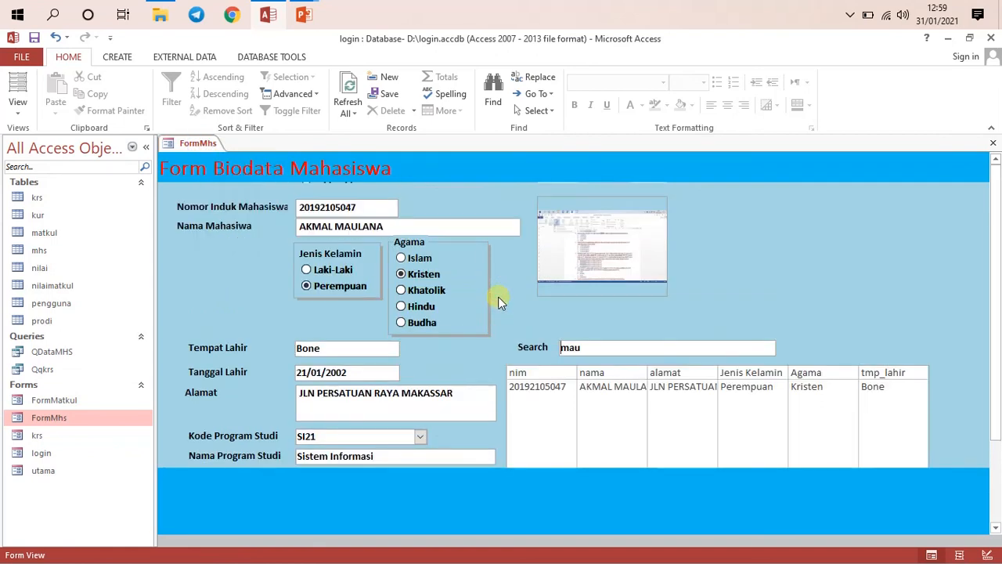
click(586, 353)
drag(585, 352, 525, 344)
key(BackSpace)
scroll(999, 375, down, 2)
scroll(999, 376, up, 2)
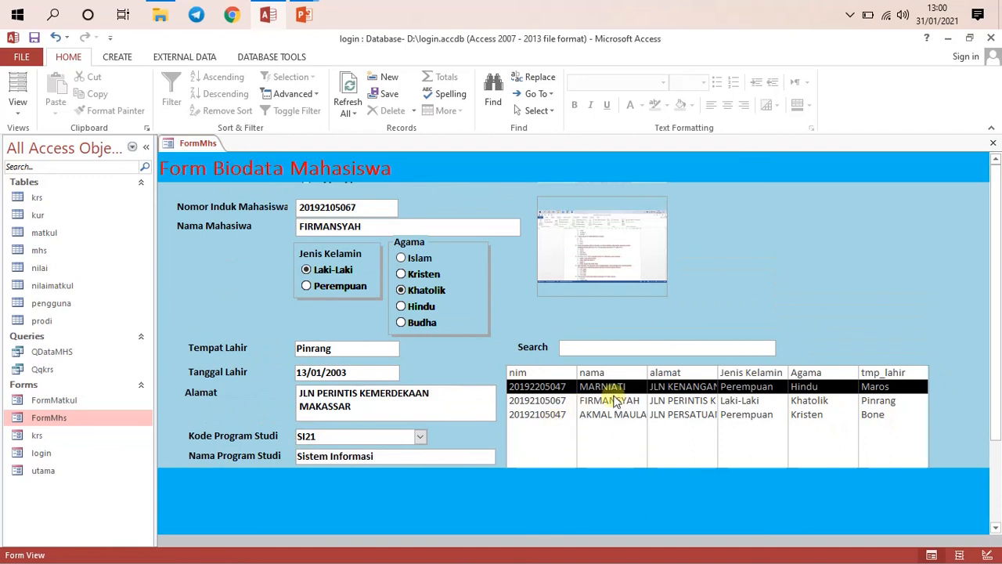
Select the second student row and filter the list for "fir"
click(617, 400)
click(599, 346)
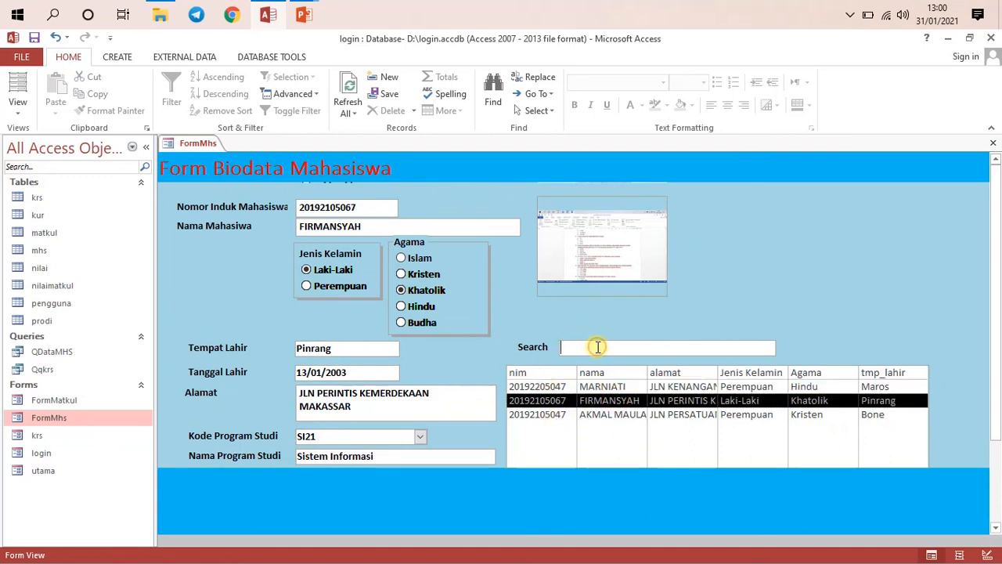
text(fir)
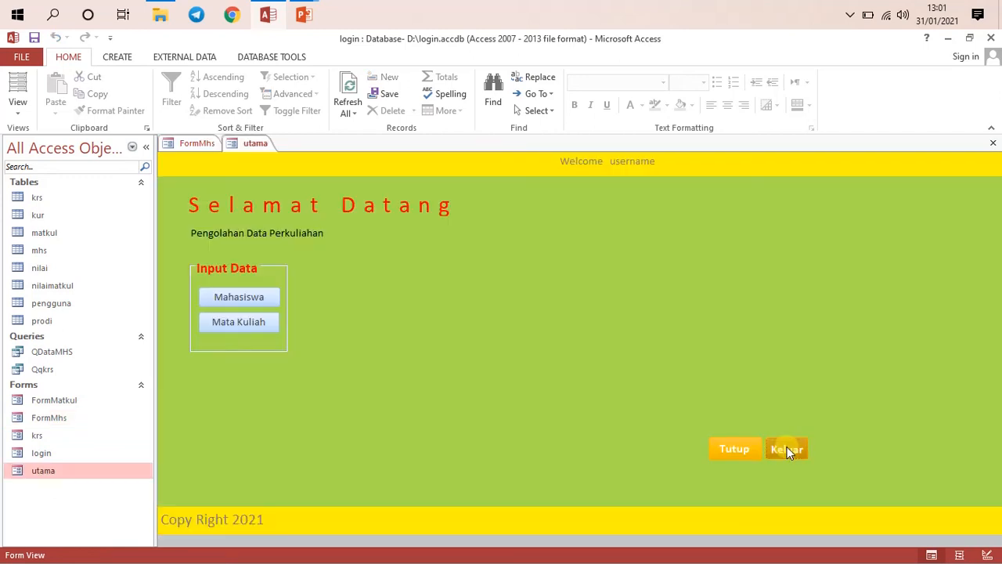
Exit the database application from the utama welcome form
click(787, 447)
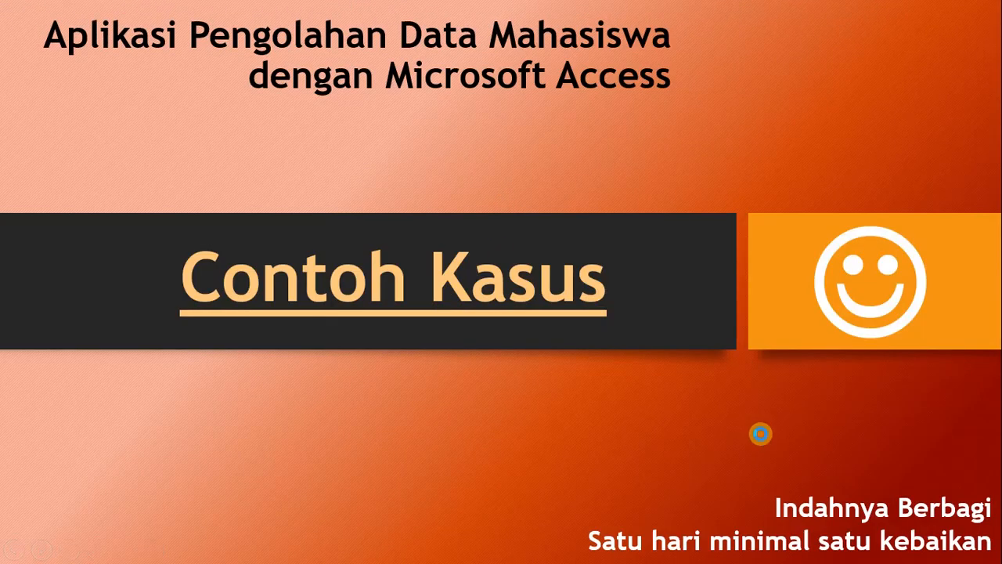
click(759, 432)
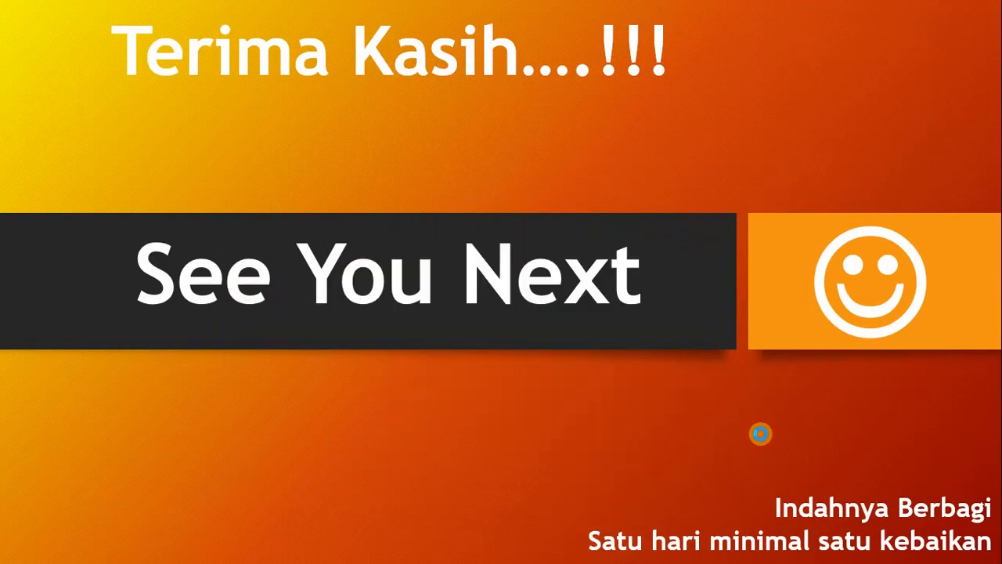